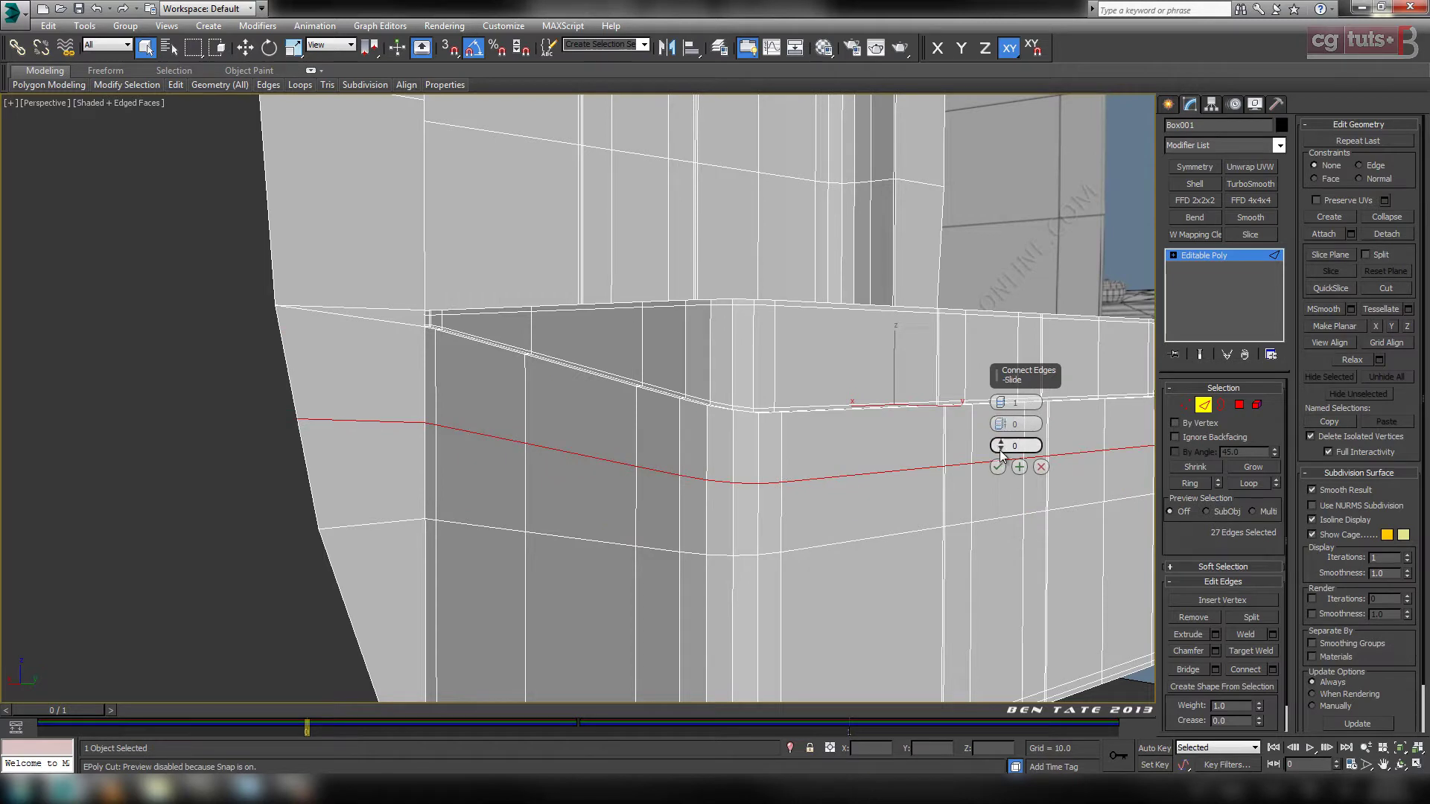
# Slide the connected edge loop up beneath the ledge's lip with a Slide value of 95 and accept it.
pyautogui.moveTo(1001, 445); pyautogui.dragTo(1030, 175)
pyautogui.moveTo(493, 308); pyautogui.dragTo(546, 427, button='middle')
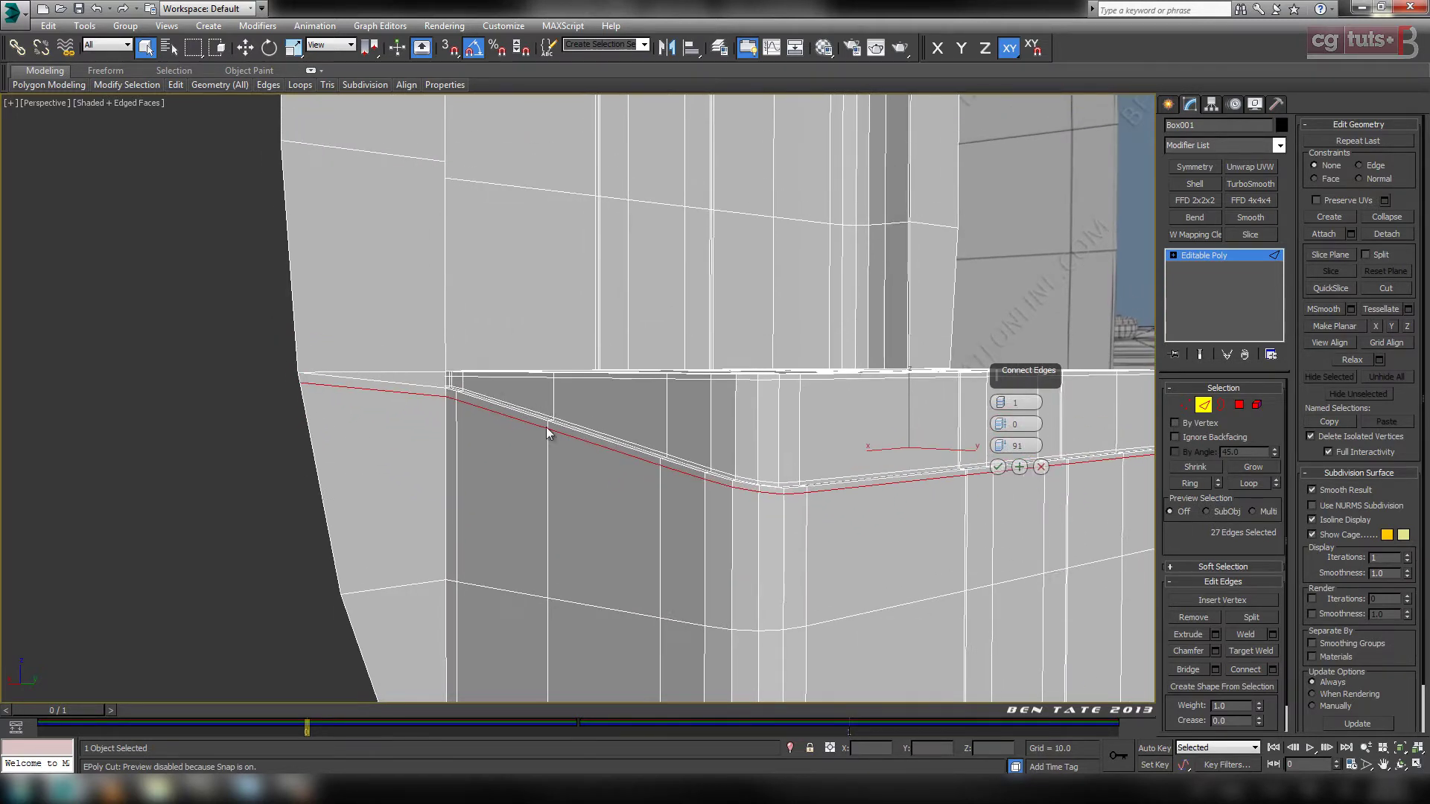
pyautogui.scroll(4, 548, 429)
pyautogui.moveTo(630, 456); pyautogui.dragTo(568, 432, button='middle')
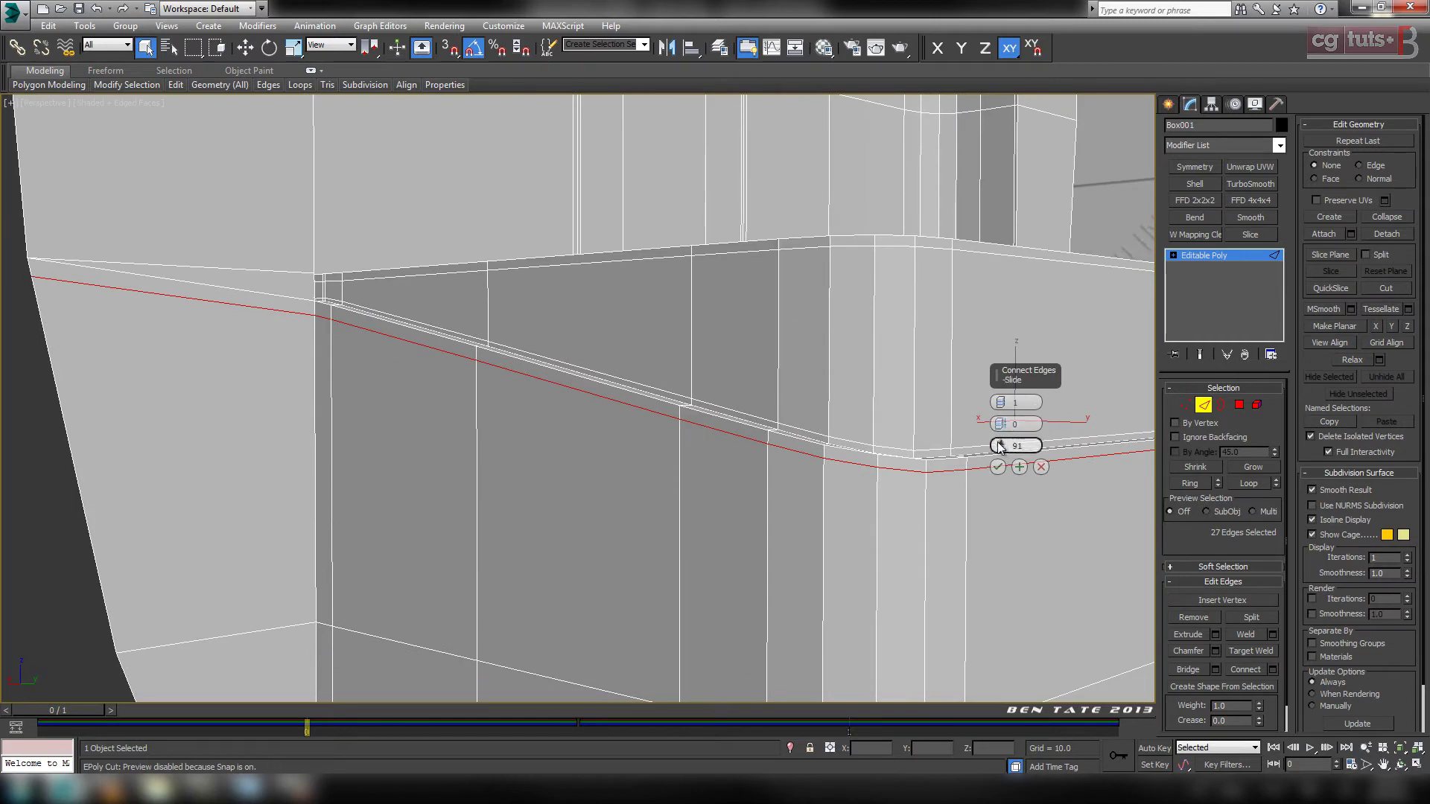
pyautogui.moveTo(1004, 441); pyautogui.dragTo(1015, 432)
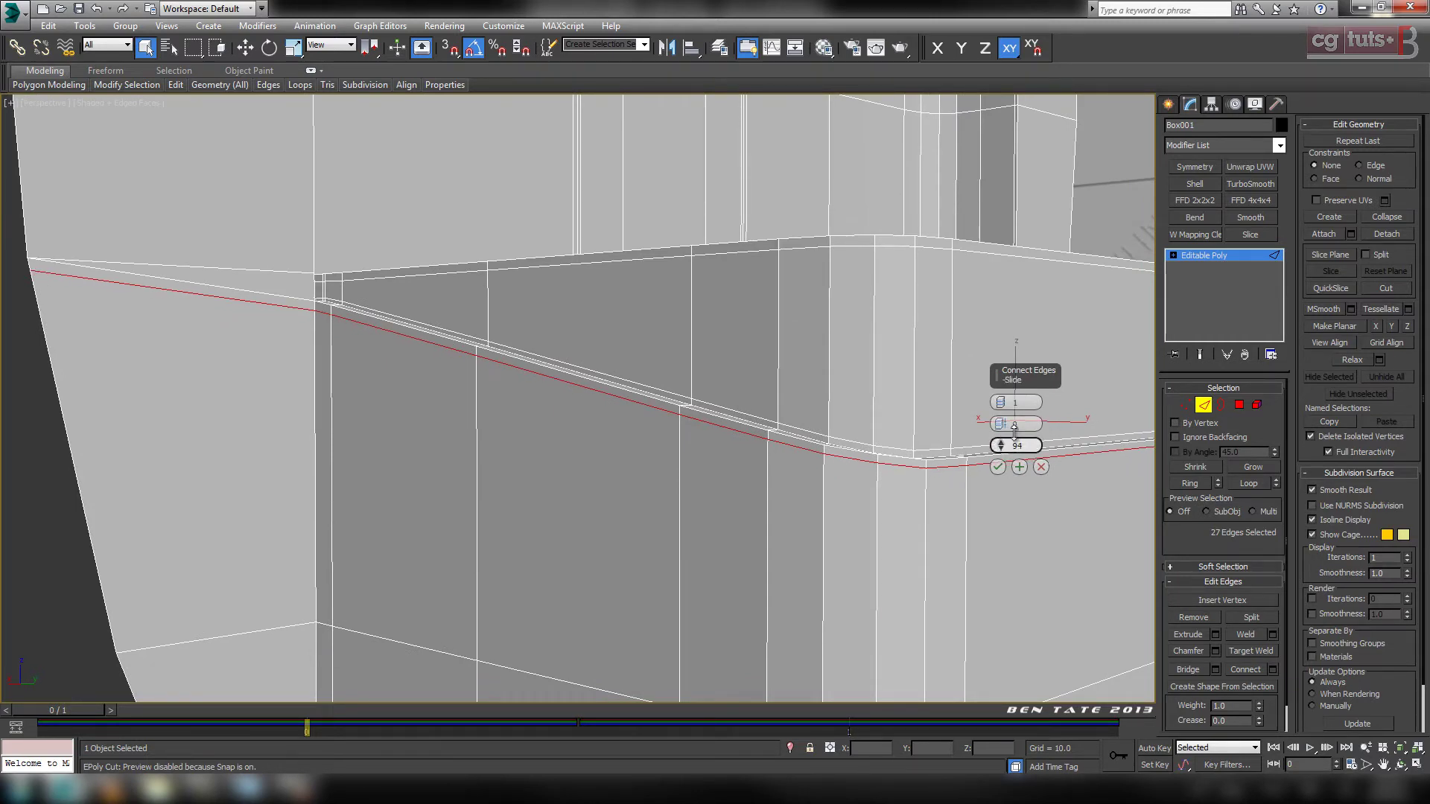
pyautogui.keyDown('alt'); pyautogui.moveTo(846, 493); pyautogui.dragTo(463, 446, button='middle'); pyautogui.keyUp('alt')
pyautogui.moveTo(1034, 442); pyautogui.dragTo(1033, 438)
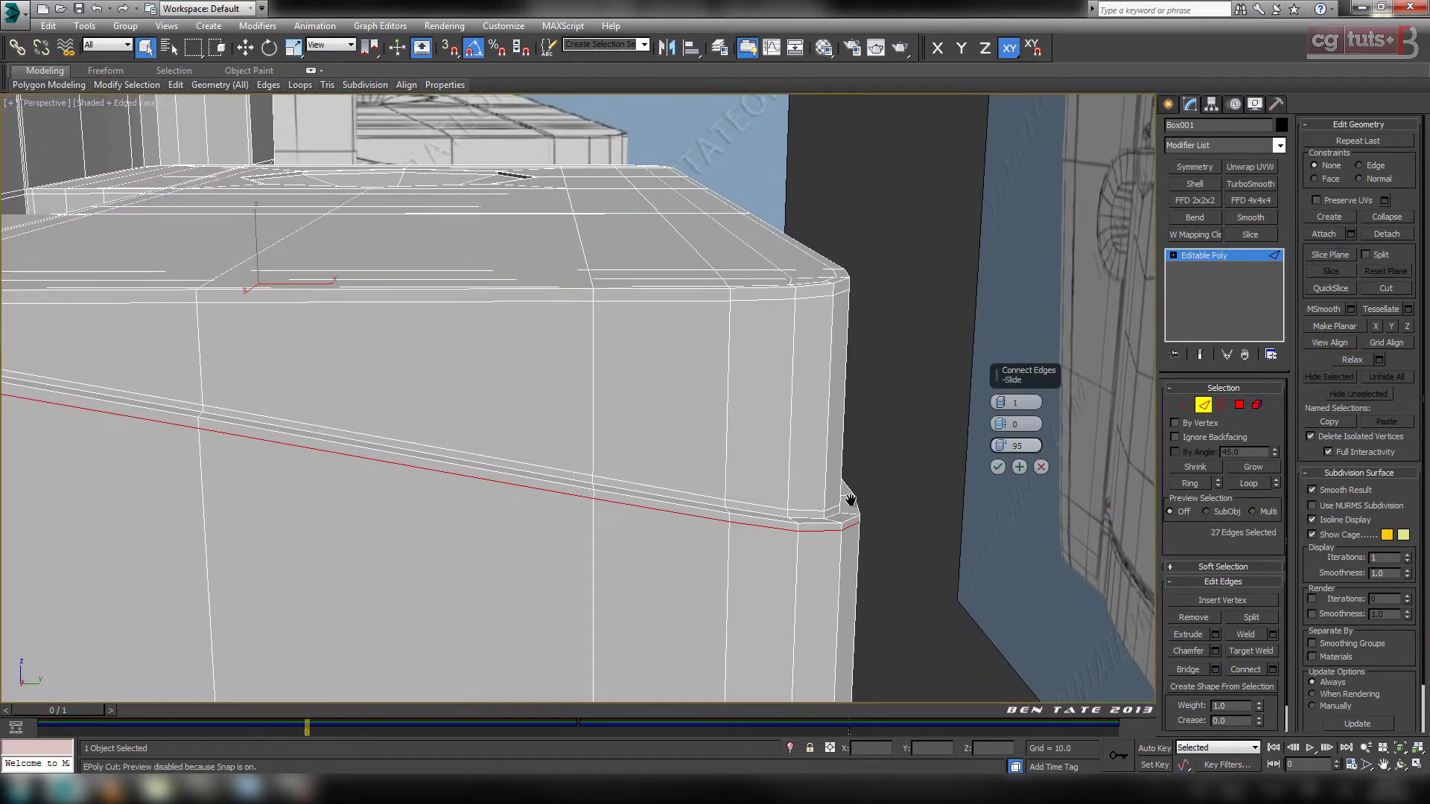
pyautogui.keyDown('alt'); pyautogui.moveTo(861, 475); pyautogui.dragTo(882, 496, button='middle'); pyautogui.keyUp('alt')
pyautogui.click(998, 467)
# Convert the loop to a vertex selection, constrain movement to edges, and raise slightly only the vertices toward the back panel.
pyautogui.keyDown('alt'); pyautogui.moveTo(1003, 468); pyautogui.dragTo(699, 479, button='middle'); pyautogui.keyUp('alt')
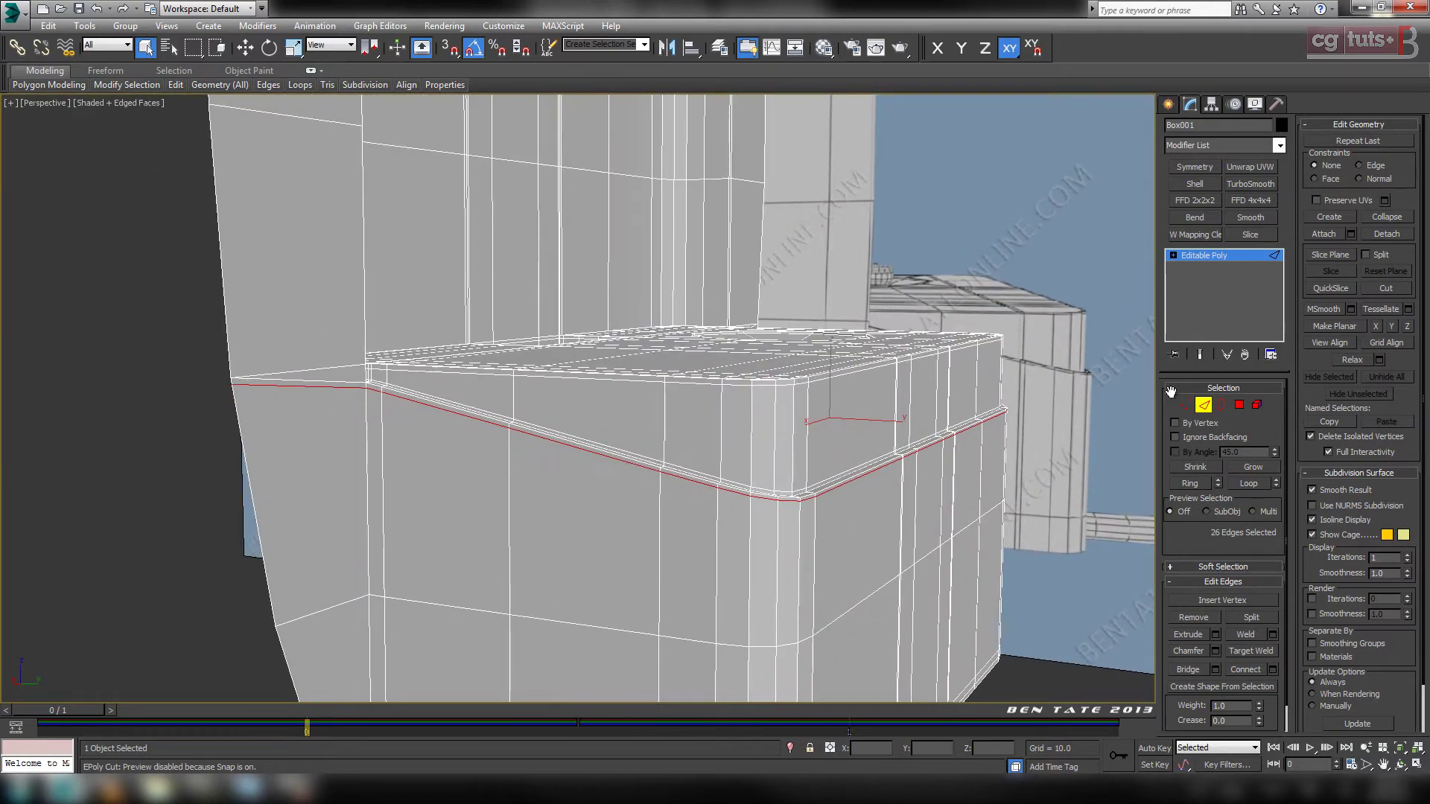
pyautogui.keyDown('ctrl'); pyautogui.click(1189, 408); pyautogui.keyUp('ctrl')
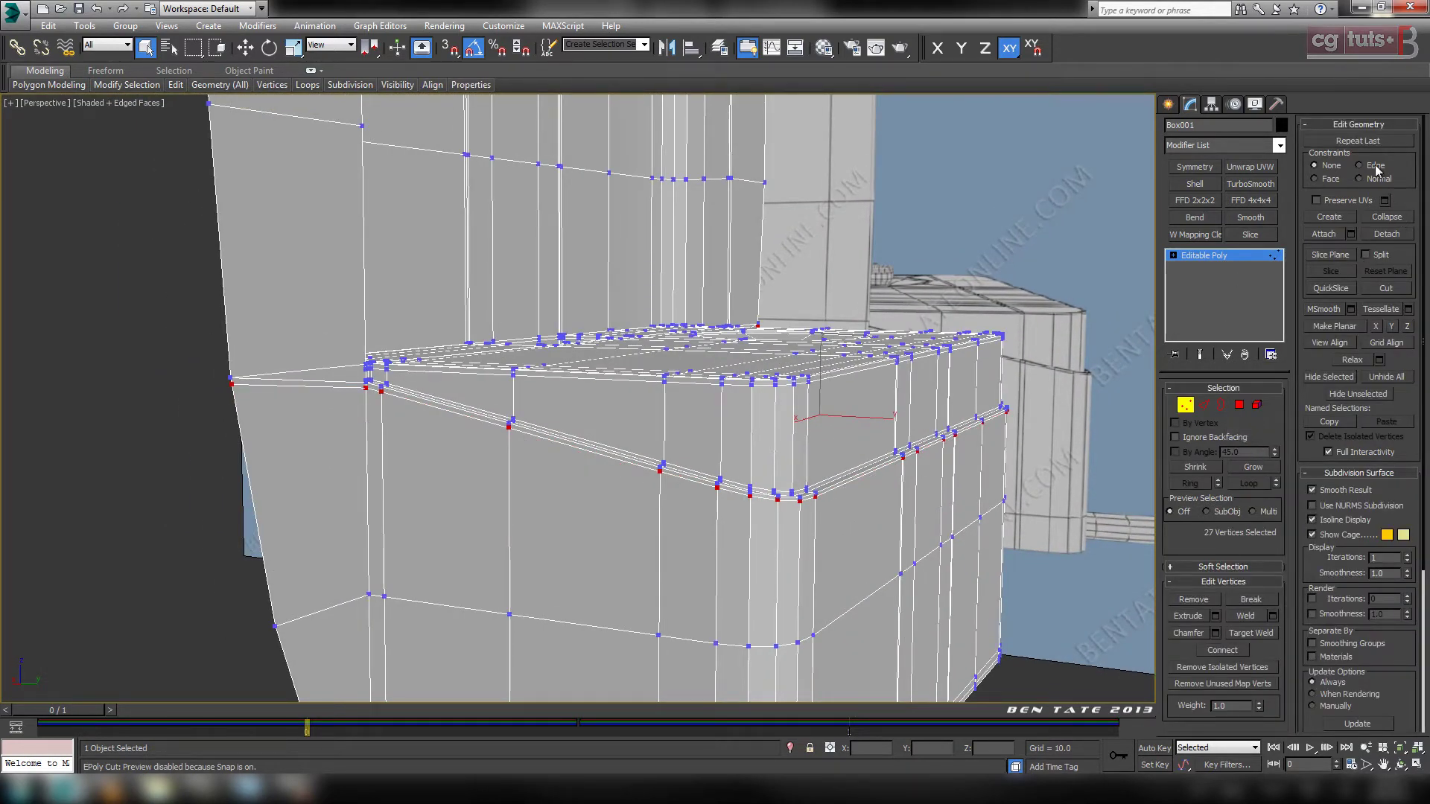
pyautogui.keyDown('alt'); pyautogui.moveTo(233, 389); pyautogui.dragTo(601, 537, button='middle'); pyautogui.keyUp('alt')
pyautogui.hotkey('alt', 'w')
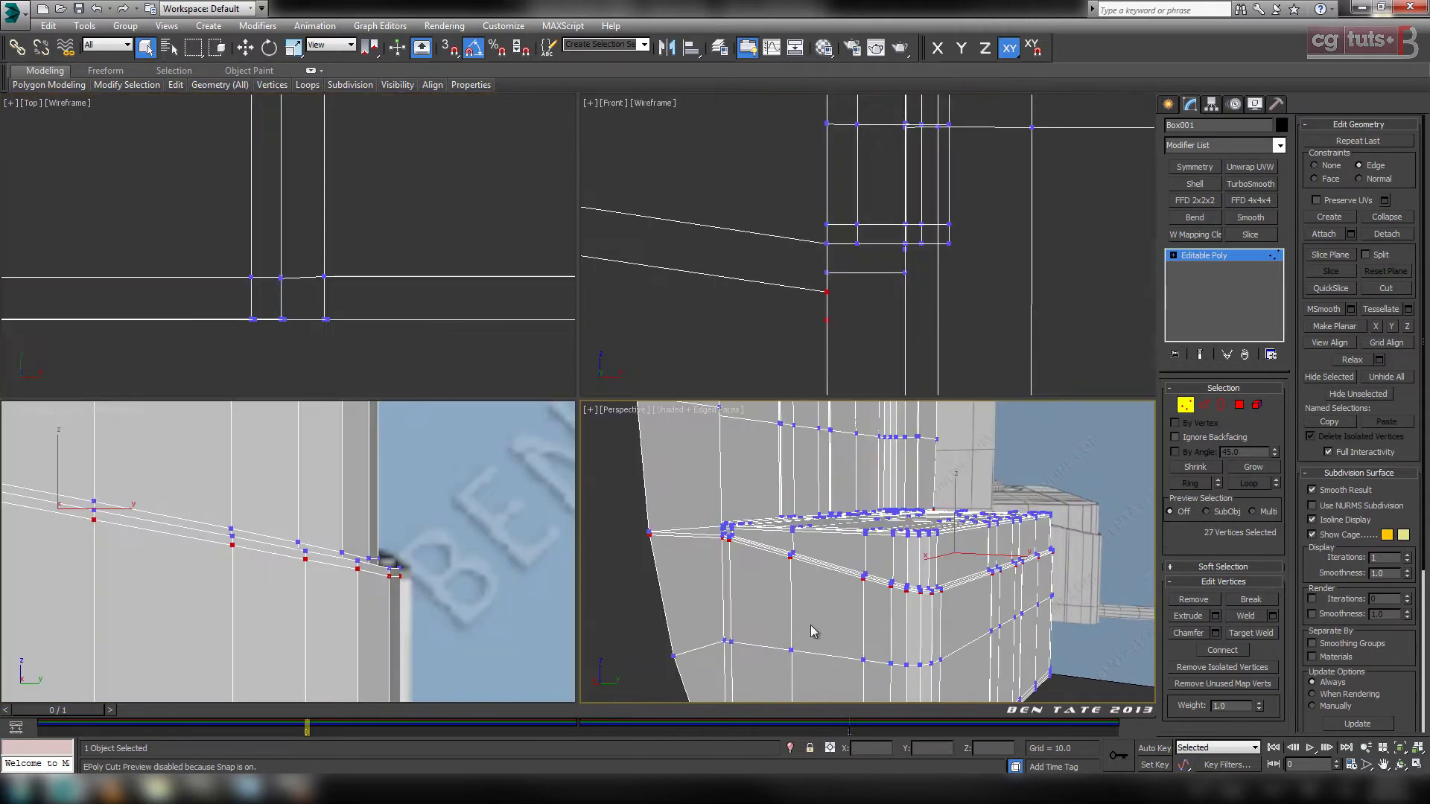
pyautogui.hotkey('alt', 'w')
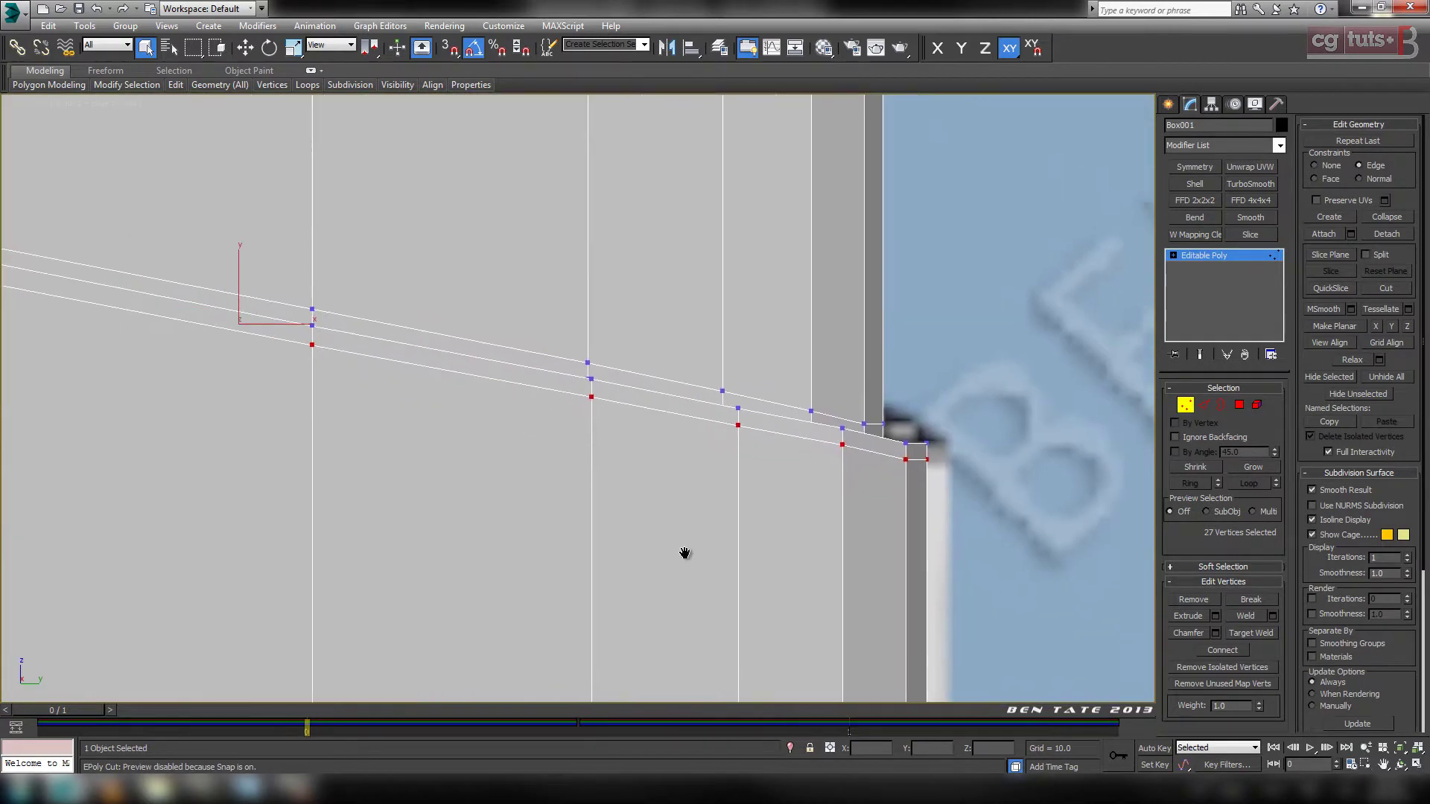
pyautogui.scroll(-3, 774, 527)
pyautogui.moveTo(773, 528); pyautogui.dragTo(766, 525, button='middle')
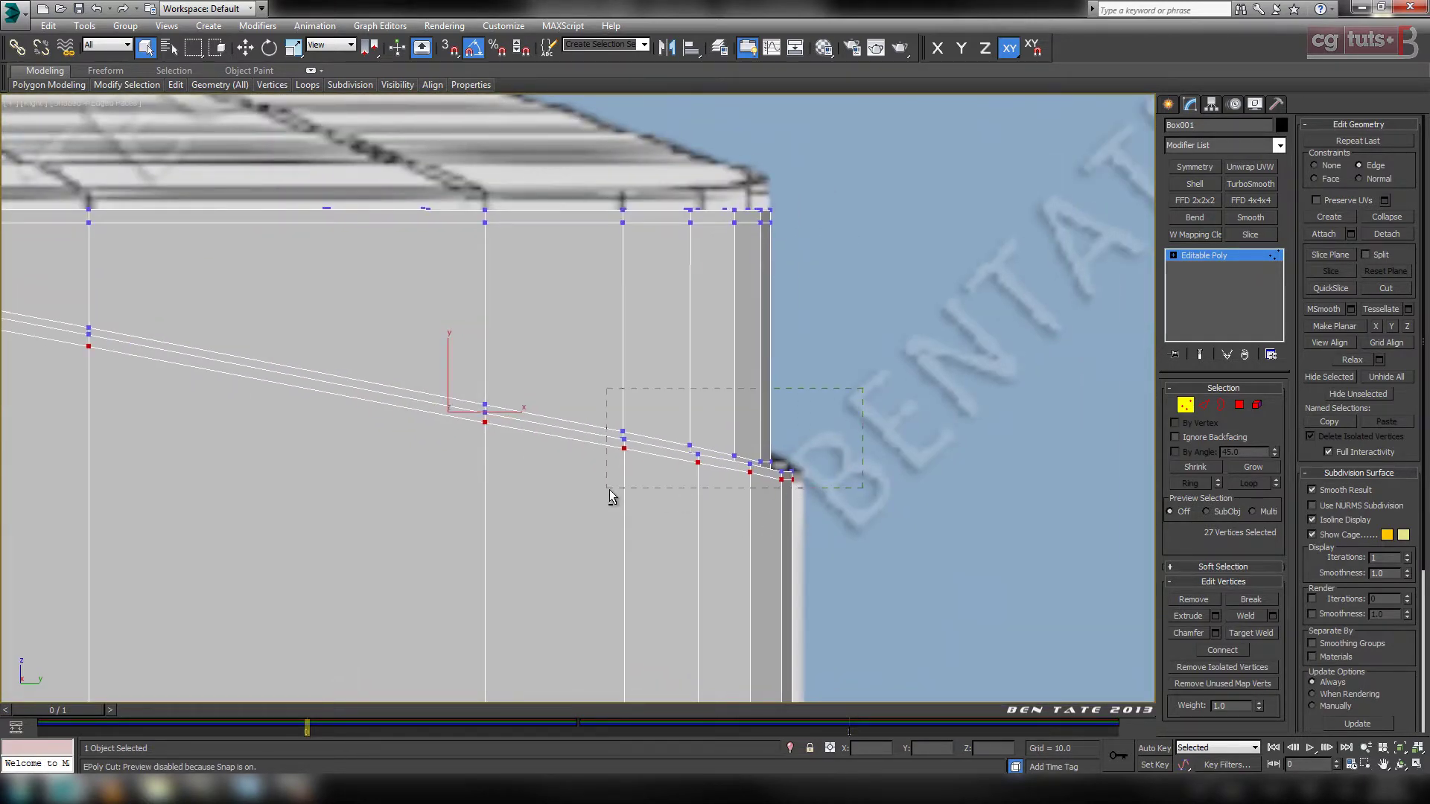
pyautogui.moveTo(609, 498); pyautogui.dragTo(610, 498)
pyautogui.moveTo(609, 498); pyautogui.dragTo(683, 445, button='middle')
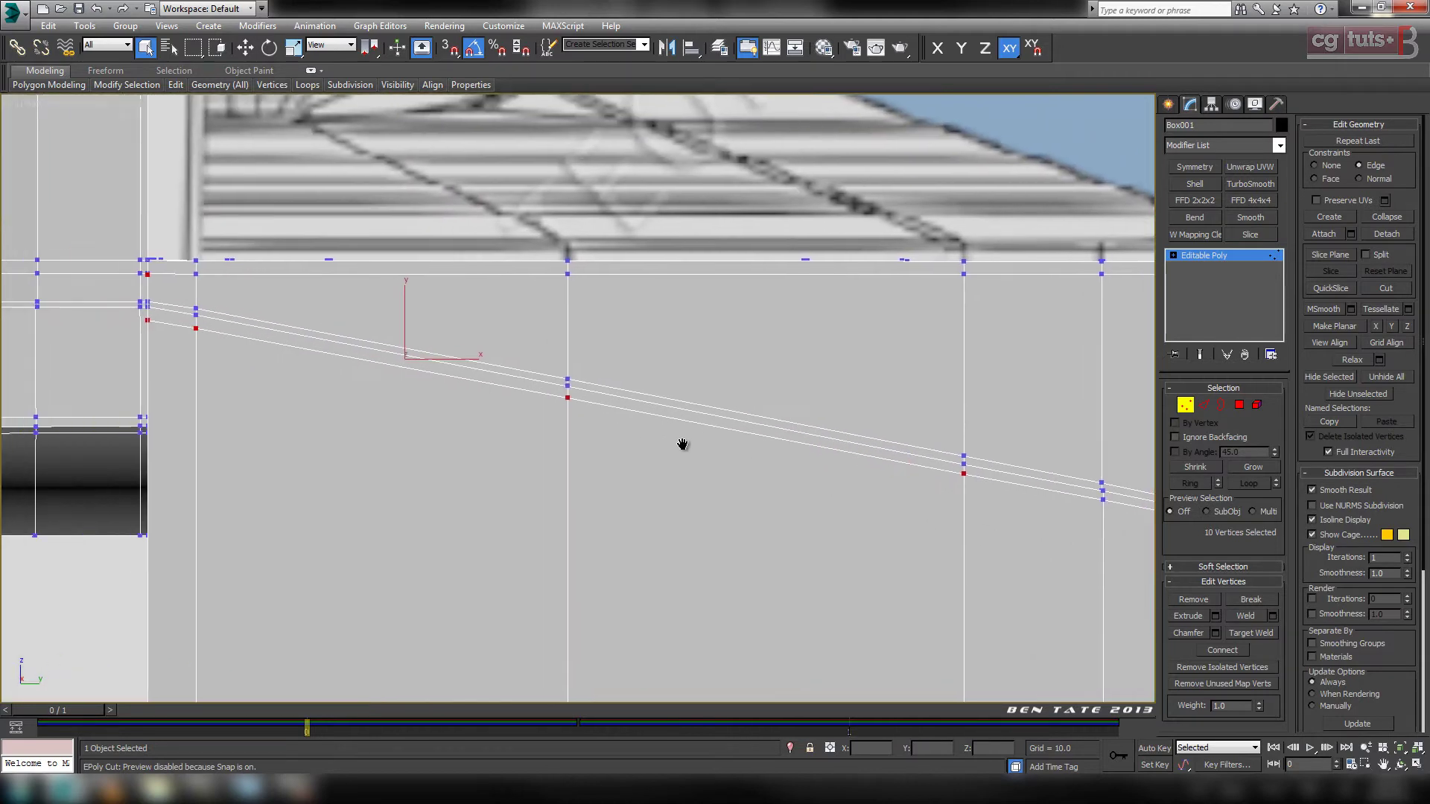
pyautogui.keyDown('alt'); pyautogui.click(964, 470); pyautogui.keyUp('alt')
pyautogui.click(246, 47)
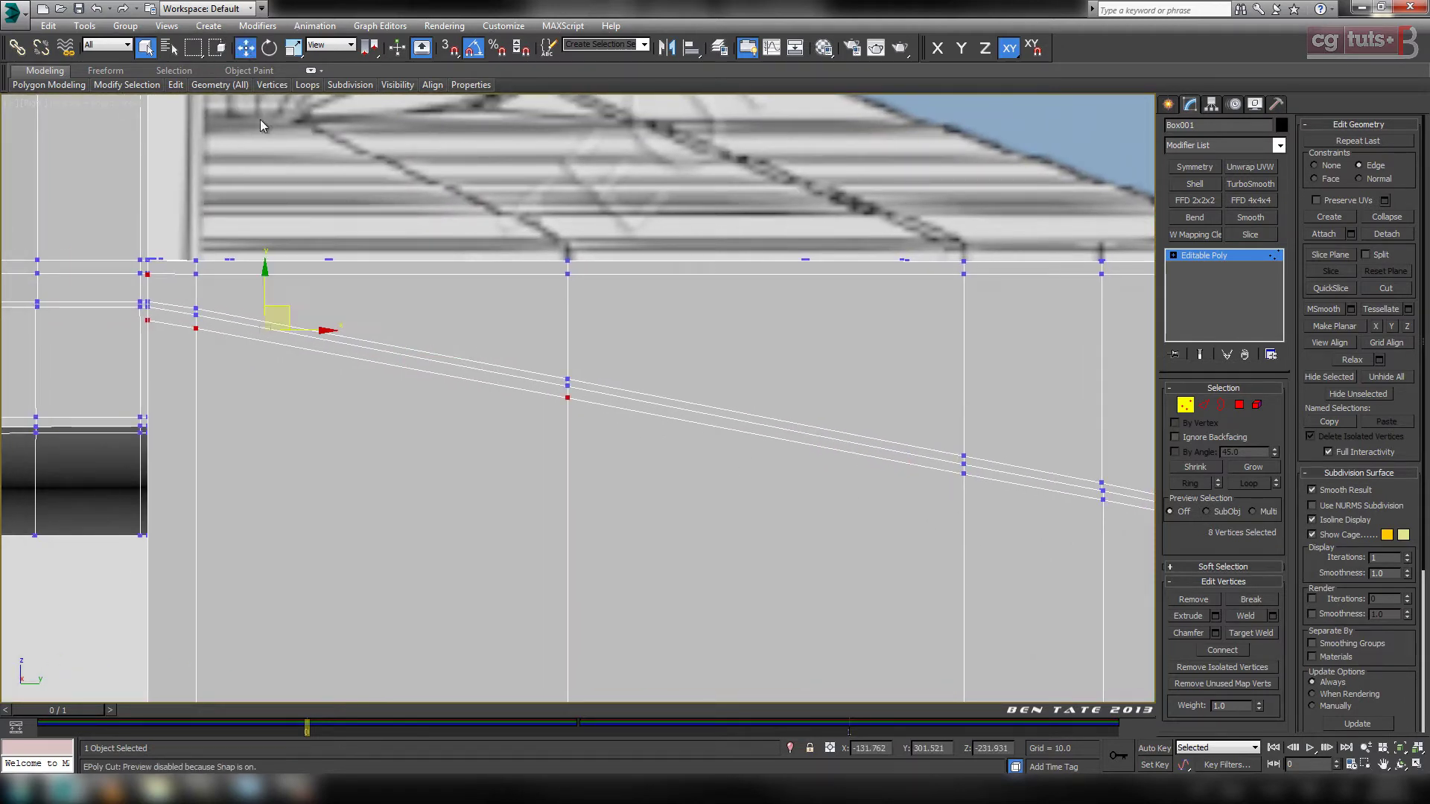
pyautogui.moveTo(265, 275); pyautogui.dragTo(269, 270)
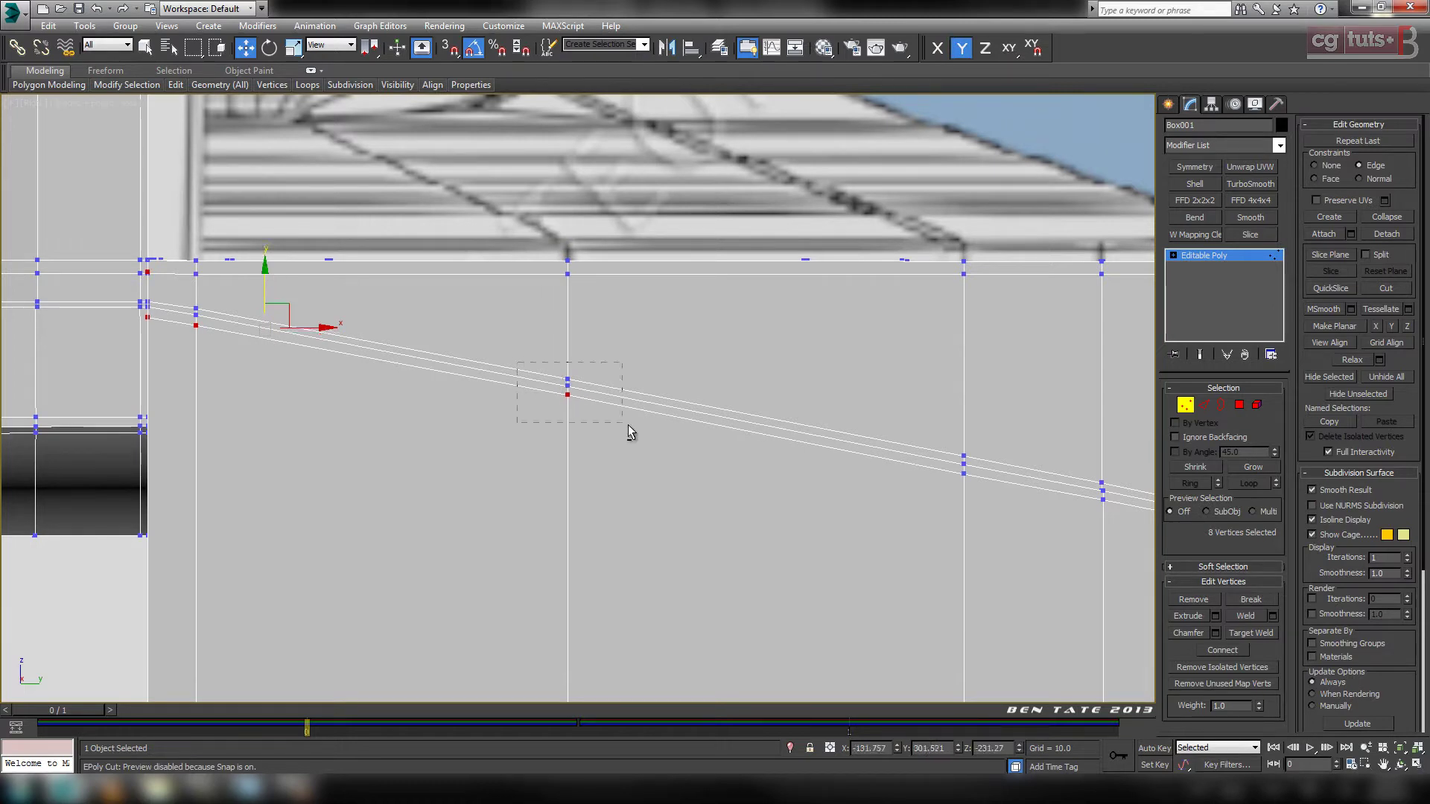
# Deselect the outermost of the remaining loop vertices and raise those closest to the back panel a little further along their edges.
pyautogui.moveTo(630, 432); pyautogui.dragTo(630, 432)
pyautogui.scroll(-3, 630, 432)
pyautogui.scroll(2, 533, 319)
pyautogui.moveTo(497, 318); pyautogui.dragTo(504, 313)
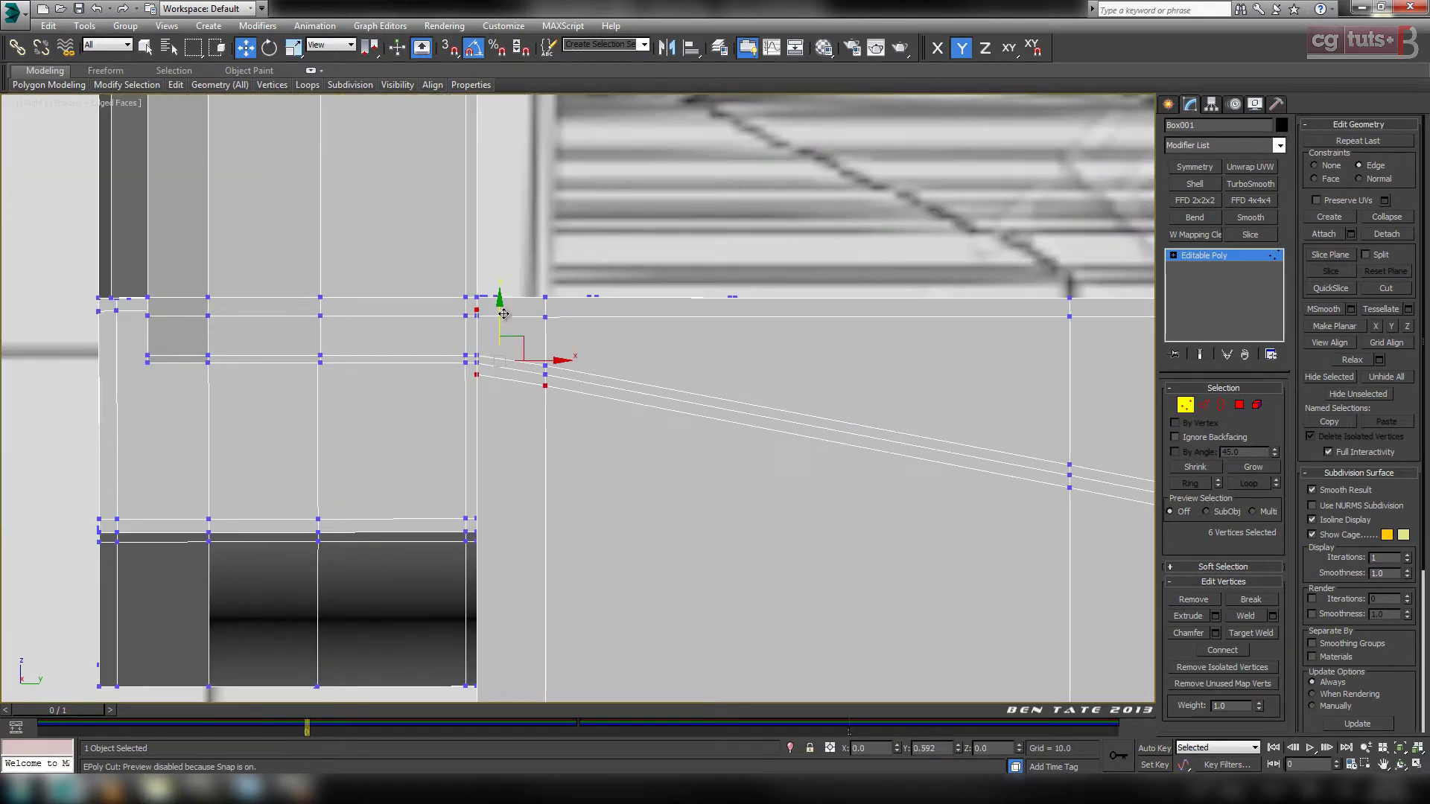
# Examine in perspective the spacing of the adjusted vertices where the ledge meets the back panel.
pyautogui.hotkey('alt', 'w')
pyautogui.rightClick(720, 564)
pyautogui.hotkey('alt', 'w')
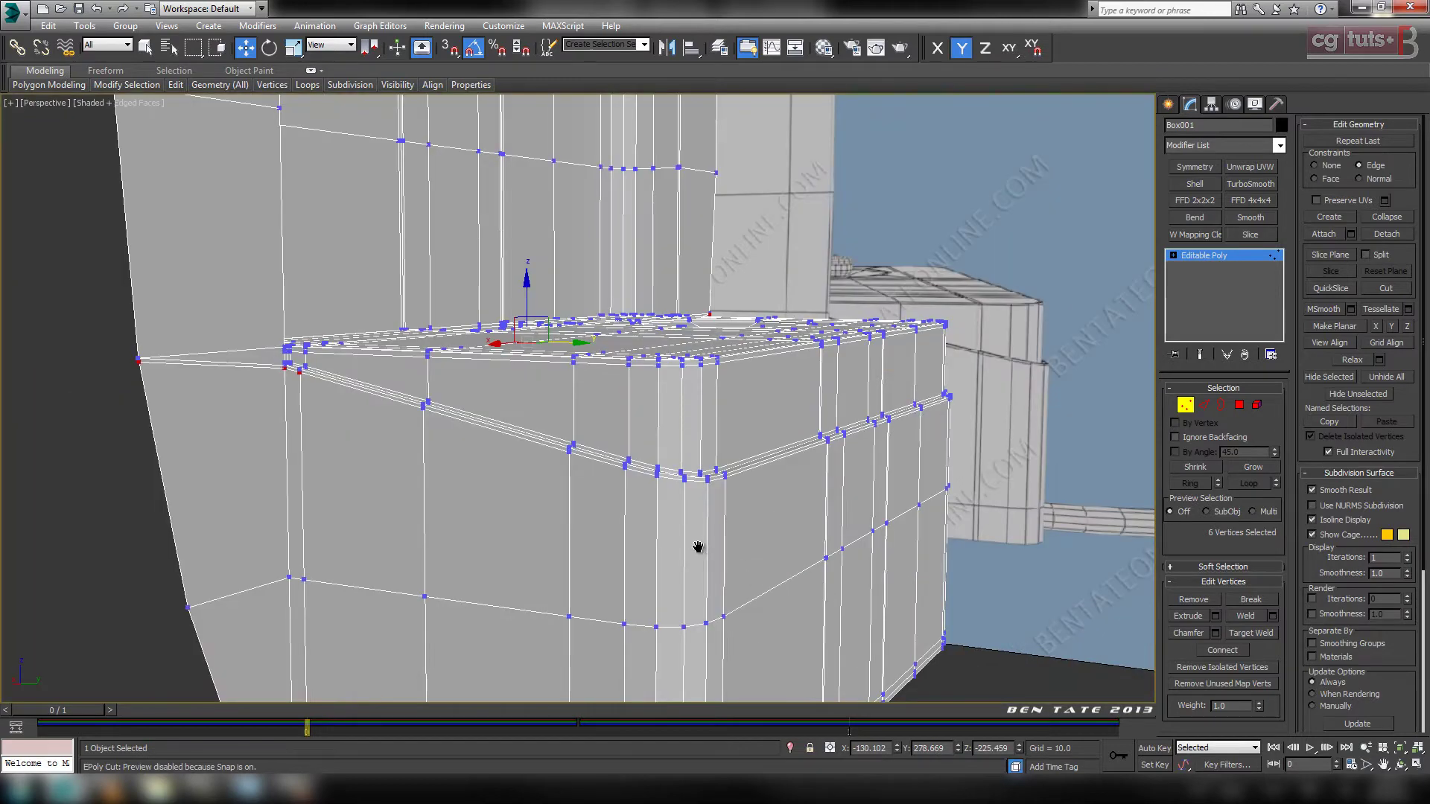
pyautogui.moveTo(698, 548); pyautogui.dragTo(750, 565, button='middle')
pyautogui.scroll(4, 750, 564)
pyautogui.moveTo(550, 482); pyautogui.dragTo(664, 574, button='middle')
pyautogui.scroll(-1, 665, 575)
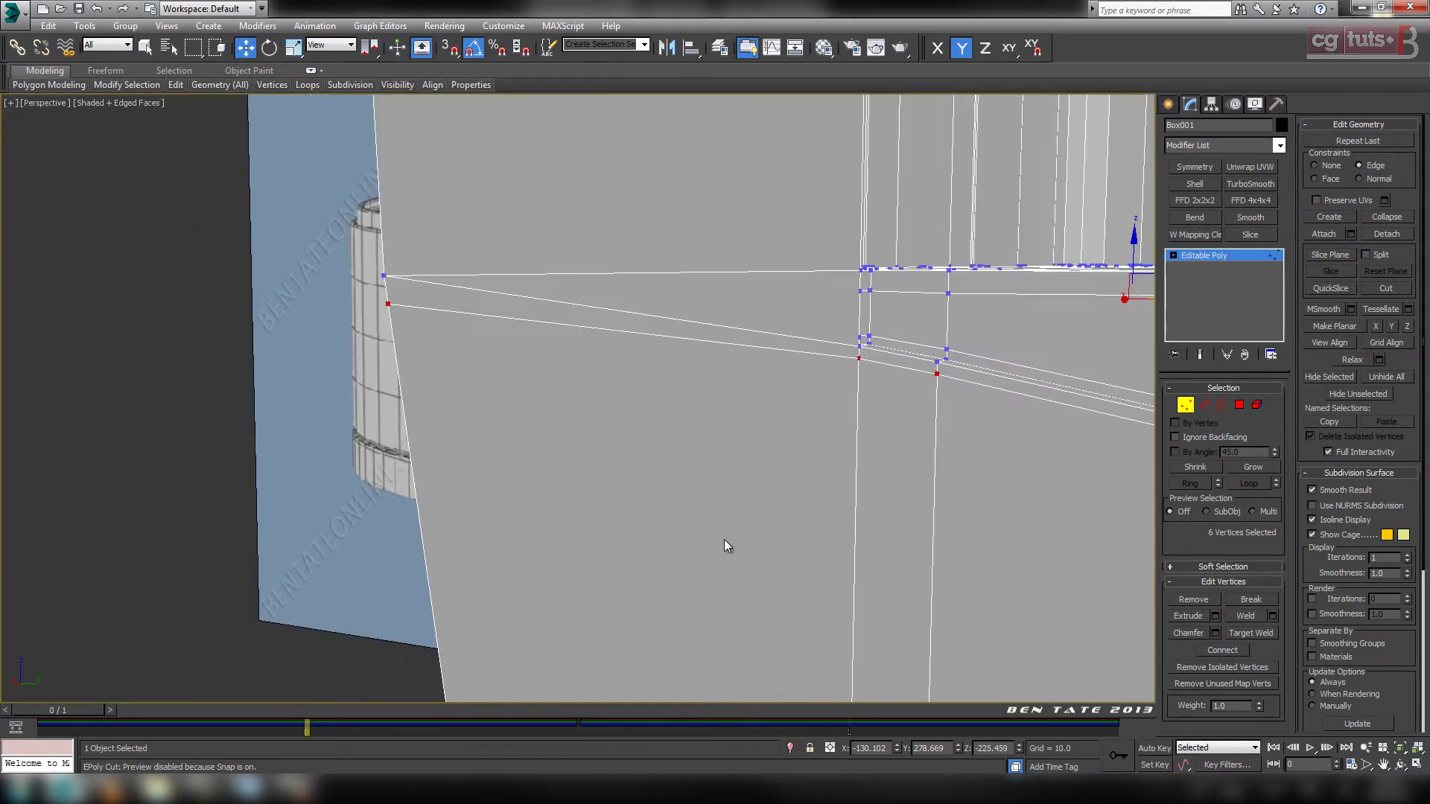
pyautogui.moveTo(724, 539)
pyautogui.keyDown('alt'); pyautogui.mouseDown(button='middle')
pyautogui.moveTo(725, 569)
pyautogui.moveTo(565, 534)
pyautogui.moveTo(712, 547)
pyautogui.mouseUp(button='middle'); pyautogui.keyUp('alt')
pyautogui.scroll(-3, 713, 547)
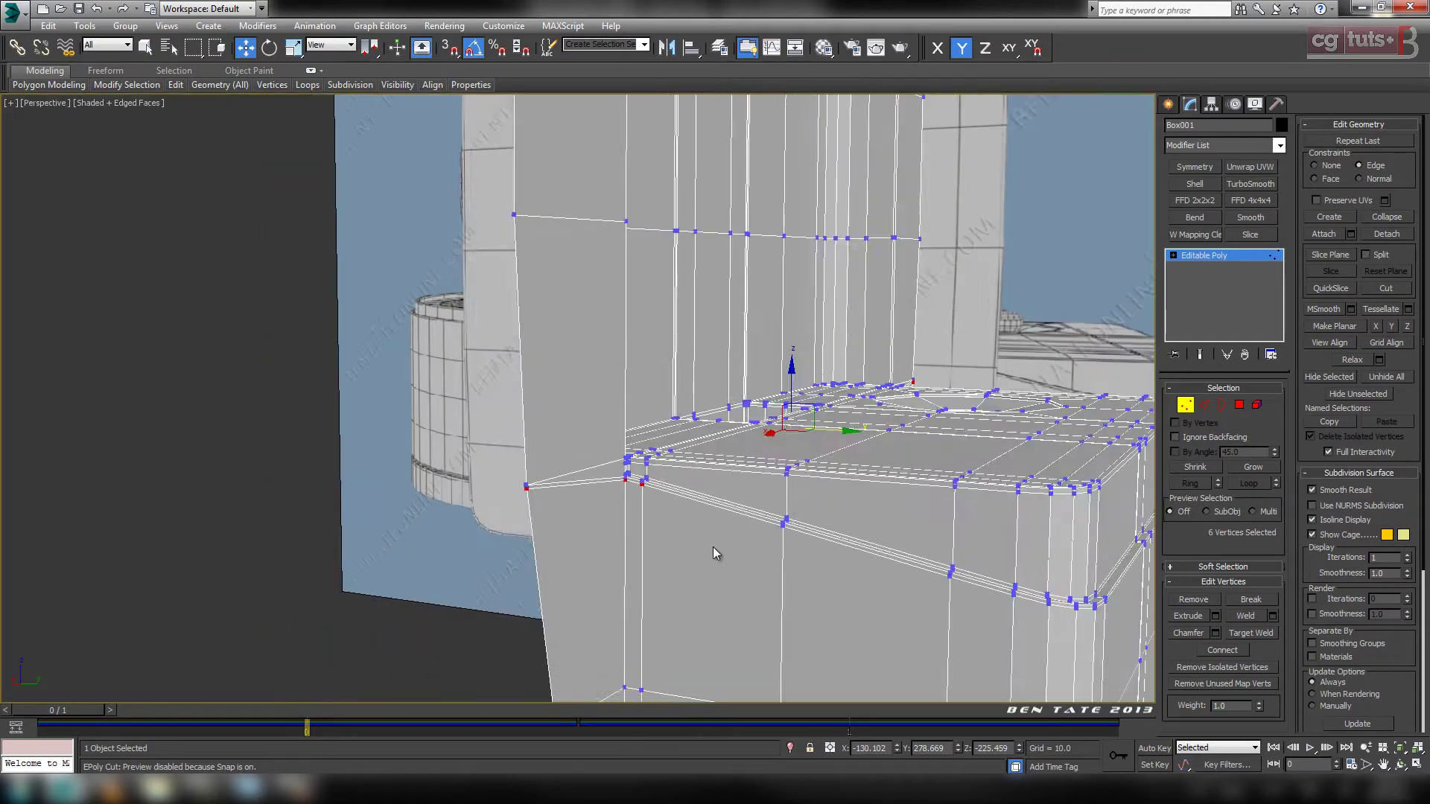
# Ring-select the short edges across the ledge's lip and connect them with 2 segments and Slide 0.
pyautogui.moveTo(957, 622); pyautogui.dragTo(803, 502, button='middle')
pyautogui.scroll(6, 758, 451)
pyautogui.scroll(-3, 788, 493)
pyautogui.click(1204, 405)
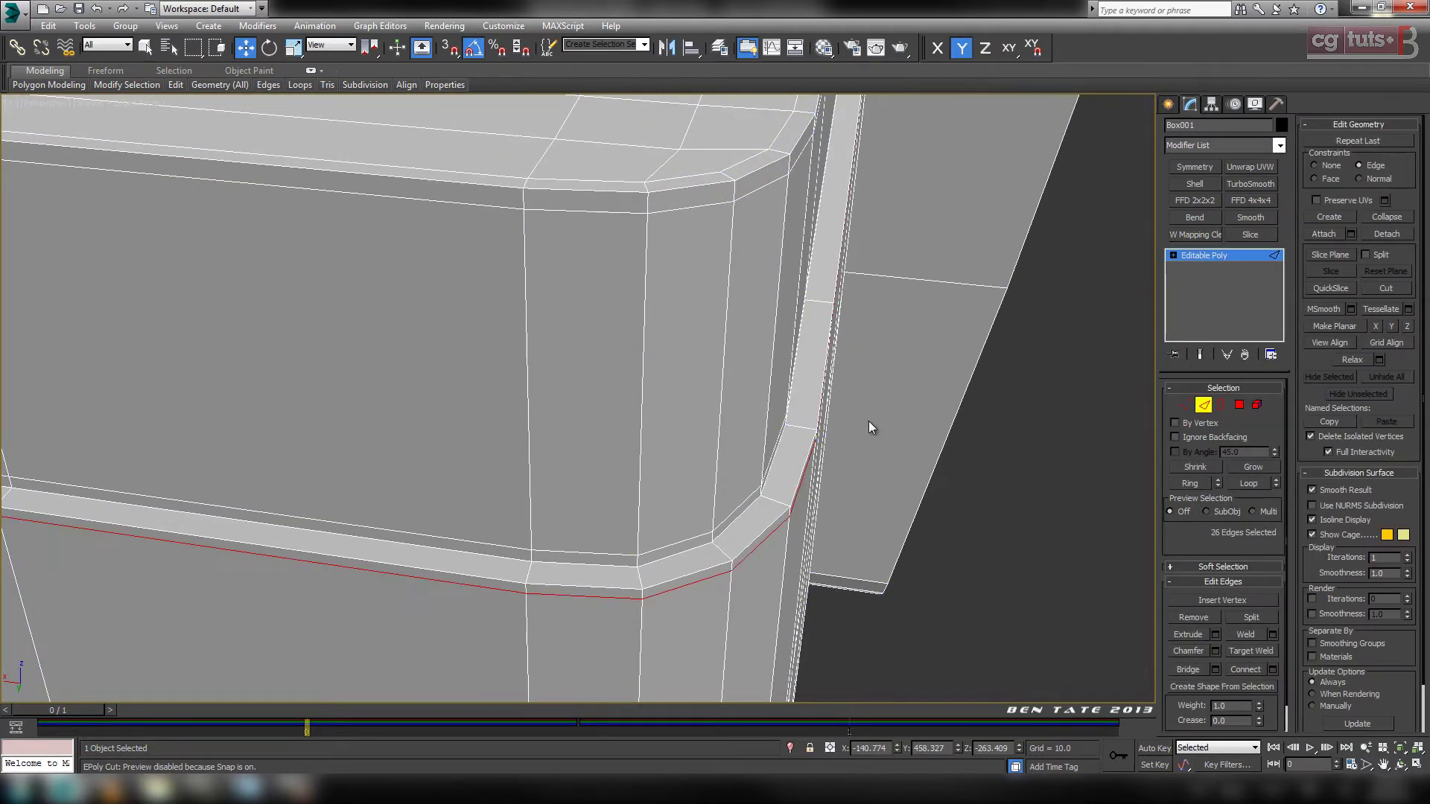
pyautogui.click(795, 429)
pyautogui.click(1189, 484)
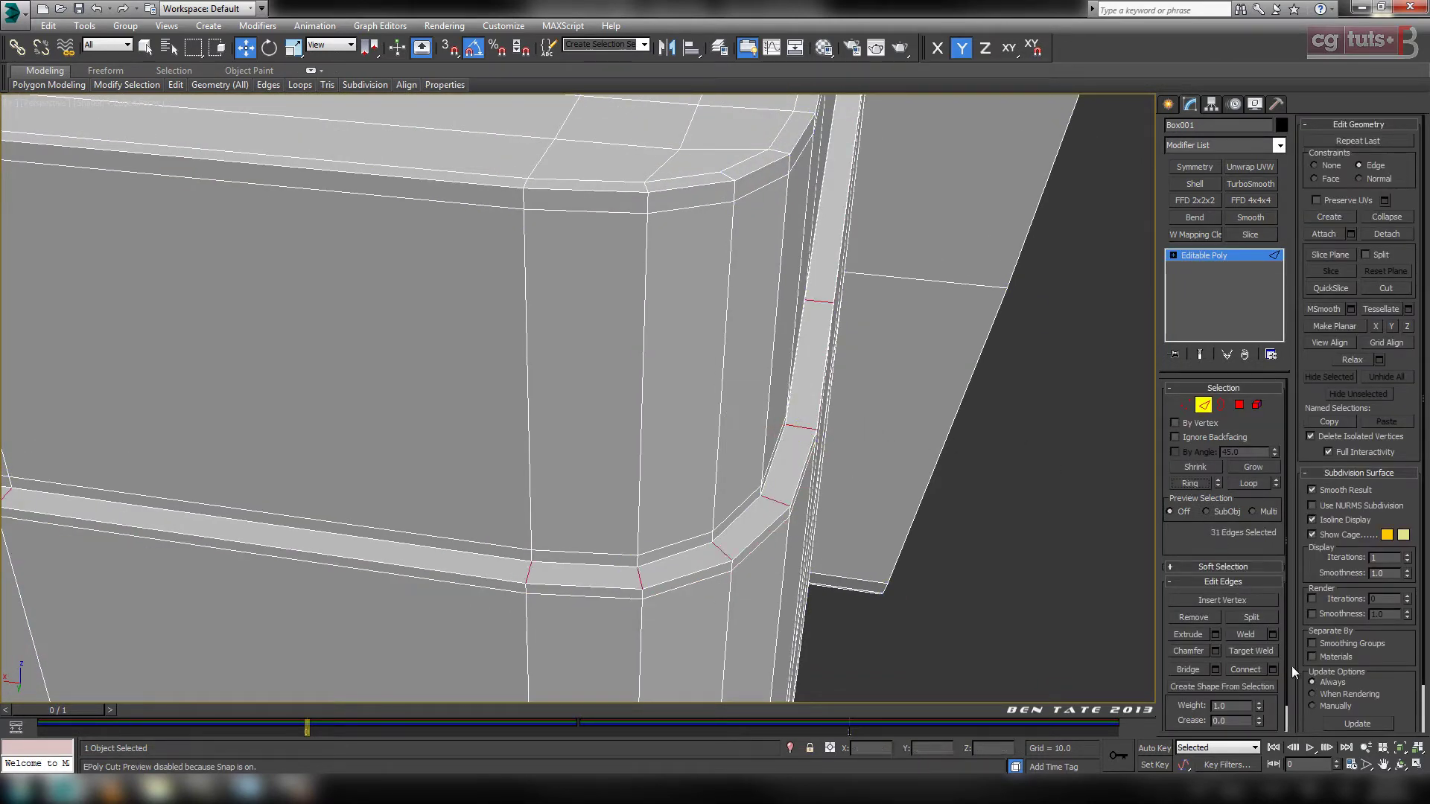
pyautogui.click(1272, 669)
pyautogui.keyDown('alt'); pyautogui.moveTo(970, 577); pyautogui.dragTo(914, 552, button='middle'); pyautogui.keyUp('alt')
pyautogui.moveTo(1010, 407); pyautogui.dragTo(999, 402)
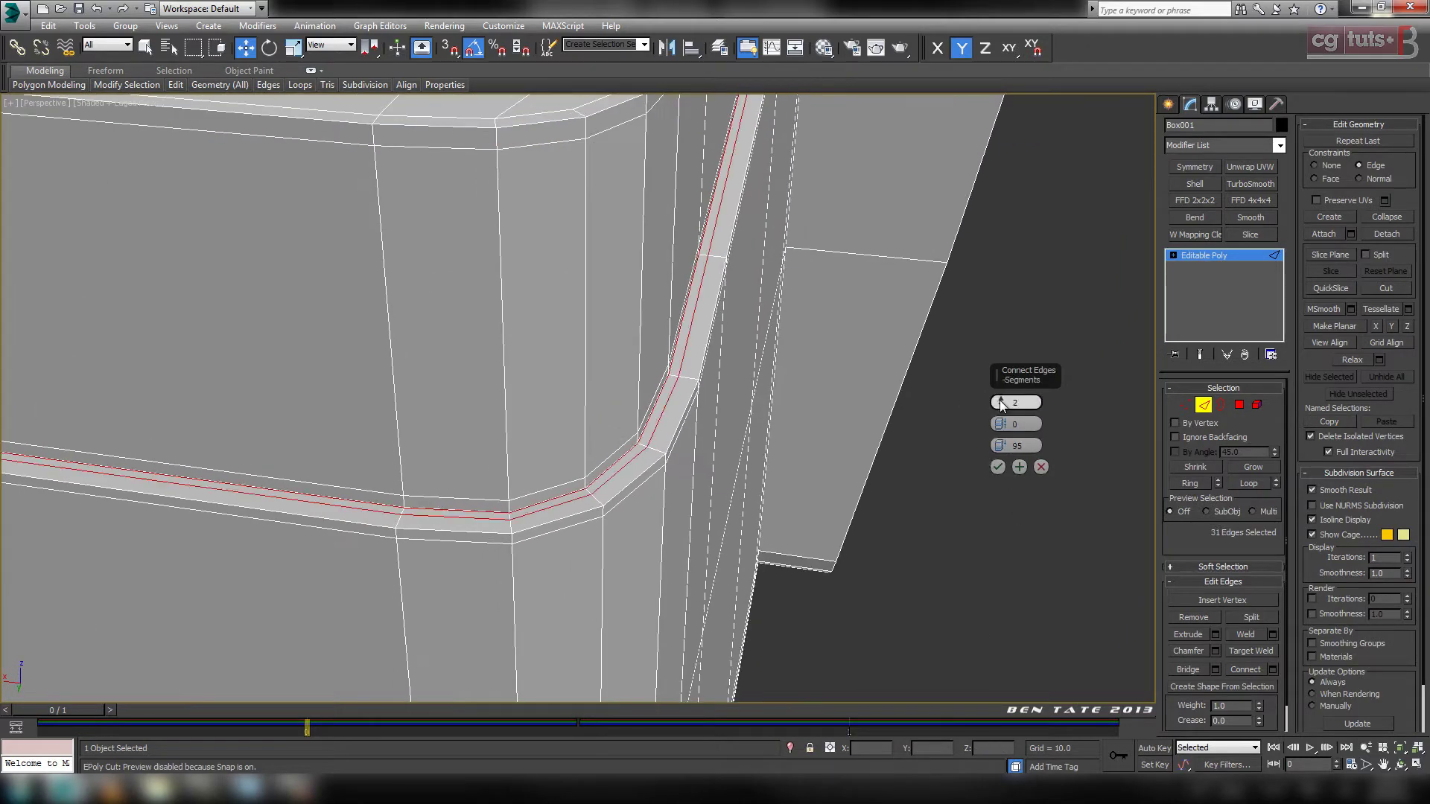
pyautogui.rightClick(1000, 446)
# Examine the two previewed loops around the lip's rounded corner in the top and perspective views.
pyautogui.keyDown('alt'); pyautogui.moveTo(783, 478); pyautogui.dragTo(793, 501, button='middle'); pyautogui.keyUp('alt')
pyautogui.hotkey('alt', 'w')
pyautogui.middleClick(265, 272)
pyautogui.hotkey('alt', 'w')
pyautogui.moveTo(421, 345); pyautogui.dragTo(424, 361, button='middle')
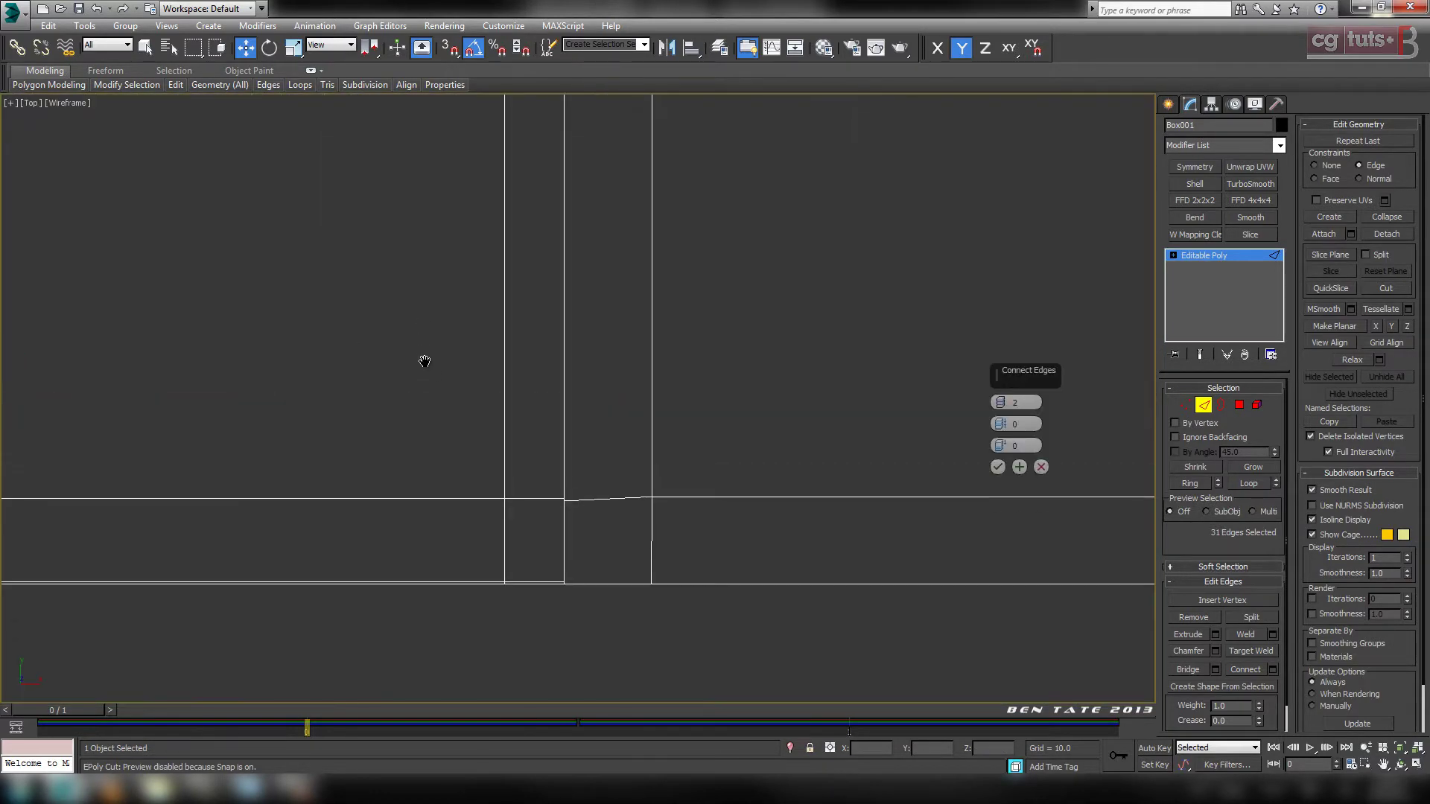
pyautogui.scroll(-8, 462, 389)
pyautogui.scroll(6, 627, 372)
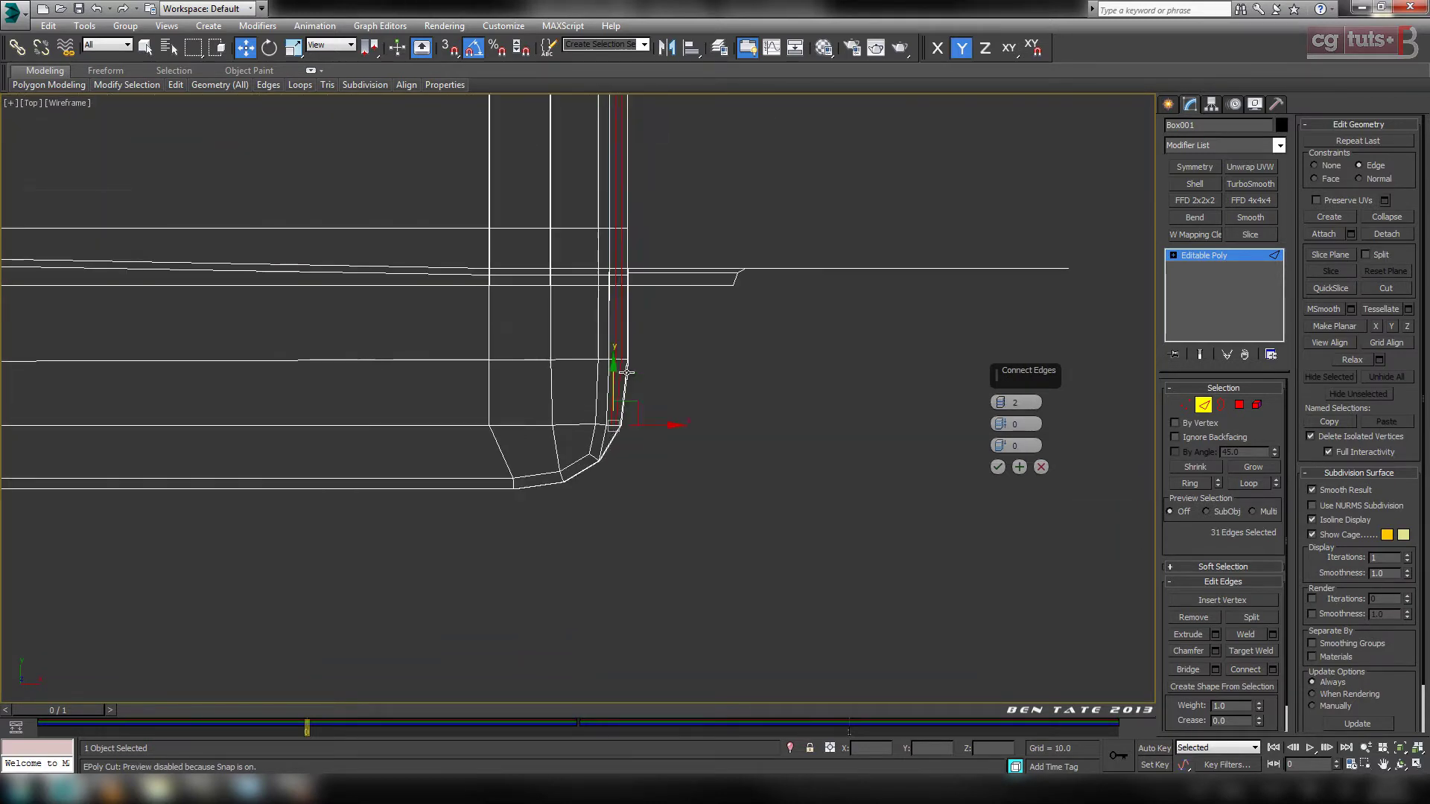
pyautogui.scroll(3, 633, 372)
pyautogui.scroll(4, 638, 415)
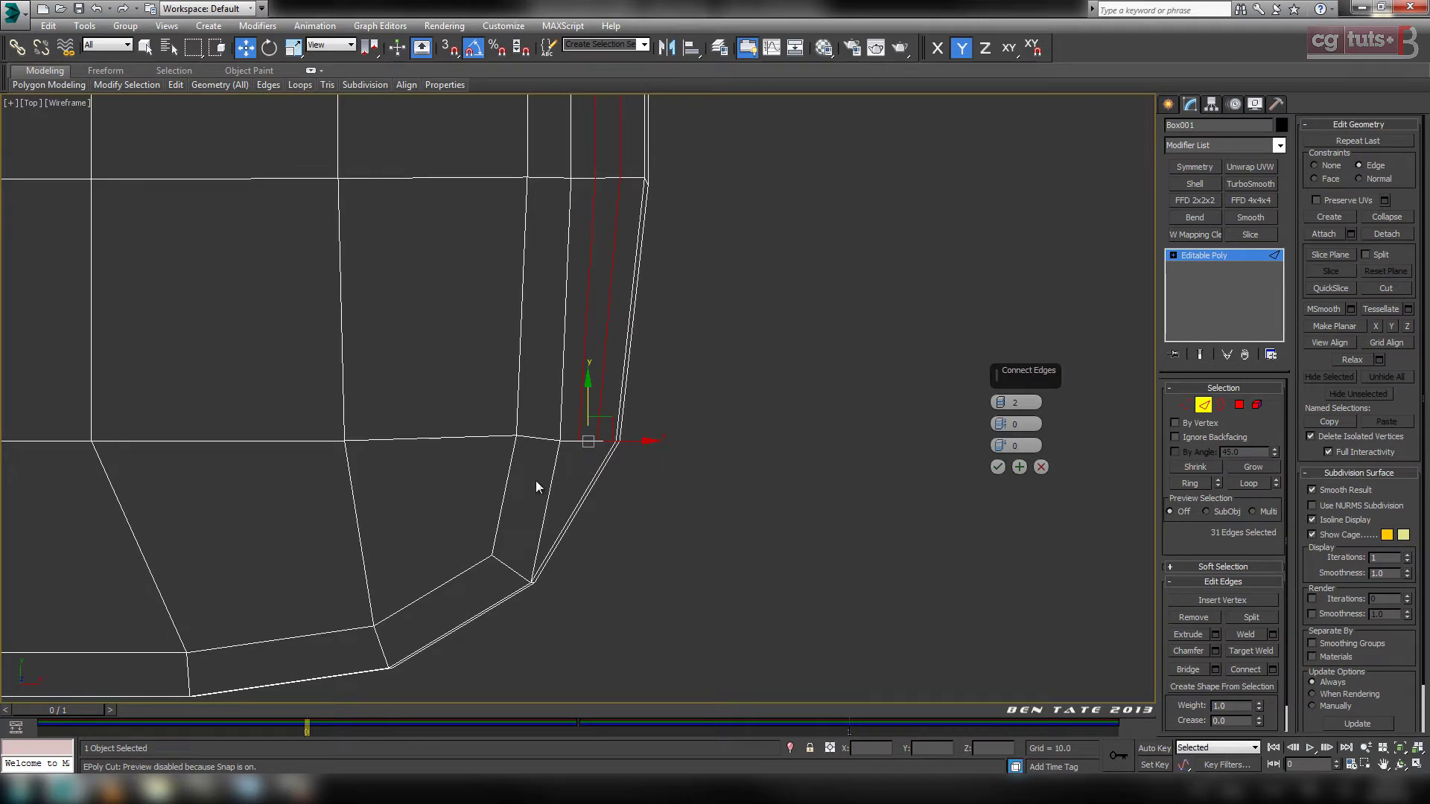
pyautogui.moveTo(788, 334); pyautogui.dragTo(814, 270, button='middle')
pyautogui.hotkey('alt', 'w')
pyautogui.middleClick(820, 586)
pyautogui.hotkey('alt', 'w')
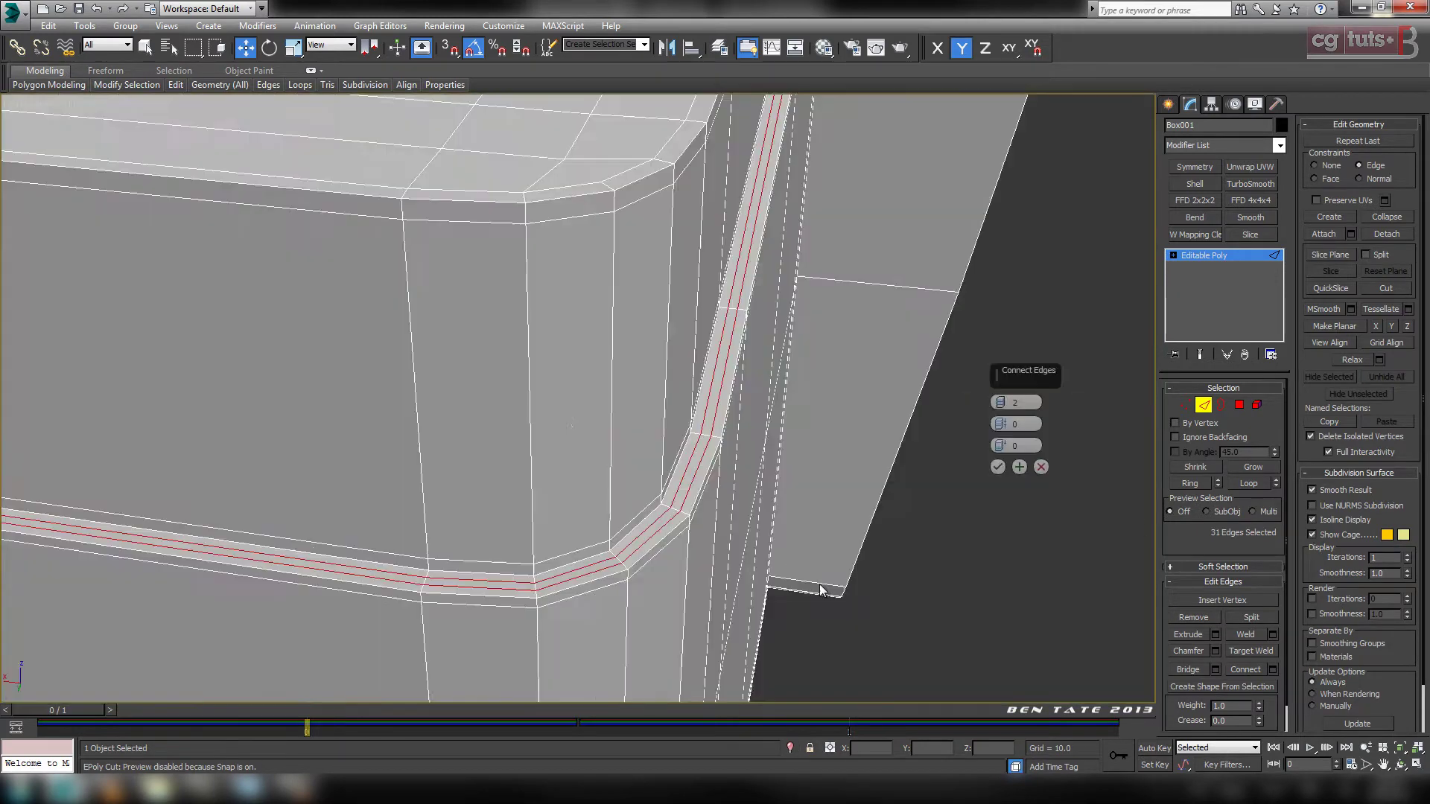
pyautogui.moveTo(879, 432); pyautogui.dragTo(829, 565, button='middle')
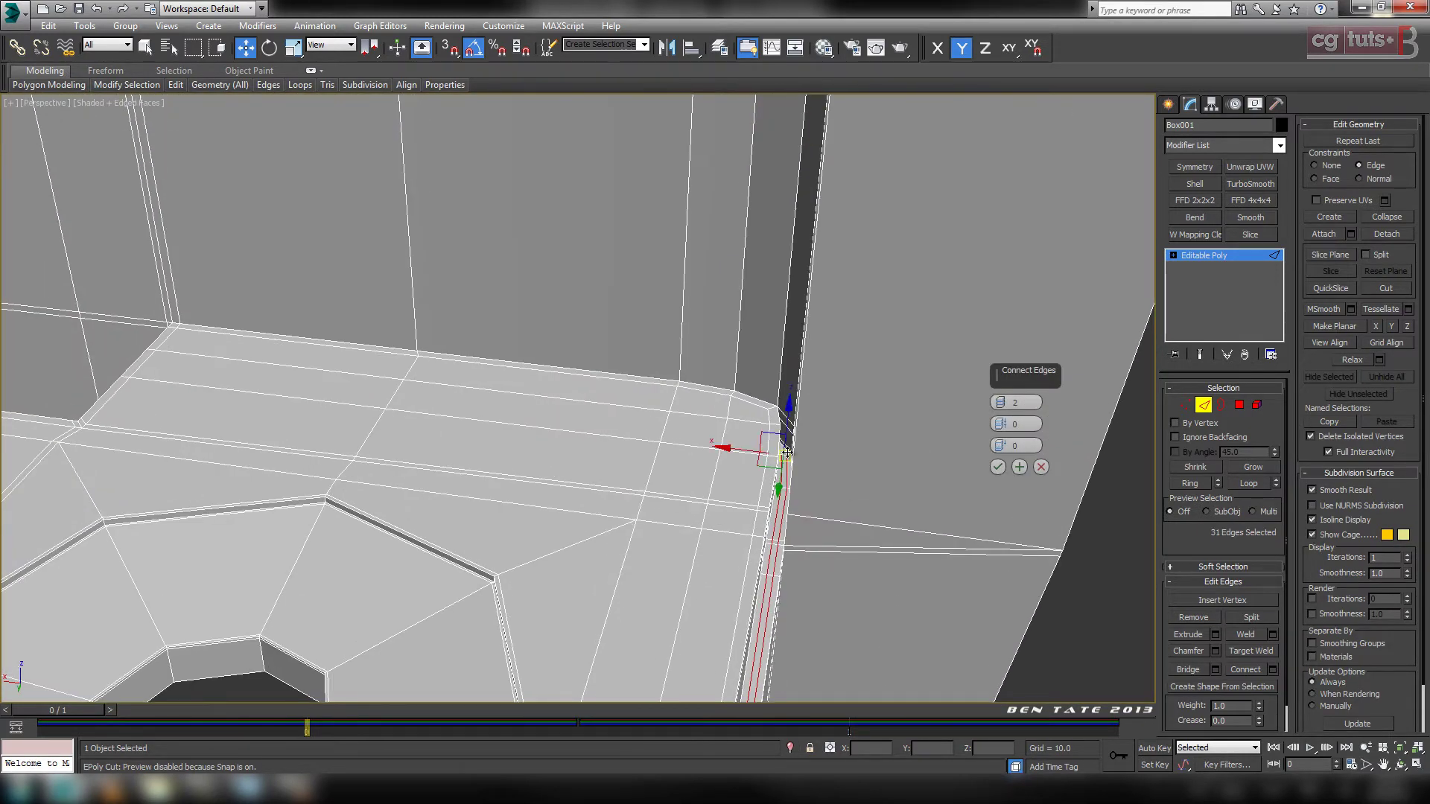
# Increase the Pinch in top view to spread the two lip loops apart and accept the connection.
pyautogui.hotkey('alt', 'w')
pyautogui.middleClick(493, 333)
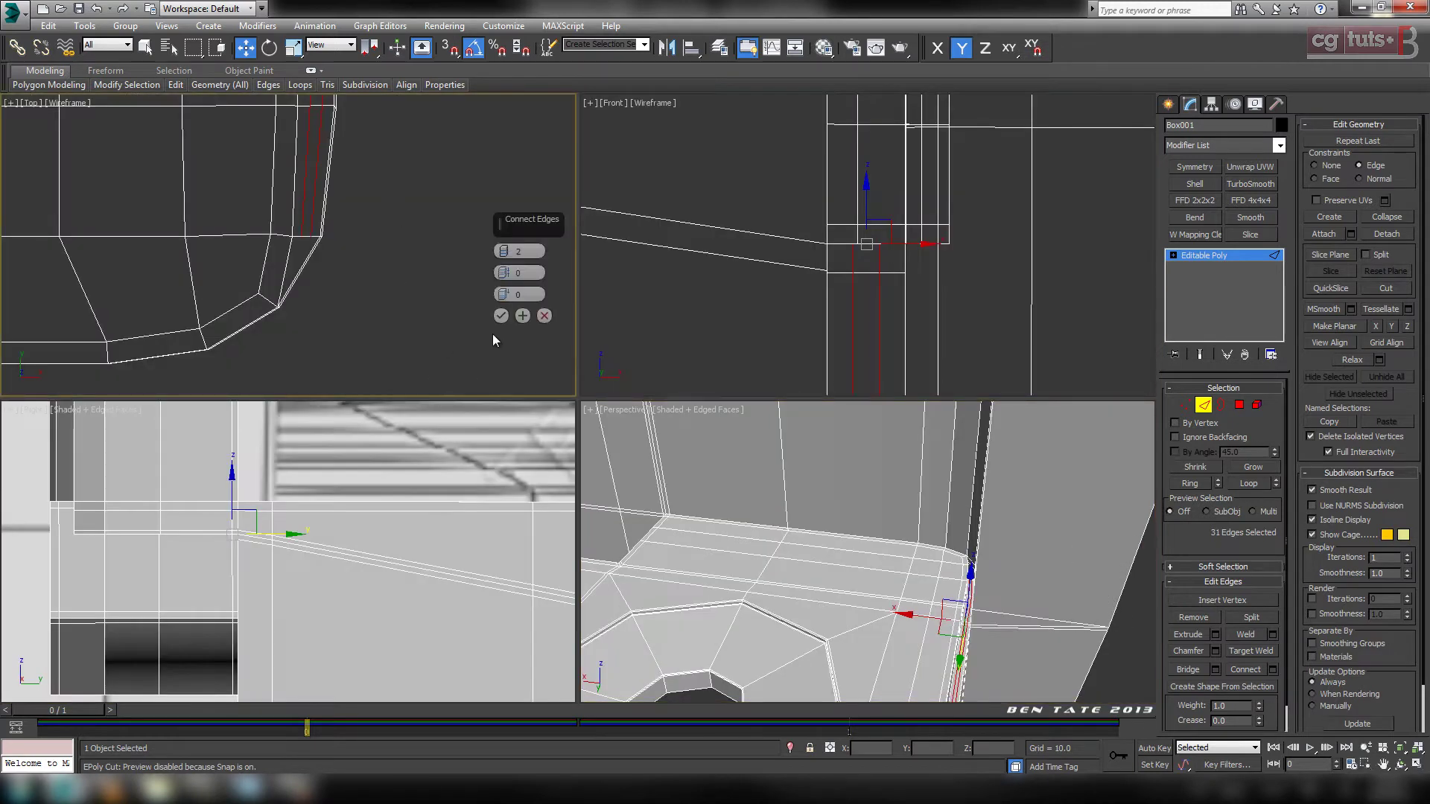
pyautogui.hotkey('alt', 'w')
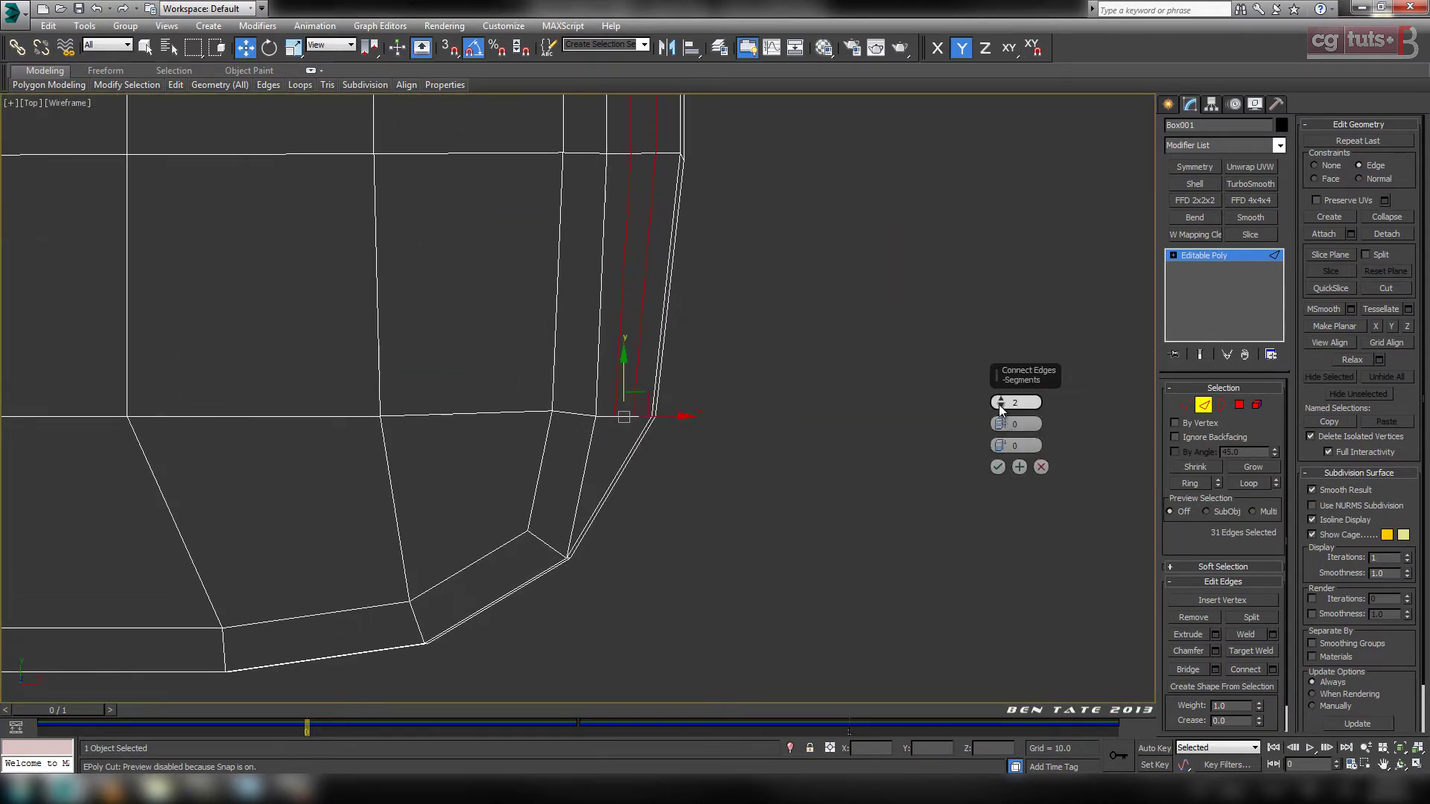
pyautogui.moveTo(998, 402); pyautogui.dragTo(999, 413)
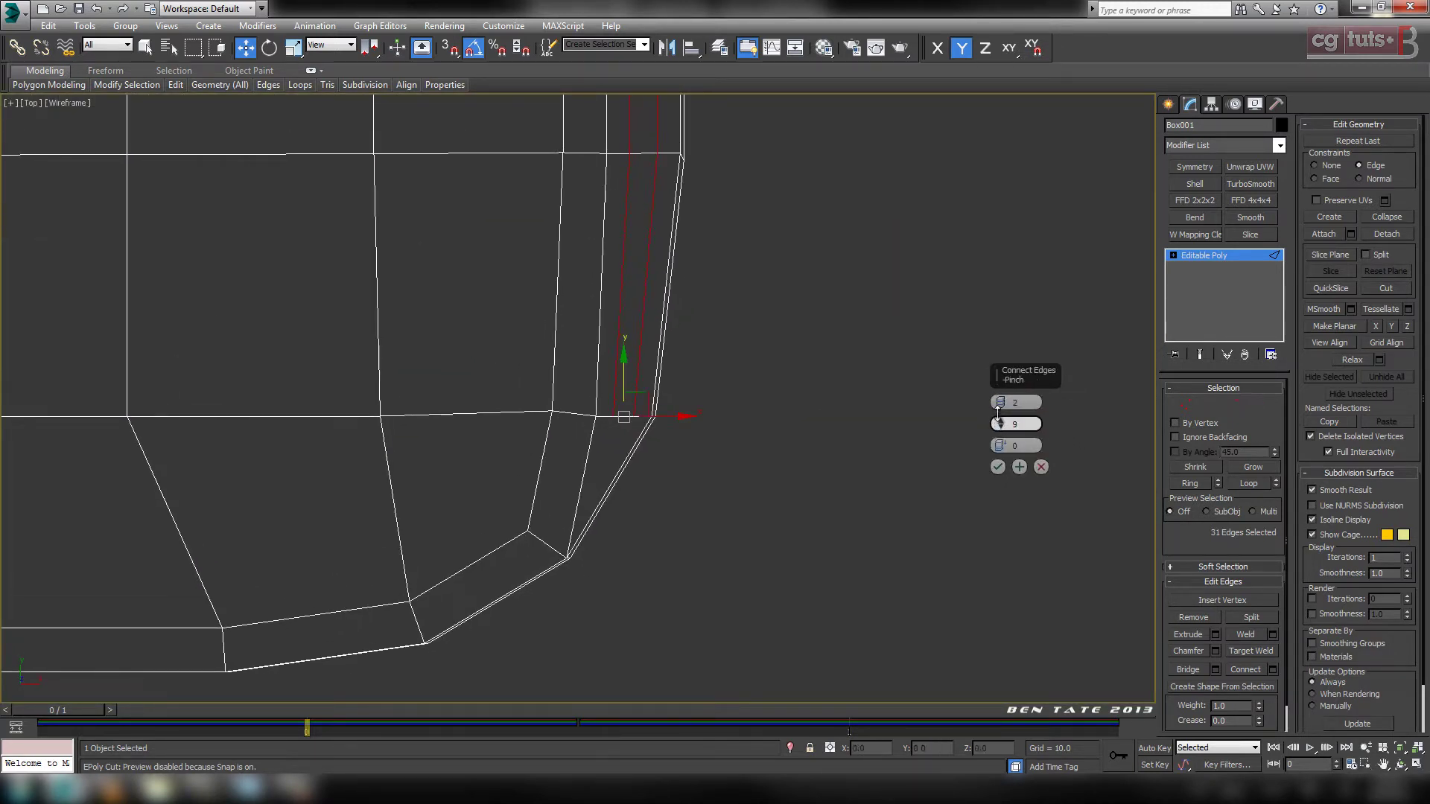
pyautogui.click(997, 467)
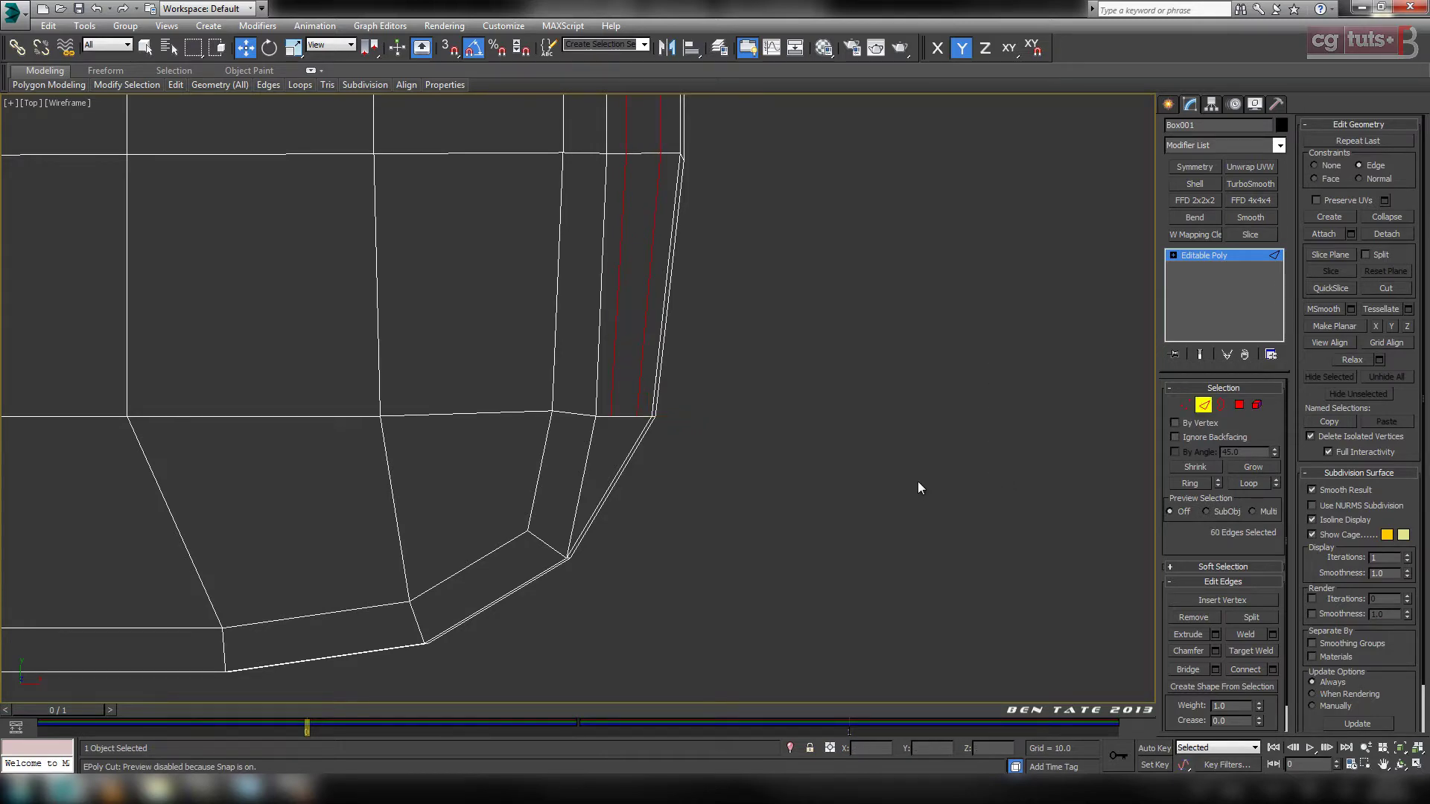
# Ring-select the edges across the back panel's side flange and connect them with 1 segment, Pinch 0 and Slide 0.
pyautogui.hotkey('alt', 'w')
pyautogui.middleClick(987, 596)
pyautogui.hotkey('alt', 'w')
pyautogui.moveTo(913, 618); pyautogui.dragTo(596, 619, button='middle')
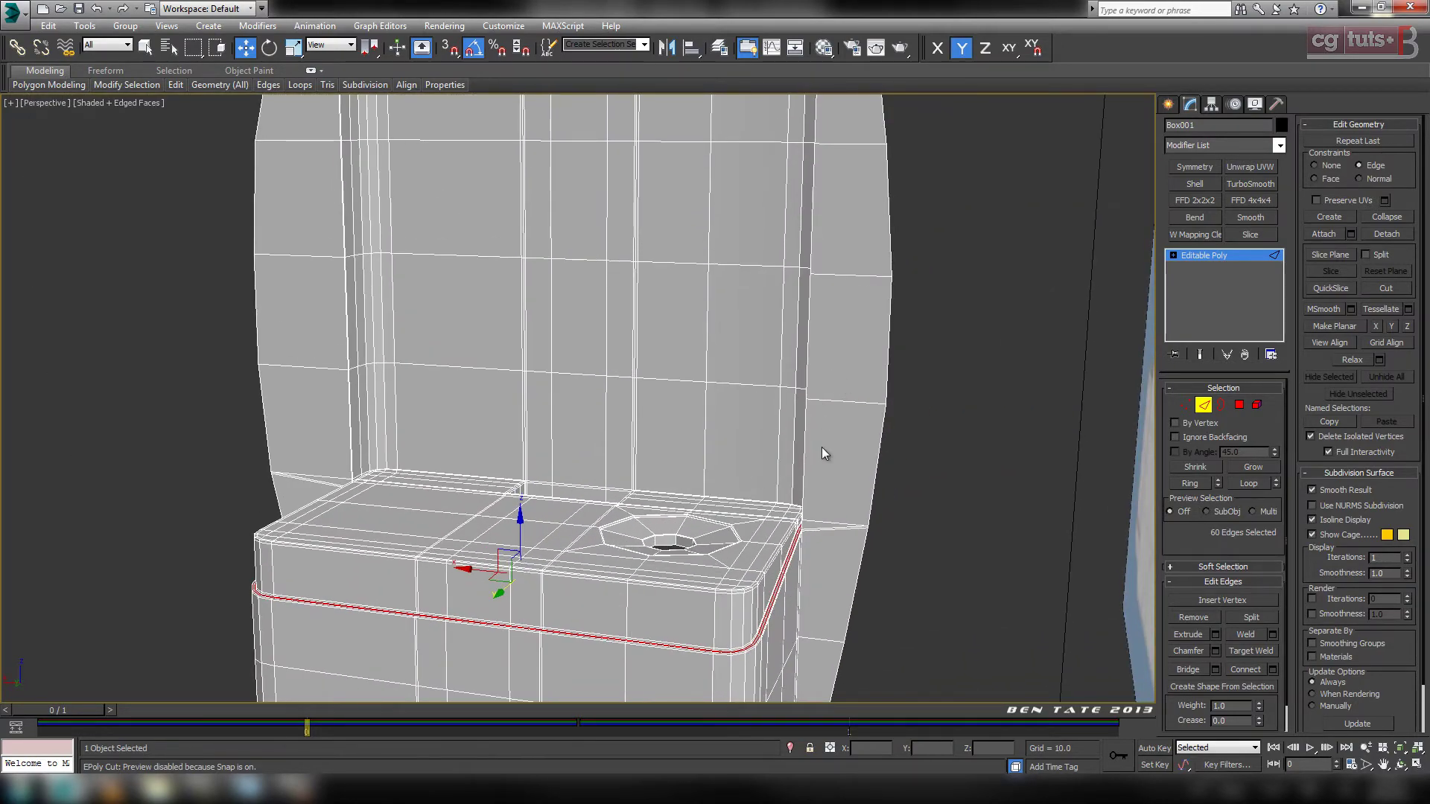
pyautogui.keyDown('alt'); pyautogui.moveTo(820, 447); pyautogui.dragTo(926, 424, button='middle'); pyautogui.keyUp('alt')
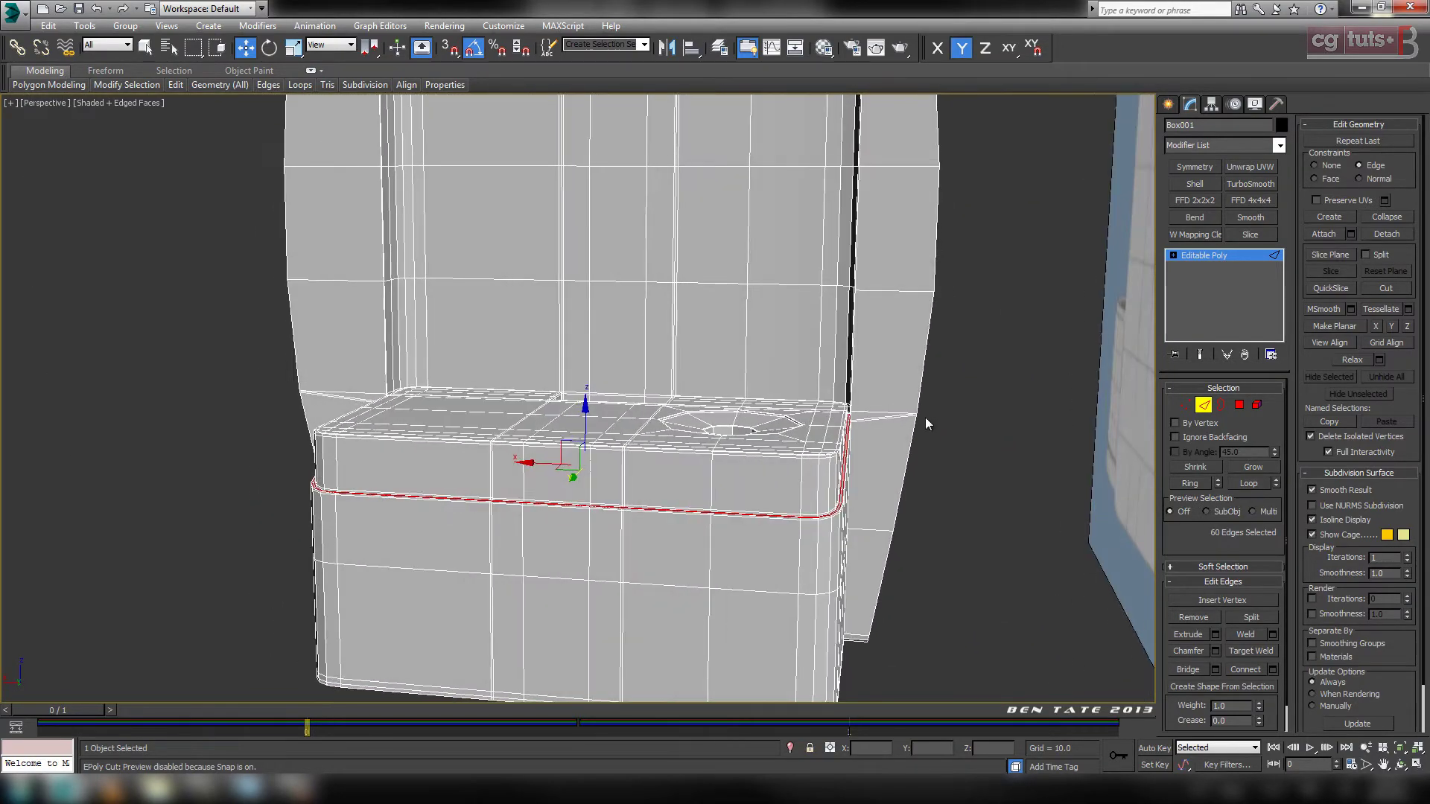
pyautogui.hotkey('alt', 'w')
pyautogui.hotkey('alt', 'w')
pyautogui.click(892, 415)
pyautogui.moveTo(740, 504); pyautogui.dragTo(1283, 545, button='middle')
pyautogui.click(1201, 484)
pyautogui.keyDown('alt'); pyautogui.moveTo(1028, 515); pyautogui.dragTo(897, 477, button='middle'); pyautogui.keyUp('alt')
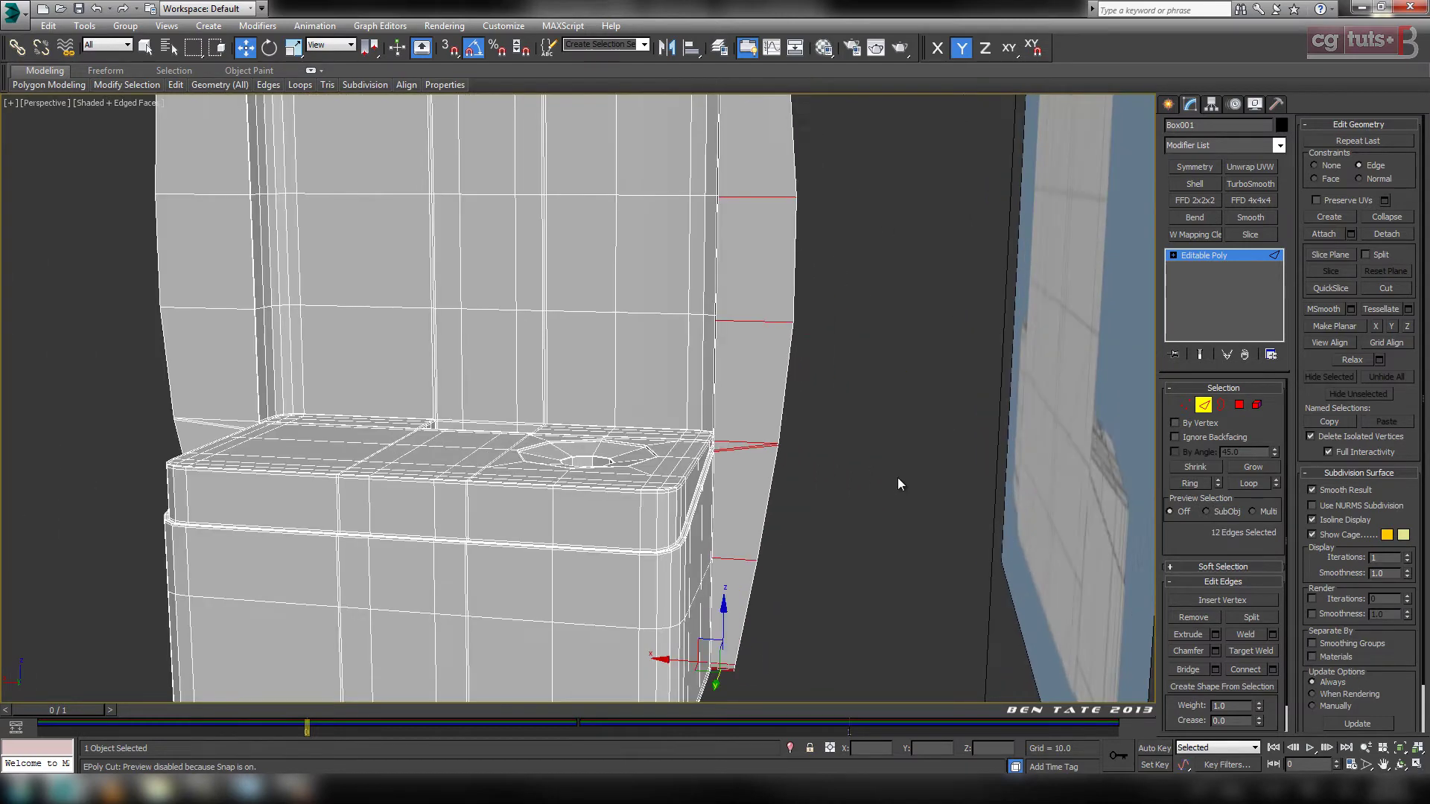
pyautogui.click(1273, 670)
pyautogui.moveTo(1001, 425); pyautogui.dragTo(1004, 419)
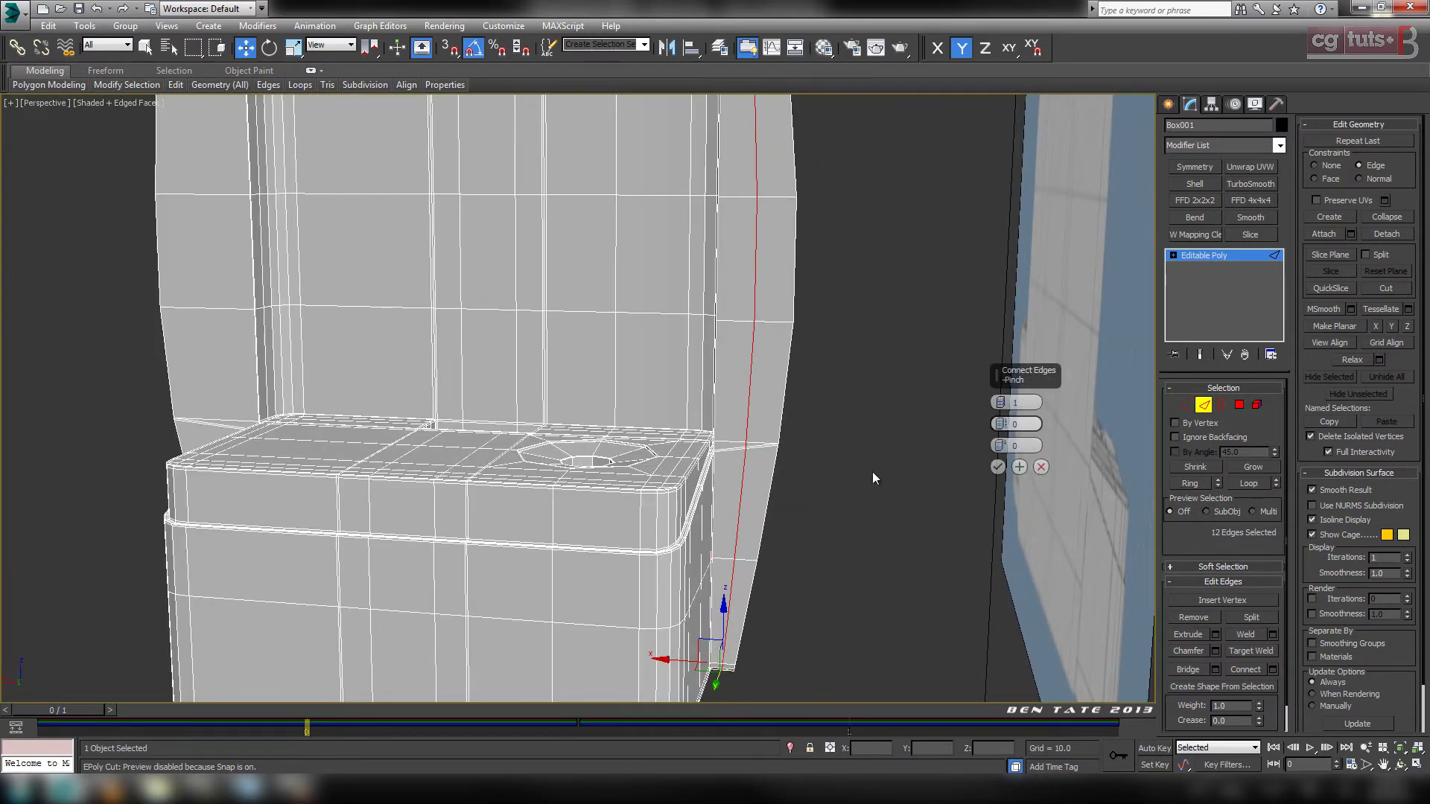
pyautogui.moveTo(817, 448); pyautogui.dragTo(848, 472, button='middle')
pyautogui.click(999, 469)
# Show the model in the Back view and make the new side-flange edge loop planar in Z.
pyautogui.hotkey('alt', 'w')
pyautogui.middleClick(943, 361)
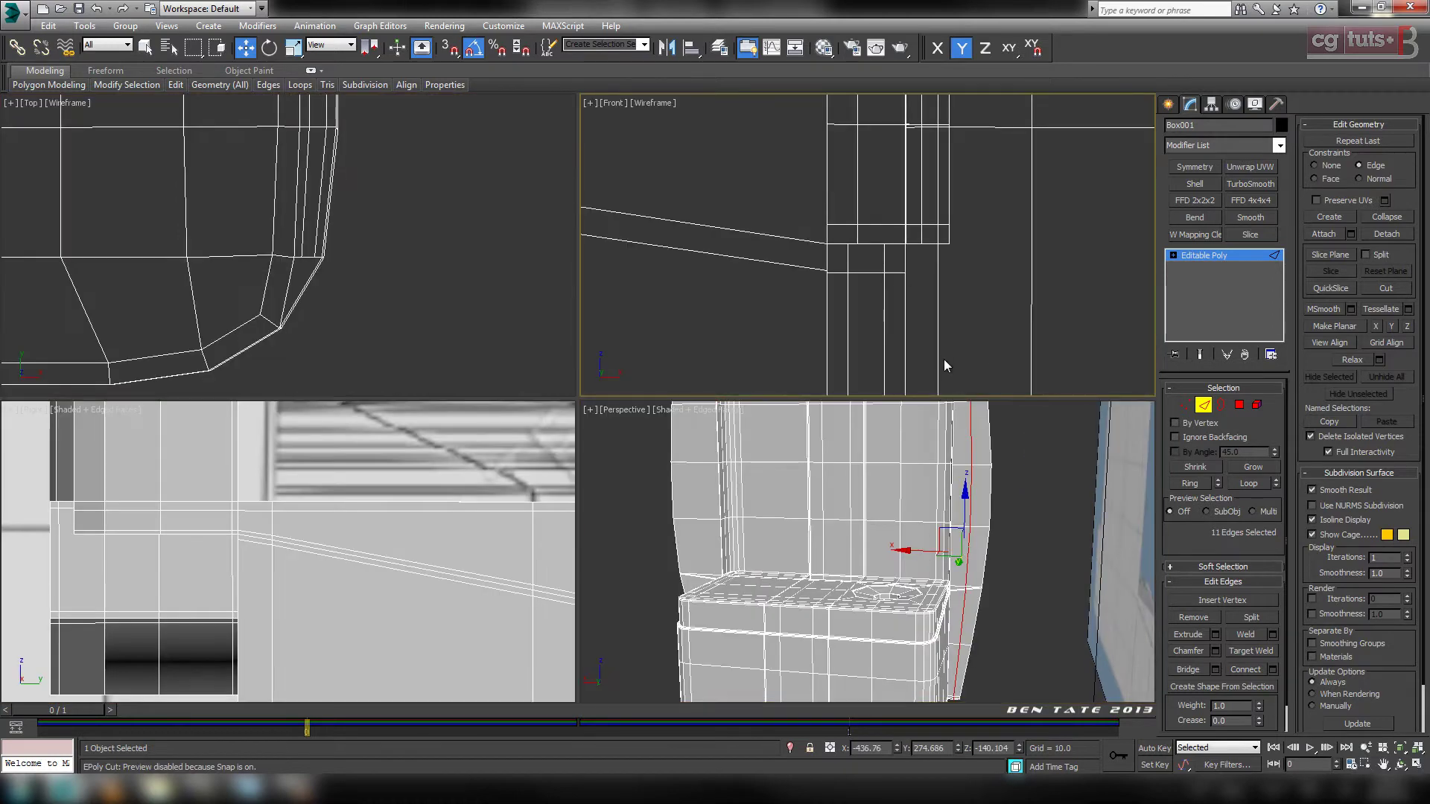
pyautogui.hotkey('alt', 'w')
pyautogui.scroll(-9, 891, 396)
pyautogui.scroll(-8, 892, 396)
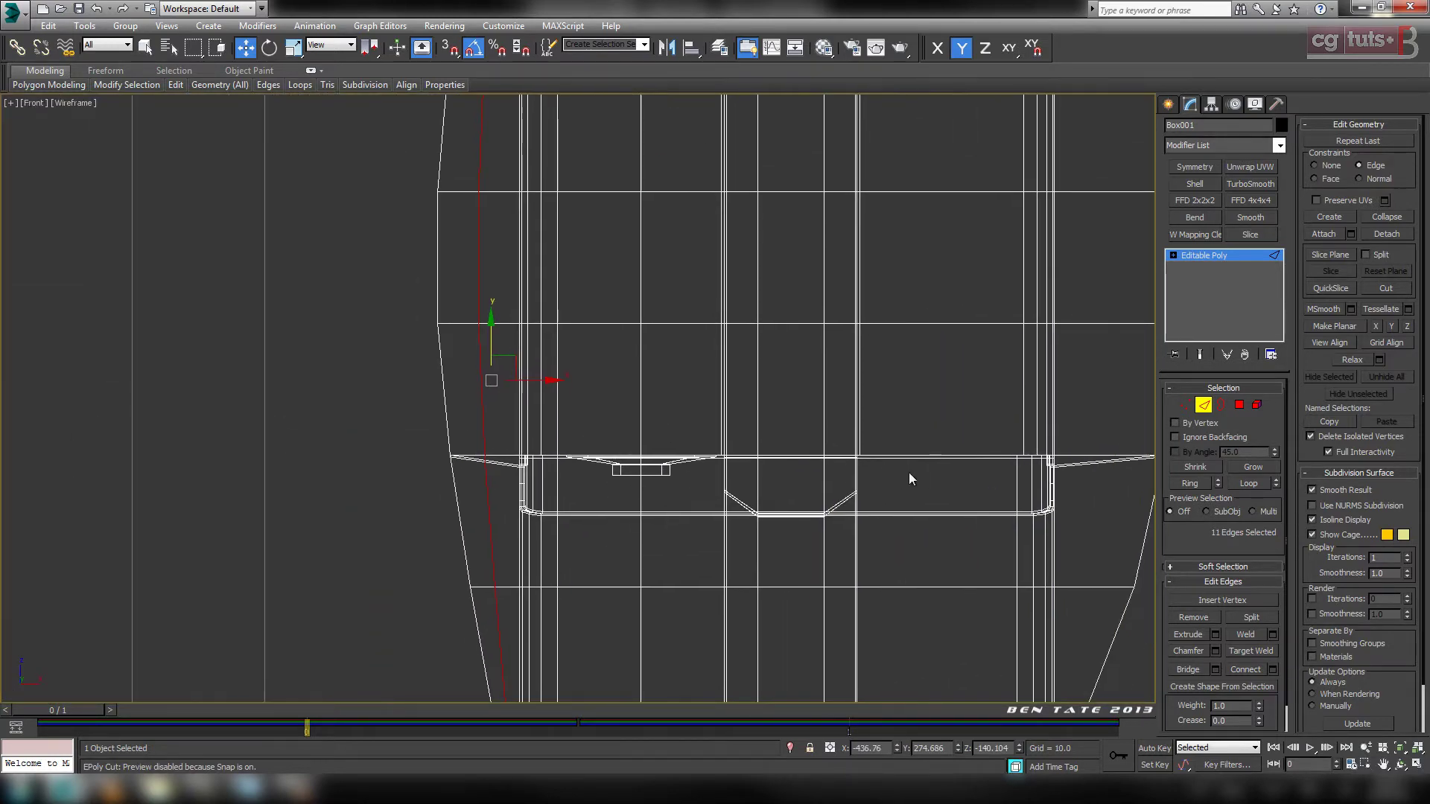
pyautogui.click(33, 104)
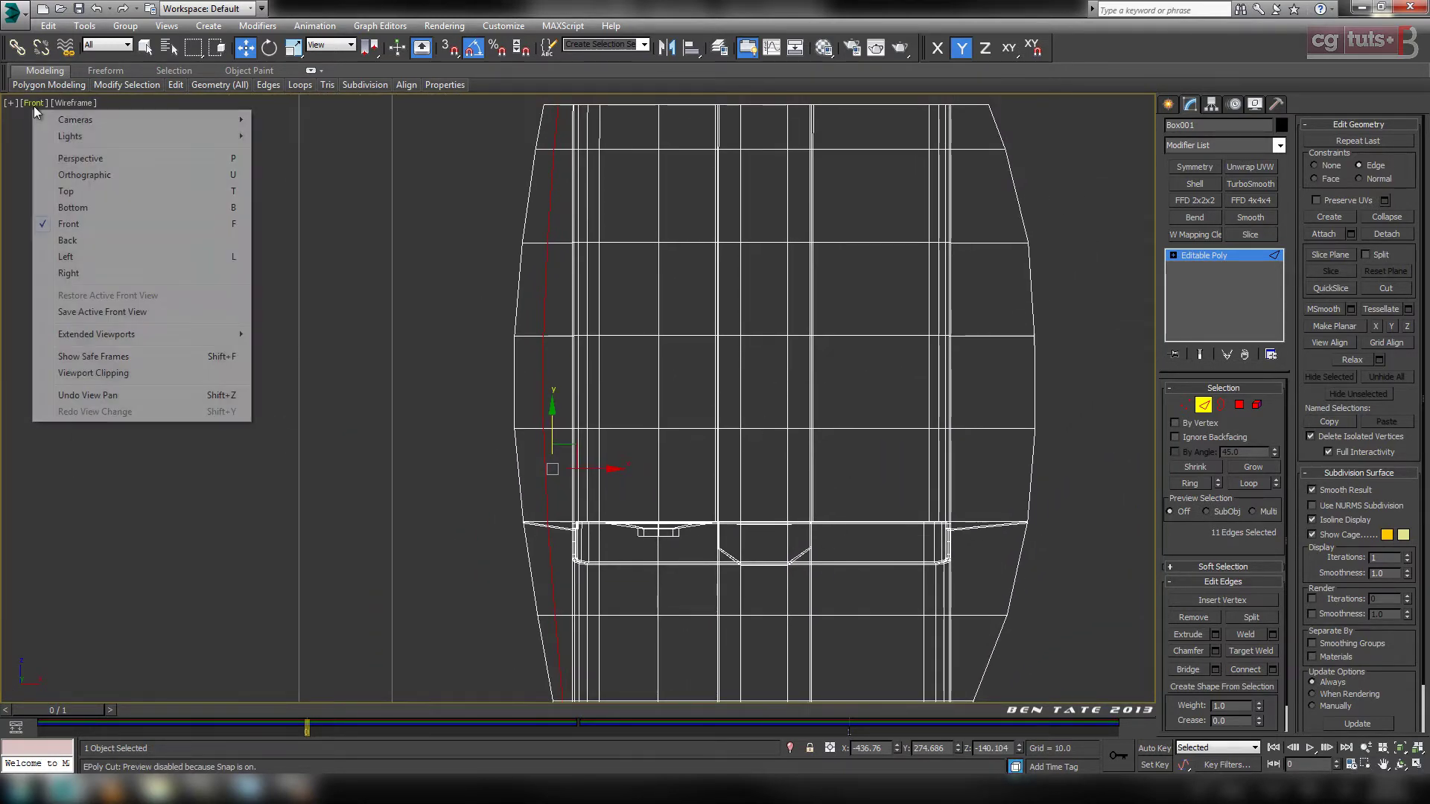
pyautogui.click(66, 257)
pyautogui.moveTo(640, 381); pyautogui.dragTo(729, 371, button='middle')
pyautogui.moveTo(924, 536); pyautogui.dragTo(928, 521, button='middle')
pyautogui.click(1410, 330)
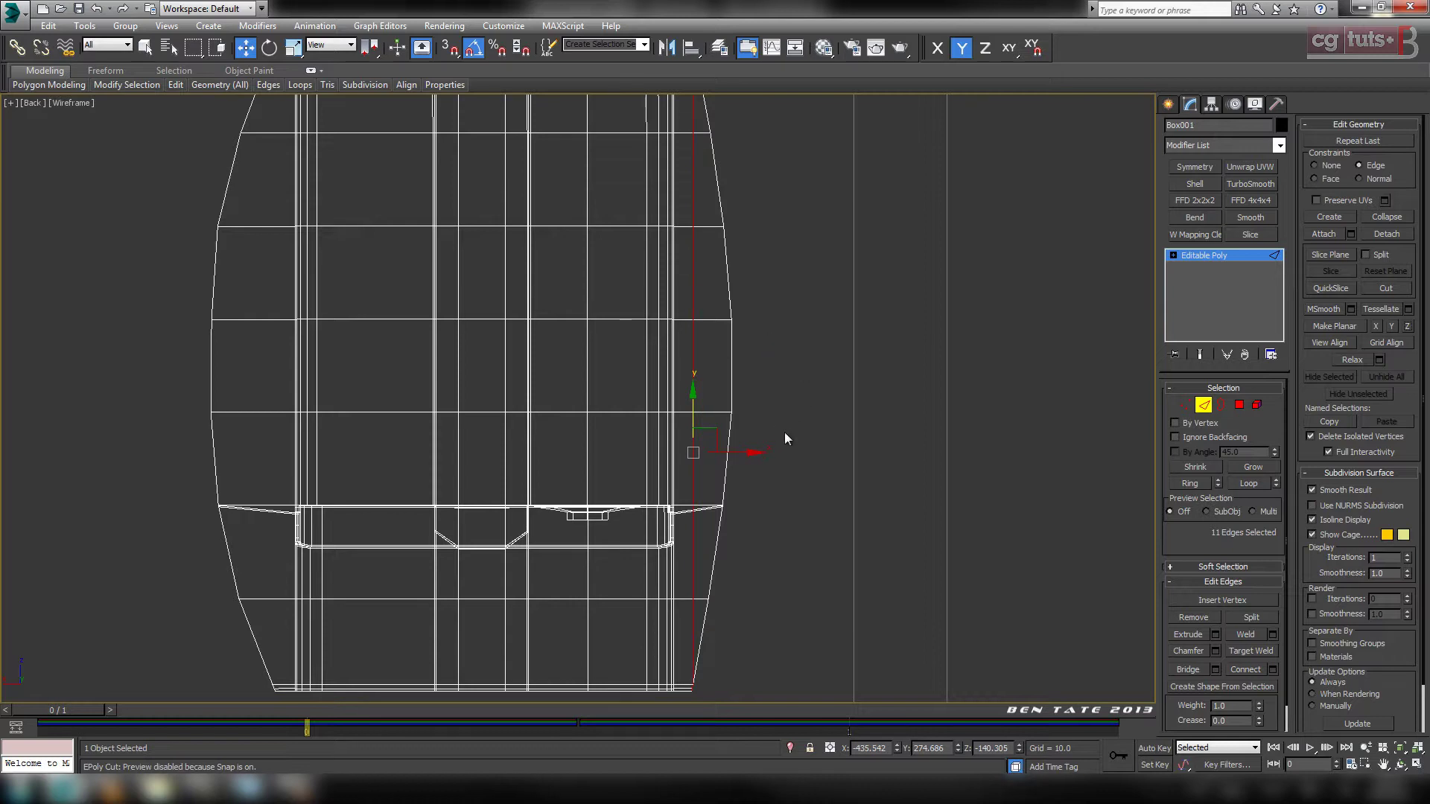
# Move the straightened flange loop along X, closer to the back panel's inner side edge.
pyautogui.moveTo(784, 438); pyautogui.dragTo(798, 383, button='middle')
pyautogui.moveTo(768, 397); pyautogui.dragTo(735, 438)
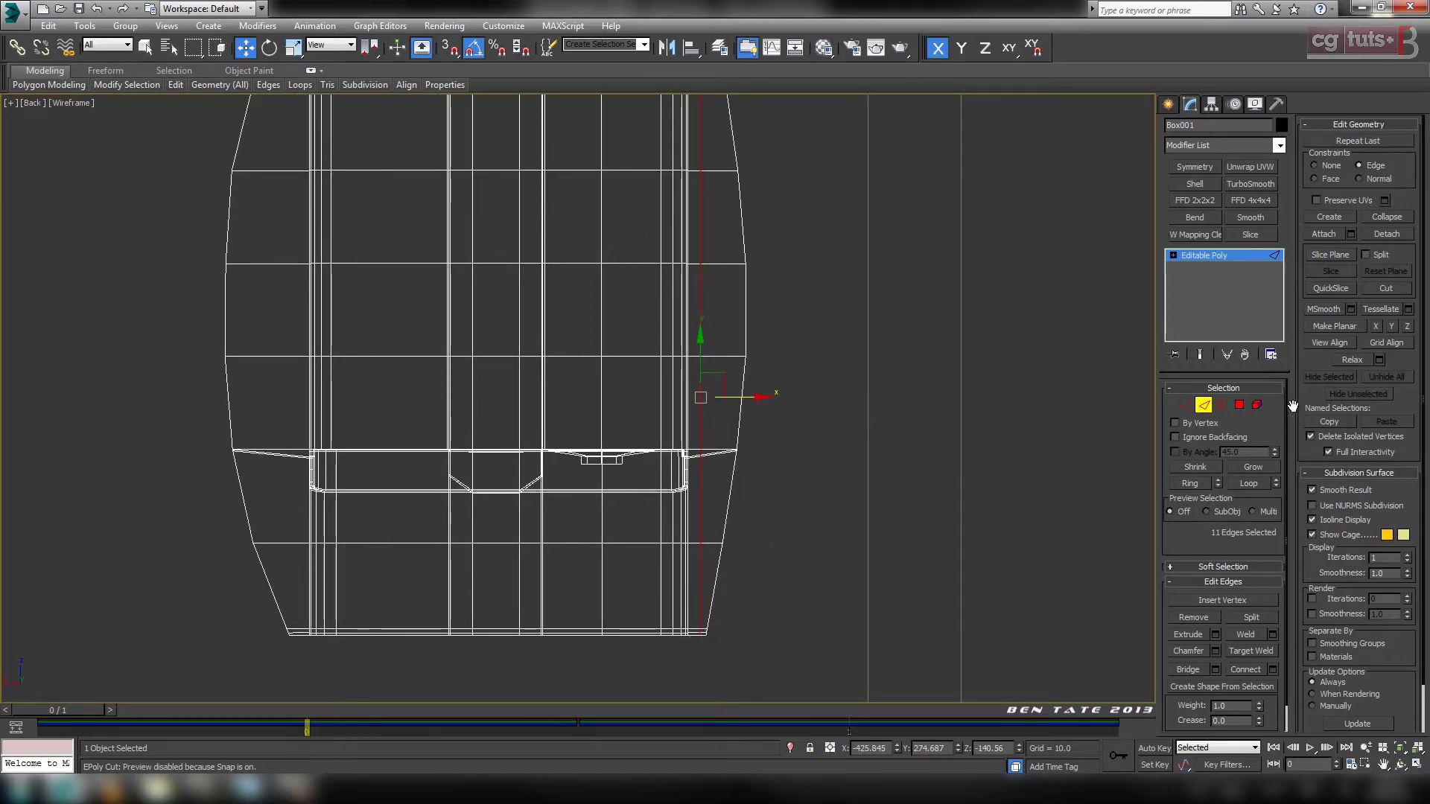
pyautogui.moveTo(901, 397); pyautogui.dragTo(917, 324, button='middle')
# Examine the moved loop's spacing from the ledge and panel side in the perspective and back views.
pyautogui.hotkey('alt', 'w')
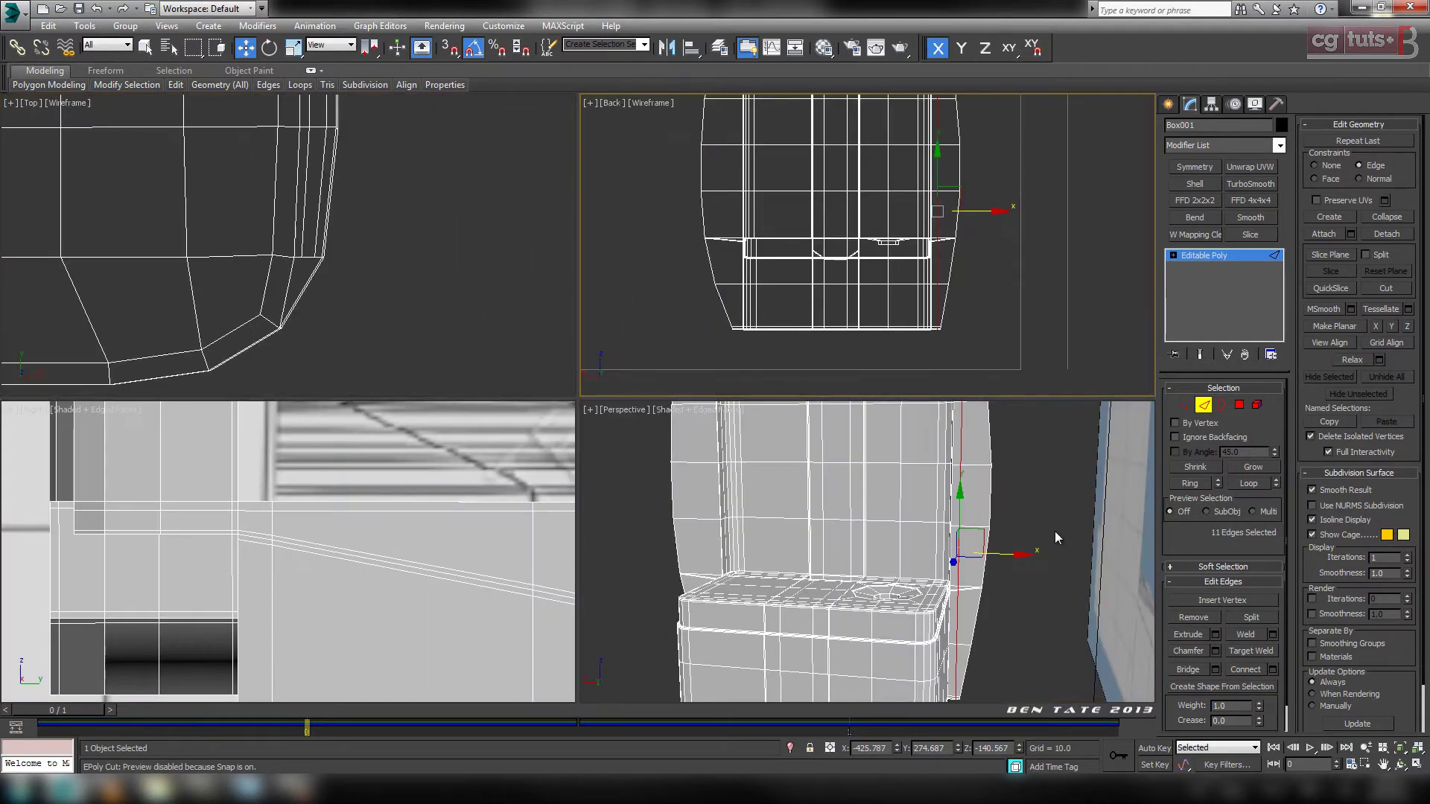
pyautogui.rightClick(1055, 530)
pyautogui.hotkey('alt', 'w')
pyautogui.moveTo(916, 481)
pyautogui.mouseDown(button='middle')
pyautogui.moveTo(930, 391)
pyautogui.moveTo(909, 475)
pyautogui.mouseUp(button='middle')
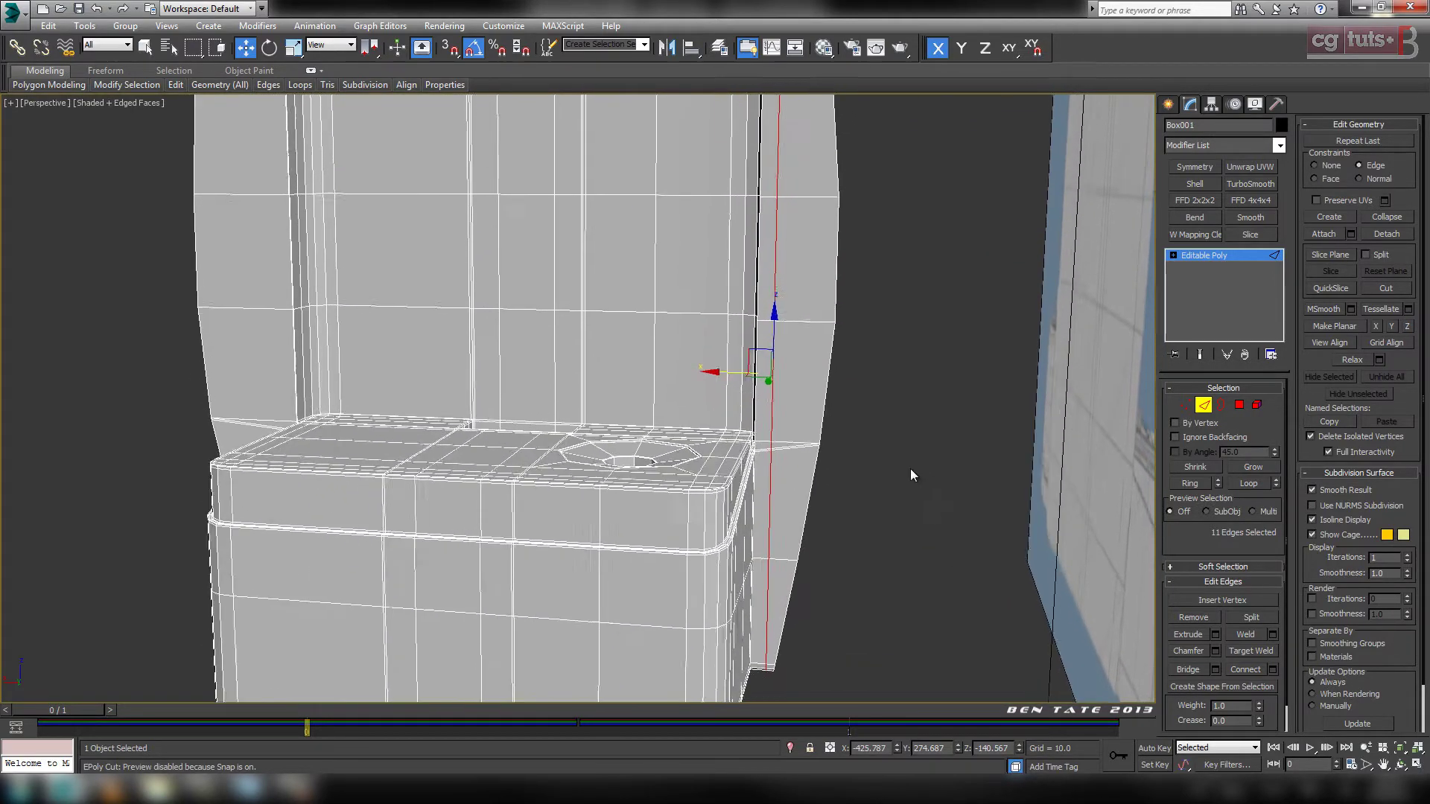
pyautogui.scroll(3, 873, 449)
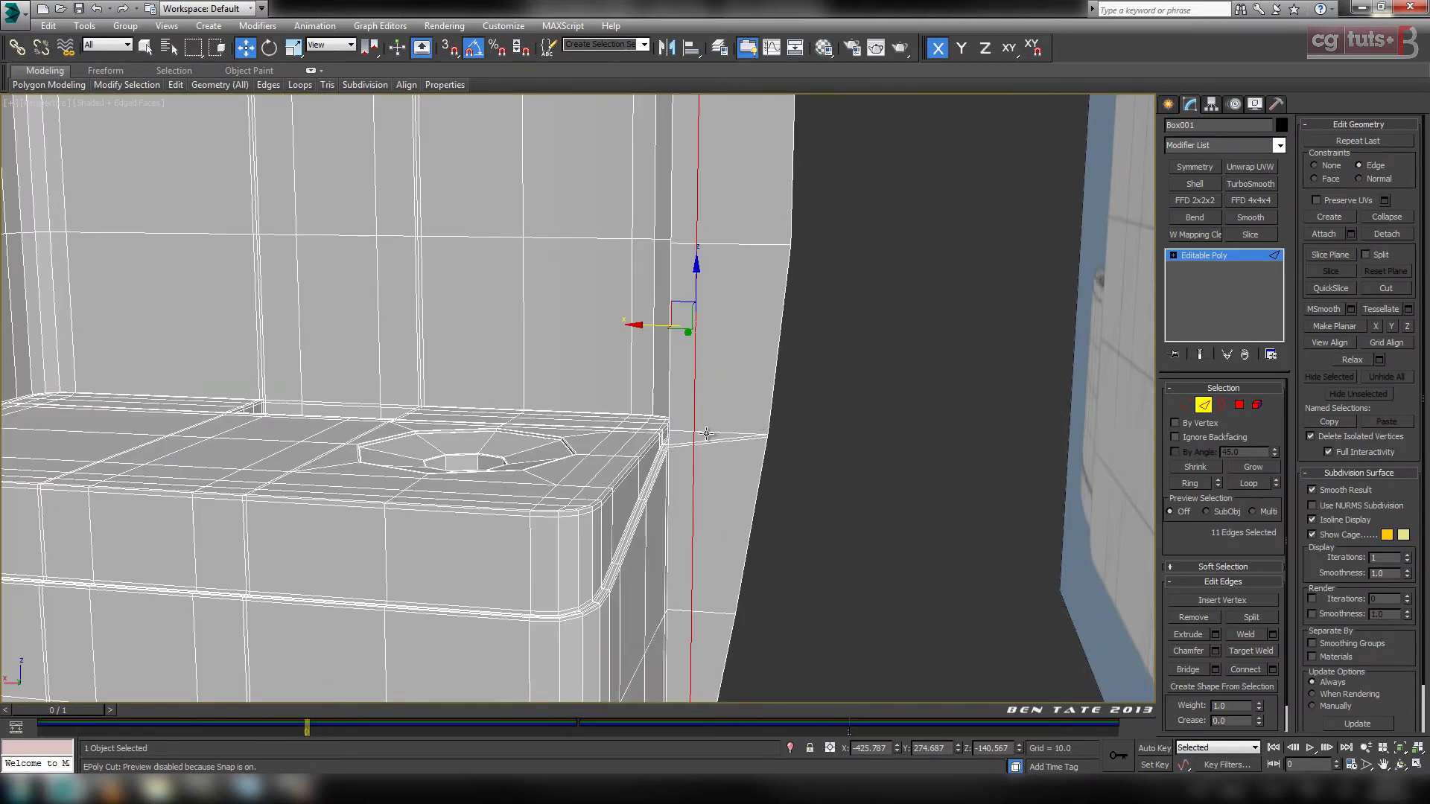
pyautogui.keyDown('alt'); pyautogui.moveTo(706, 433); pyautogui.dragTo(773, 335, button='middle'); pyautogui.keyUp('alt')
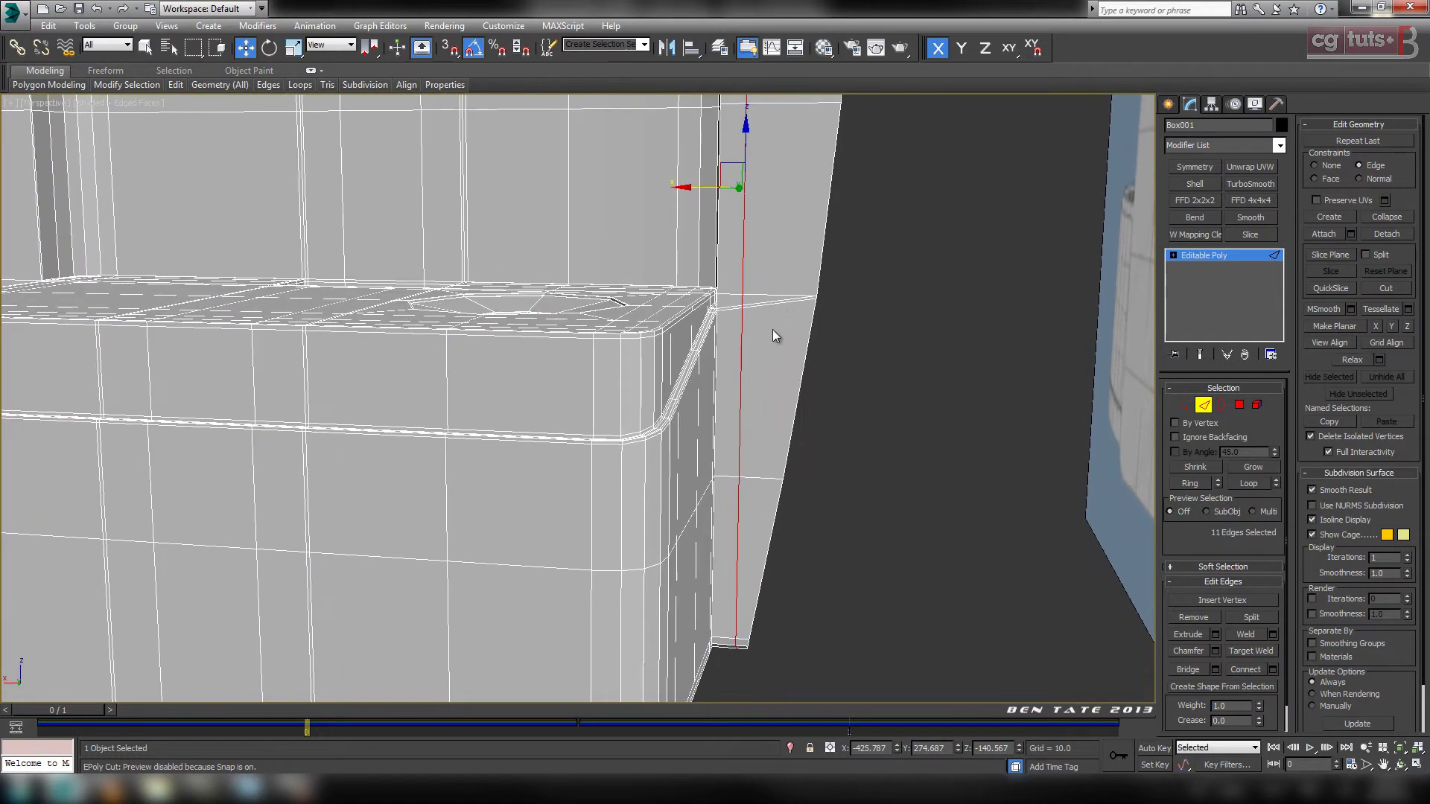
pyautogui.hotkey('alt', 'w')
pyautogui.rightClick(803, 276)
pyautogui.hotkey('alt', 'w')
pyautogui.moveTo(749, 281); pyautogui.dragTo(830, 326, button='middle')
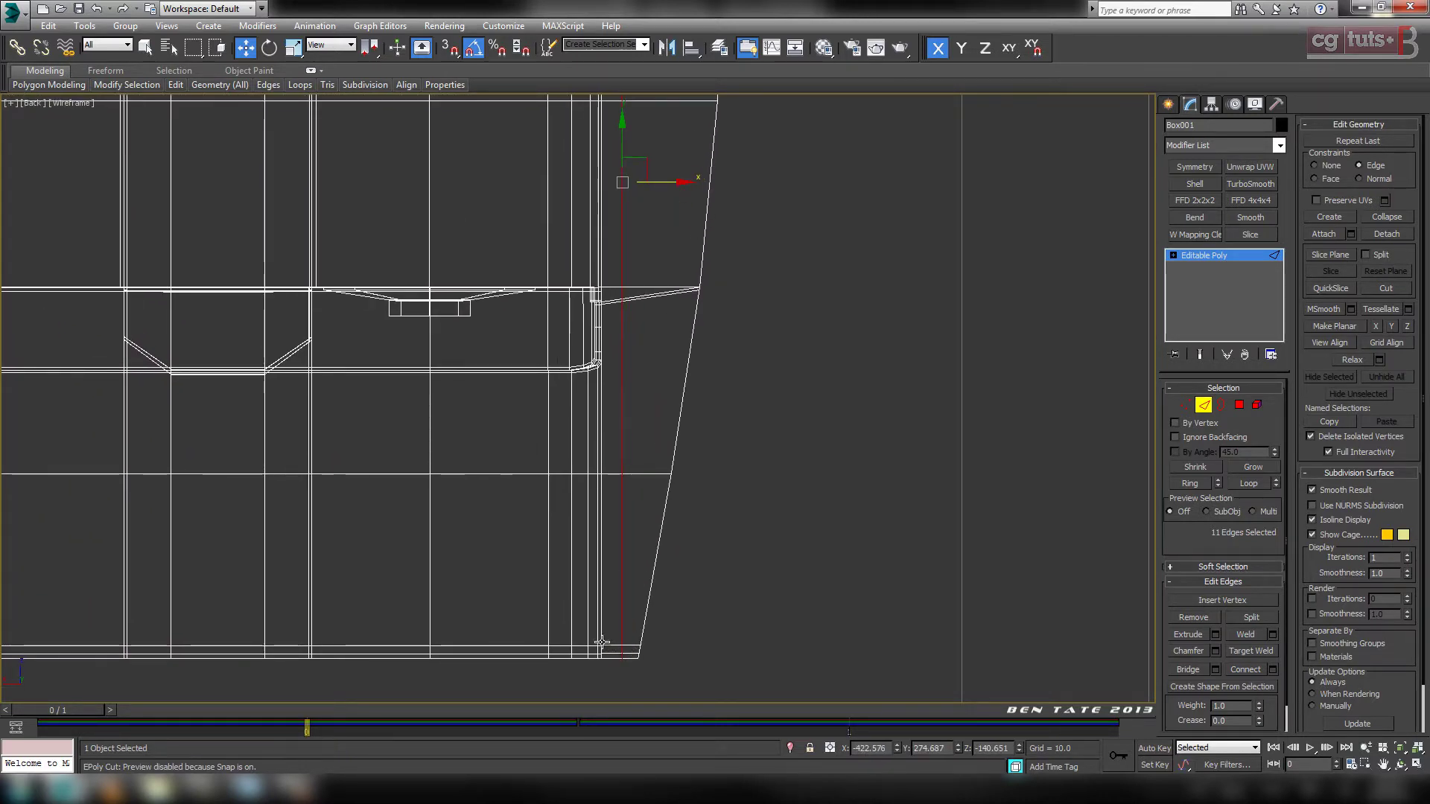
# Ring-select the edges across the opposite side flange and connect them with a single edge loop.
pyautogui.hotkey('alt', 'w')
pyautogui.keyDown('alt'); pyautogui.moveTo(756, 670); pyautogui.dragTo(769, 462, button='middle'); pyautogui.keyUp('alt')
pyautogui.hotkey('alt', 'w')
pyautogui.click(688, 314)
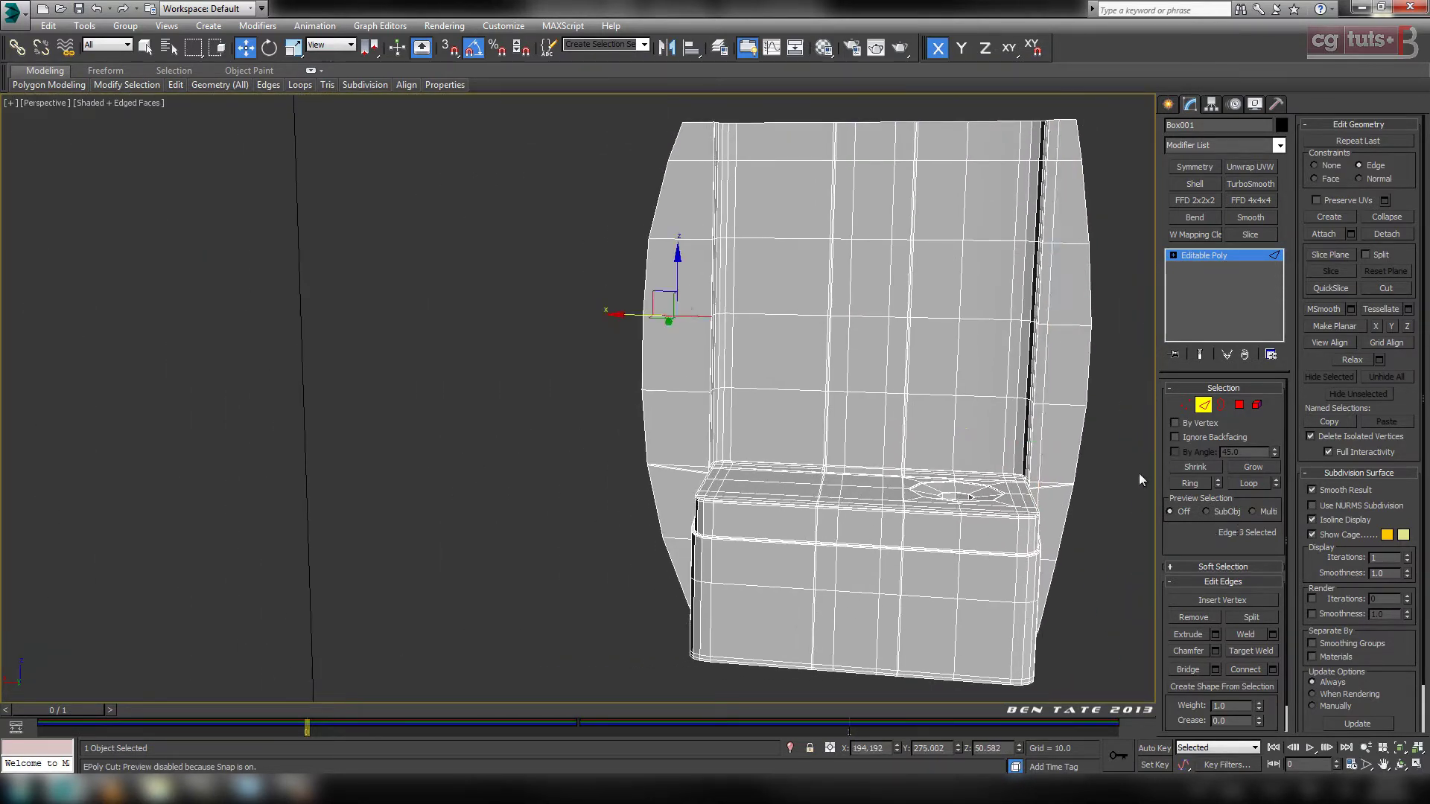
pyautogui.moveTo(674, 455); pyautogui.dragTo(679, 482)
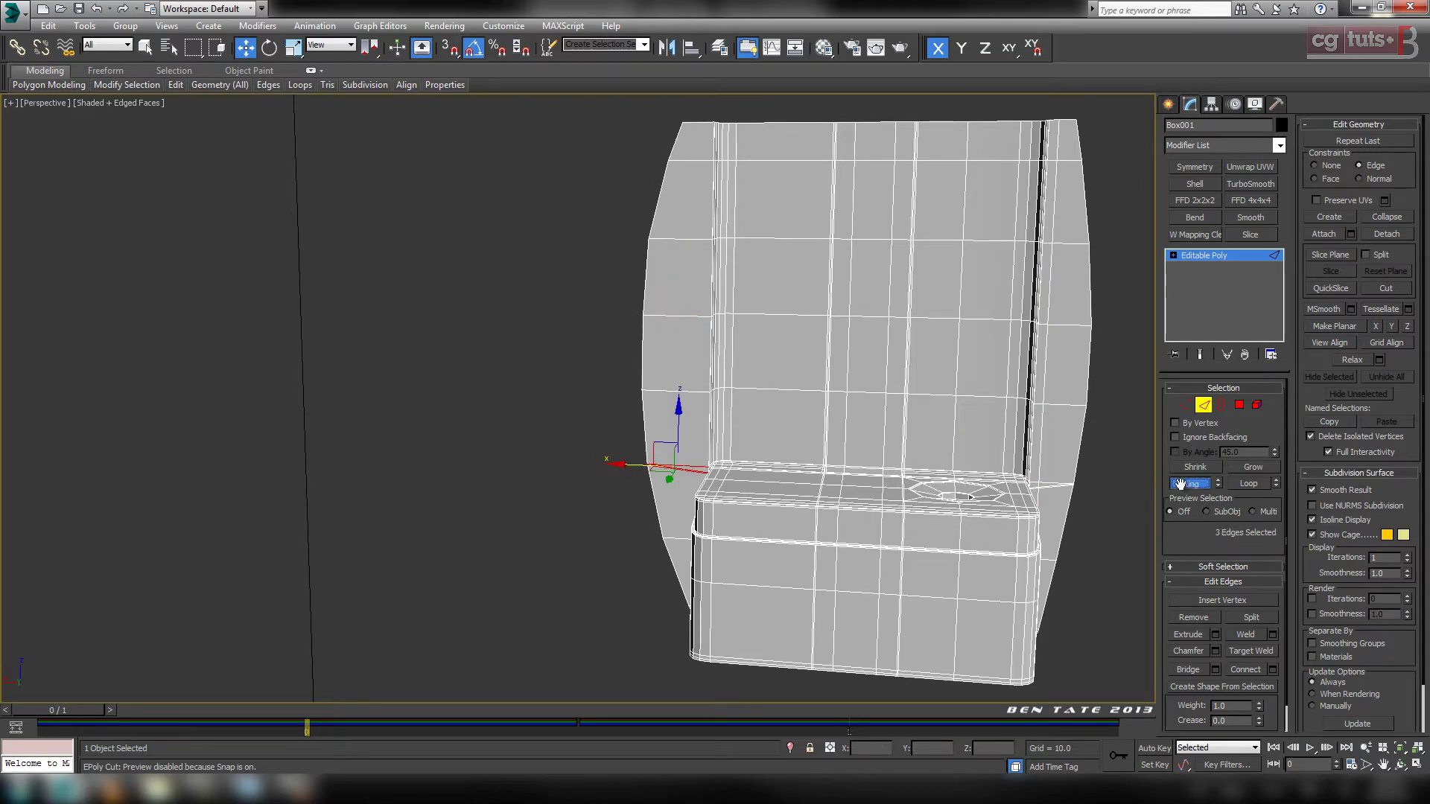
pyautogui.click(1180, 484)
pyautogui.hotkey('alt', 'w')
# Move the opposite flange's new loop along X in the back view, closer to the panel's inner side edge.
pyautogui.hotkey('alt', 'w')
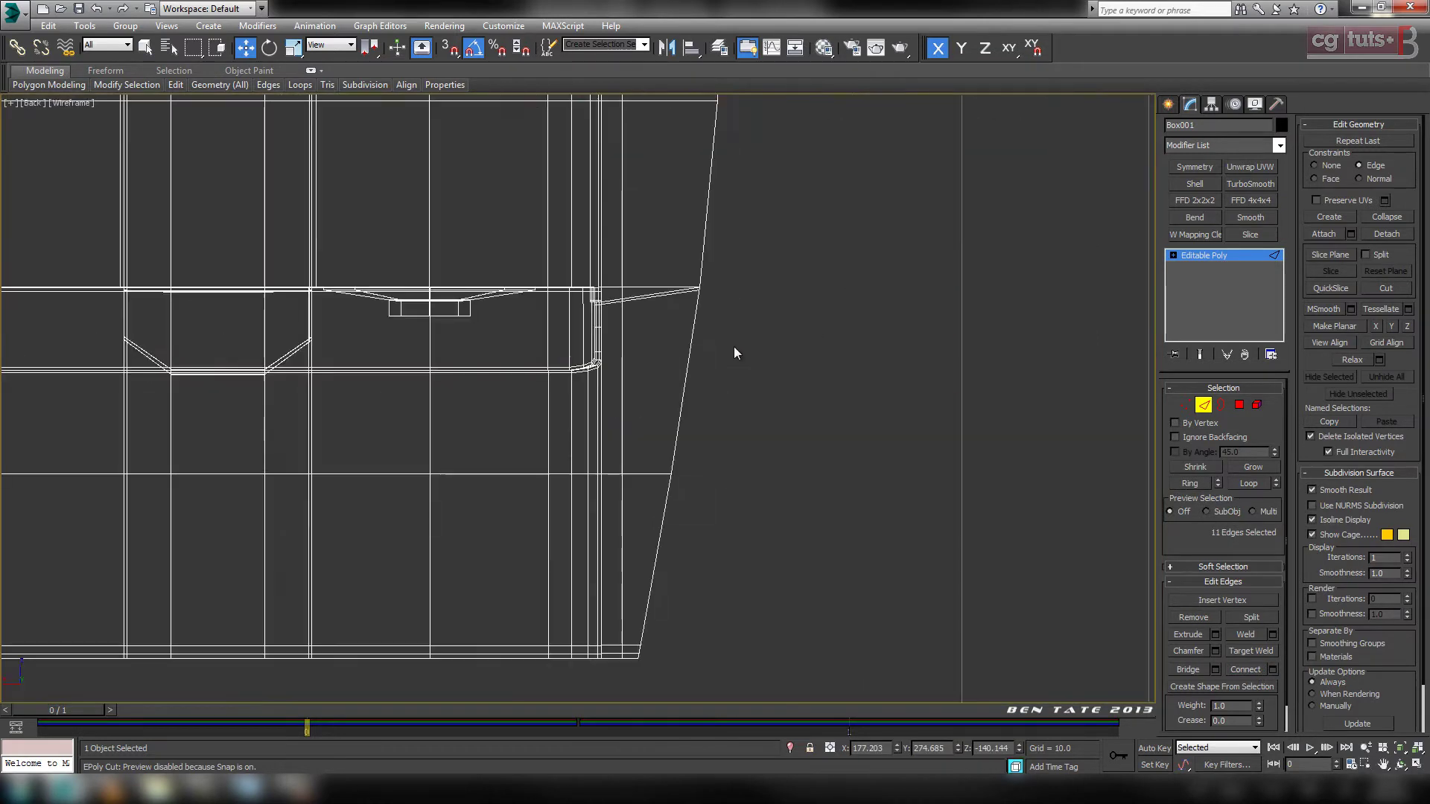
pyautogui.press('z')
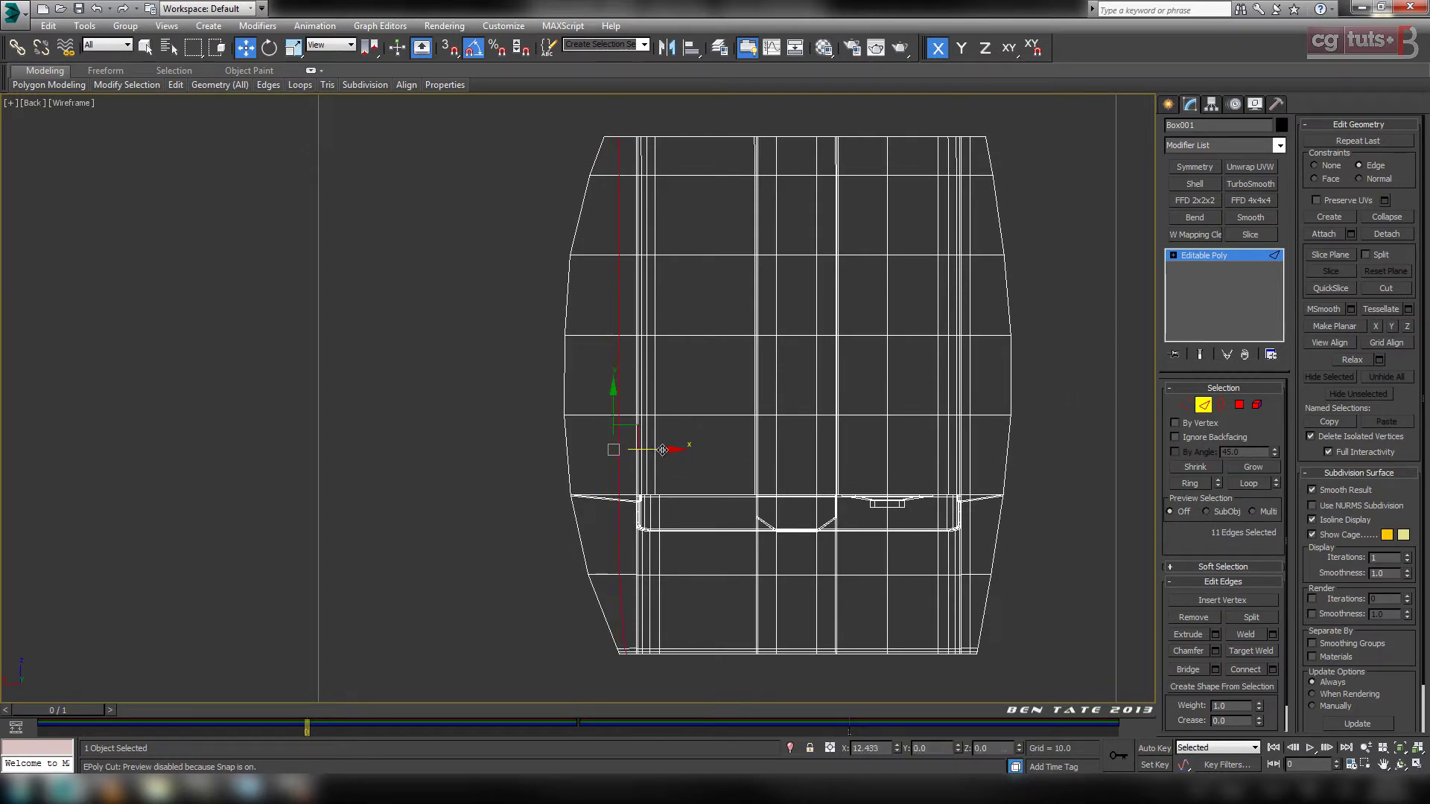
pyautogui.moveTo(662, 450); pyautogui.dragTo(1022, 449)
pyautogui.scroll(3, 668, 365)
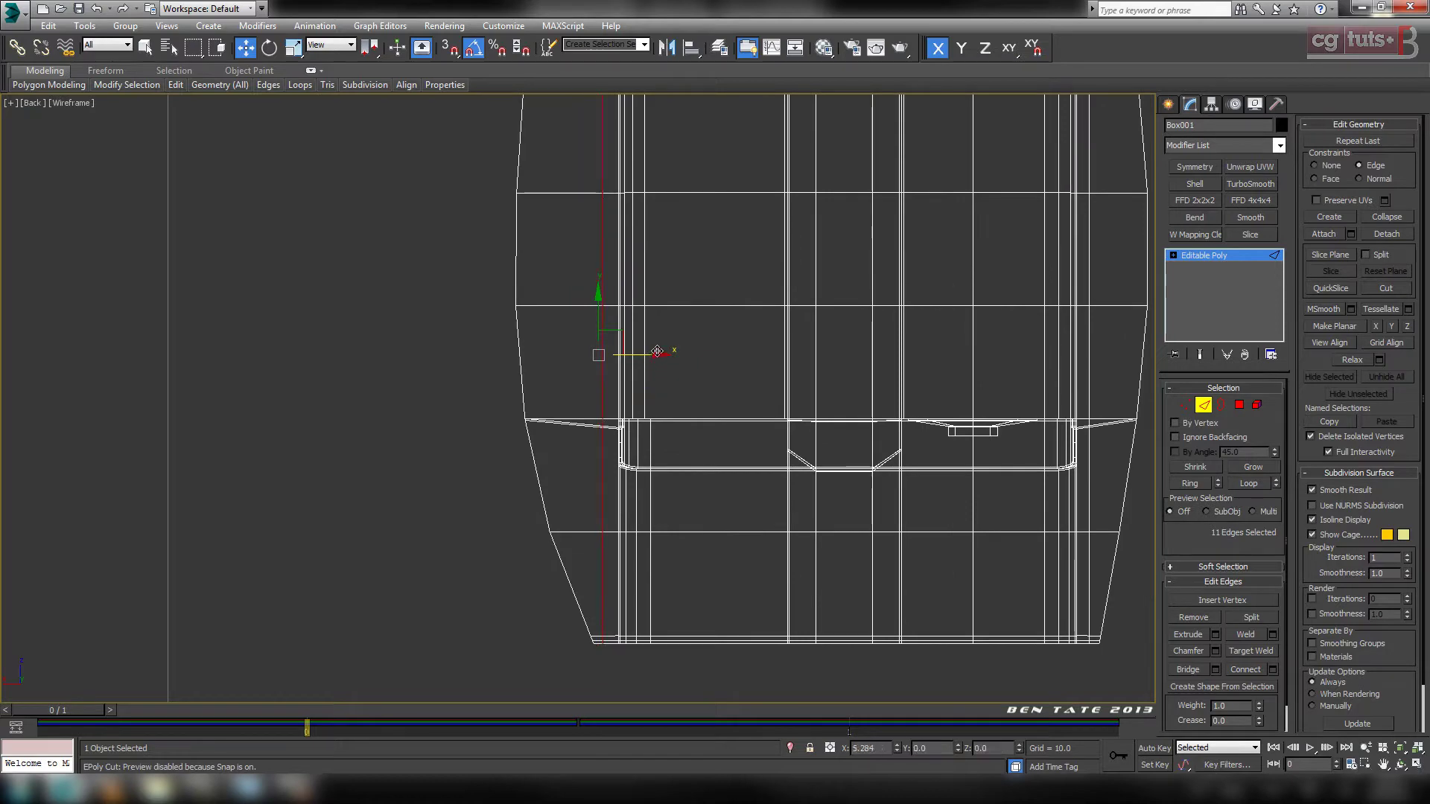
pyautogui.hotkey('alt', 'w')
pyautogui.rightClick(968, 614)
pyautogui.hotkey('alt', 'w')
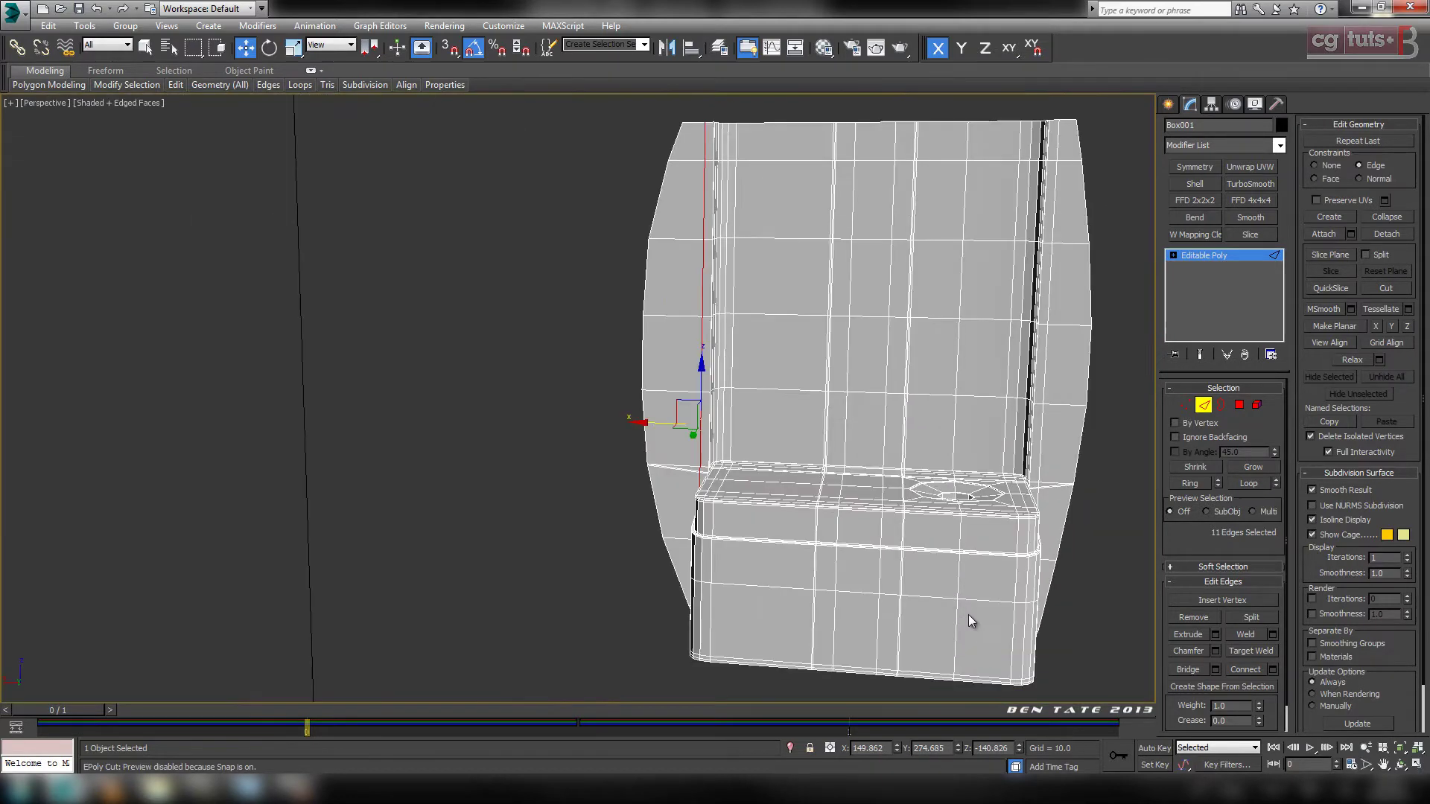
# Ring-select the short edges between the panel's inner side edge and the new loop on both flanges.
pyautogui.keyDown('alt'); pyautogui.moveTo(951, 588); pyautogui.dragTo(778, 581, button='middle'); pyautogui.keyUp('alt')
pyautogui.scroll(4, 870, 556)
pyautogui.scroll(2, 903, 569)
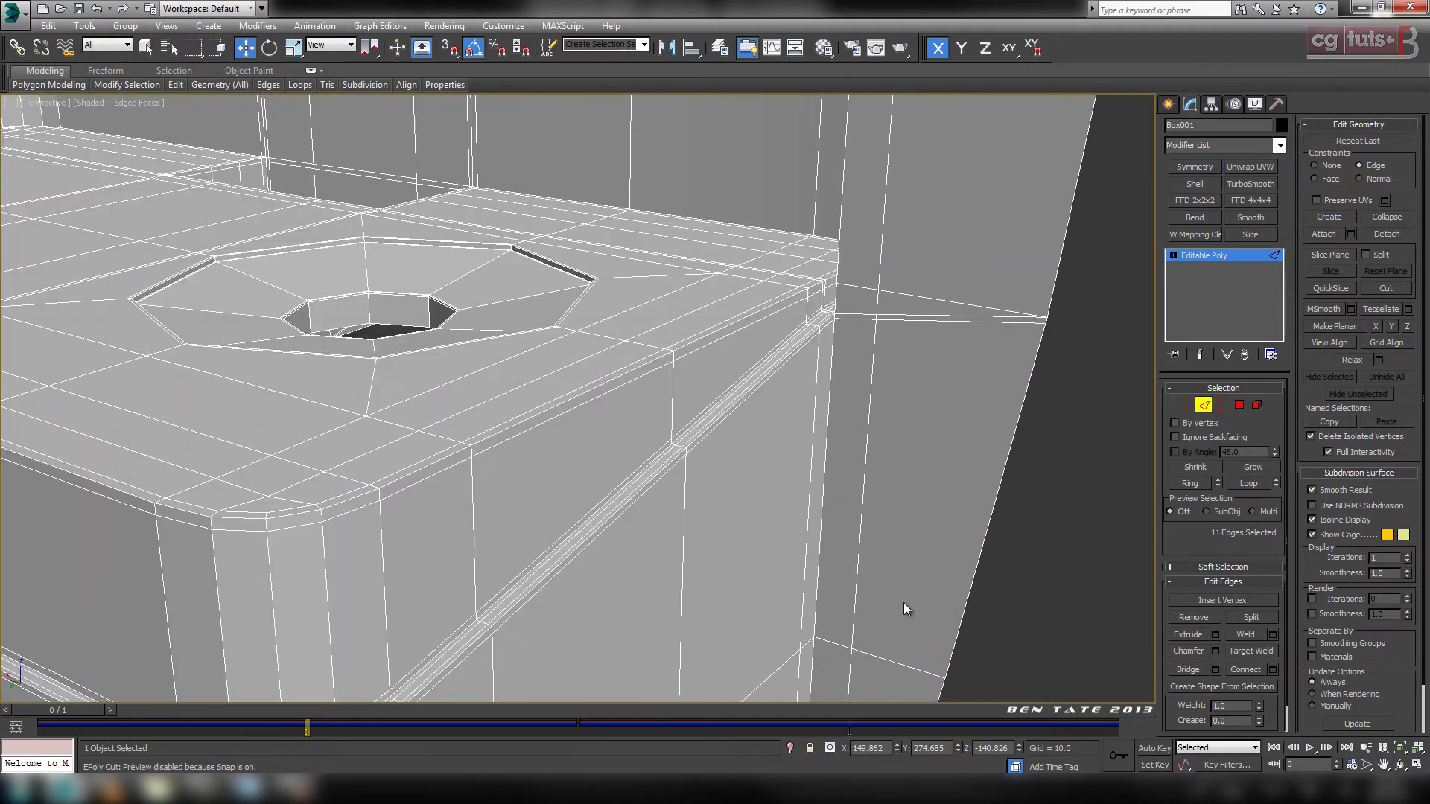
pyautogui.moveTo(857, 443); pyautogui.dragTo(974, 613, button='middle')
pyautogui.click(996, 499)
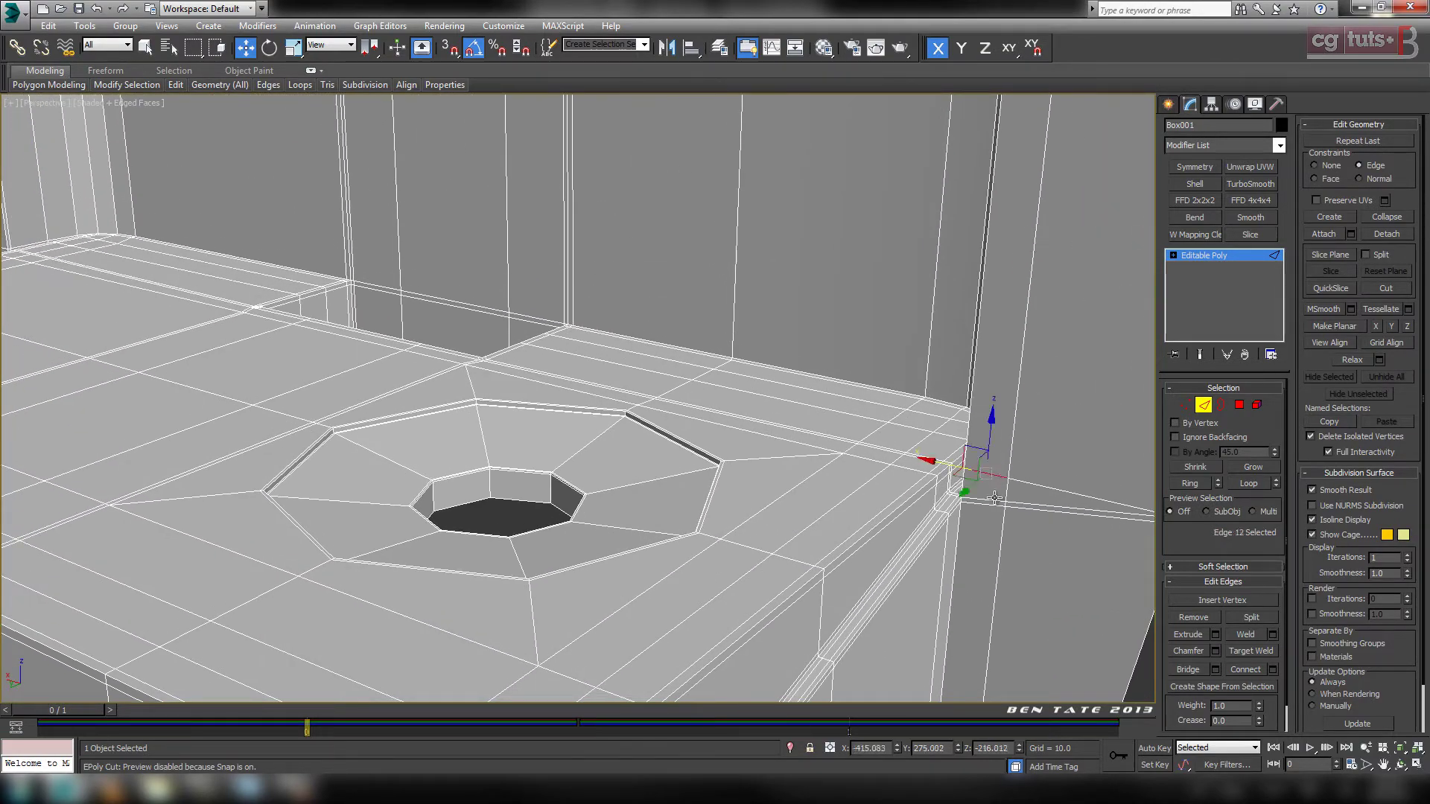
pyautogui.keyDown('ctrl'); pyautogui.click(995, 502); pyautogui.keyUp('ctrl')
pyautogui.moveTo(376, 383); pyautogui.dragTo(914, 559, button='middle')
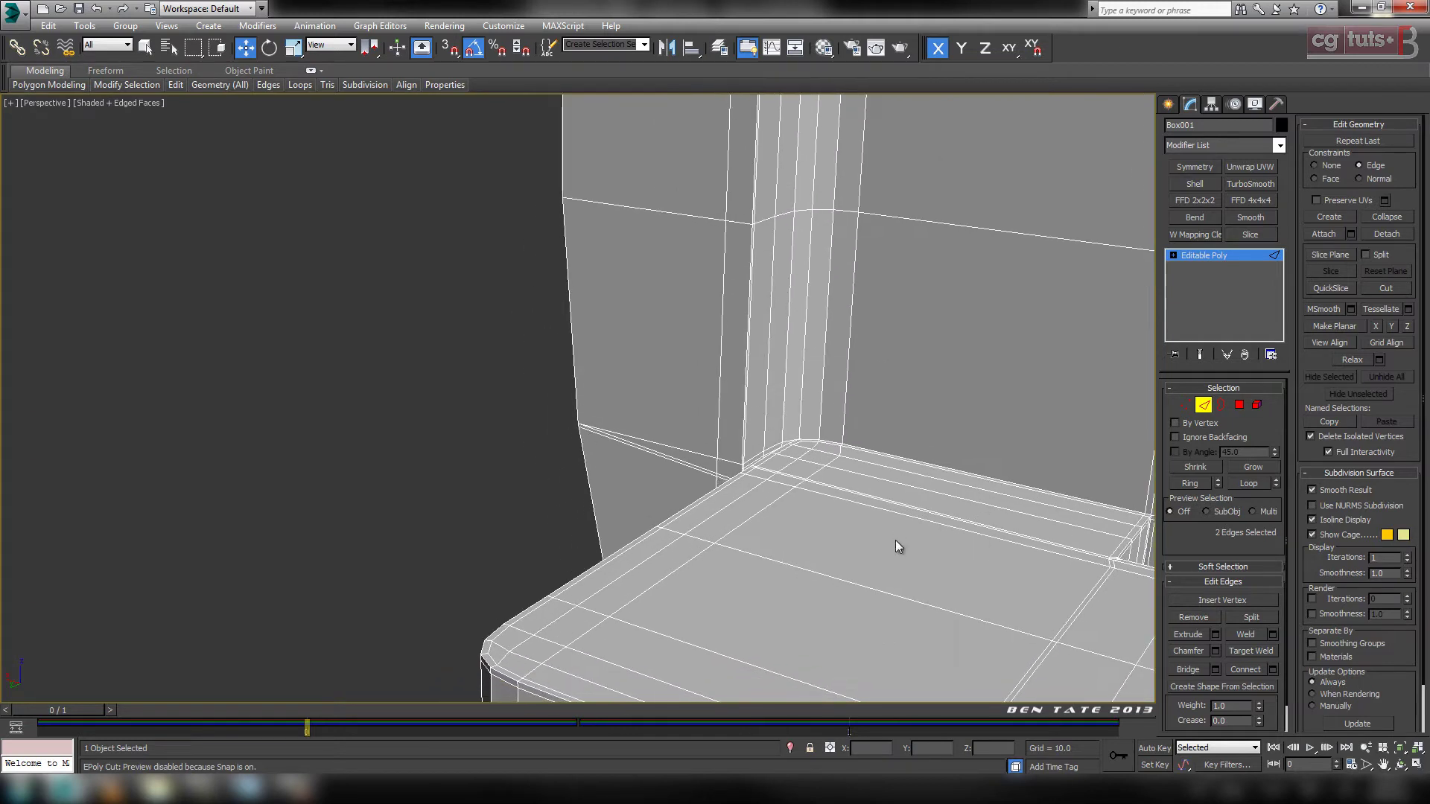
pyautogui.scroll(2, 908, 550)
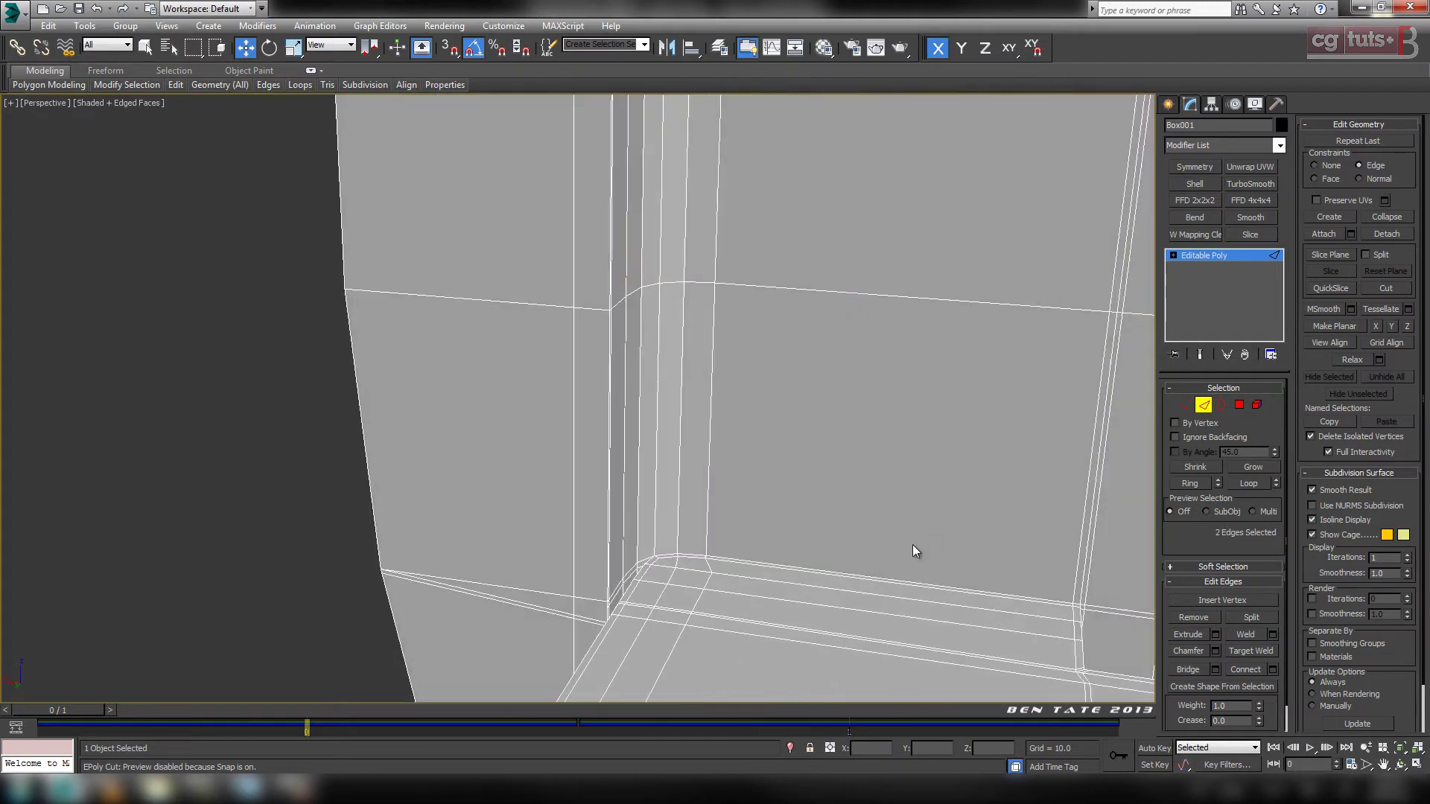
pyautogui.click(1202, 484)
pyautogui.moveTo(798, 568); pyautogui.dragTo(794, 514, button='middle')
pyautogui.keyDown('ctrl'); pyautogui.click(653, 517); pyautogui.keyUp('ctrl')
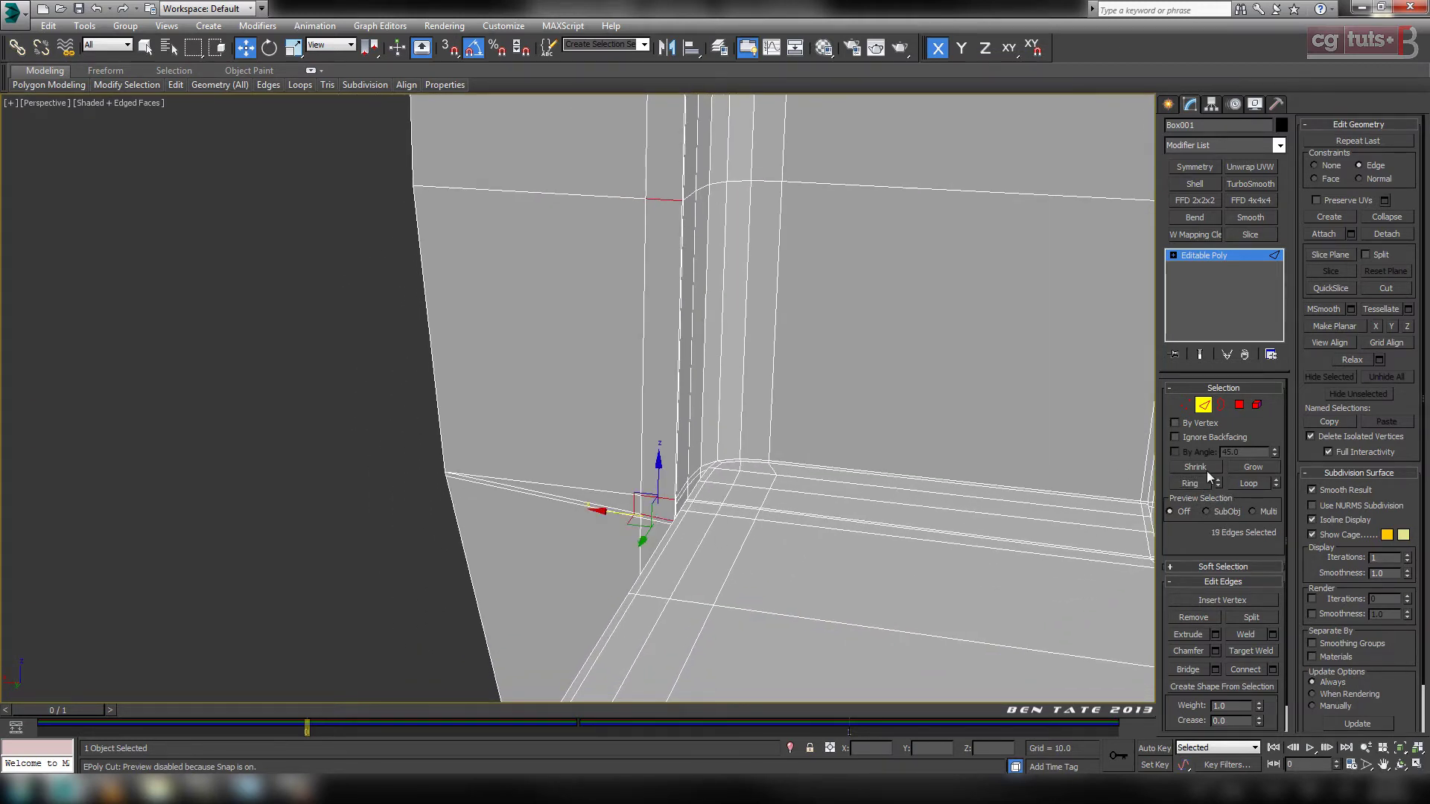
# Connect the selected short flange edges on both sides with 1 segment, Pinch 0 and Slide 0.
pyautogui.scroll(-2, 889, 533)
pyautogui.keyDown('alt'); pyautogui.moveTo(889, 533); pyautogui.dragTo(866, 684, button='middle'); pyautogui.keyUp('alt')
pyautogui.scroll(-4, 909, 494)
pyautogui.keyDown('alt'); pyautogui.moveTo(482, 466); pyautogui.dragTo(755, 160, button='middle'); pyautogui.keyUp('alt')
pyautogui.scroll(3, 817, 470)
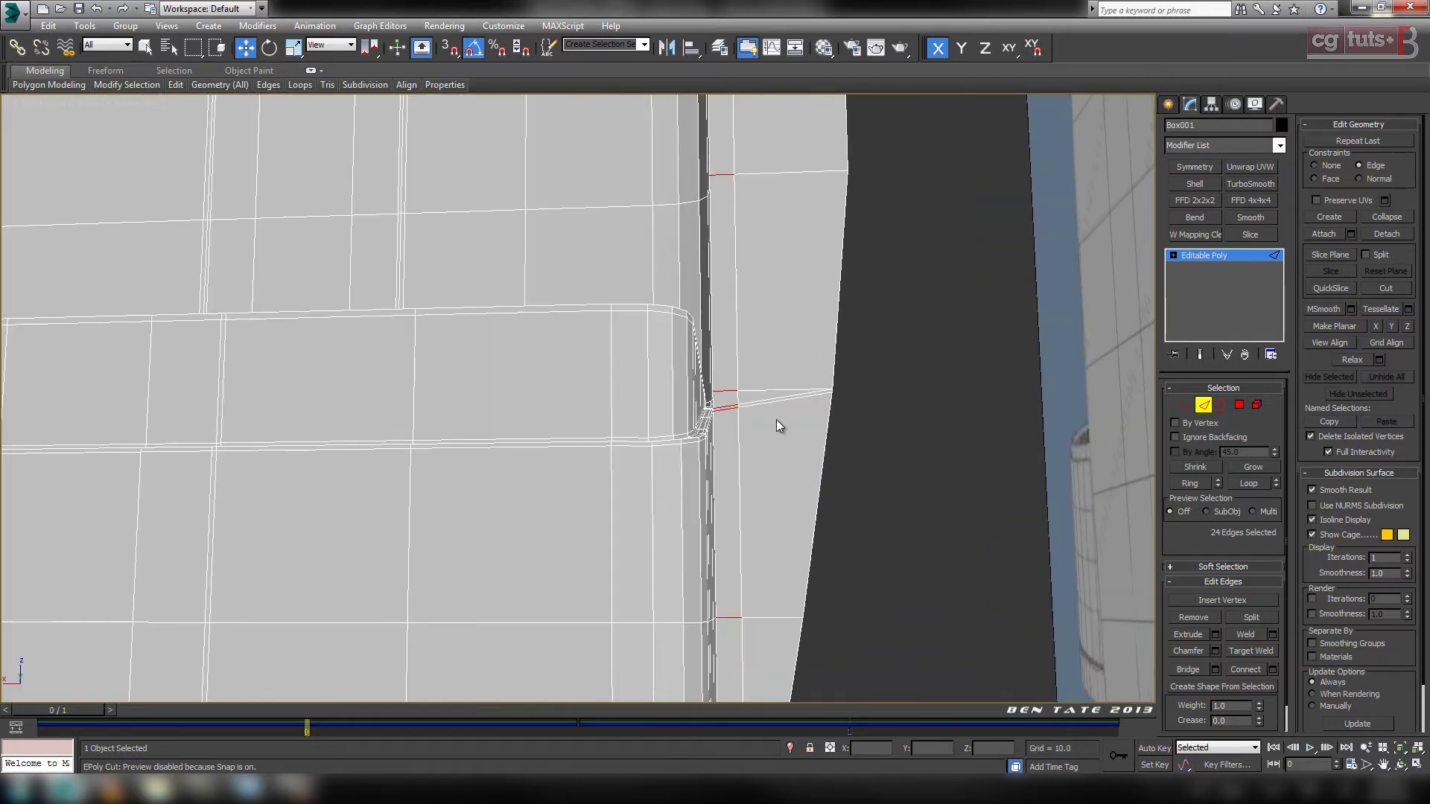
pyautogui.keyDown('alt'); pyautogui.moveTo(776, 418); pyautogui.dragTo(767, 464, button='middle'); pyautogui.keyUp('alt')
pyautogui.scroll(3, 767, 463)
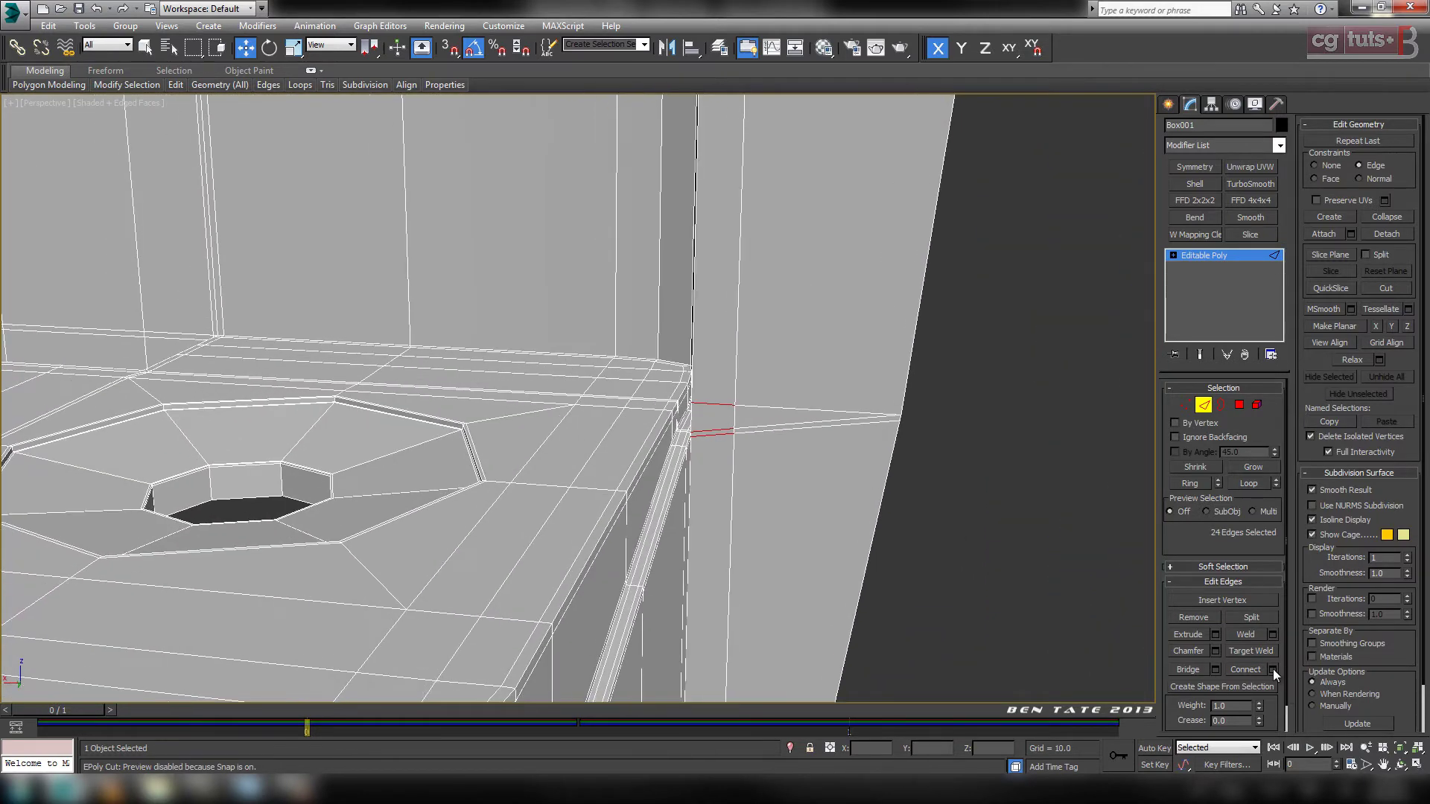
pyautogui.click(1272, 669)
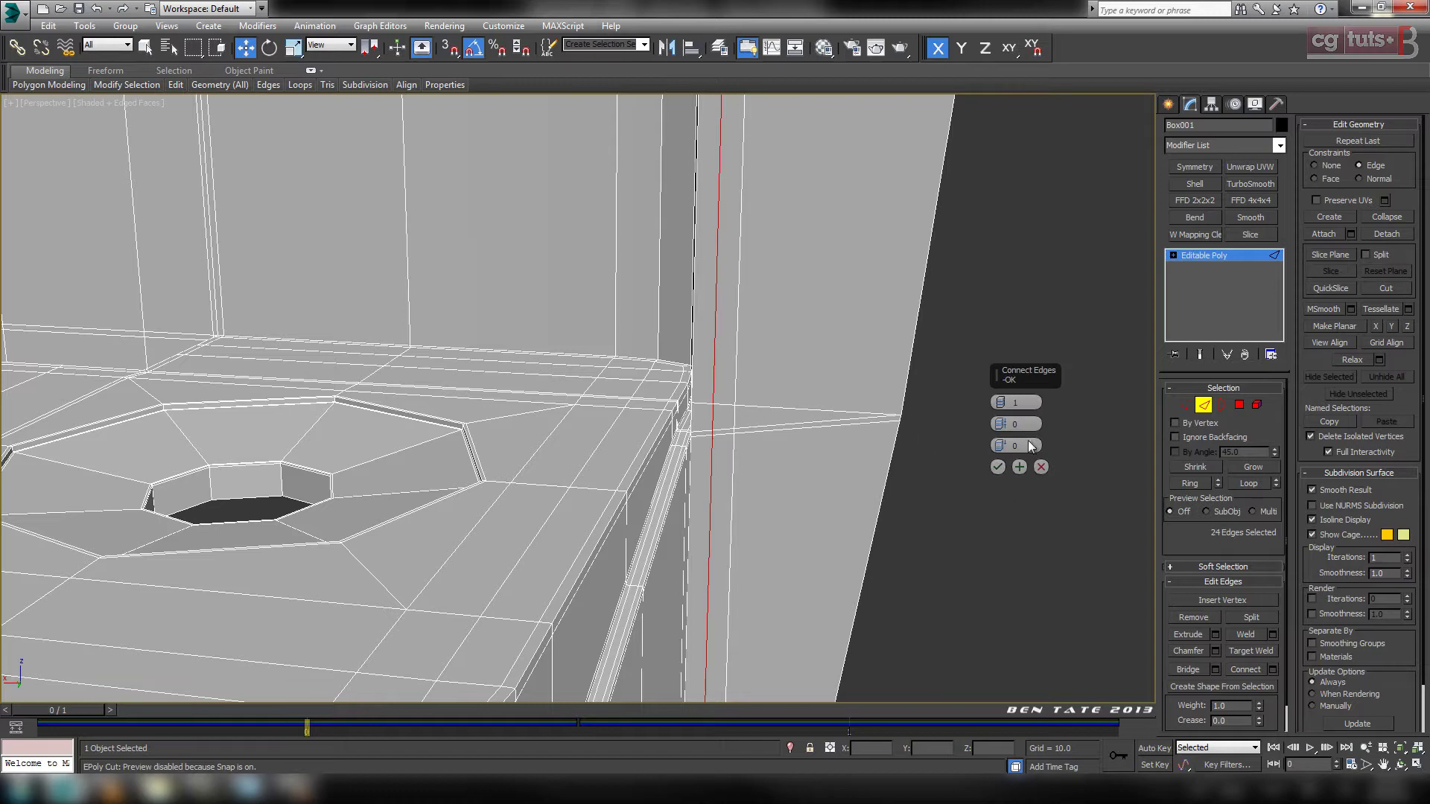
pyautogui.click(998, 467)
# Examine the flange topology where the ledge's rear corner meets the back panel's side.
pyautogui.keyDown('alt'); pyautogui.moveTo(852, 498); pyautogui.dragTo(788, 537, button='middle'); pyautogui.keyUp('alt')
pyautogui.scroll(3, 763, 569)
pyautogui.scroll(4, 684, 530)
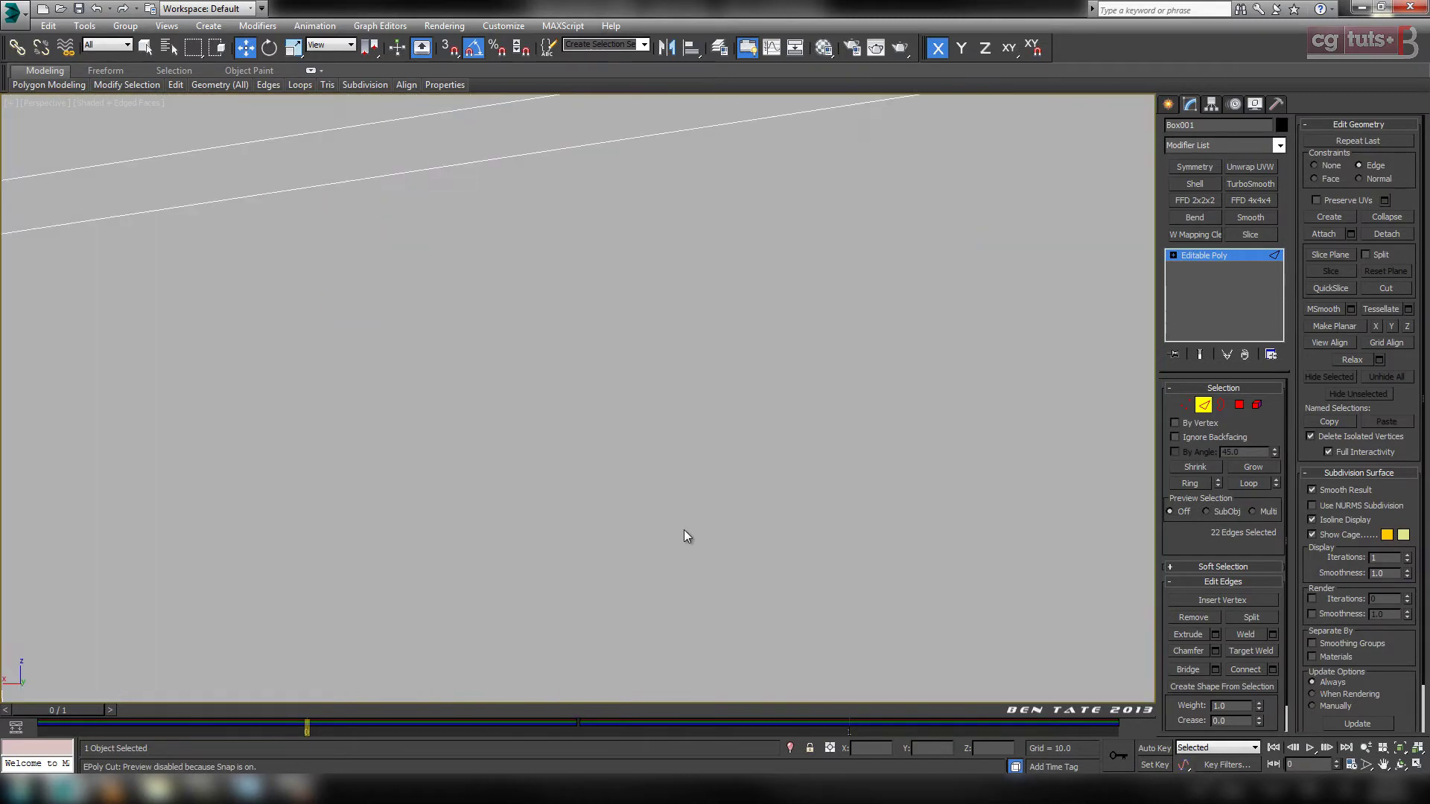
pyautogui.moveTo(684, 529); pyautogui.dragTo(855, 552, button='middle')
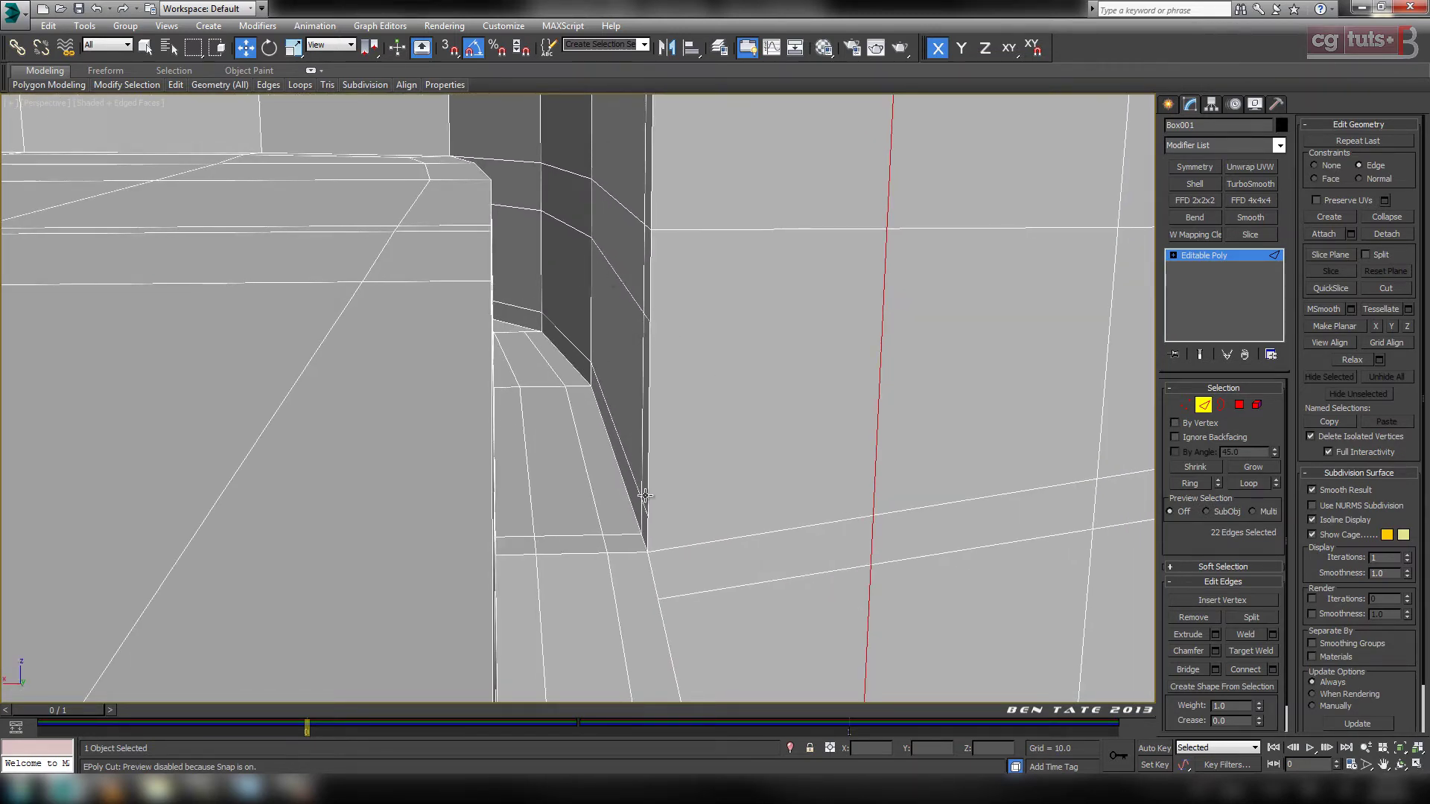
pyautogui.keyDown('alt'); pyautogui.moveTo(686, 495); pyautogui.dragTo(663, 487, button='middle'); pyautogui.keyUp('alt')
pyautogui.keyDown('alt'); pyautogui.moveTo(619, 413); pyautogui.dragTo(636, 421, button='middle'); pyautogui.keyUp('alt')
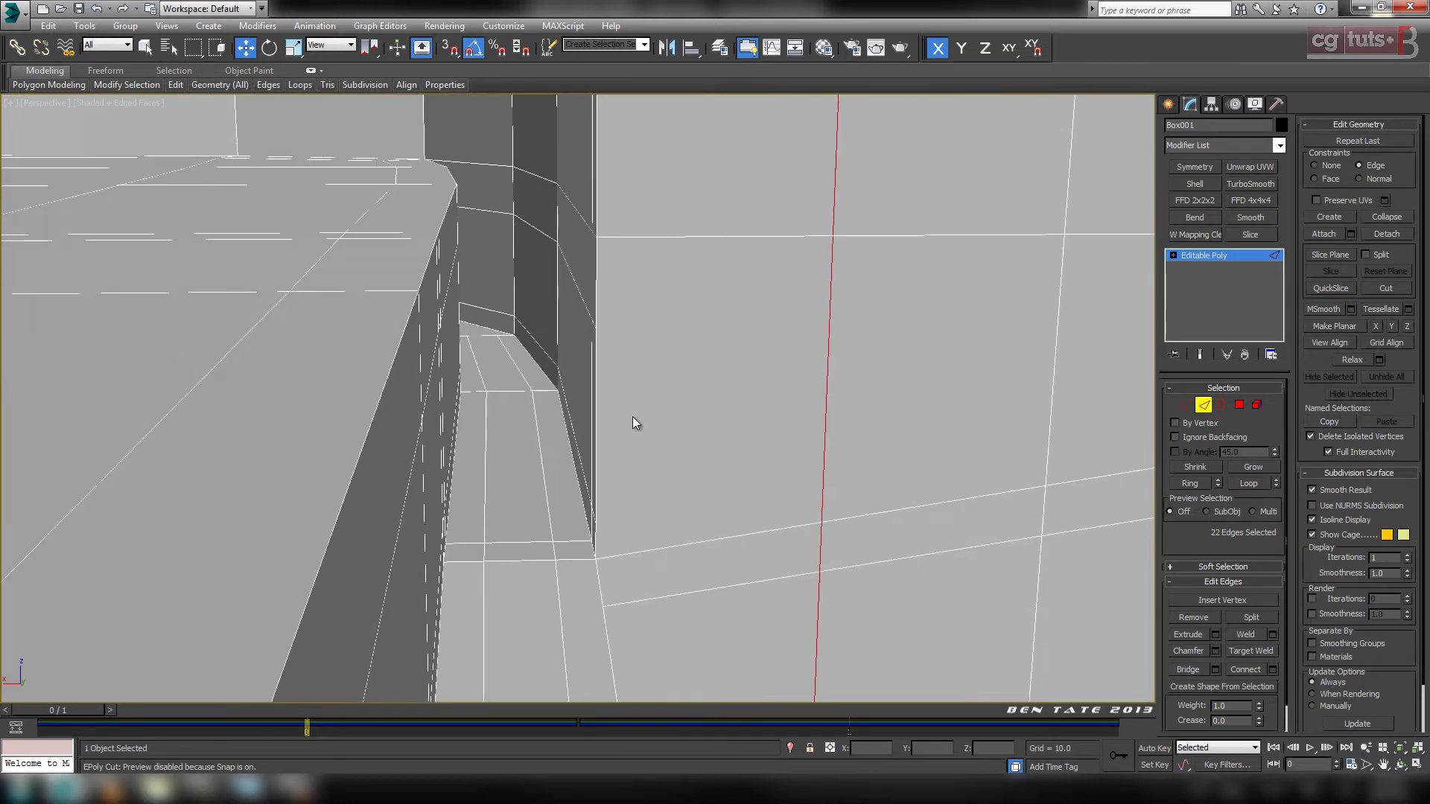
pyautogui.click(1364, 752)
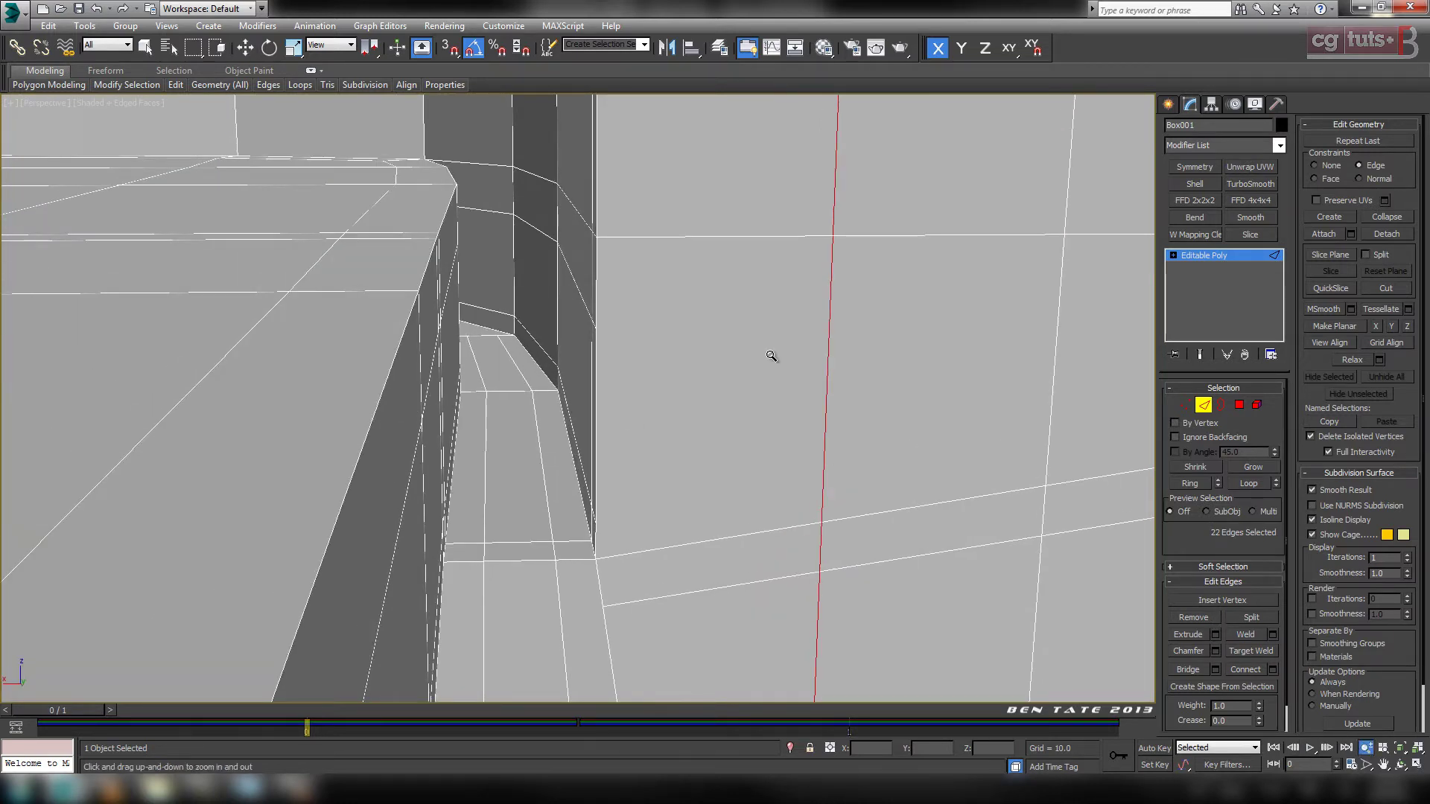
pyautogui.moveTo(772, 355); pyautogui.dragTo(772, 365)
pyautogui.moveTo(864, 373); pyautogui.dragTo(891, 473, button='middle')
# Cut two edges from the unconnected vertices on the panel's side edge across the flange to its outer support loop.
pyautogui.click(1190, 411)
pyautogui.scroll(-3, 871, 422)
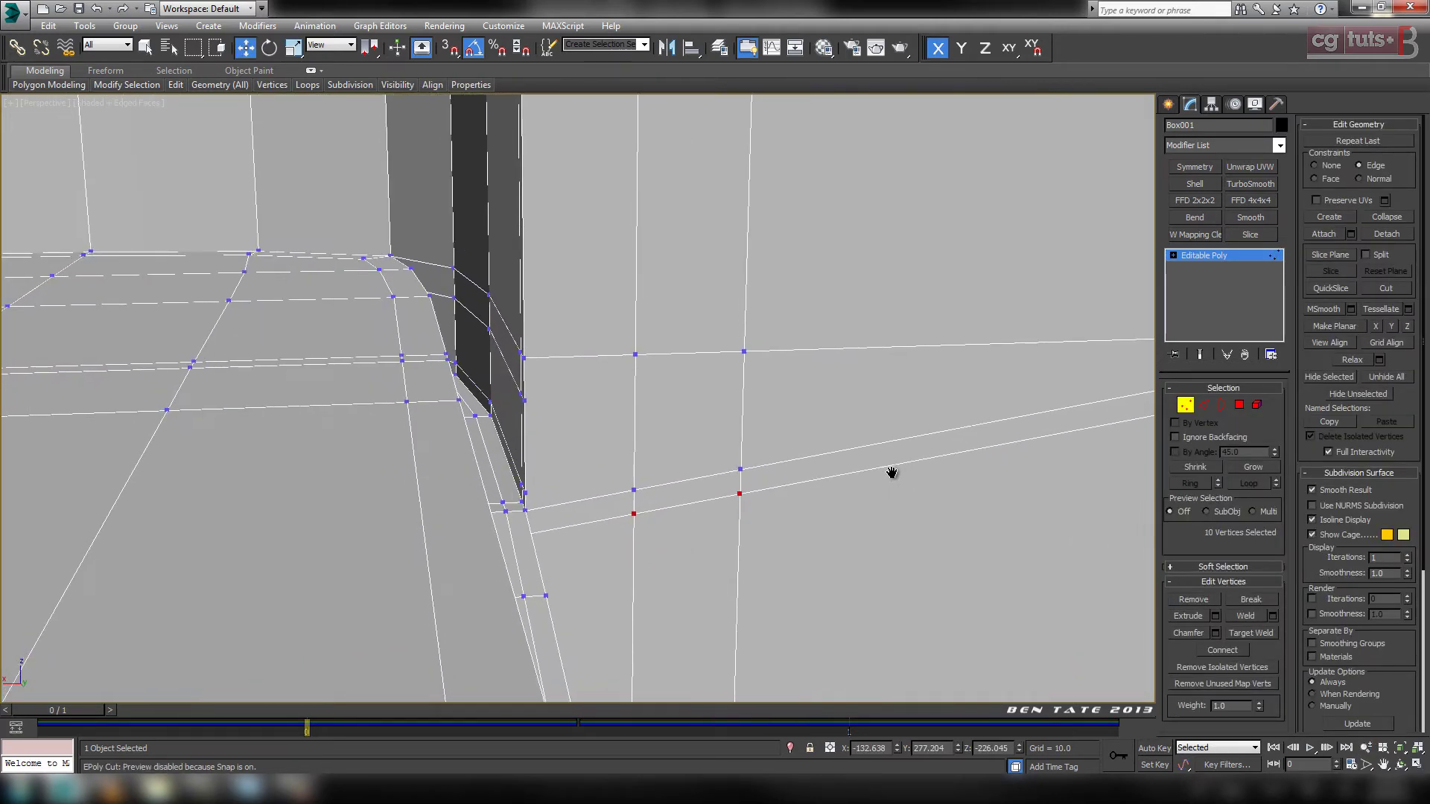
pyautogui.click(1389, 289)
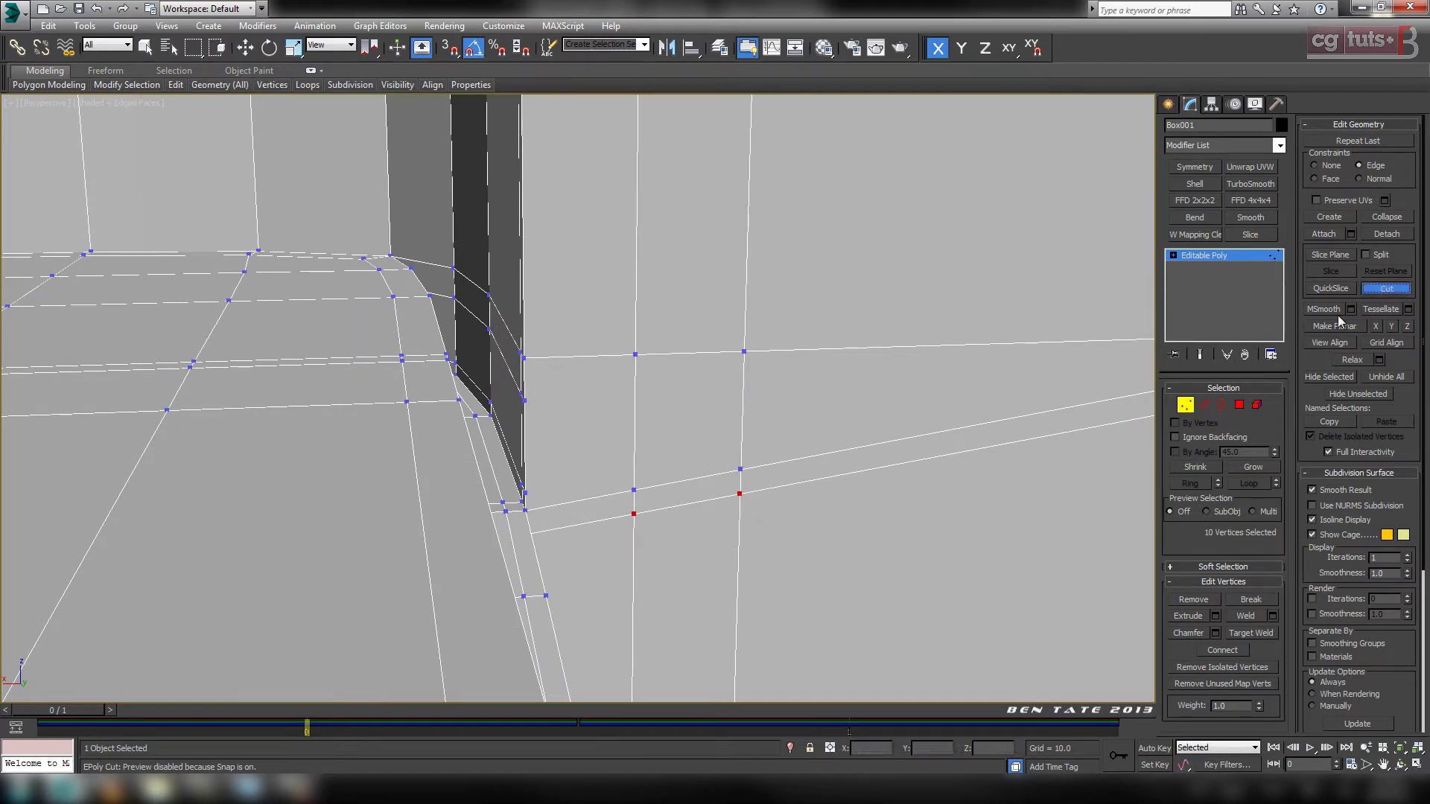
pyautogui.click(522, 398)
pyautogui.click(744, 385)
pyautogui.click(525, 492)
pyautogui.click(743, 447)
# Cut two edges across the opposite flange from the unconnected vertices on the panel's side edge to its outer support loop.
pyautogui.keyDown('alt'); pyautogui.moveTo(733, 472); pyautogui.dragTo(881, 580, button='middle'); pyautogui.keyUp('alt')
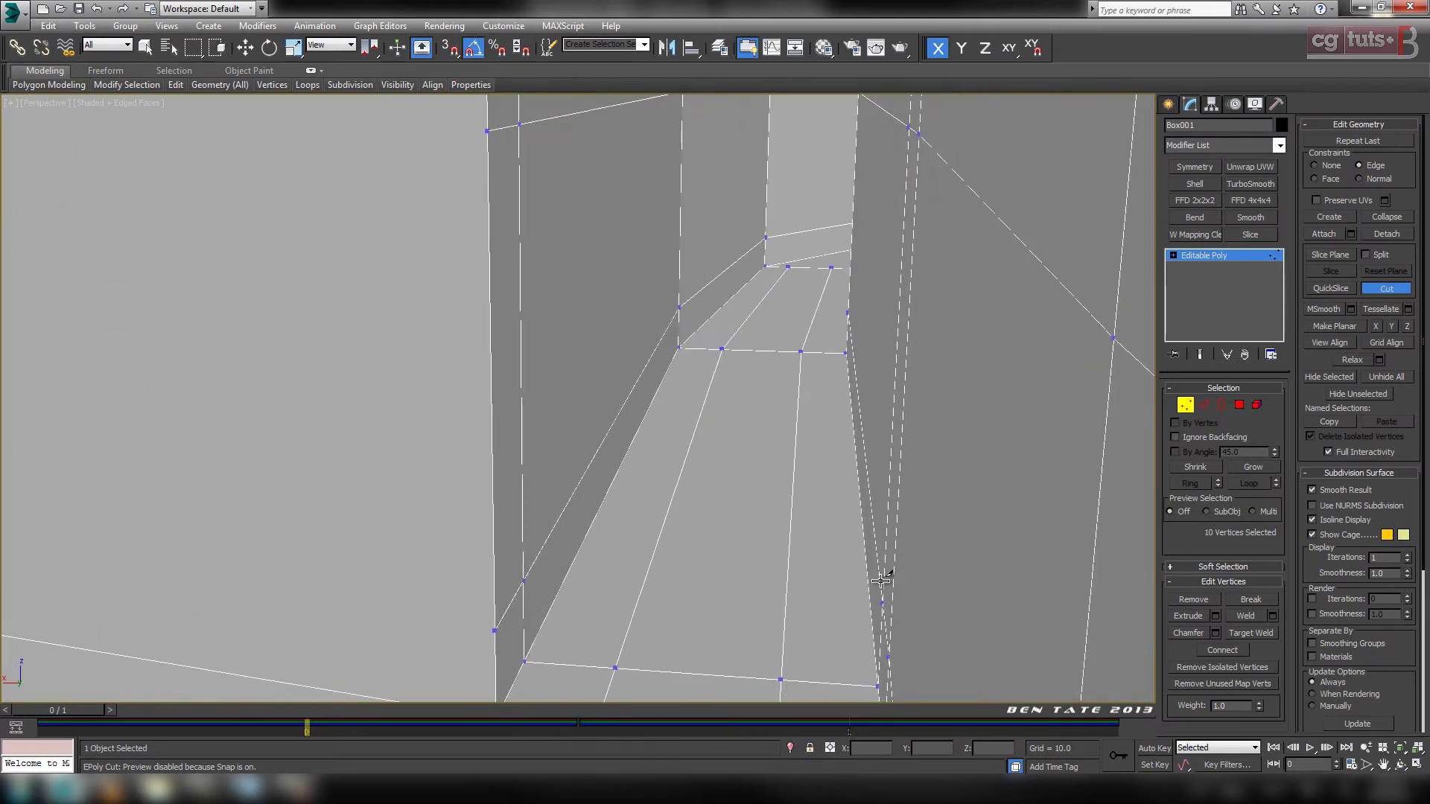
pyautogui.click(1365, 747)
pyautogui.moveTo(855, 387); pyautogui.dragTo(854, 489)
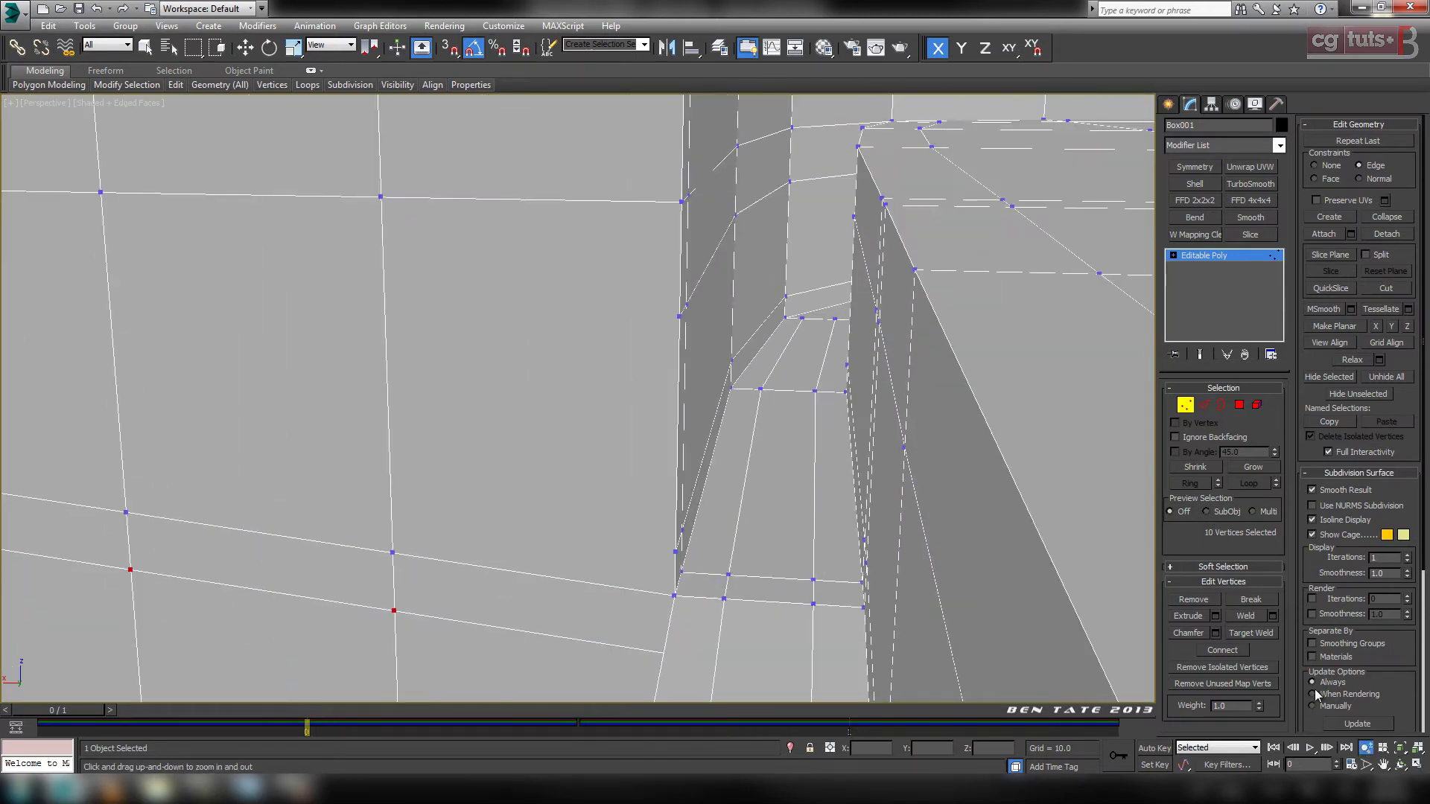
pyautogui.click(1390, 289)
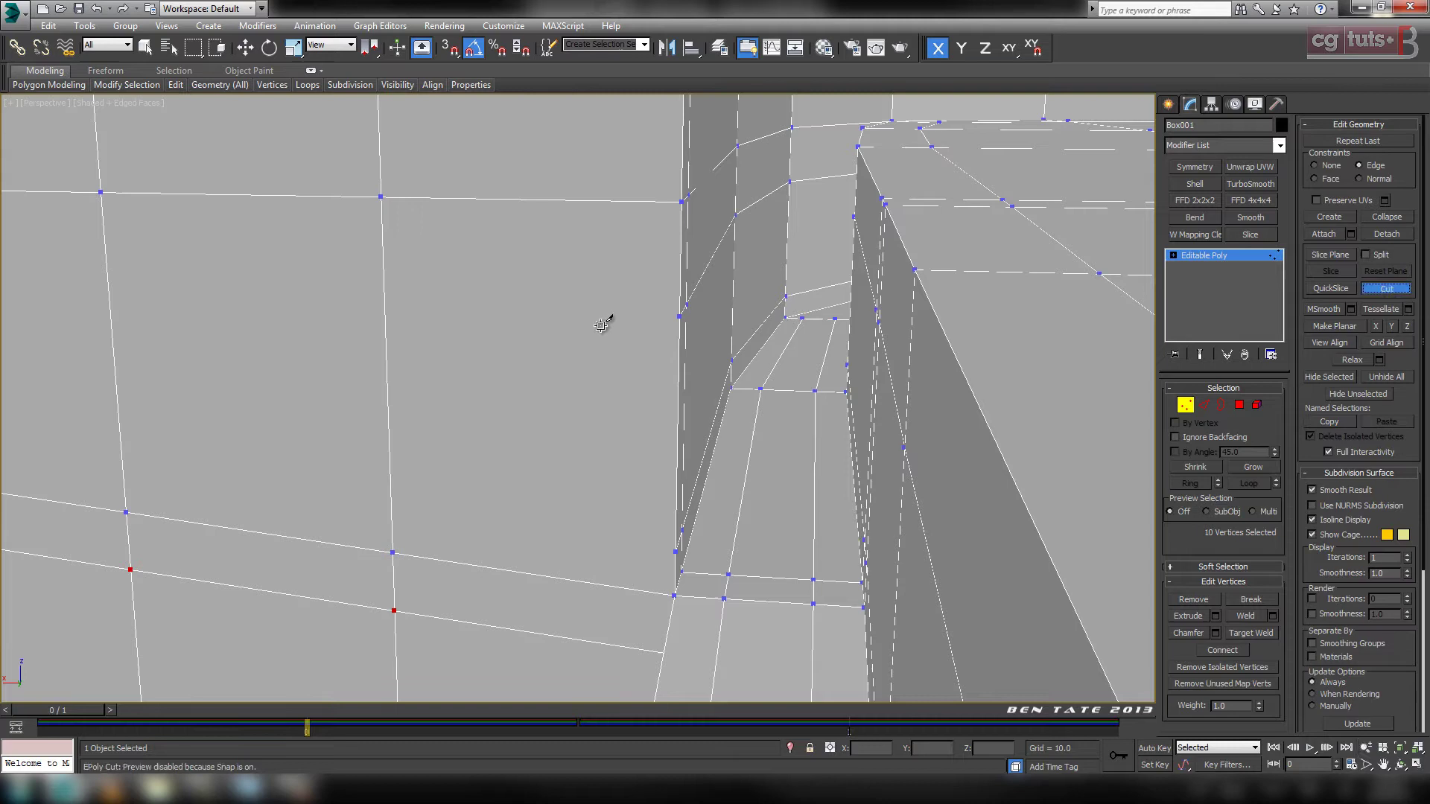
pyautogui.click(677, 316)
pyautogui.click(107, 268)
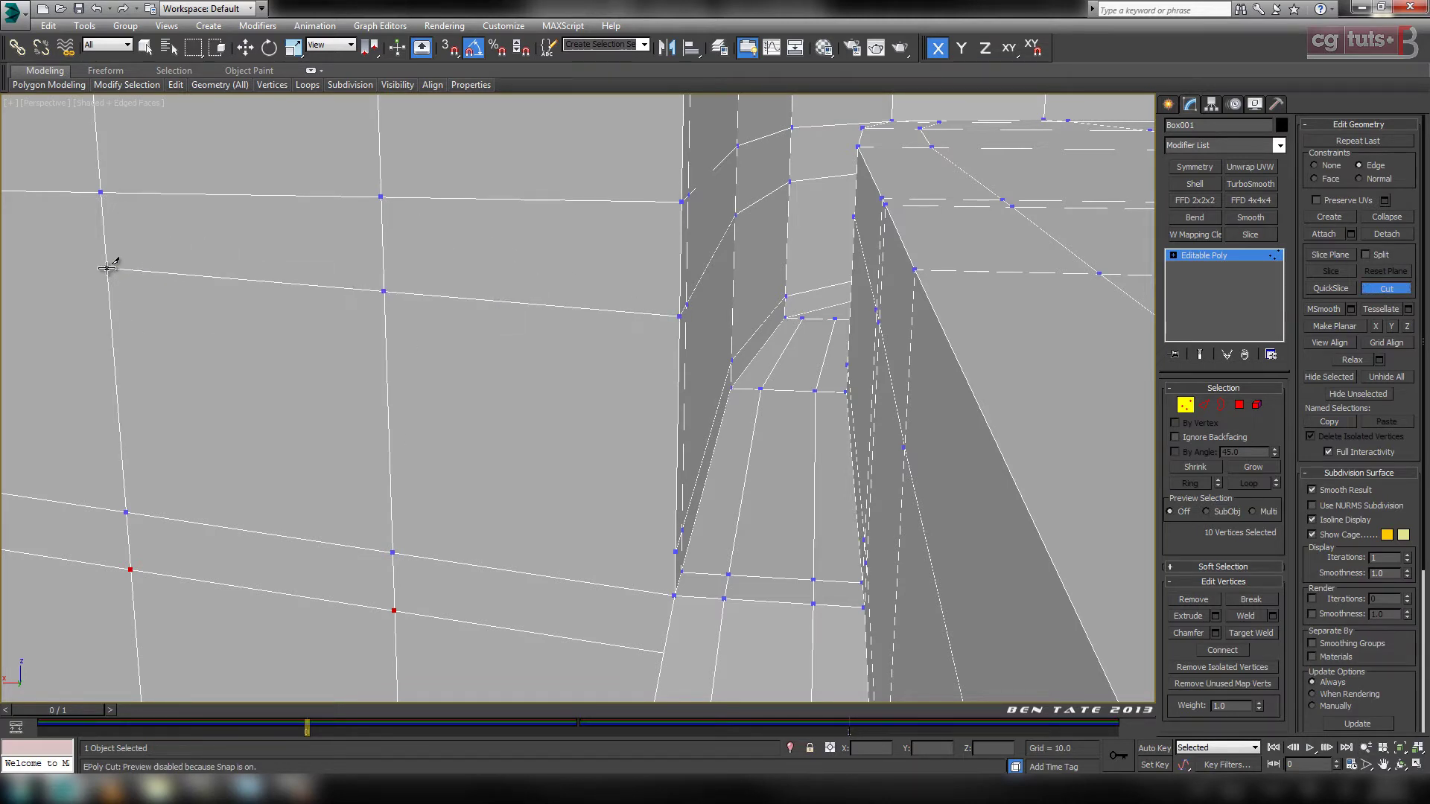
pyautogui.click(677, 552)
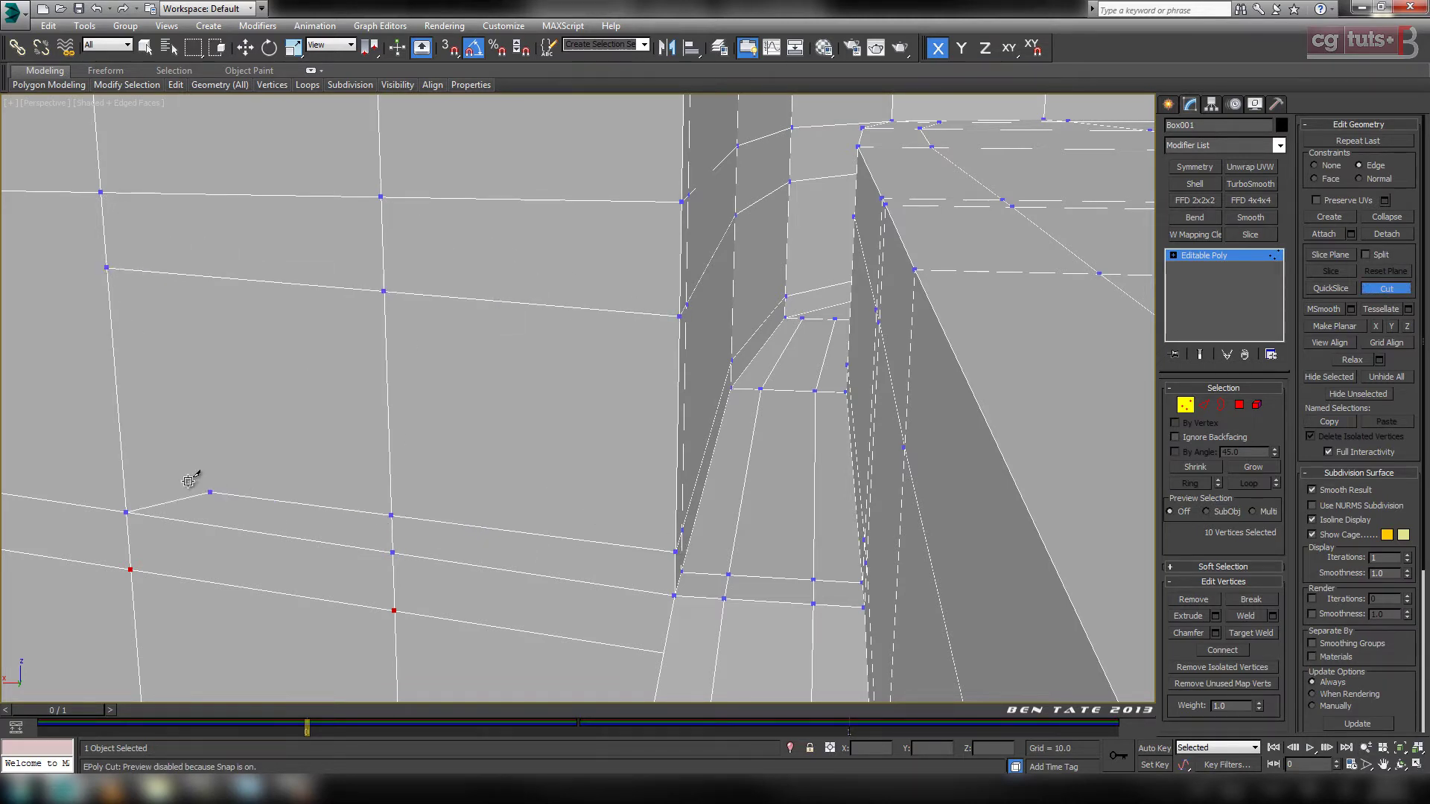
pyautogui.click(122, 462)
# Leave the Cut tool and examine the flange topology beside the ledge's rear corner on the other side.
pyautogui.moveTo(656, 498); pyautogui.dragTo(597, 501, button='middle')
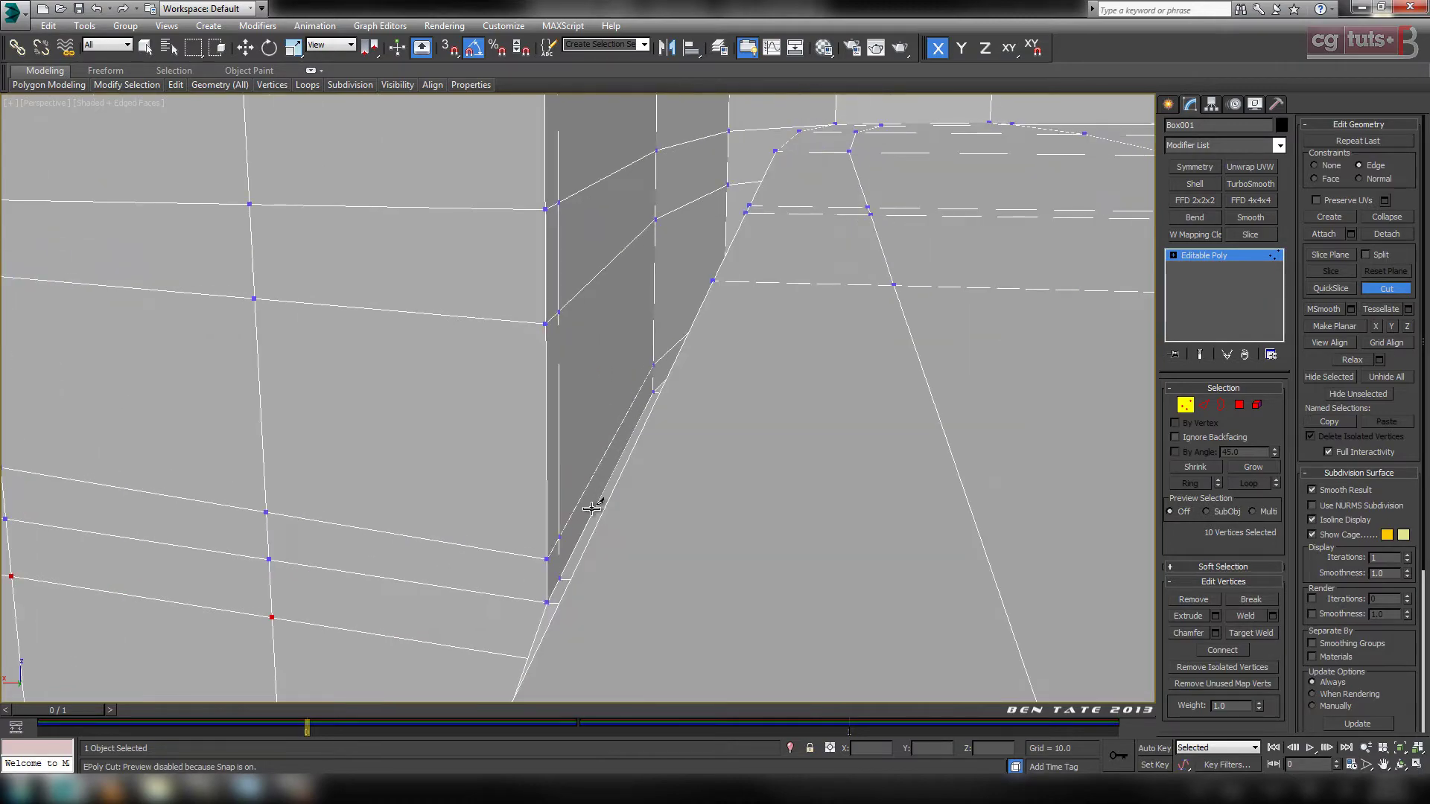
pyautogui.scroll(-8, 596, 501)
pyautogui.moveTo(968, 572); pyautogui.dragTo(797, 562, button='middle')
pyautogui.scroll(-4, 798, 561)
pyautogui.keyDown('alt'); pyautogui.moveTo(980, 600); pyautogui.dragTo(365, 426, button='middle'); pyautogui.keyUp('alt')
pyautogui.scroll(5, 827, 479)
pyautogui.moveTo(881, 498); pyautogui.dragTo(838, 501, button='middle')
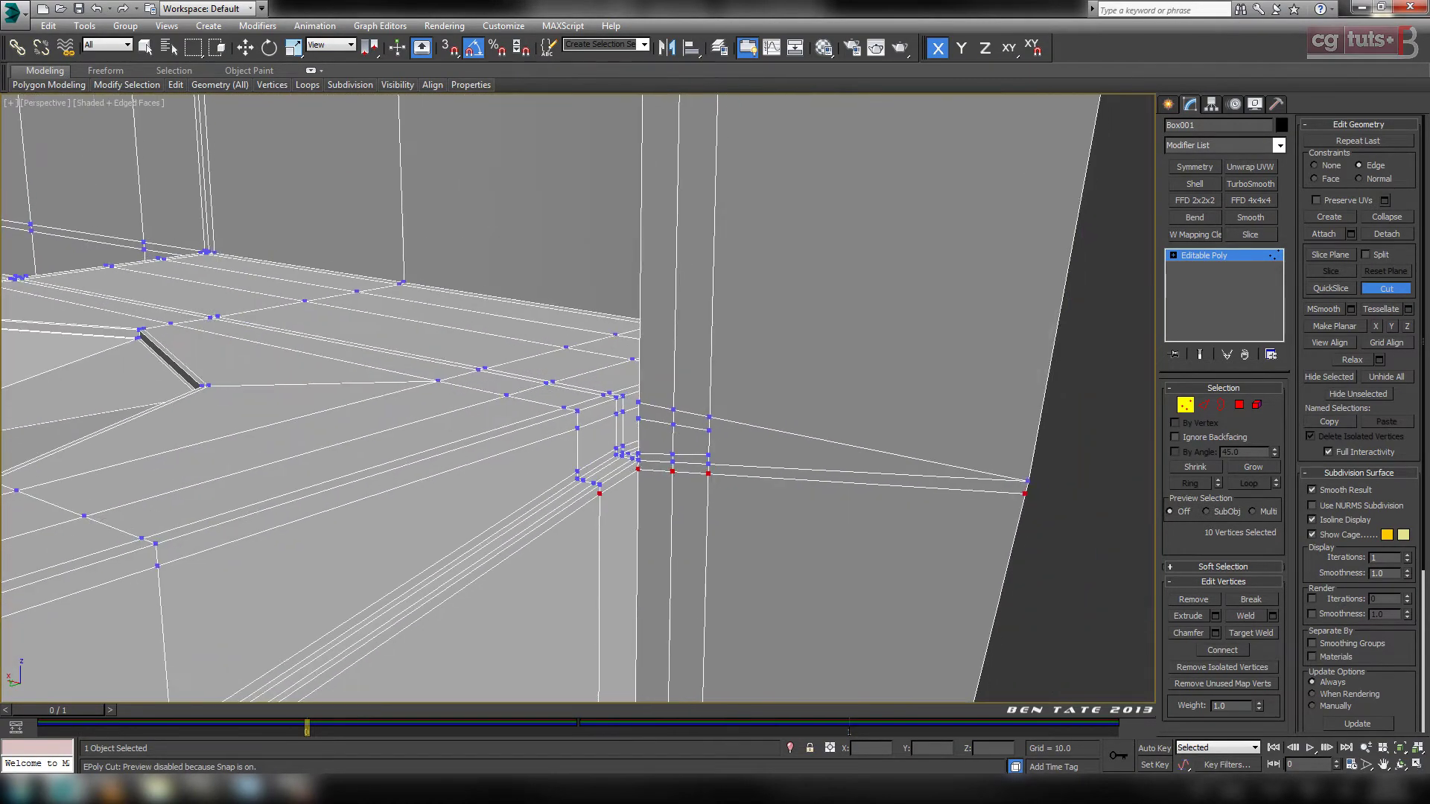
pyautogui.click(1390, 292)
pyautogui.moveTo(957, 510); pyautogui.dragTo(980, 503, button='middle')
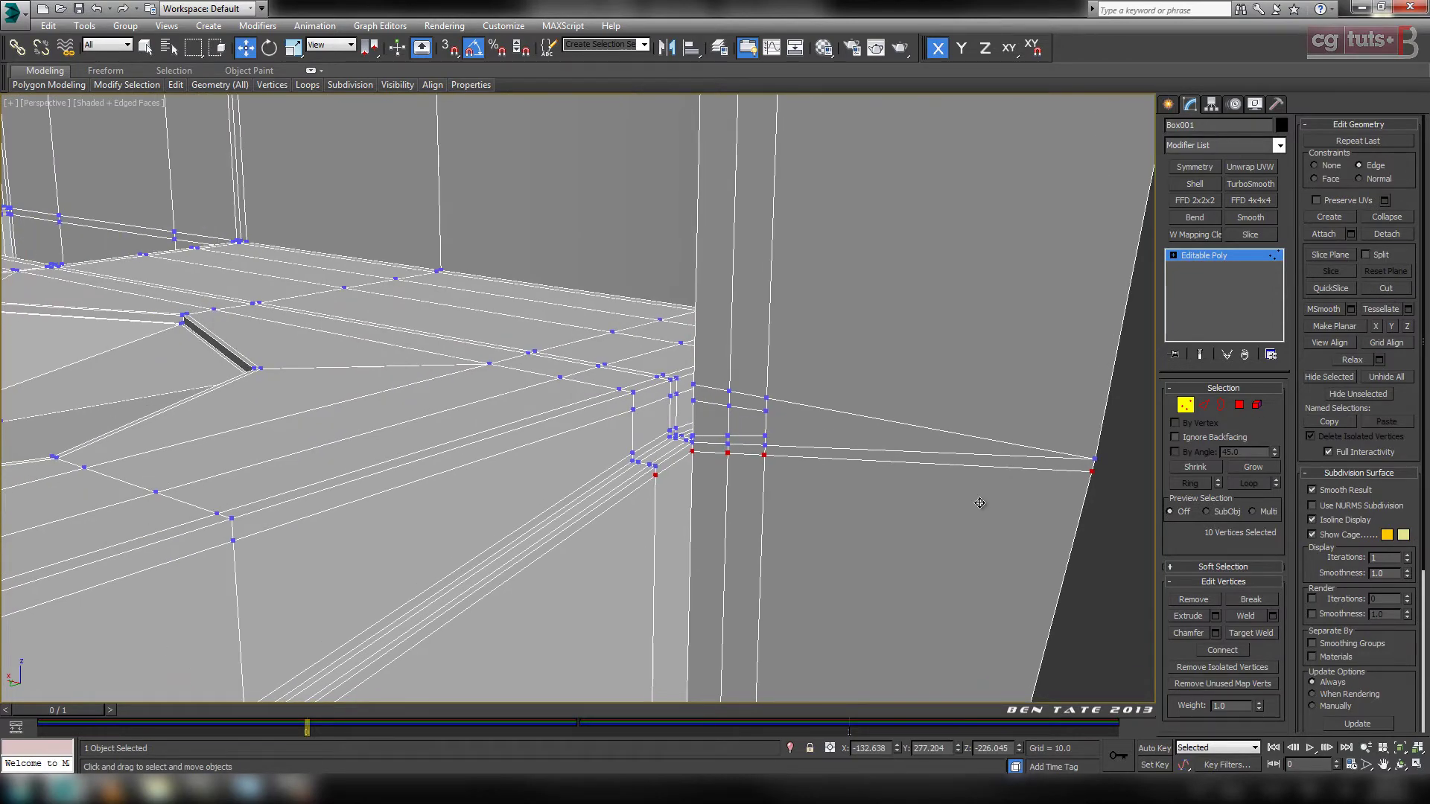
pyautogui.moveTo(890, 448); pyautogui.dragTo(953, 527, button='middle')
pyautogui.moveTo(774, 457); pyautogui.dragTo(767, 490, button='middle')
pyautogui.scroll(-4, 767, 490)
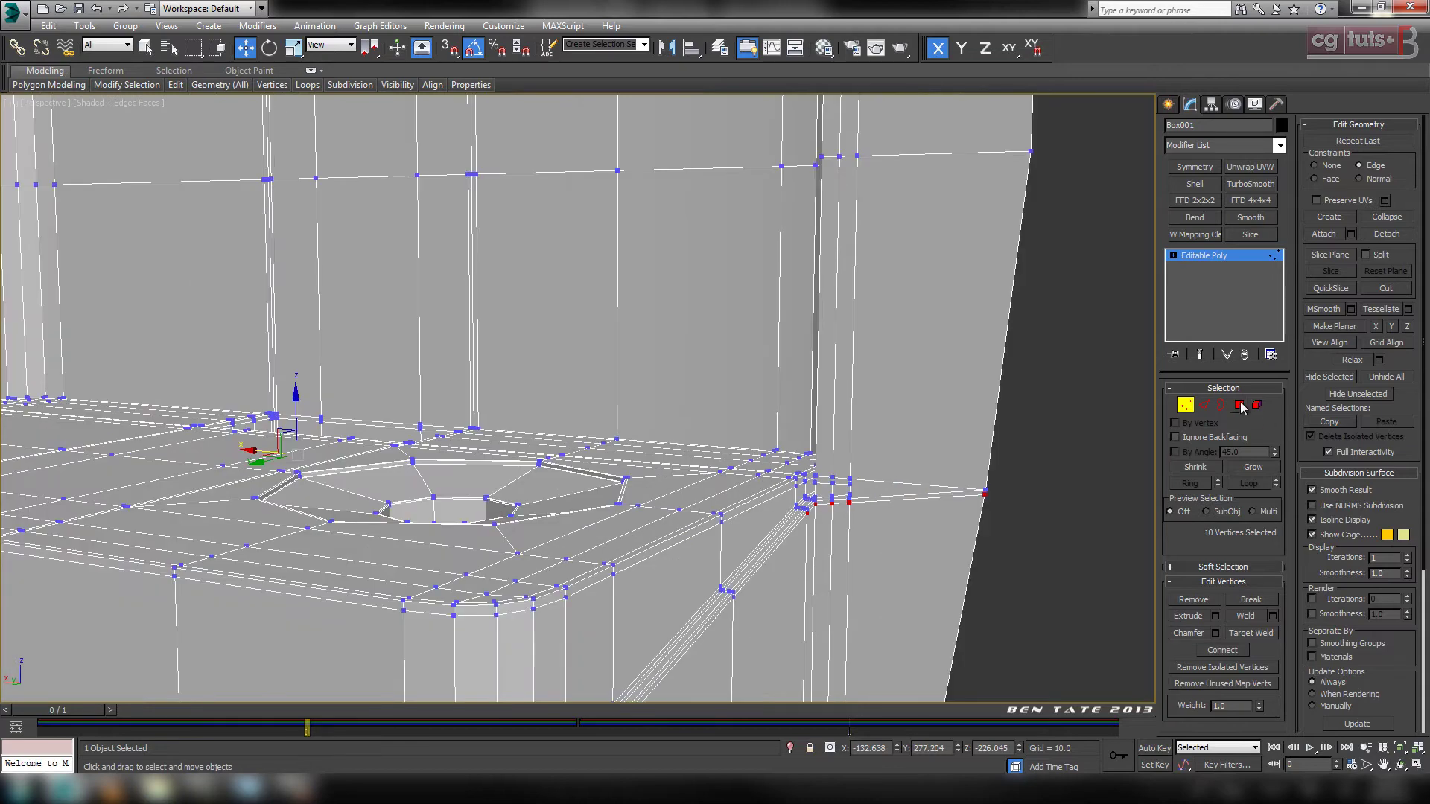
# Ring-select the vertical edges of the back panel and flanges directly above the ledge.
pyautogui.click(1205, 404)
pyautogui.hotkey('alt', 'c')
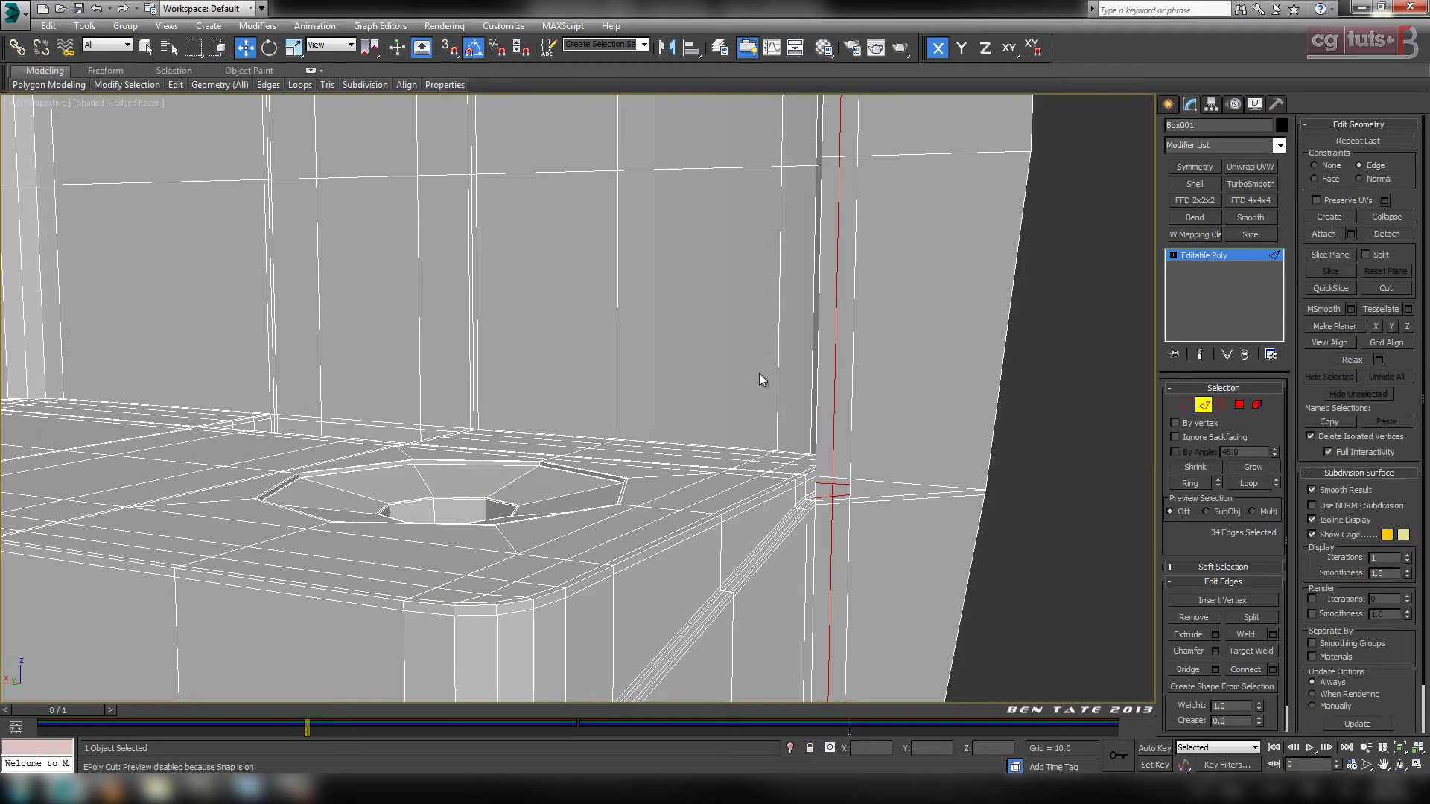
pyautogui.click(618, 355)
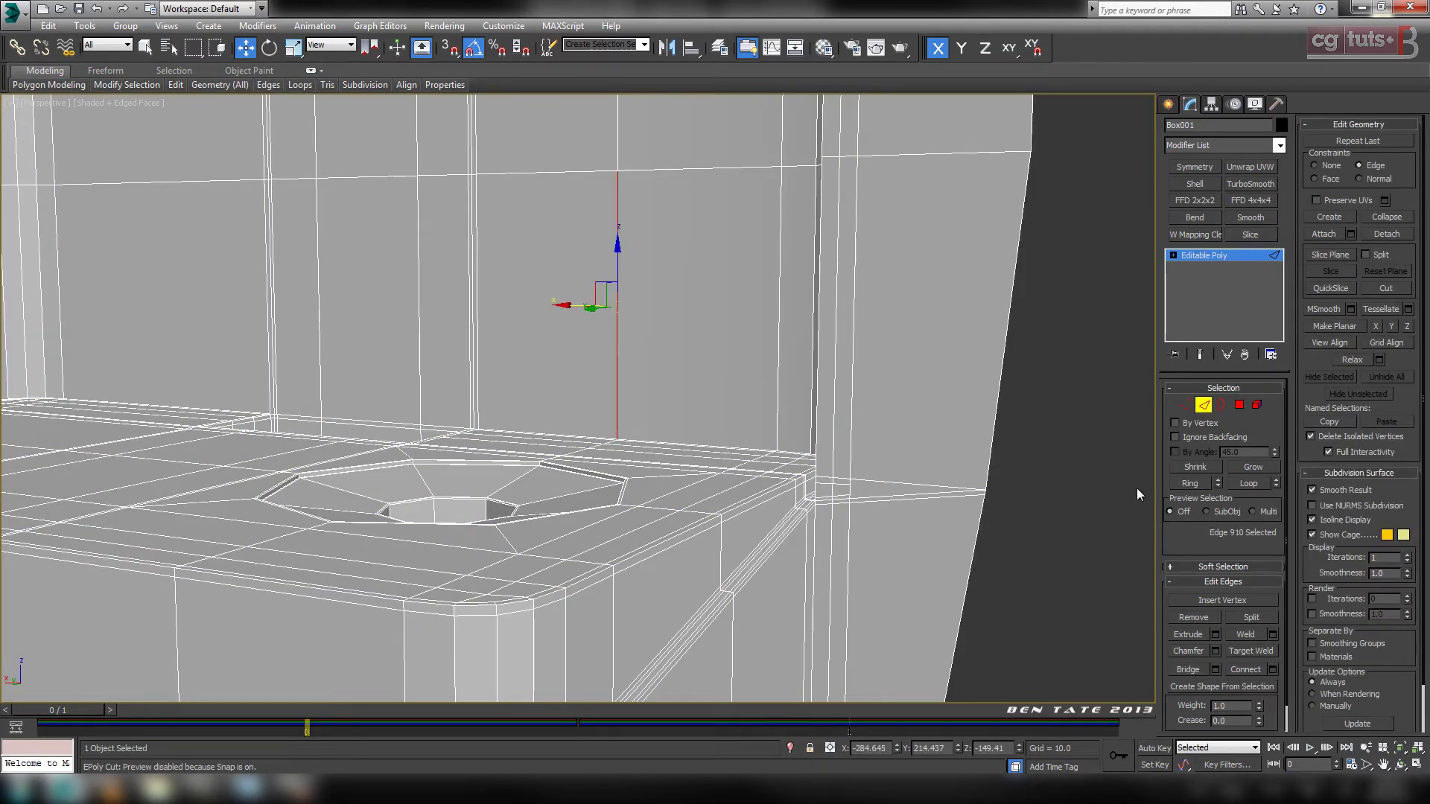
pyautogui.click(1190, 483)
pyautogui.keyDown('alt'); pyautogui.moveTo(845, 472); pyautogui.dragTo(792, 517, button='middle'); pyautogui.keyUp('alt')
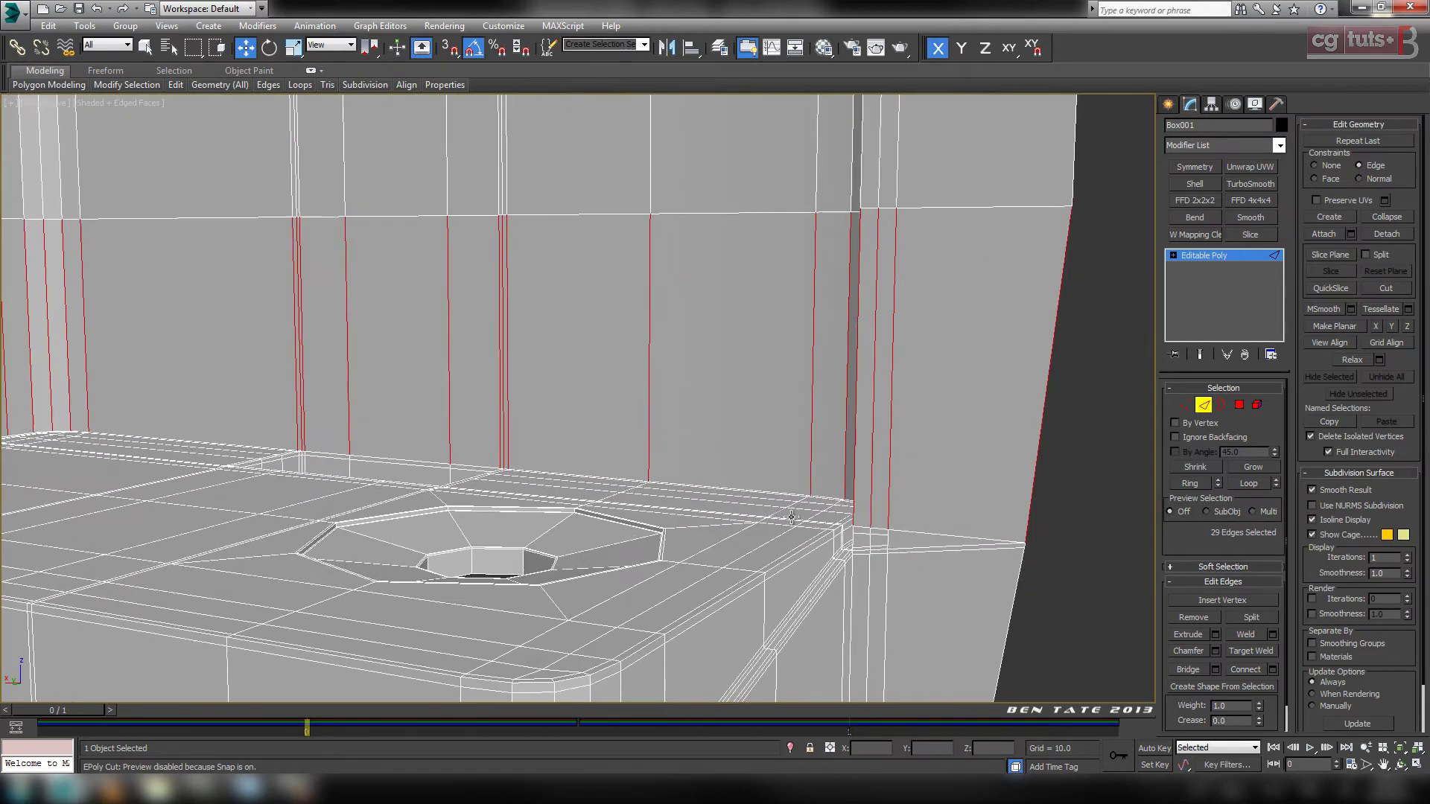
# Connect the selected vertical edges with 1 segment, Pinch 0 and Slide -99 to place a support loop just above the ledge.
pyautogui.scroll(3, 792, 517)
pyautogui.keyDown('alt'); pyautogui.moveTo(968, 562); pyautogui.dragTo(925, 585, button='middle'); pyautogui.keyUp('alt')
pyautogui.scroll(2, 886, 597)
pyautogui.keyDown('alt'); pyautogui.moveTo(1053, 612); pyautogui.dragTo(642, 516, button='middle'); pyautogui.keyUp('alt')
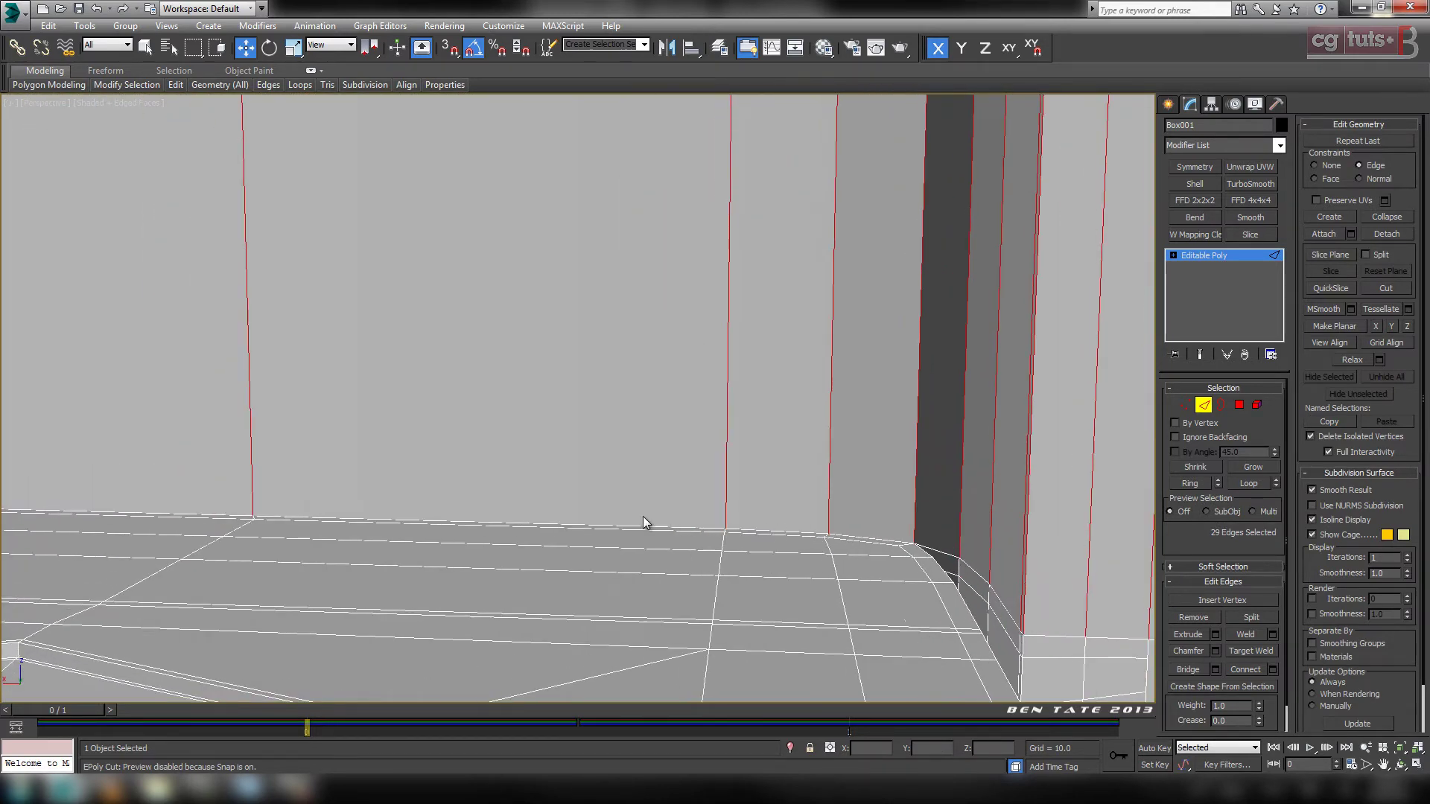
pyautogui.keyDown('alt'); pyautogui.moveTo(732, 523); pyautogui.dragTo(1065, 658, button='middle'); pyautogui.keyUp('alt')
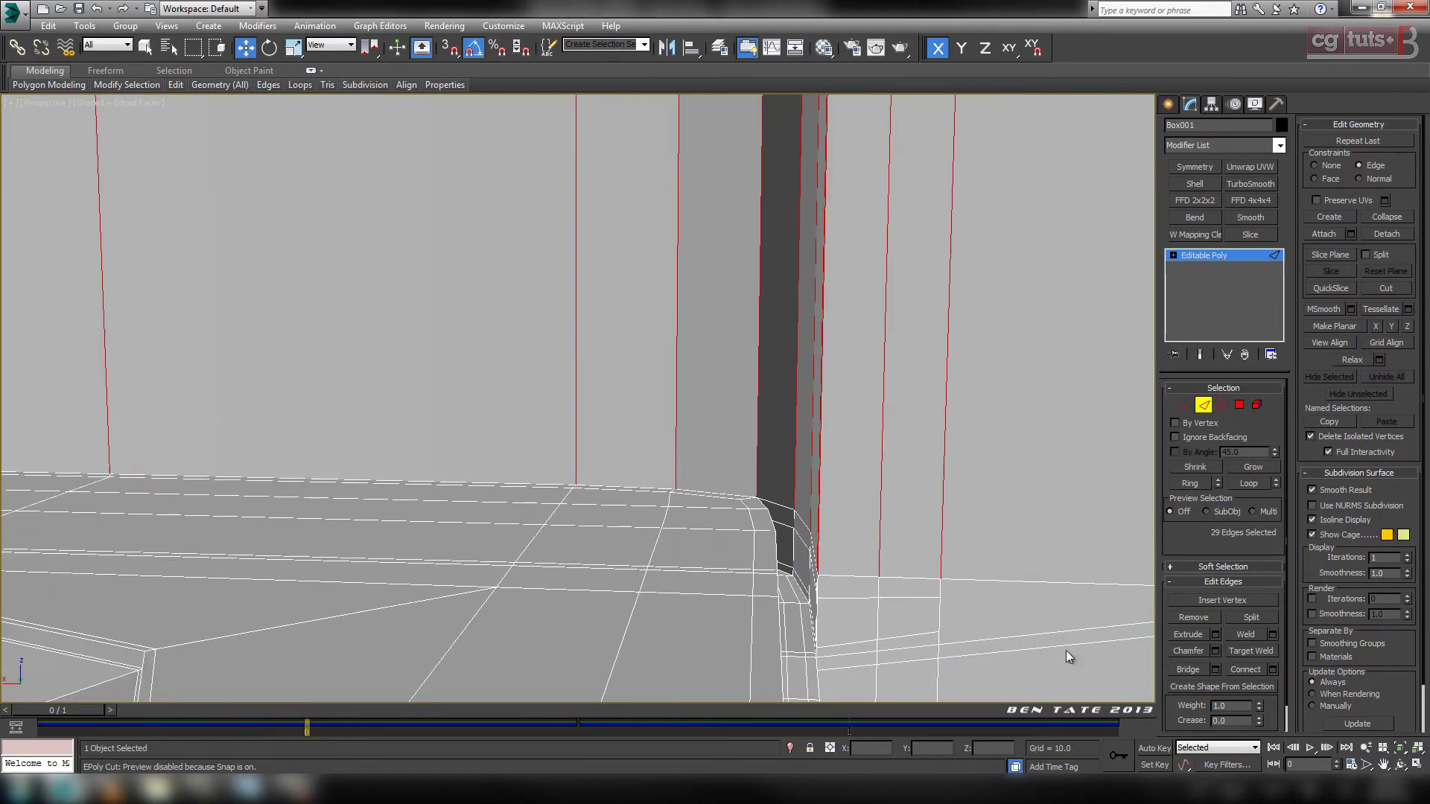
pyautogui.click(1273, 669)
pyautogui.moveTo(1000, 445); pyautogui.dragTo(1003, 740)
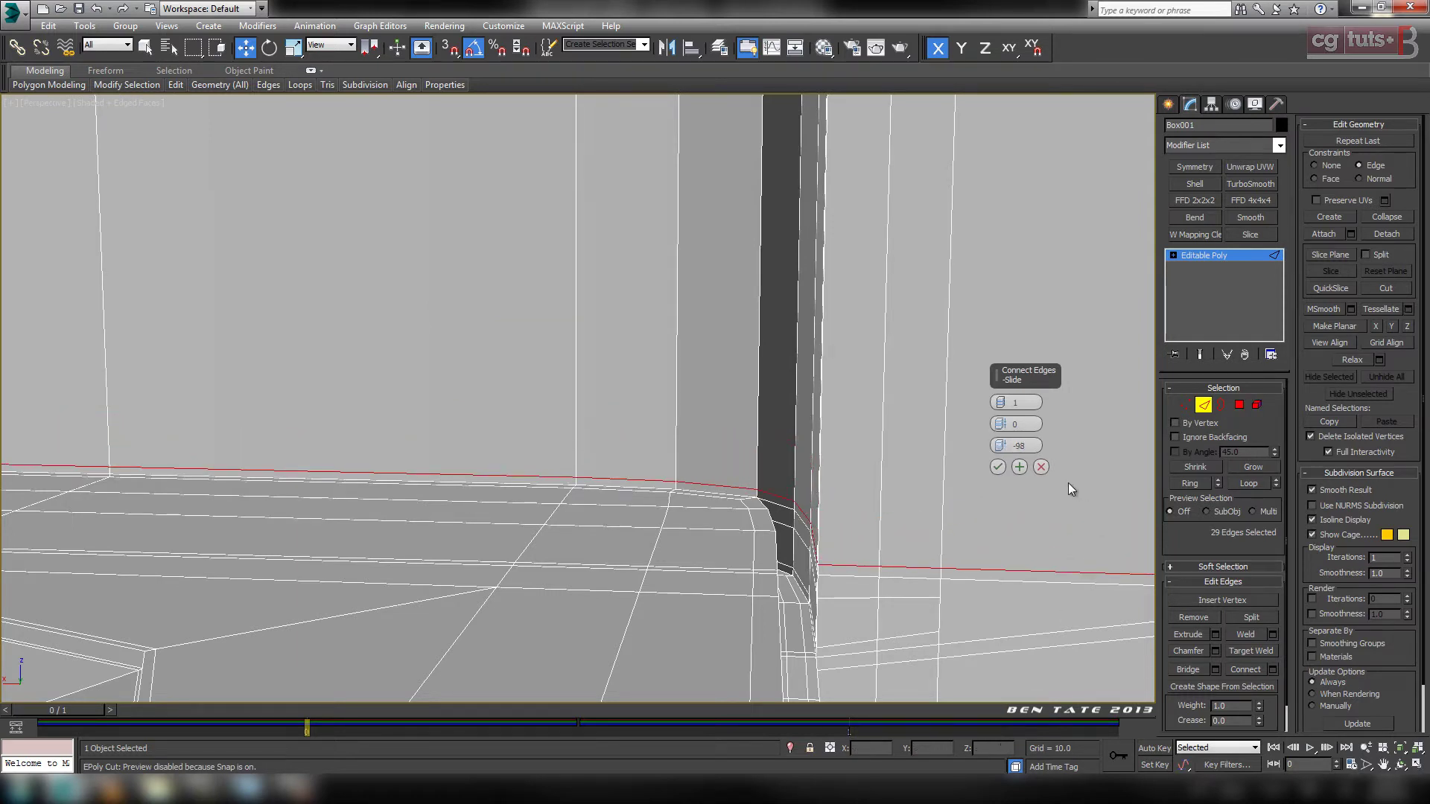
pyautogui.click(1002, 450)
pyautogui.keyDown('alt'); pyautogui.moveTo(956, 480); pyautogui.dragTo(866, 531, button='middle'); pyautogui.keyUp('alt')
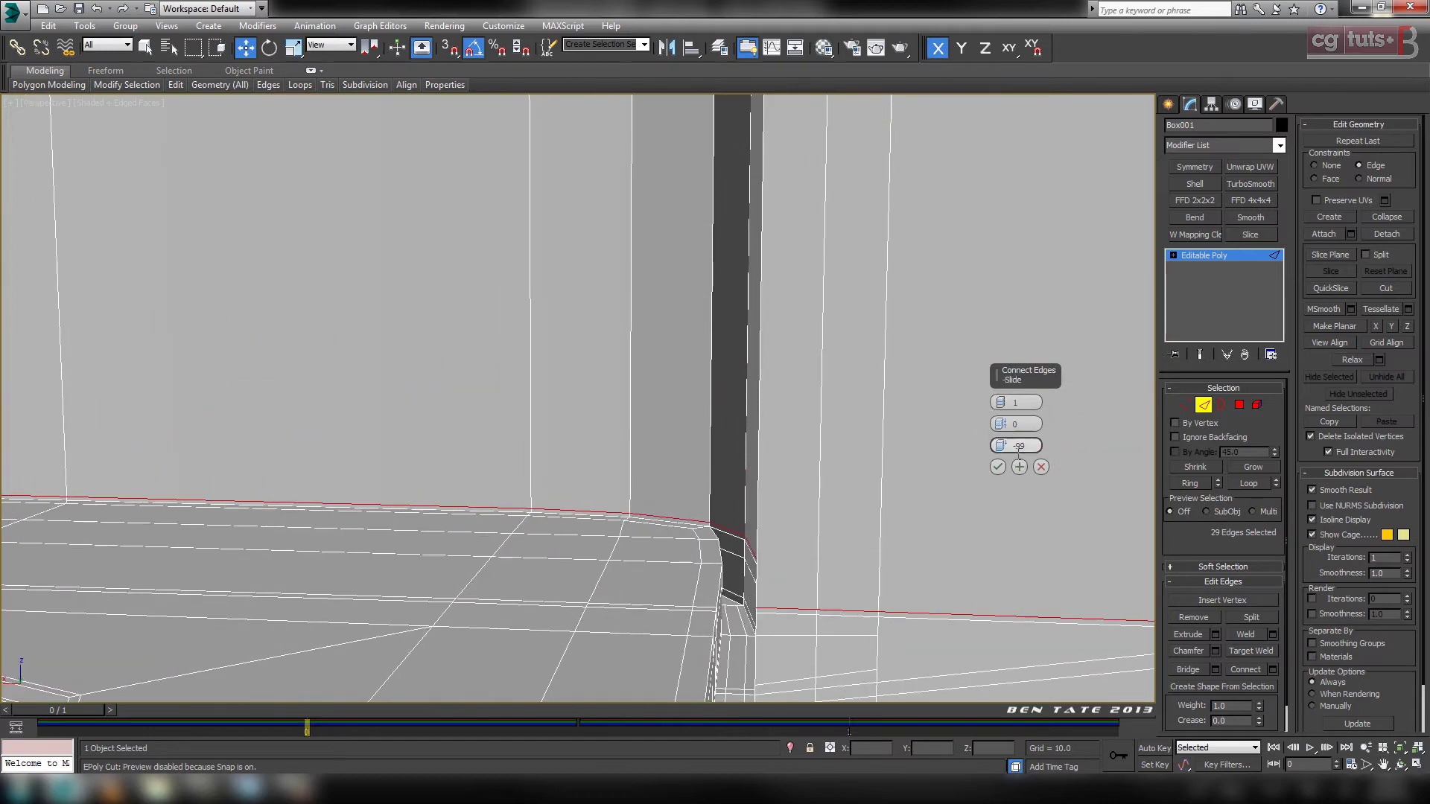
pyautogui.click(998, 467)
# Examine the vertices where the new loop and the cut edges cross the opposite flange.
pyautogui.moveTo(845, 610)
pyautogui.mouseDown(button='middle')
pyautogui.moveTo(721, 530)
pyautogui.moveTo(739, 561)
pyautogui.moveTo(780, 516)
pyautogui.moveTo(961, 462)
pyautogui.mouseUp(button='middle')
pyautogui.scroll(-5, 738, 561)
pyautogui.moveTo(517, 529)
pyautogui.mouseDown(button='middle')
pyautogui.moveTo(792, 535)
pyautogui.moveTo(825, 500)
pyautogui.moveTo(846, 539)
pyautogui.moveTo(999, 565)
pyautogui.moveTo(926, 542)
pyautogui.mouseUp(button='middle')
pyautogui.scroll(5, 824, 501)
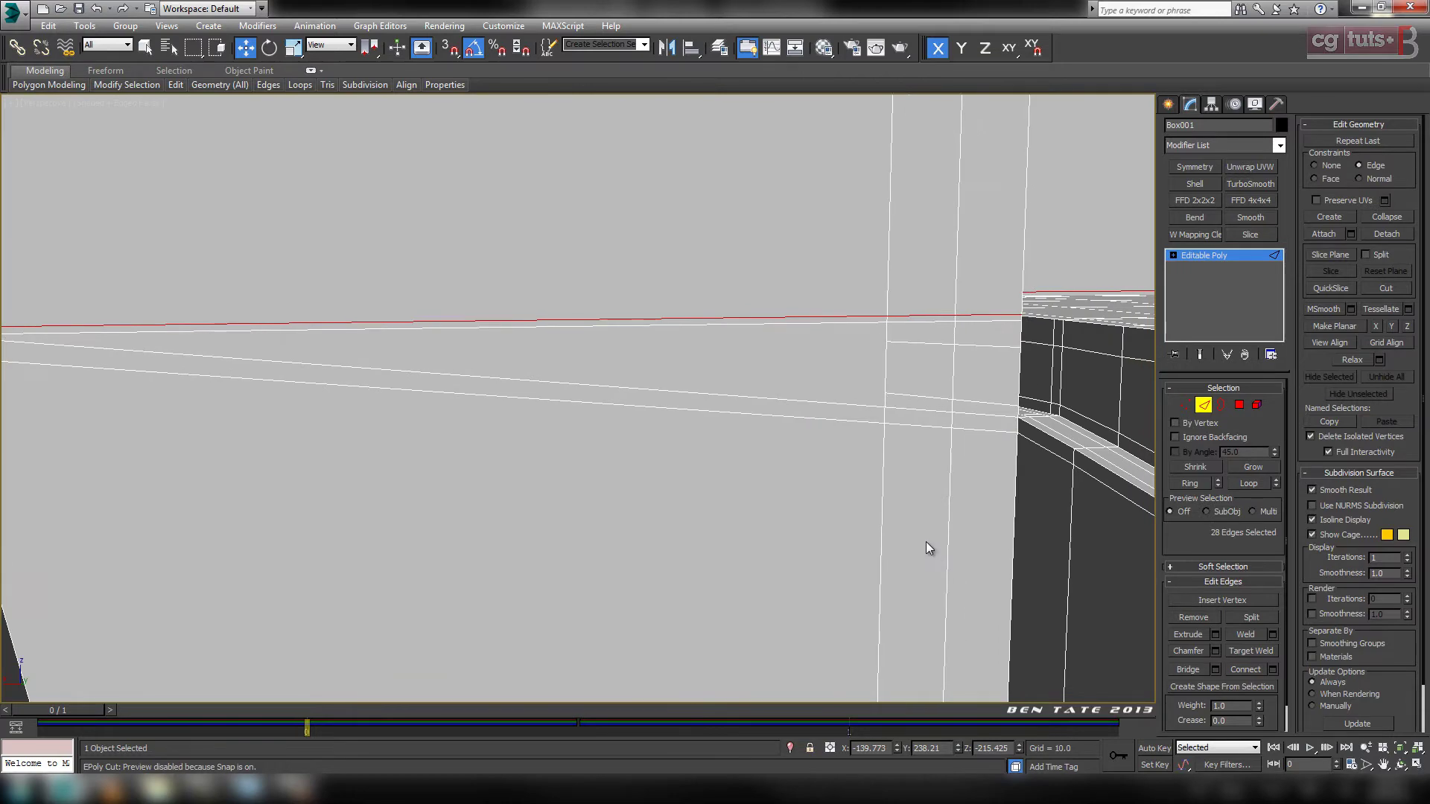
pyautogui.click(1401, 765)
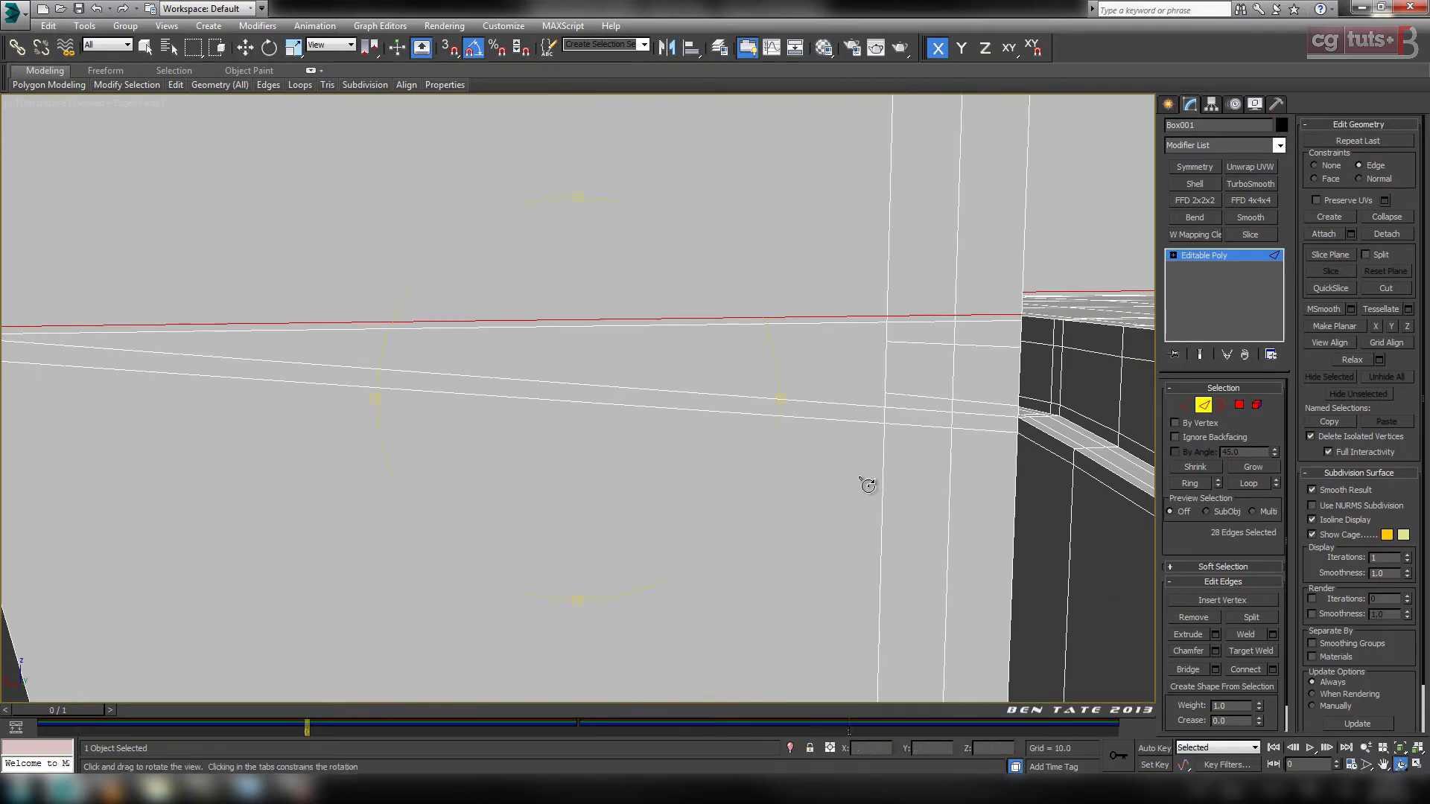
pyautogui.moveTo(645, 423); pyautogui.dragTo(690, 461)
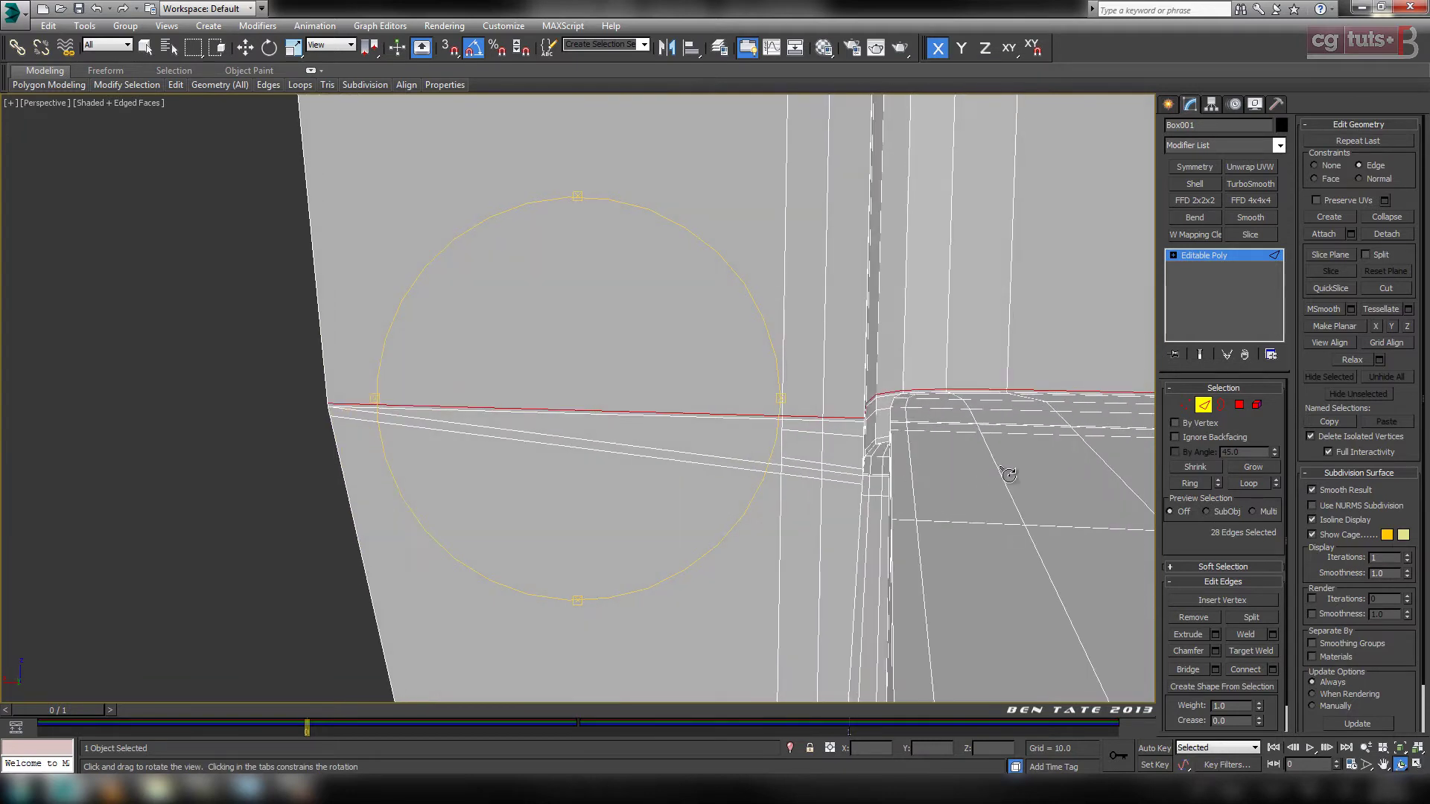
pyautogui.click(1187, 408)
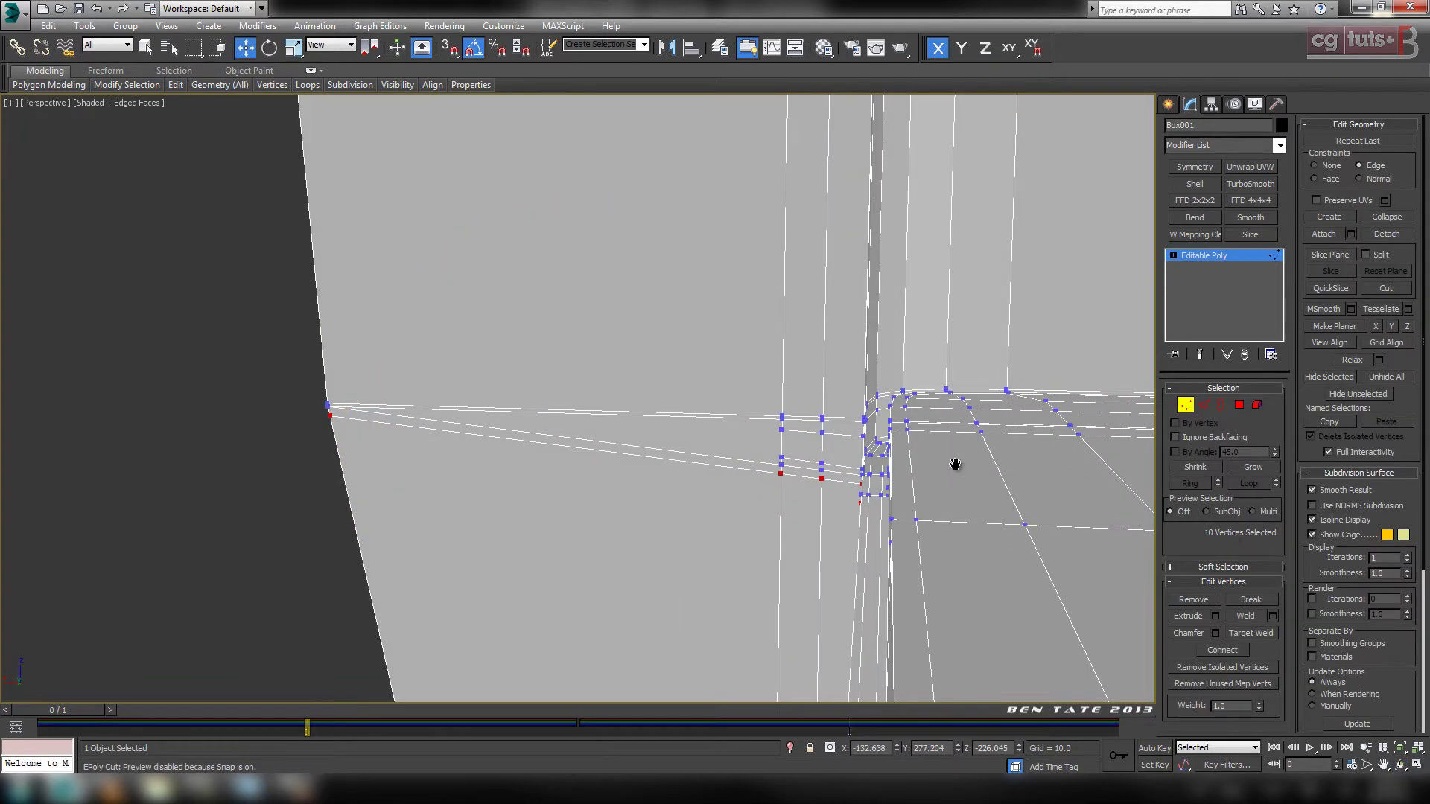
pyautogui.moveTo(954, 465); pyautogui.dragTo(929, 474, button='middle')
pyautogui.click(1364, 747)
pyautogui.moveTo(894, 616); pyautogui.dragTo(847, 538)
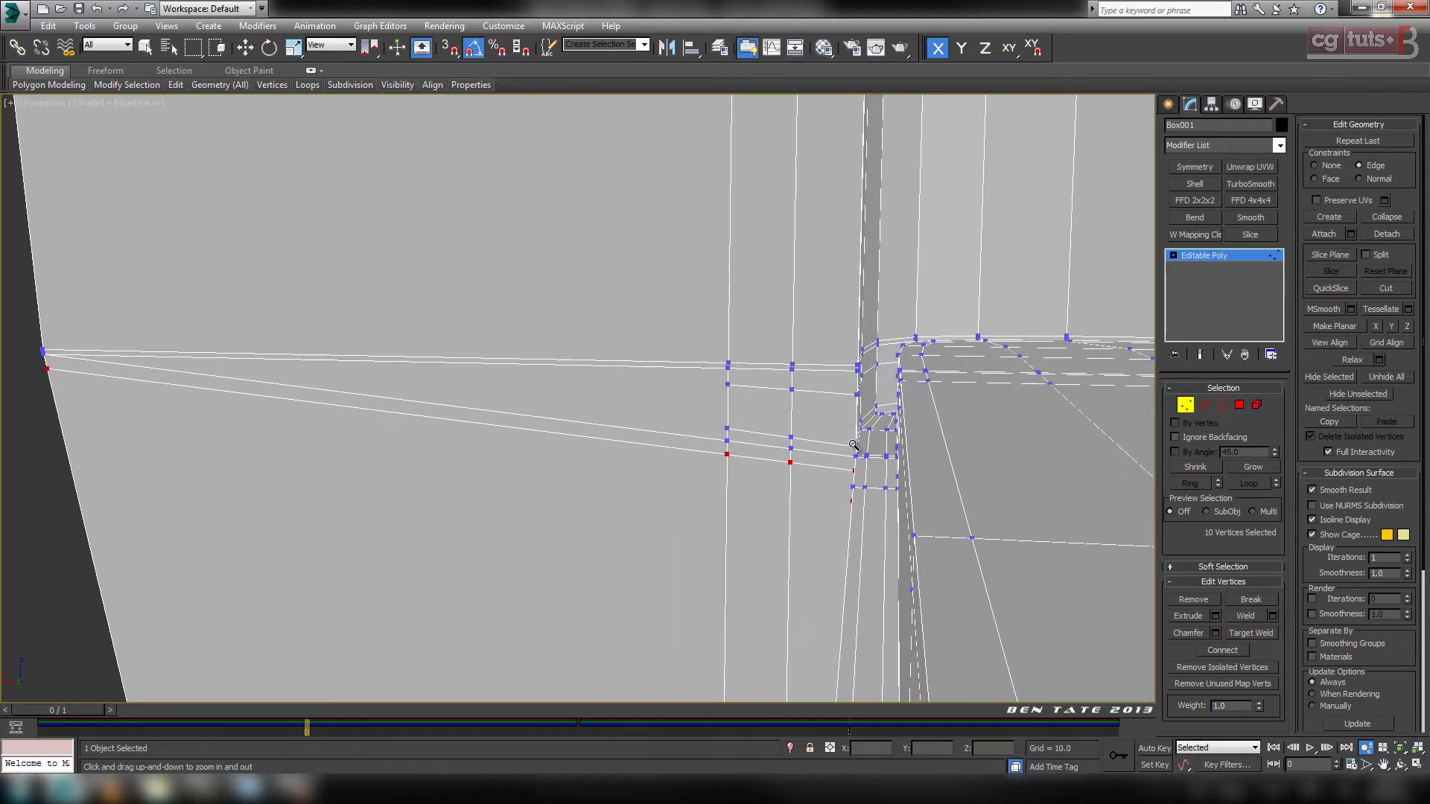
pyautogui.moveTo(852, 450); pyautogui.dragTo(891, 443, button='middle')
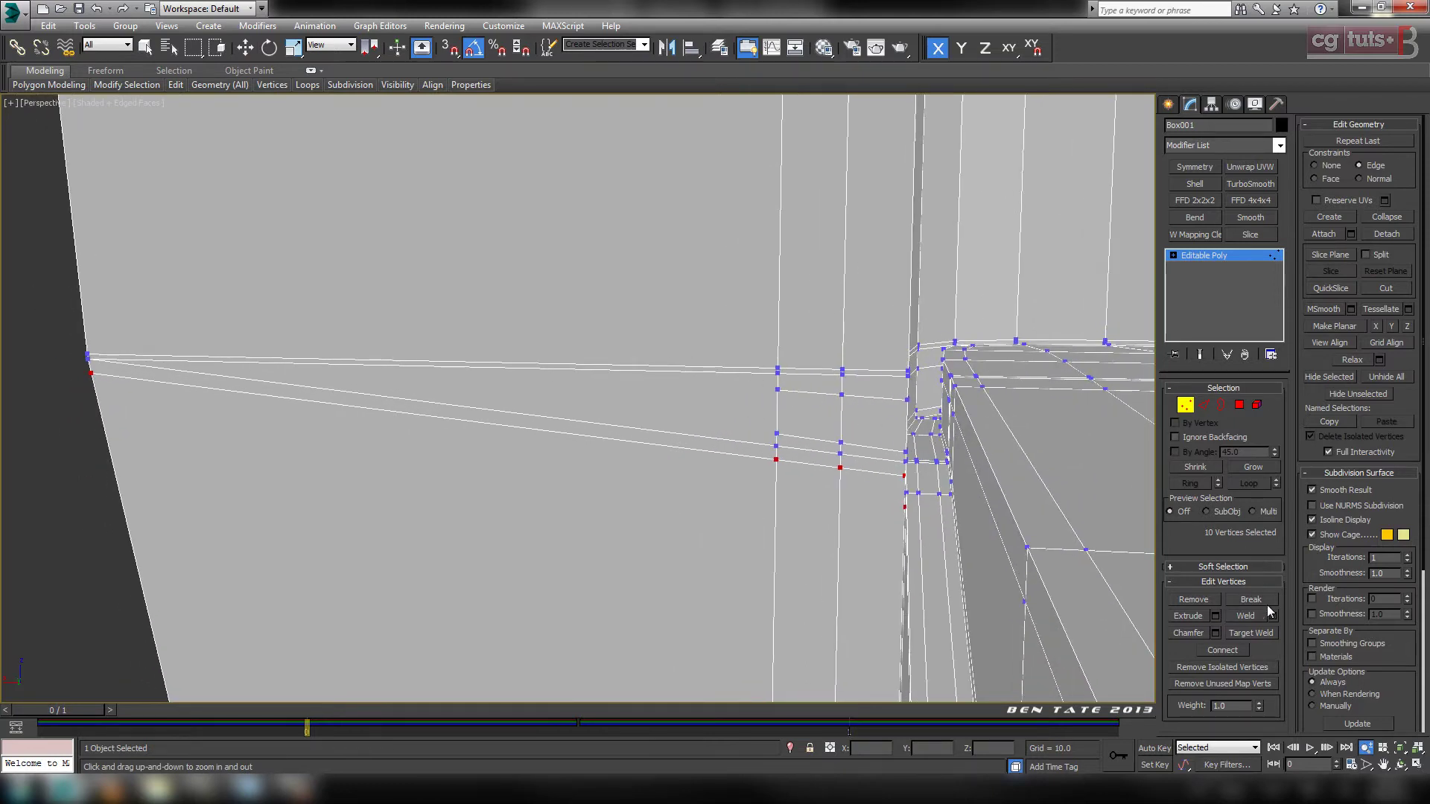
# Target-weld the upper vertex cluster on the flange's outer support loop into one vertex and the lower cluster into another.
pyautogui.click(1252, 633)
pyautogui.moveTo(558, 414); pyautogui.dragTo(488, 424, button='middle')
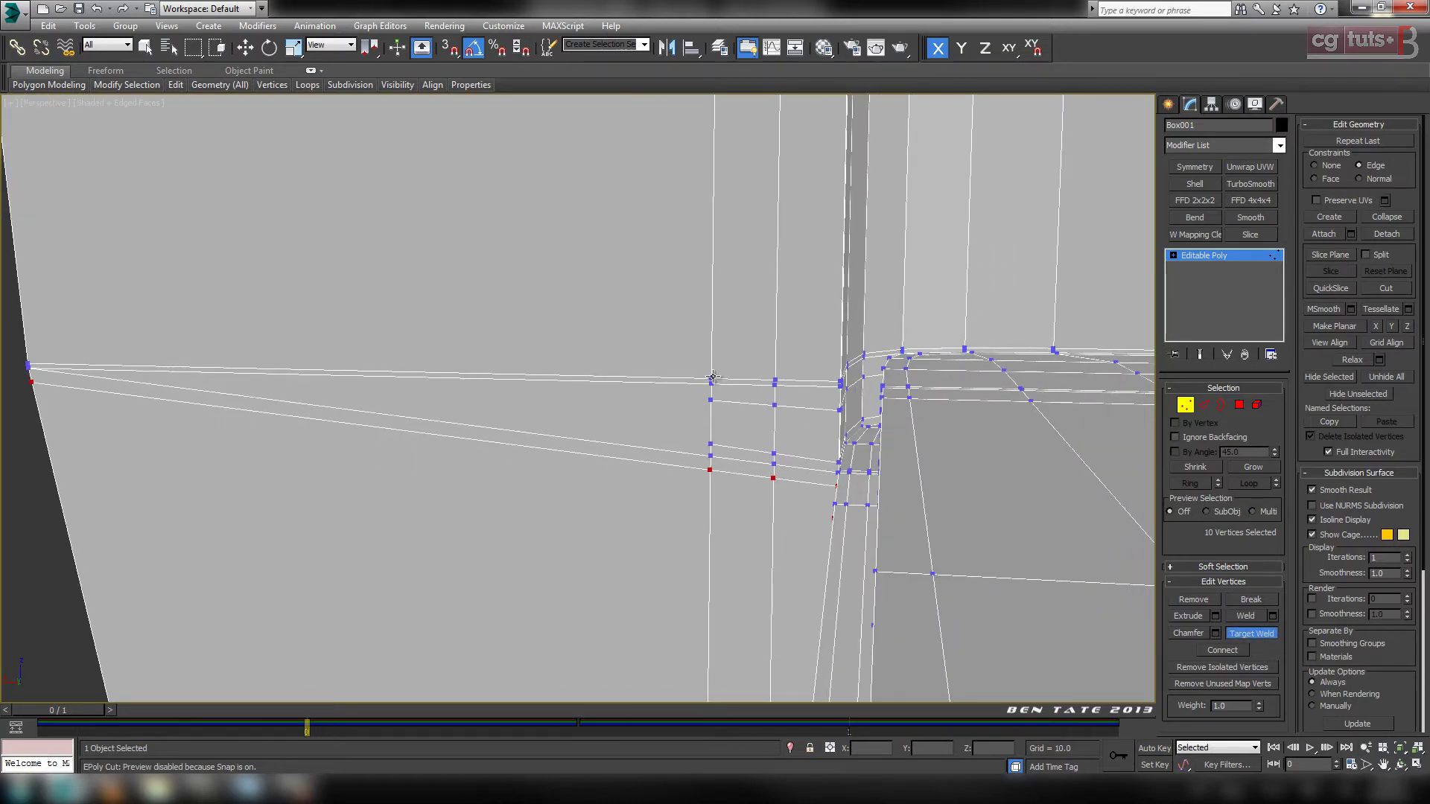
pyautogui.click(712, 383)
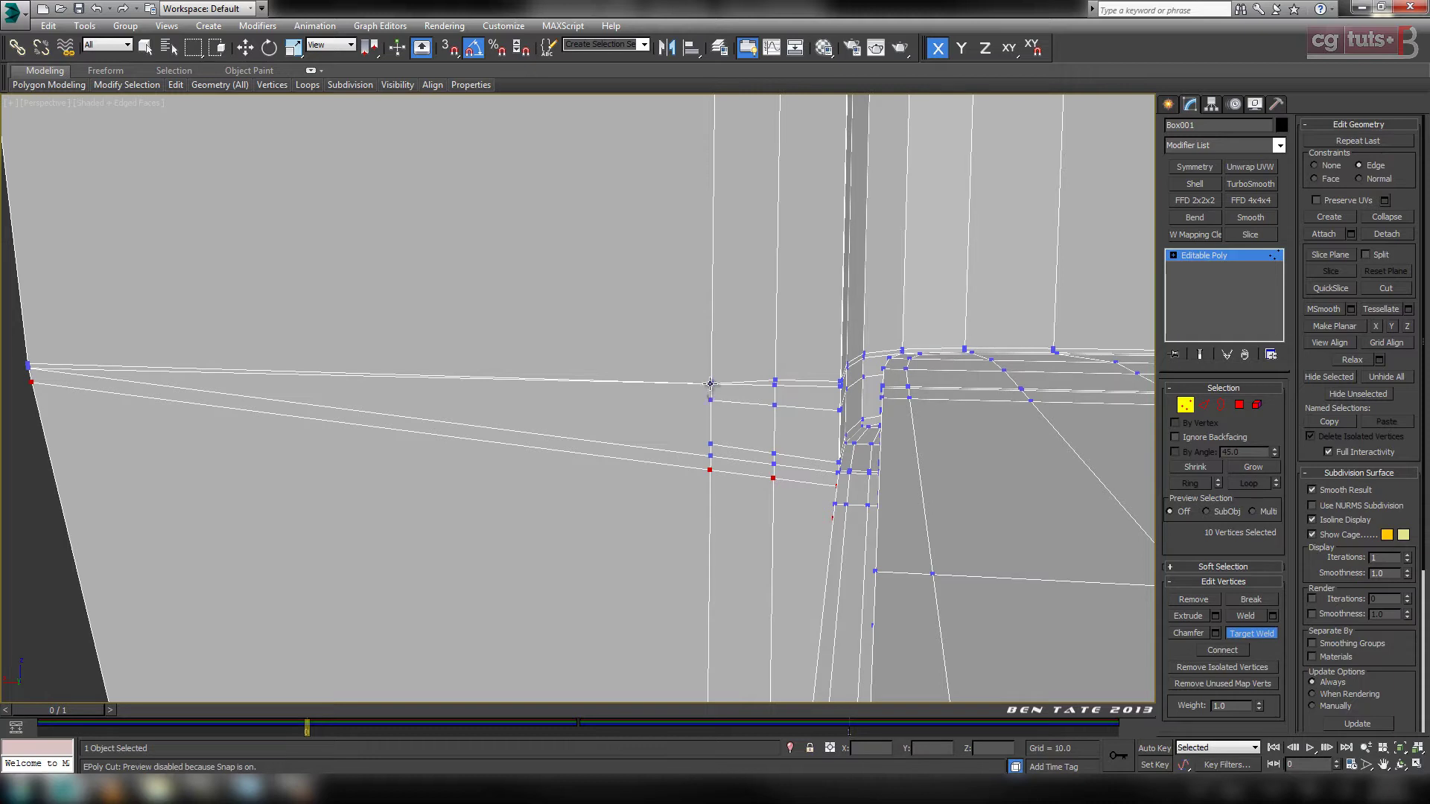
pyautogui.click(711, 384)
pyautogui.moveTo(737, 434); pyautogui.dragTo(758, 411, button='middle')
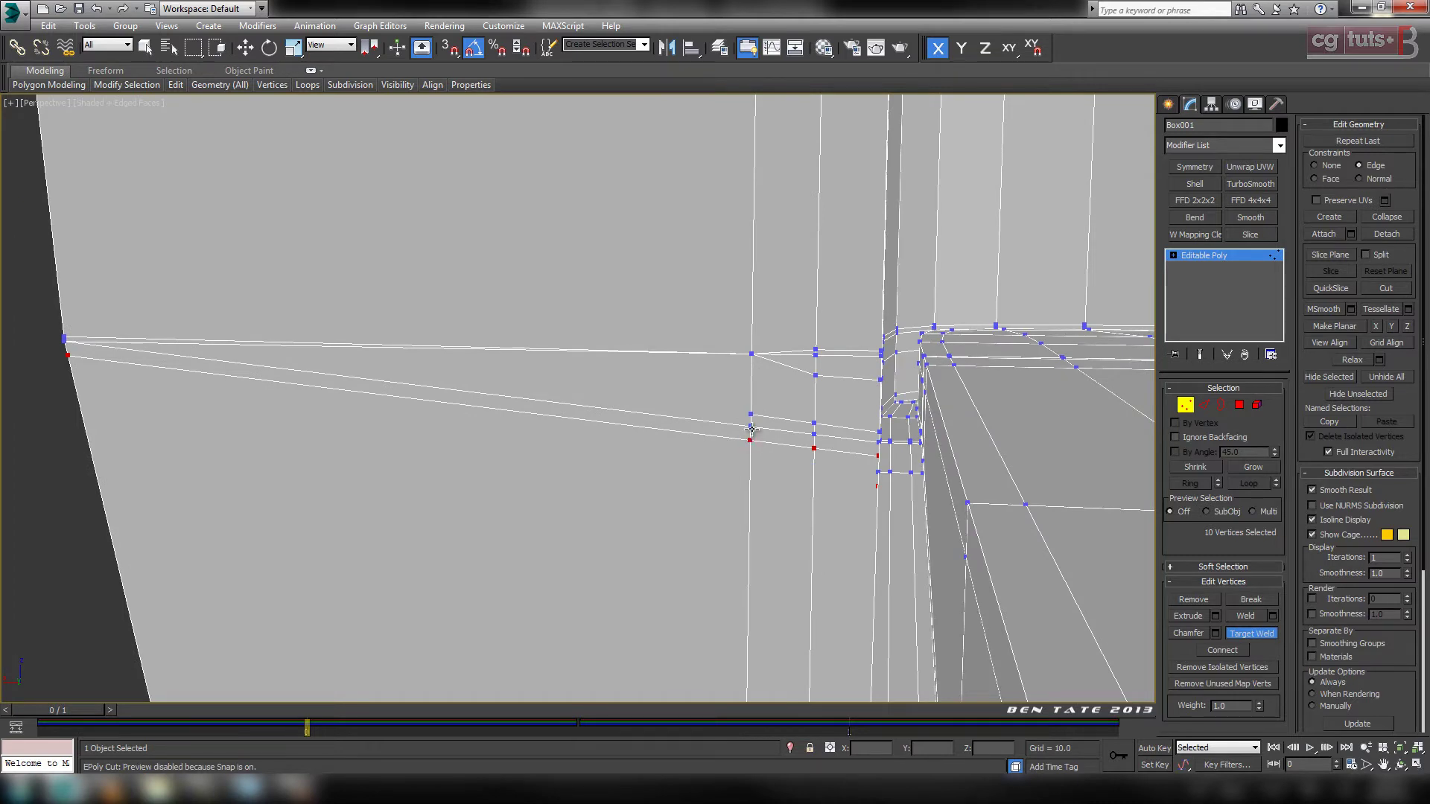
pyautogui.click(751, 429)
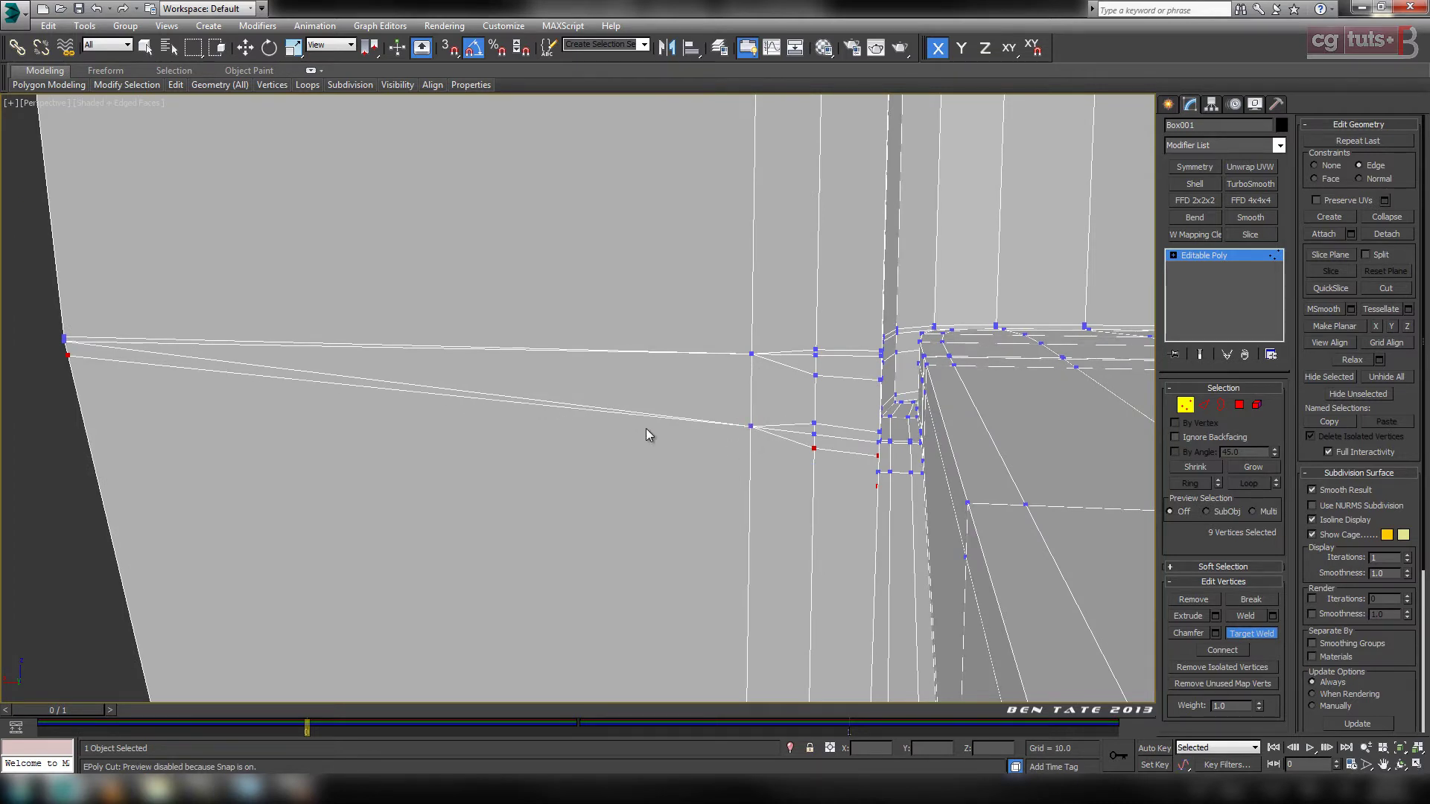
pyautogui.moveTo(646, 435); pyautogui.dragTo(725, 437, button='middle')
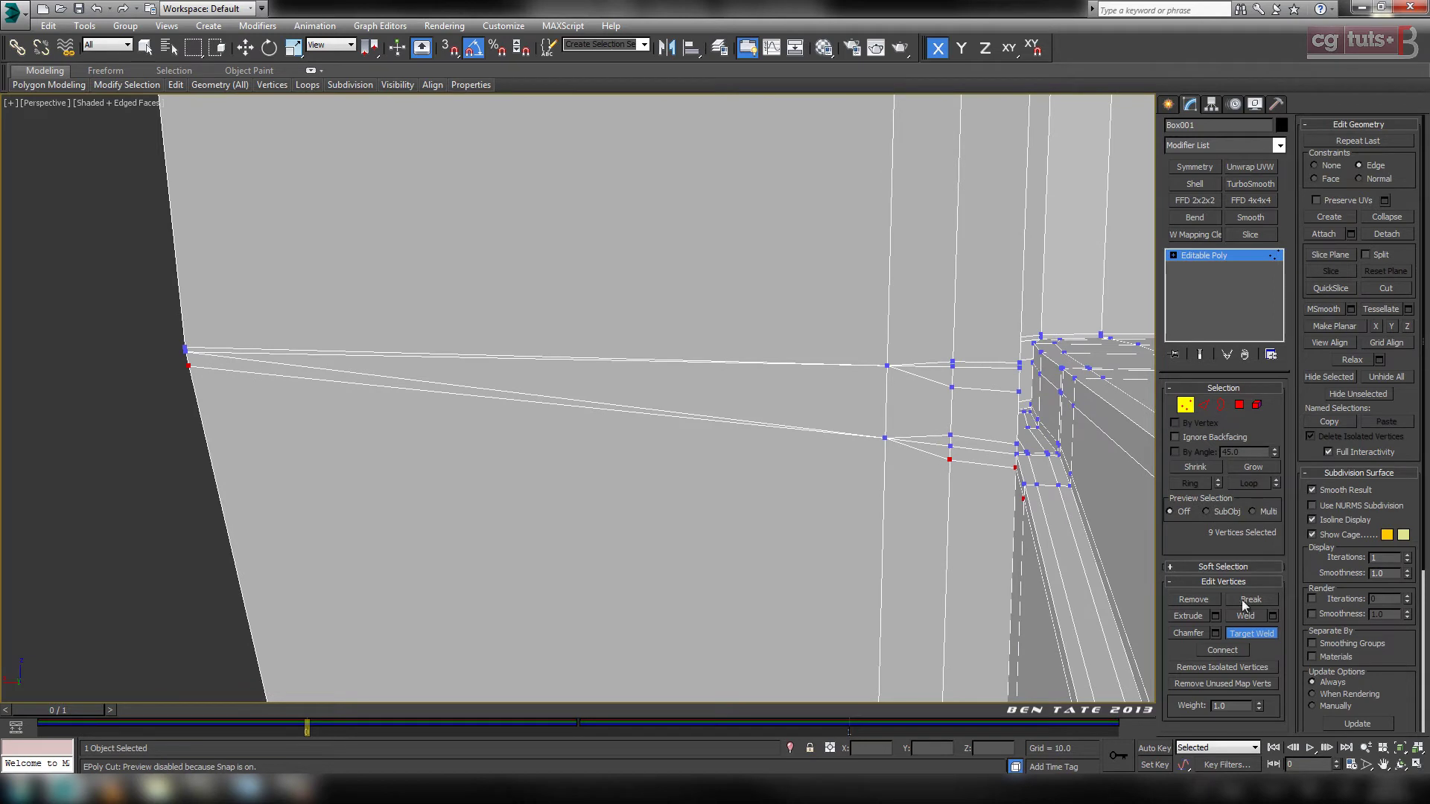
pyautogui.click(1244, 633)
# Remove the uppermost and lowermost edges running from the welded vertices to the flange's outer border.
pyautogui.click(1203, 406)
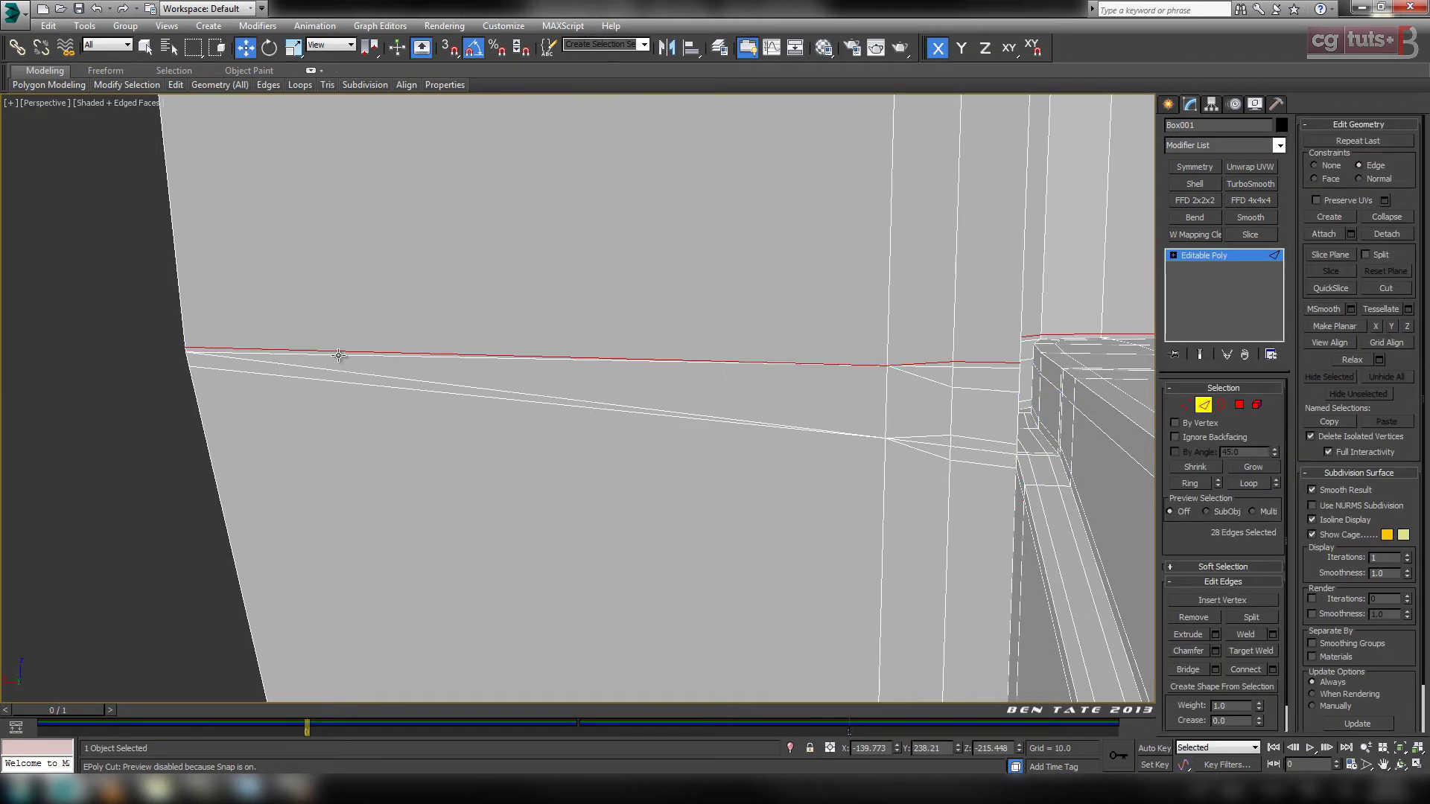
pyautogui.click(299, 350)
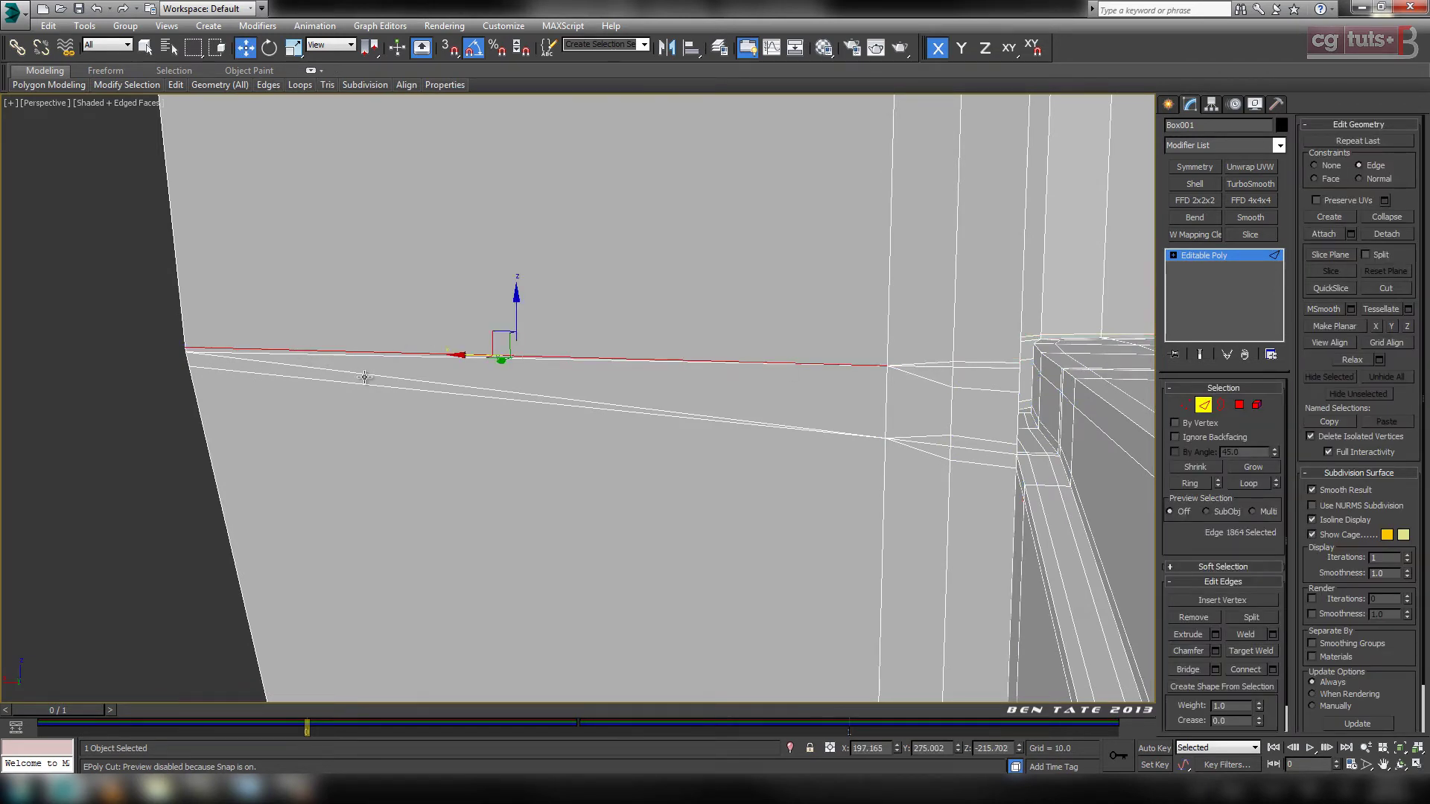
pyautogui.keyDown('ctrl'); pyautogui.click(278, 378); pyautogui.keyUp('ctrl')
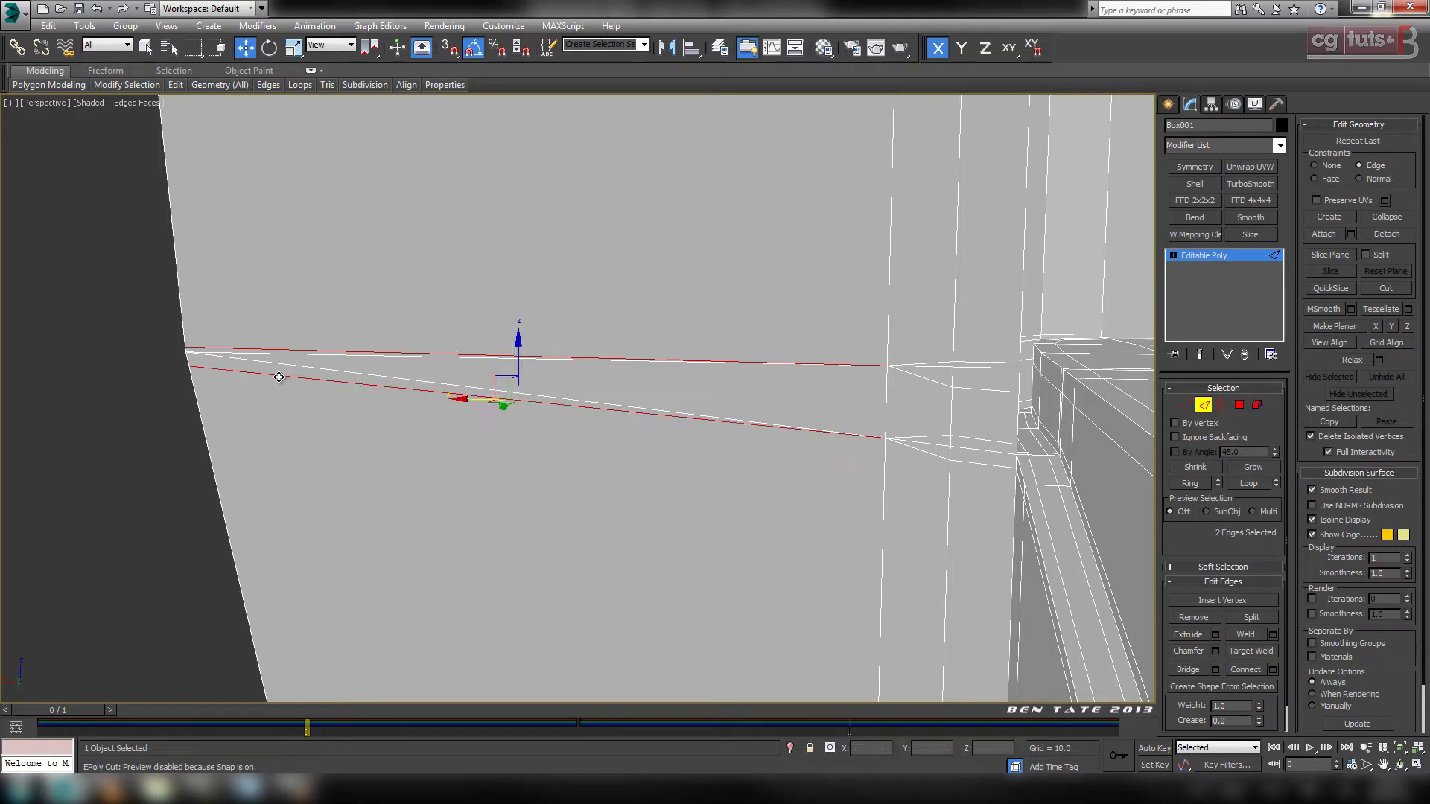
pyautogui.click(723, 553)
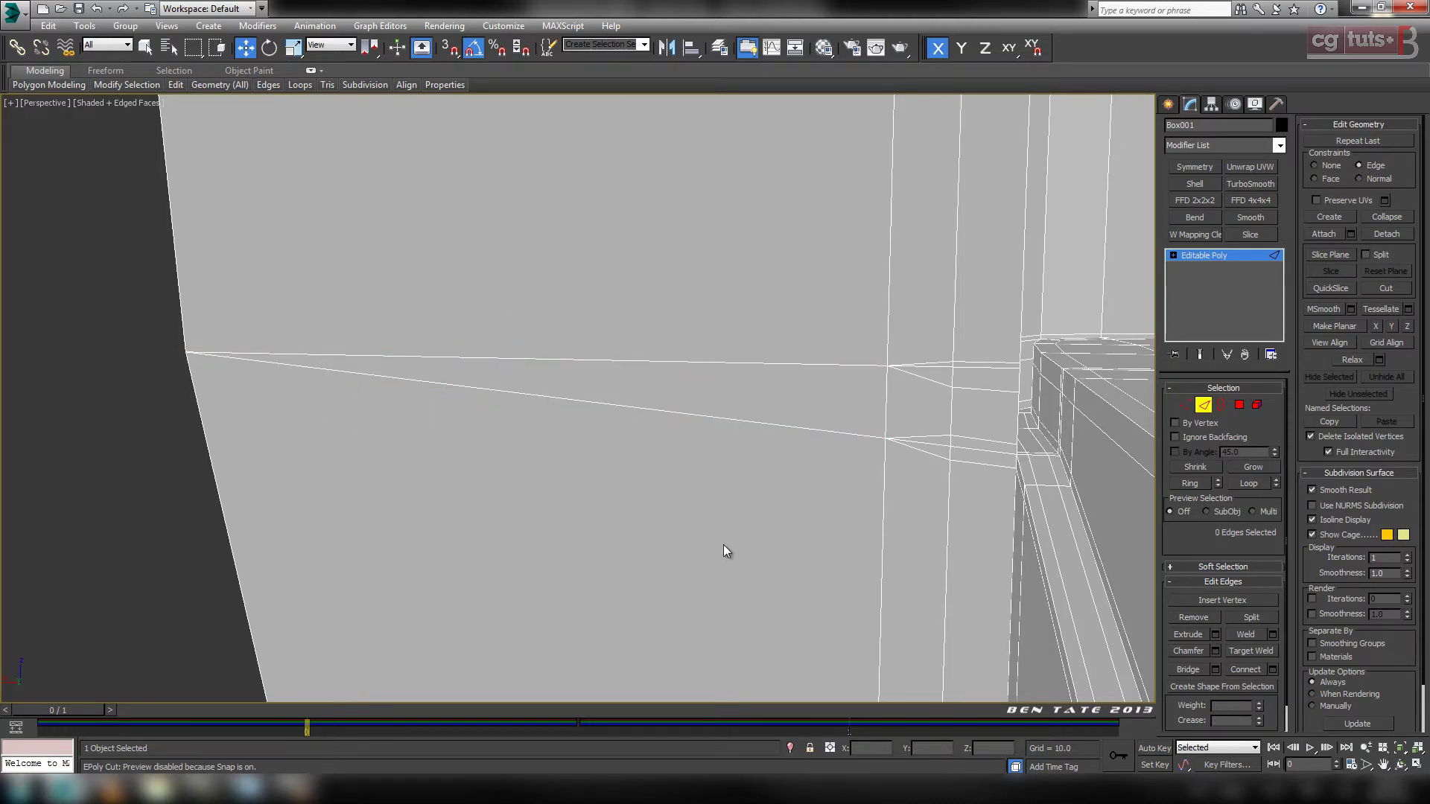
pyautogui.moveTo(722, 553); pyautogui.dragTo(787, 518, button='middle')
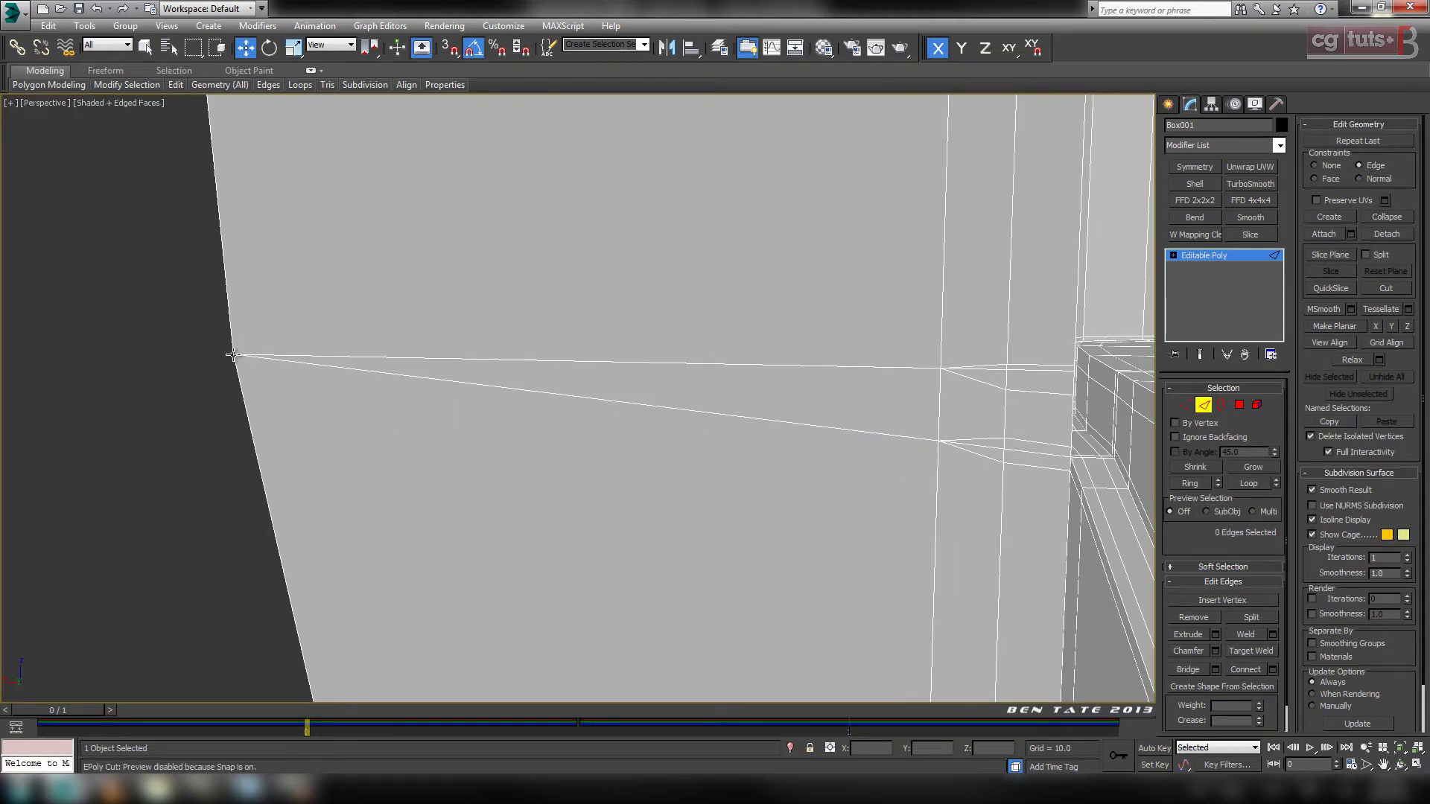
pyautogui.moveTo(844, 468); pyautogui.dragTo(855, 441, button='middle')
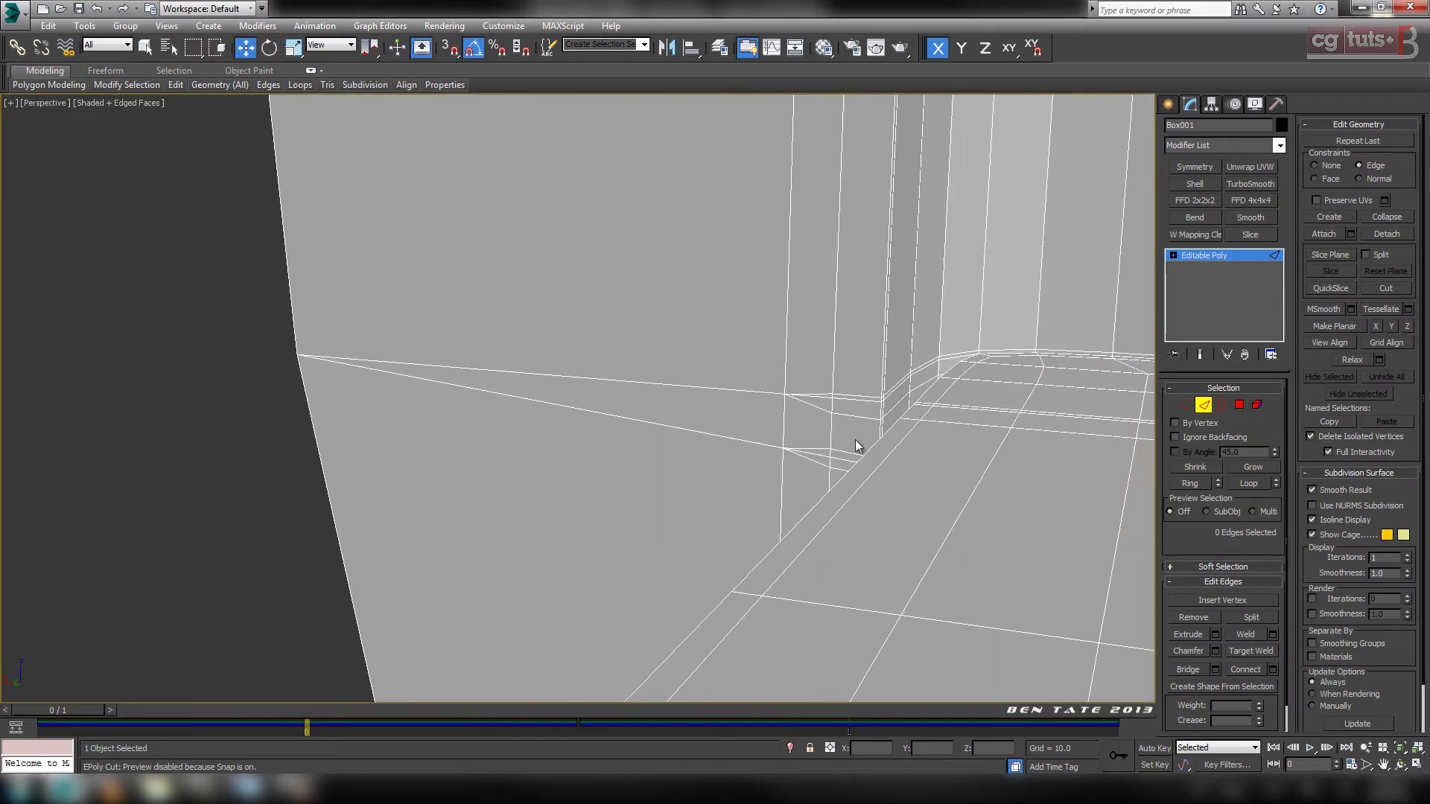
# Target-weld the upper vertex cluster on the other flange's outer support loop into one vertex.
pyautogui.moveTo(918, 519); pyautogui.dragTo(634, 444, button='middle')
pyautogui.hotkey('shift', 'z')
pyautogui.hotkey('shift', 'z')
pyautogui.hotkey('shift', 'z')
pyautogui.hotkey('shift', 'z')
pyautogui.hotkey('shift', 'z')
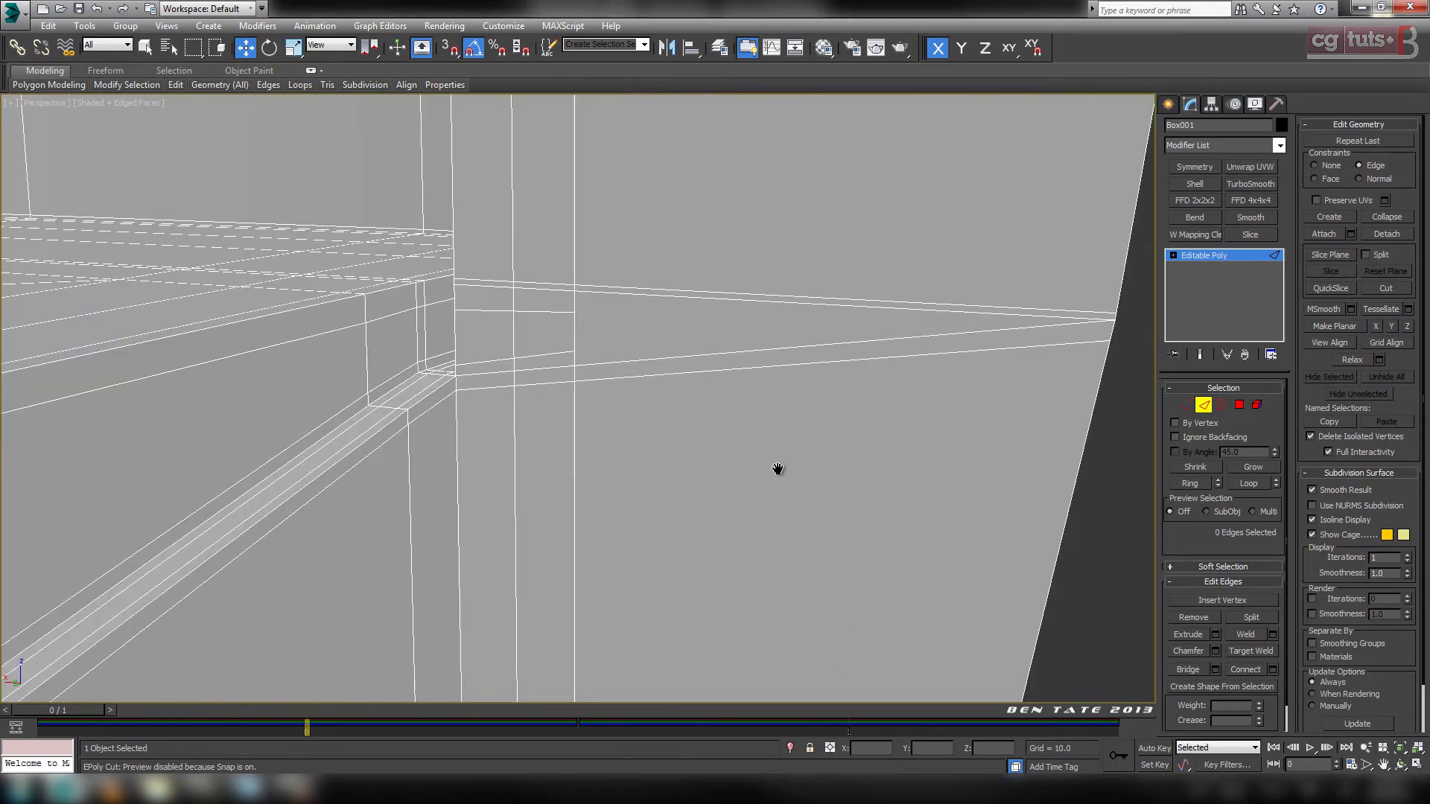
pyautogui.click(1185, 406)
pyautogui.click(1251, 633)
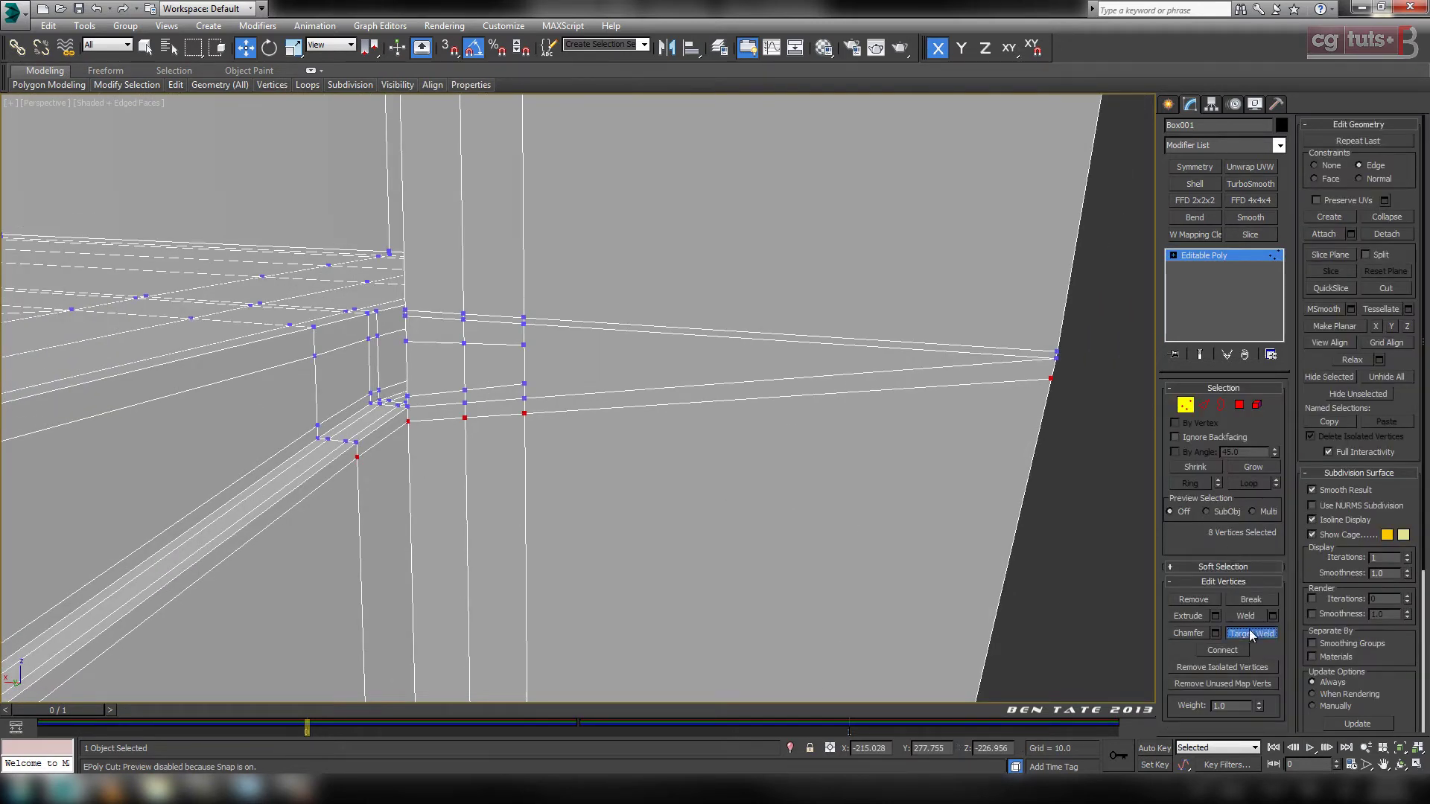
pyautogui.scroll(4, 568, 405)
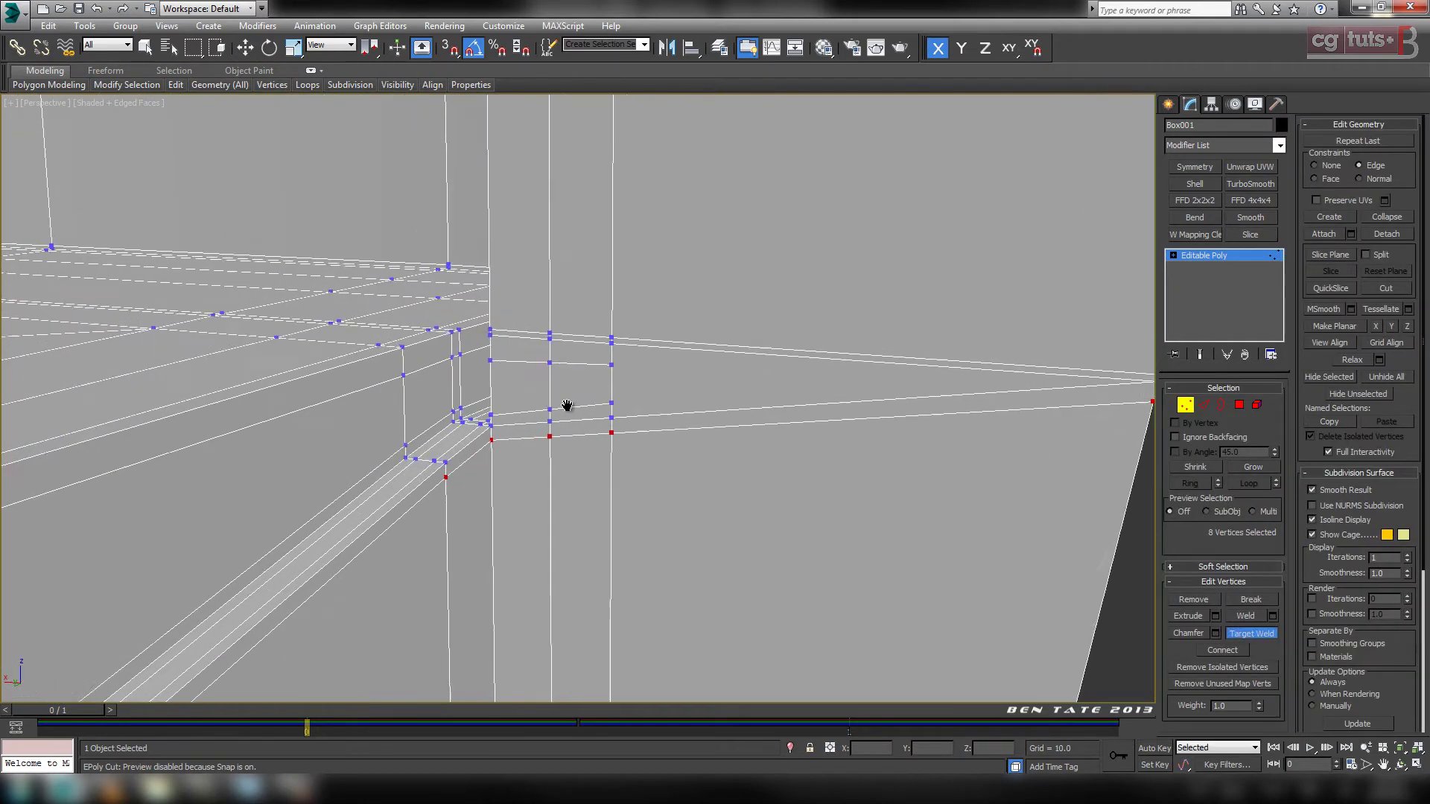
pyautogui.click(624, 347)
pyautogui.click(625, 354)
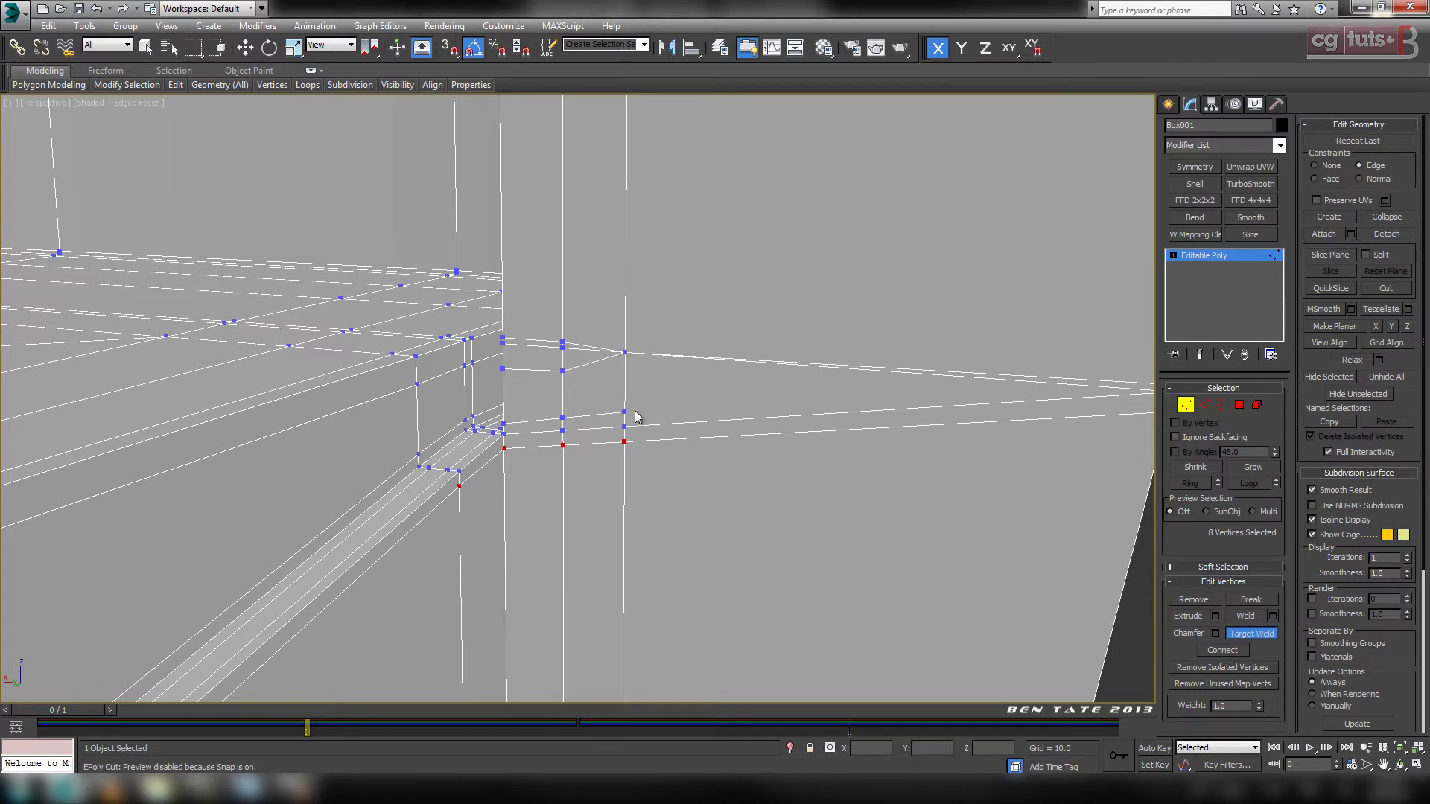
# Target-weld the lower vertex cluster on the same flange support loop into one vertex.
pyautogui.click(624, 412)
pyautogui.click(624, 428)
pyautogui.click(624, 441)
pyautogui.click(625, 427)
# Target-weld the neighbouring vertices on this flange's outer border into a single vertex and finish vertex editing.
pyautogui.moveTo(855, 432); pyautogui.dragTo(796, 429, button='middle')
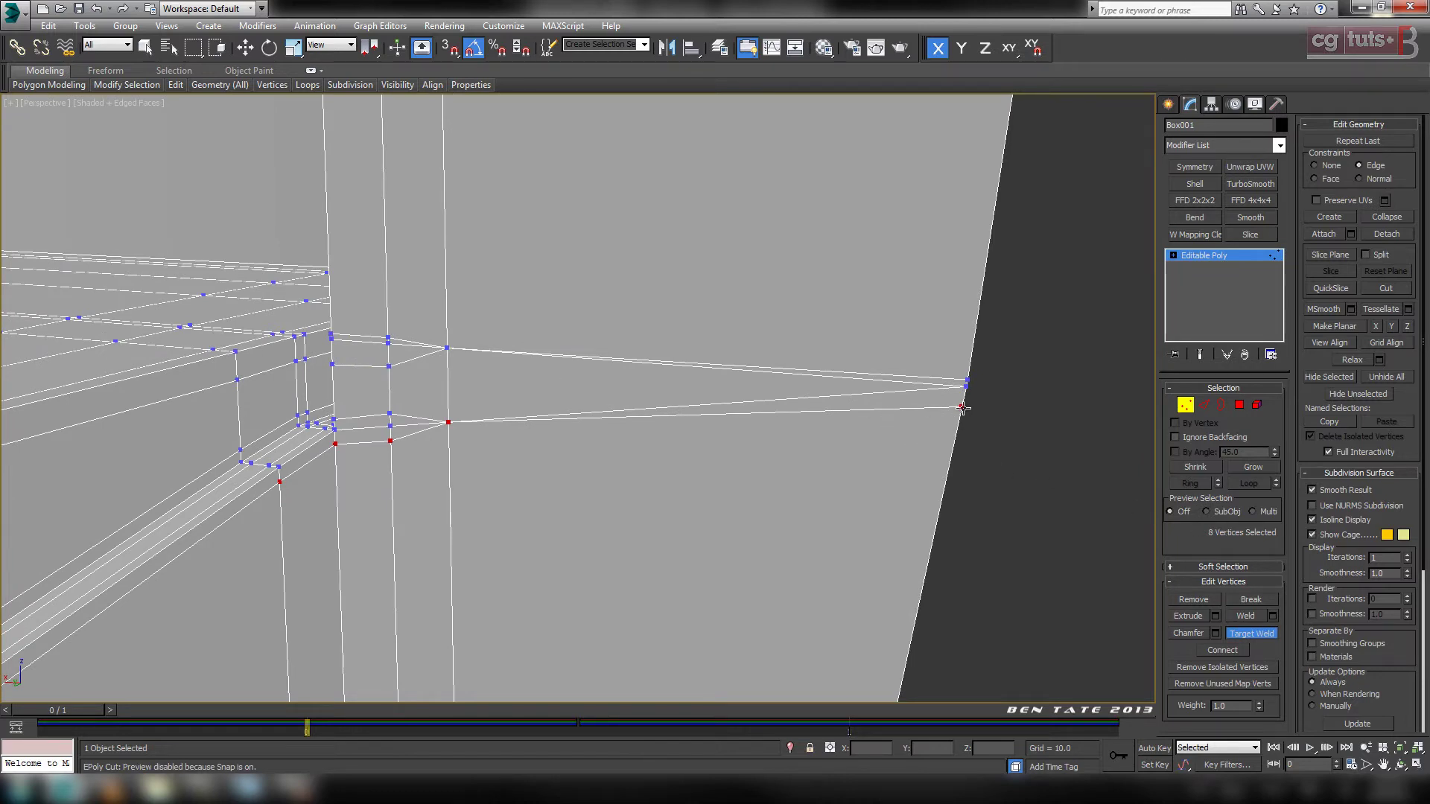
pyautogui.click(967, 382)
pyautogui.click(968, 385)
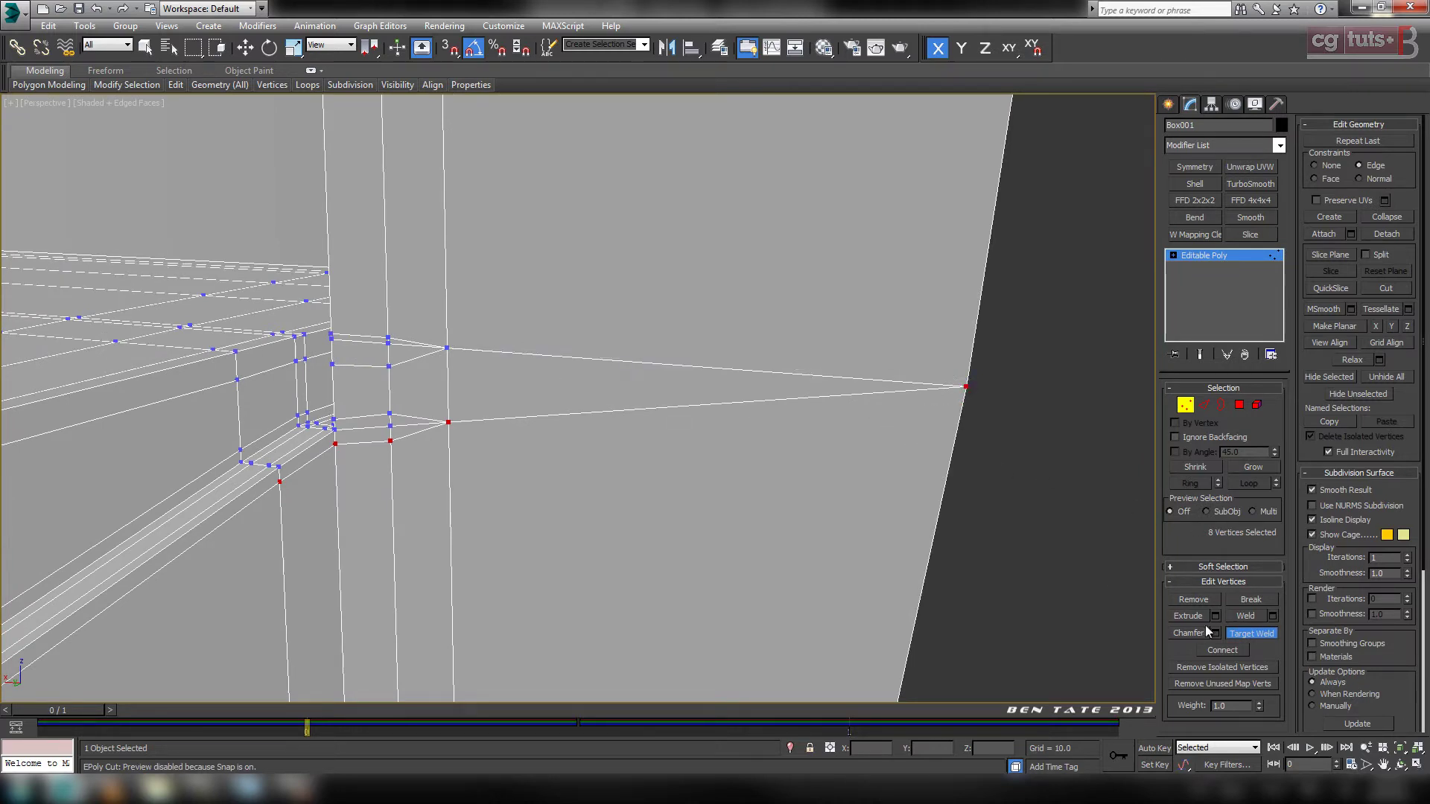
pyautogui.click(1240, 633)
pyautogui.click(1186, 404)
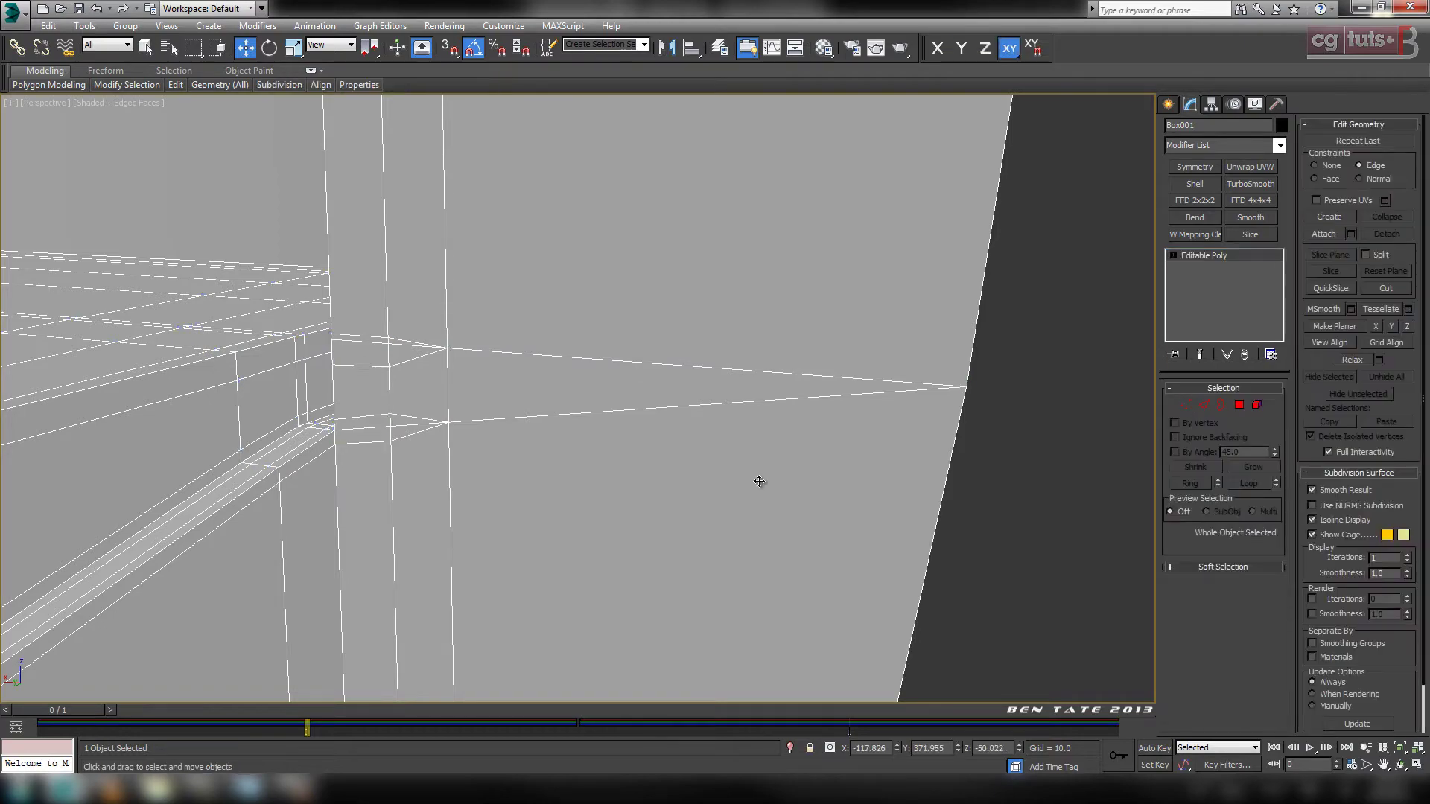
# Review the whole model, then switch to the reference images folder and view the photo 047_TassimoT65.
pyautogui.keyDown('alt'); pyautogui.moveTo(757, 482); pyautogui.dragTo(830, 556, button='middle'); pyautogui.keyUp('alt')
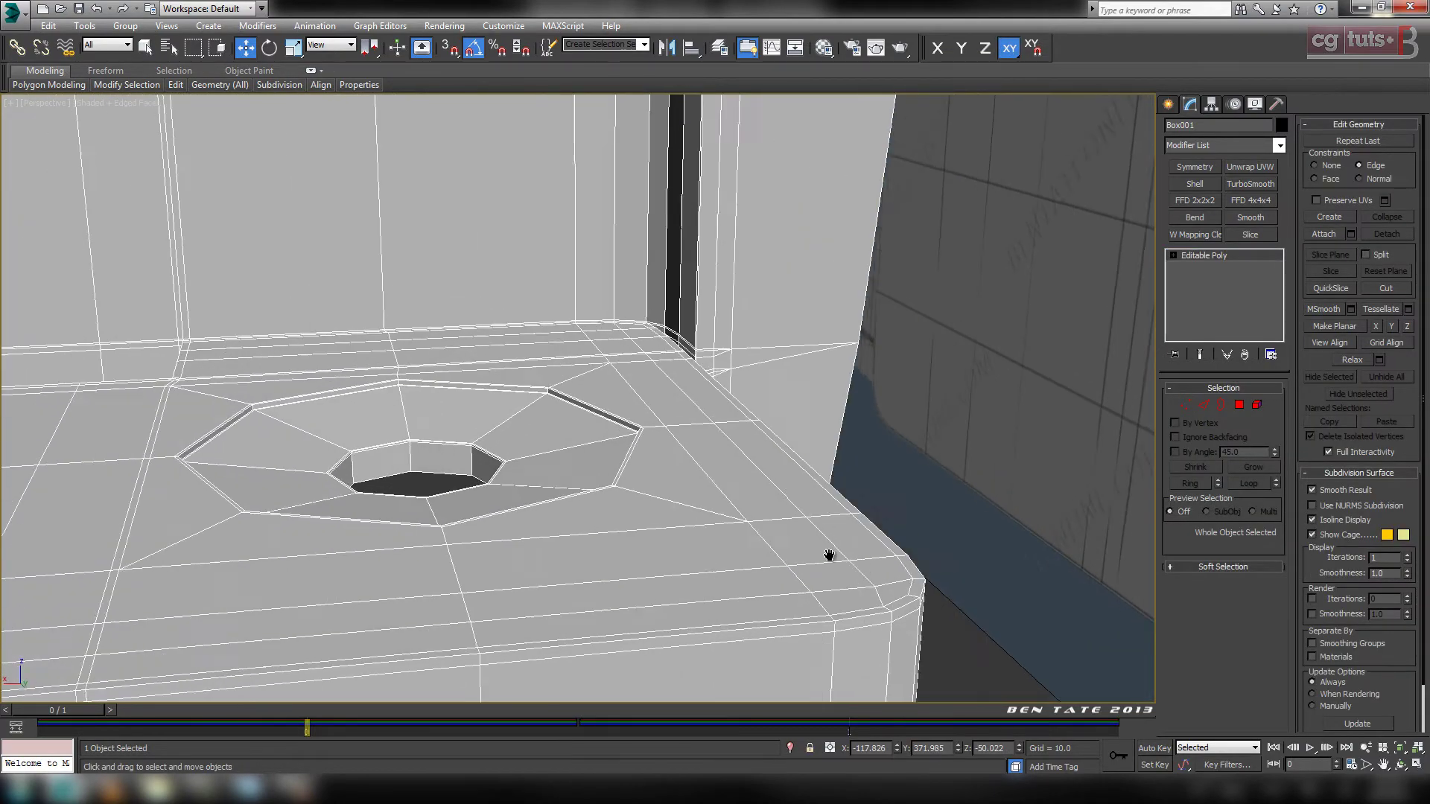
pyautogui.scroll(-6, 808, 506)
pyautogui.keyDown('alt'); pyautogui.moveTo(804, 488); pyautogui.dragTo(670, 195, button='middle'); pyautogui.keyUp('alt')
pyautogui.scroll(-8, 770, 493)
pyautogui.scroll(5, 728, 439)
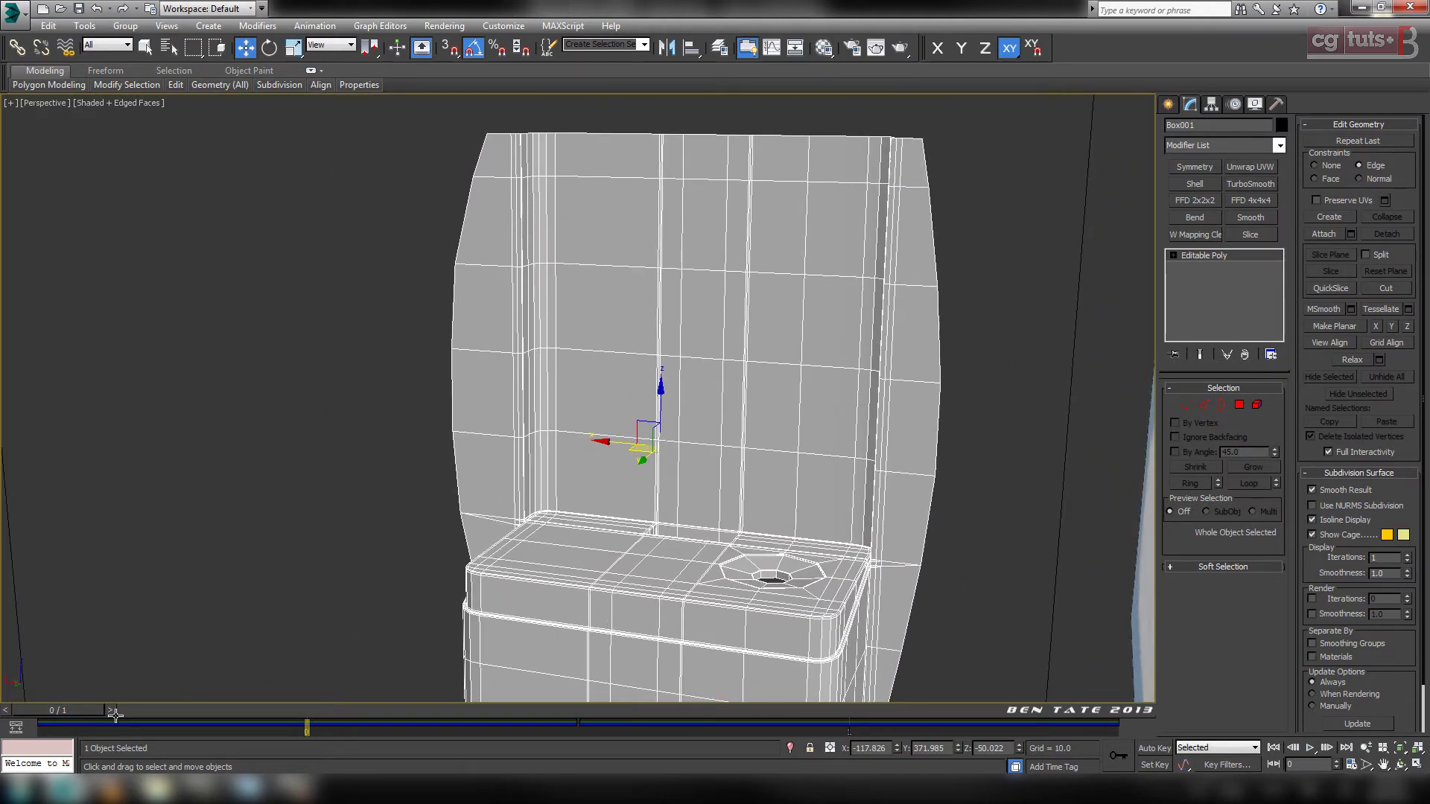
pyautogui.moveTo(242, 789)
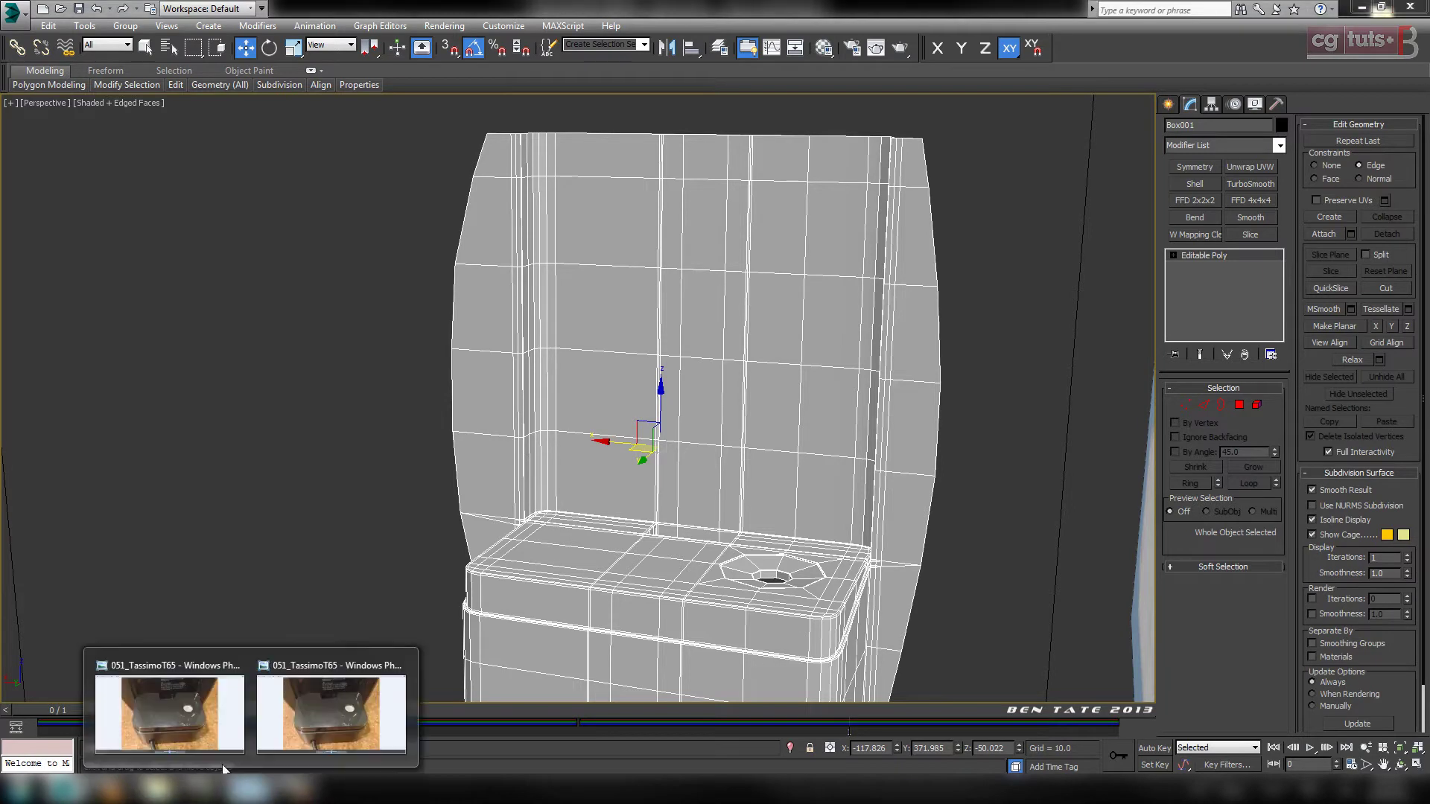
pyautogui.click(168, 790)
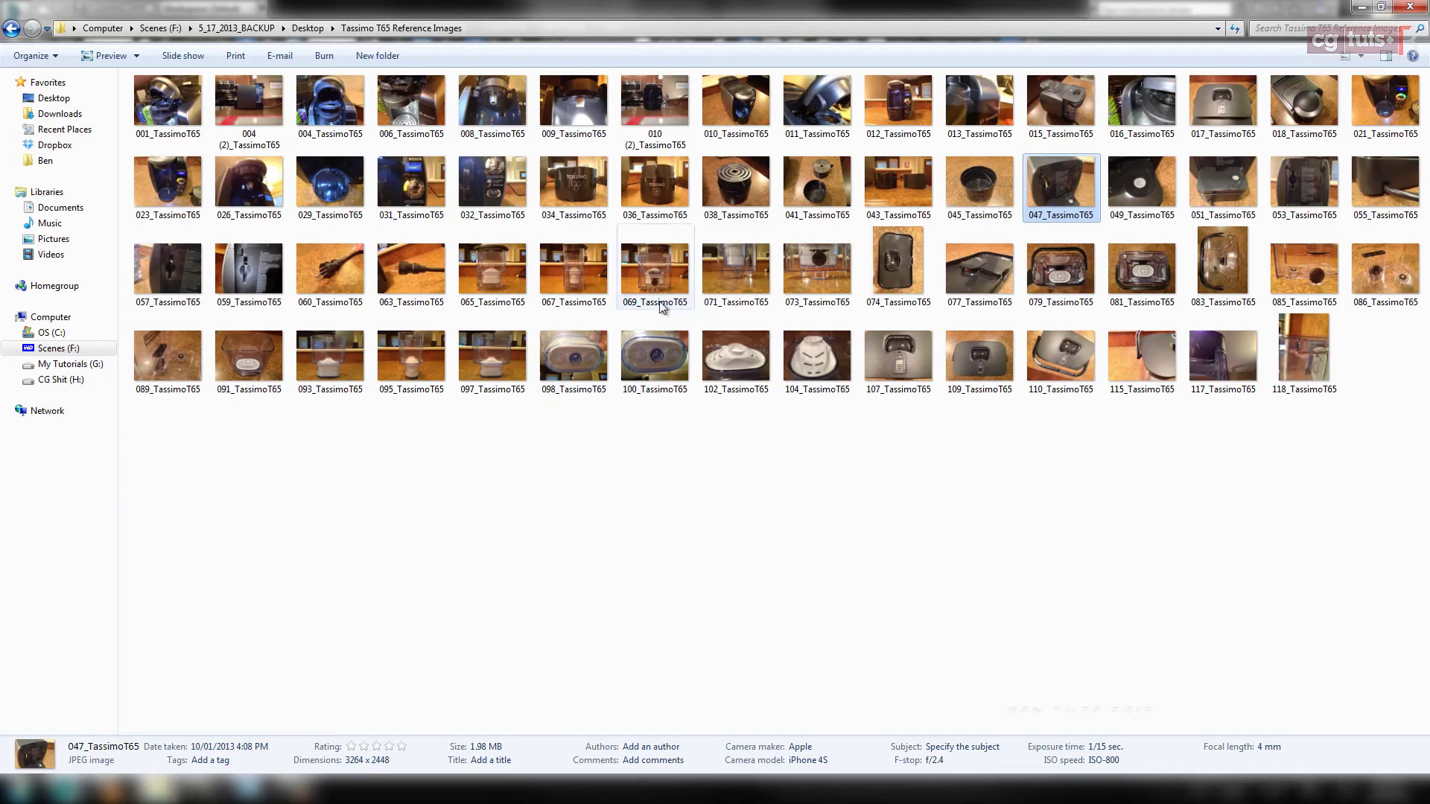
pyautogui.doubleClick(1068, 181)
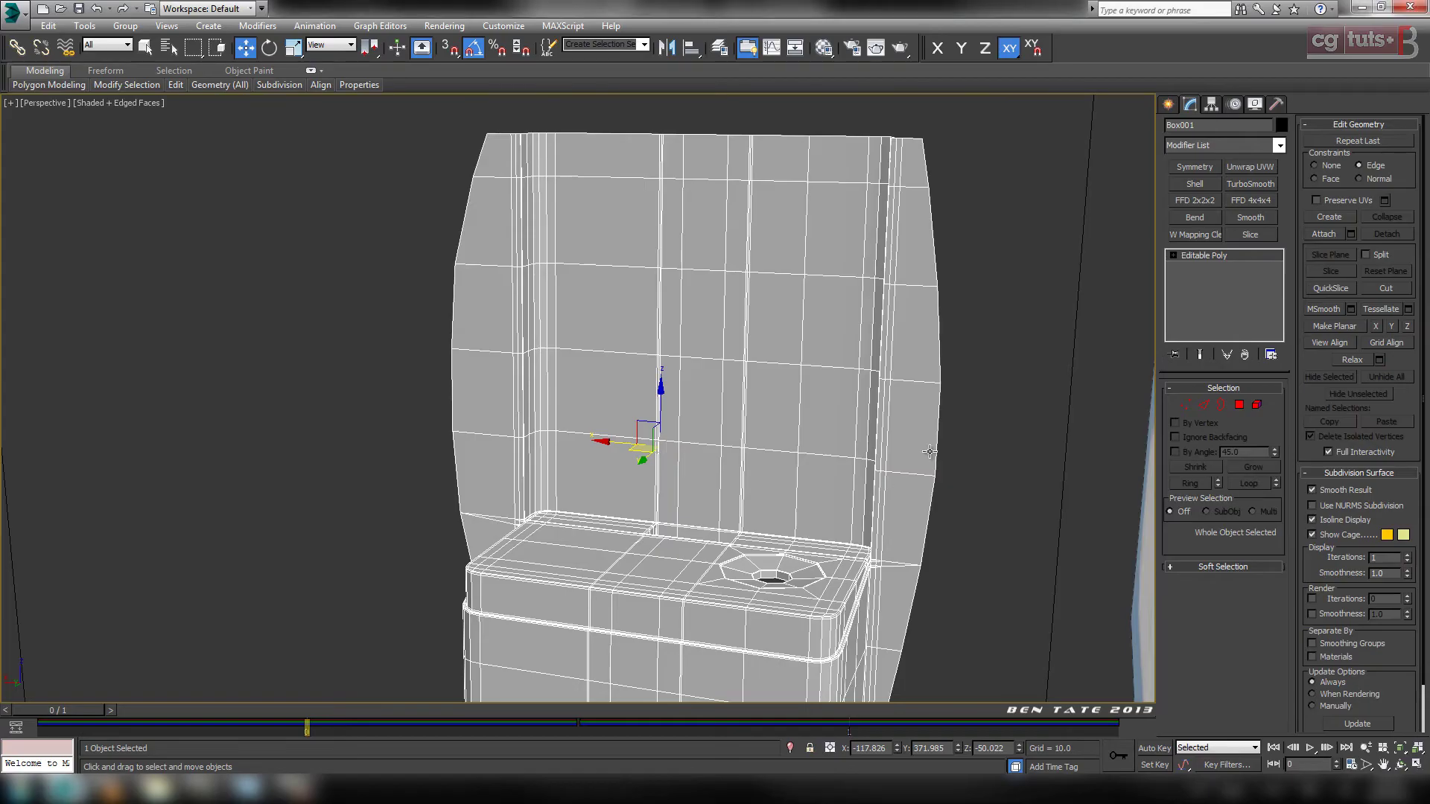
# In the Back view, connect all vertical edges in the body's third band from the top with 1 segment, Pinch 0 and Slide 0.
pyautogui.keyDown('alt'); pyautogui.moveTo(927, 452); pyautogui.dragTo(867, 447, button='middle'); pyautogui.keyUp('alt')
pyautogui.hotkey('alt', 'w')
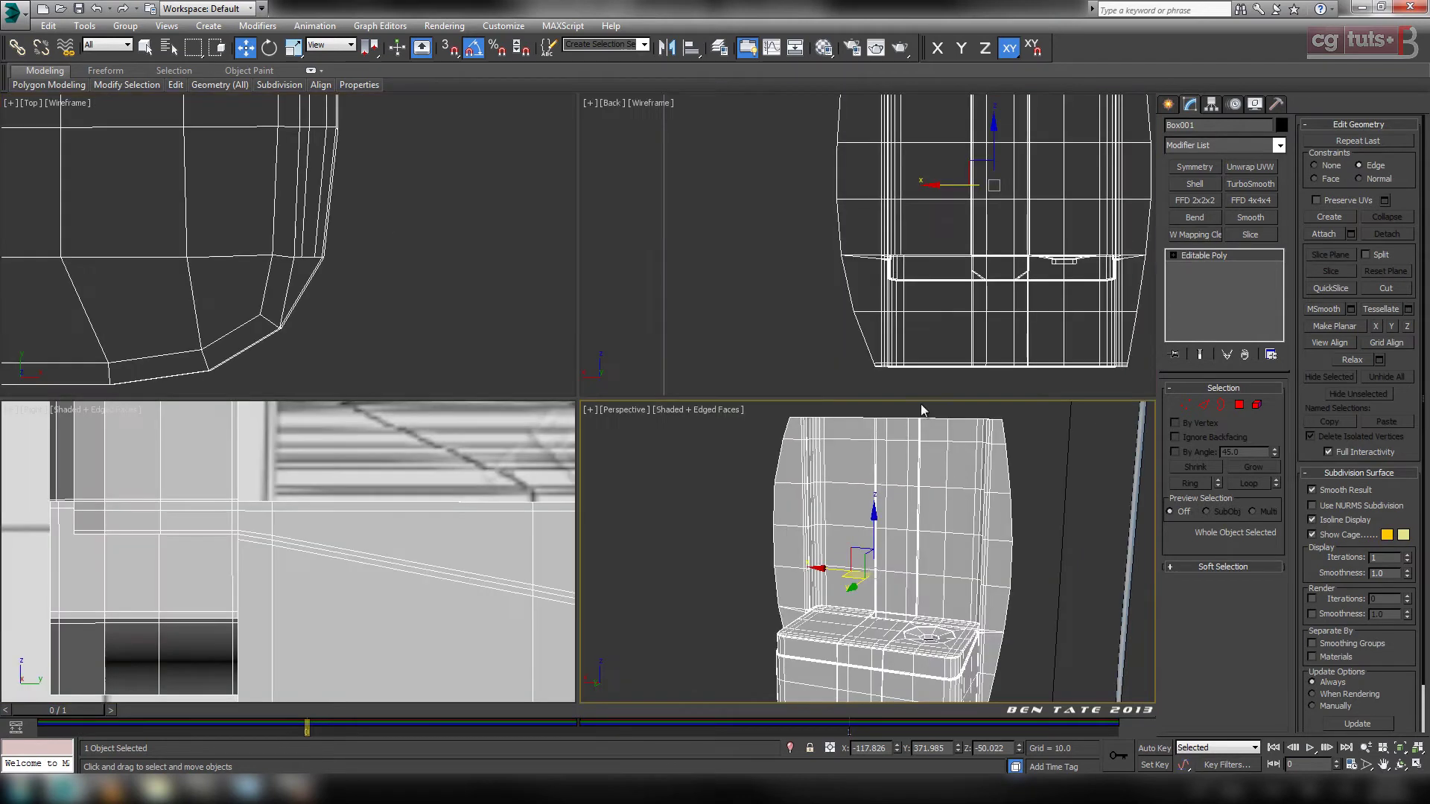
pyautogui.hotkey('alt', 'w')
pyautogui.scroll(-3, 897, 367)
pyautogui.moveTo(913, 313); pyautogui.dragTo(789, 368, button='middle')
pyautogui.click(1205, 405)
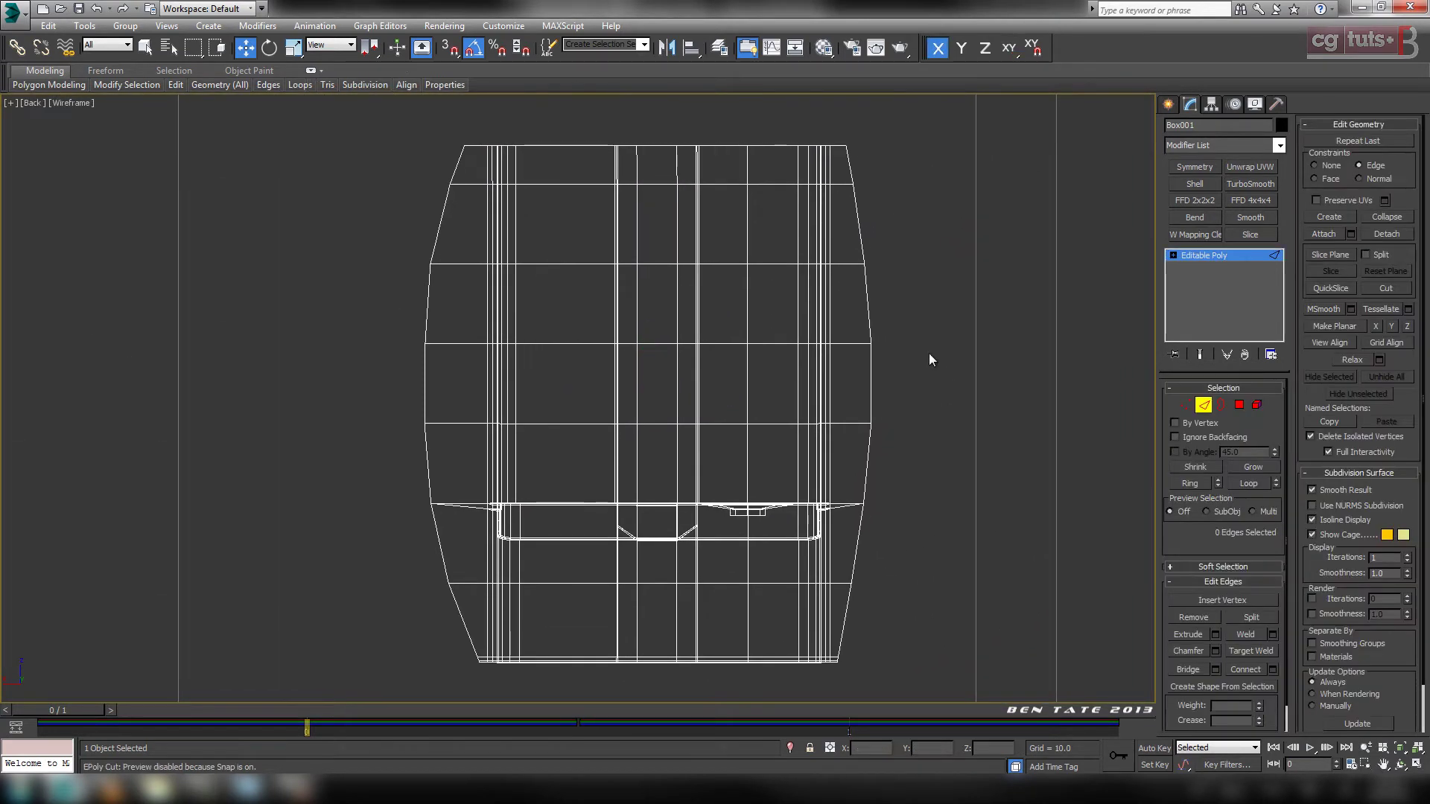
pyautogui.moveTo(796, 263); pyautogui.dragTo(778, 266, button='middle')
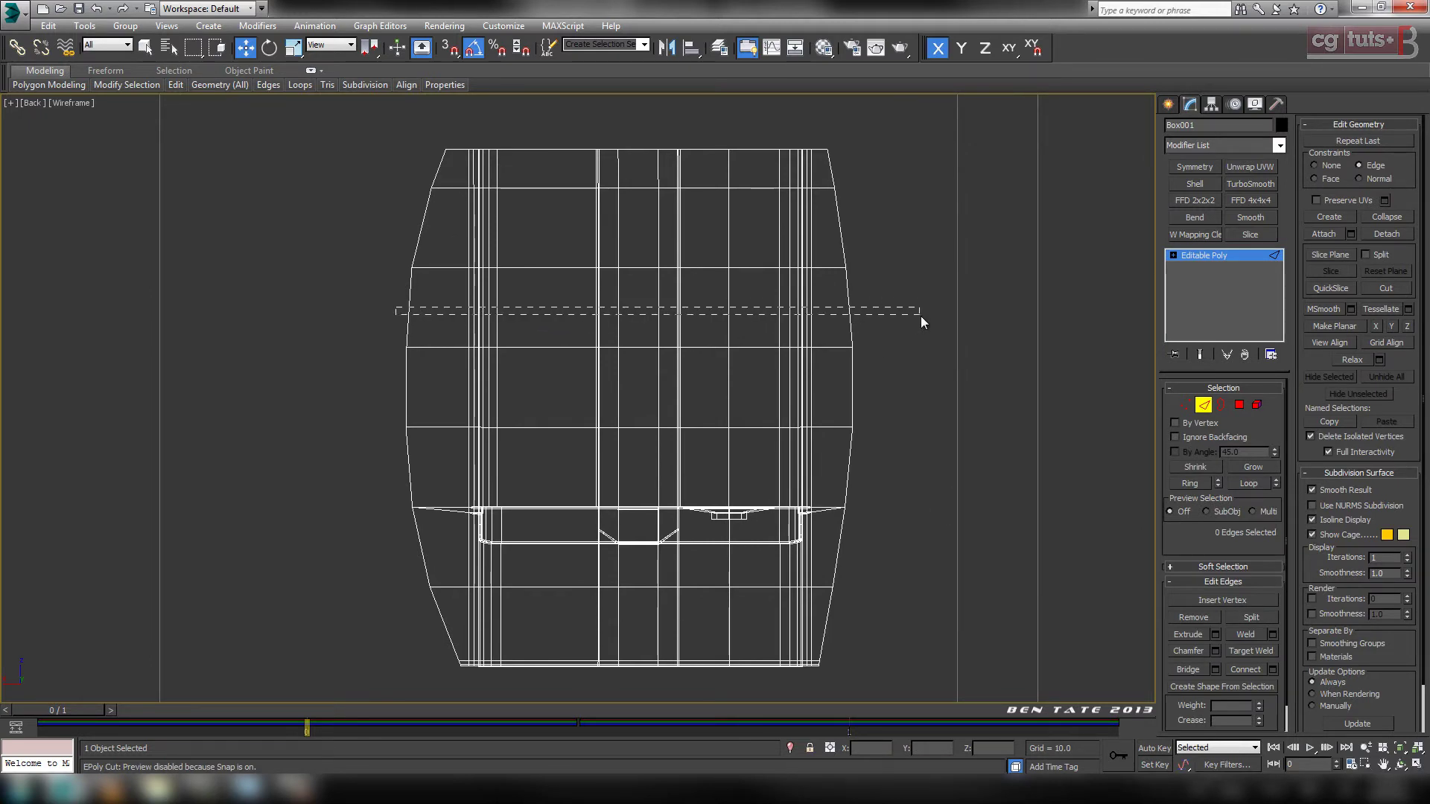
pyautogui.moveTo(922, 325); pyautogui.dragTo(922, 325)
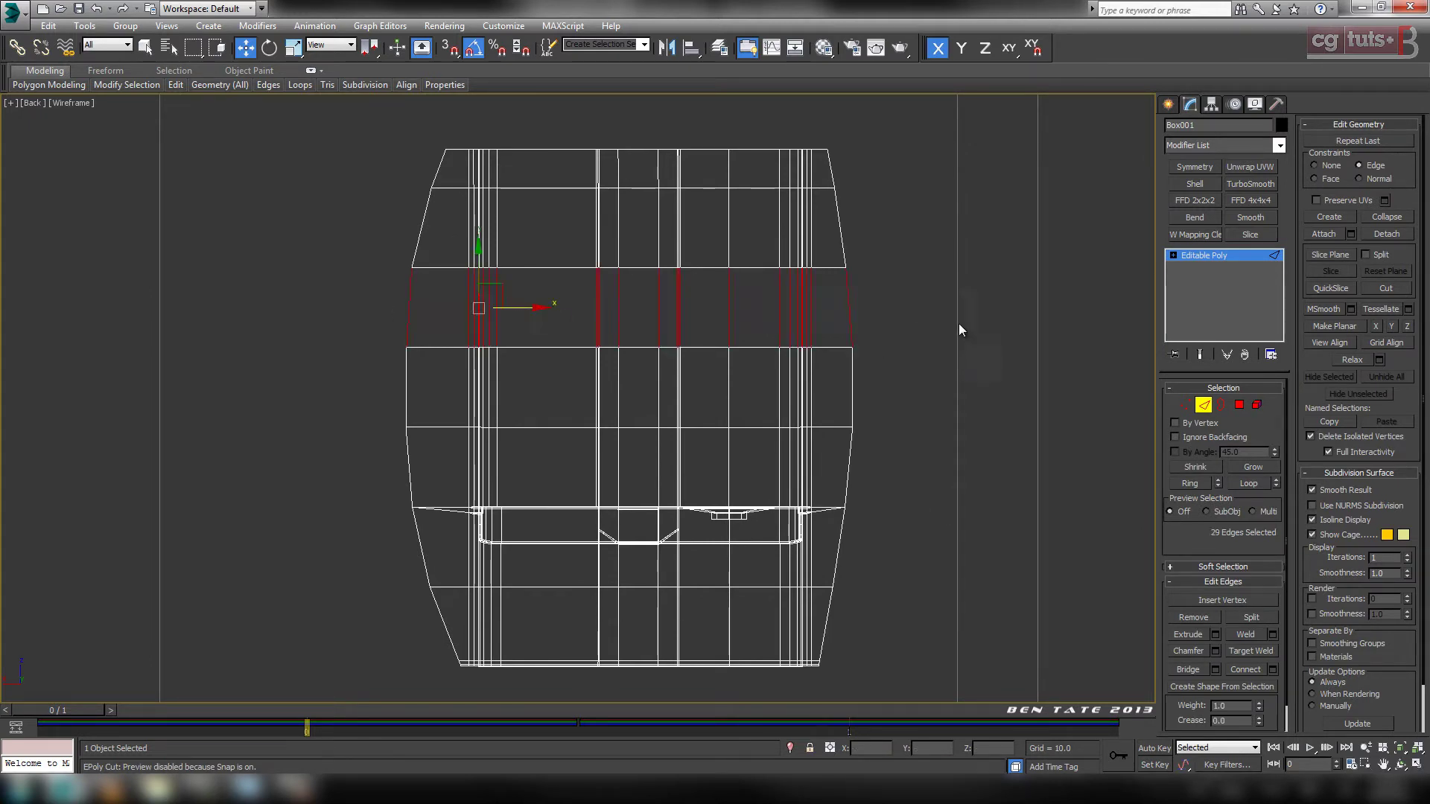
pyautogui.moveTo(959, 323); pyautogui.dragTo(909, 325, button='middle')
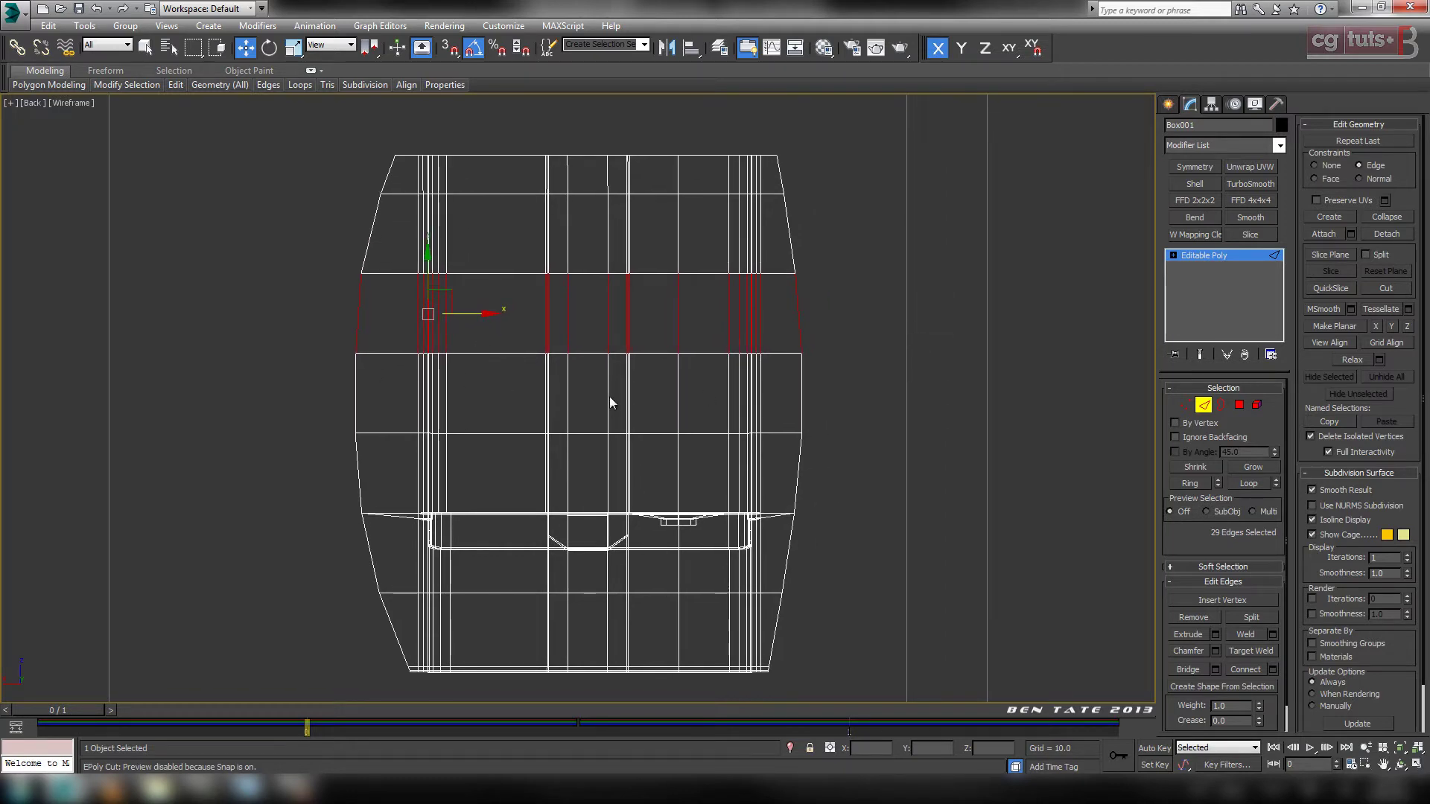
pyautogui.click(1273, 669)
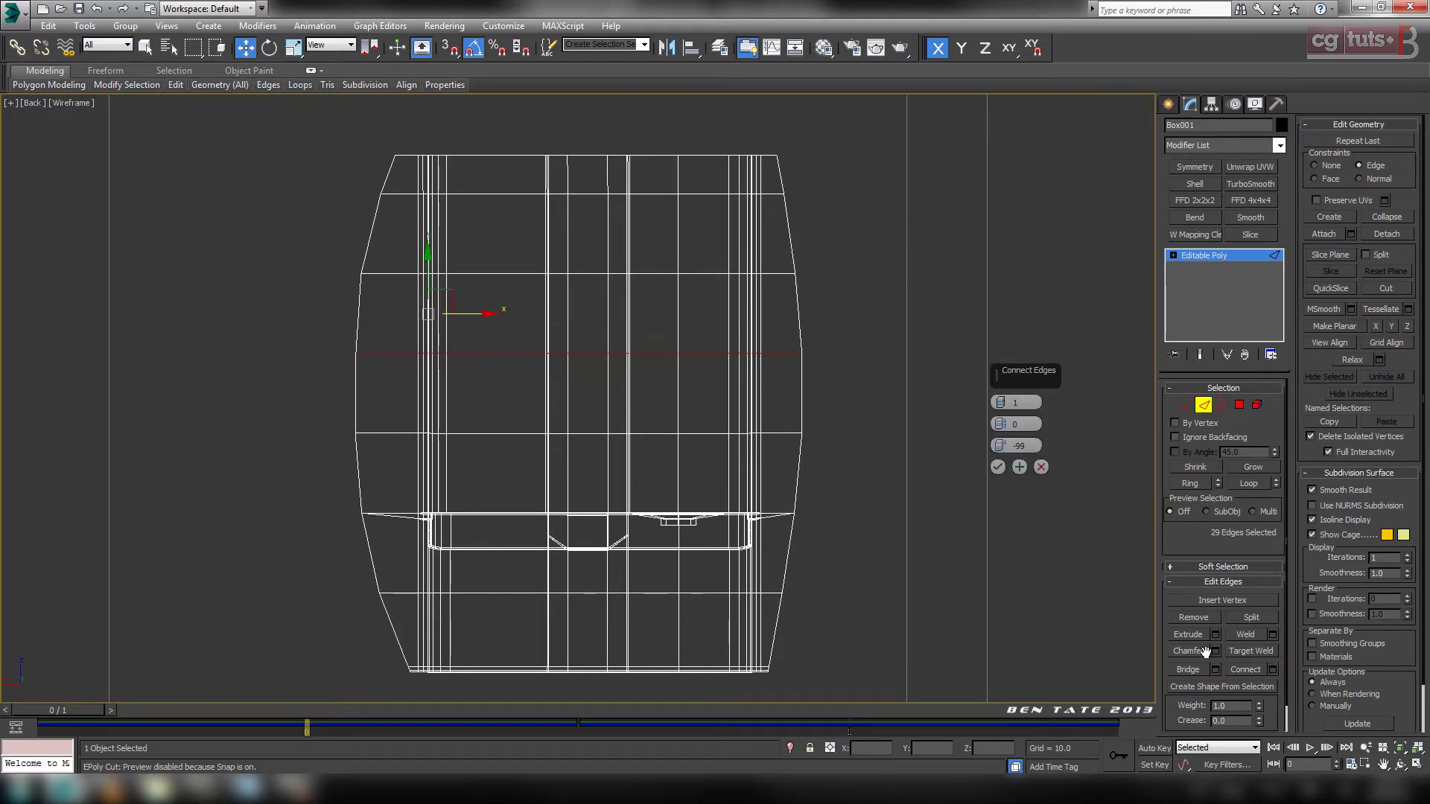
pyautogui.rightClick(998, 444)
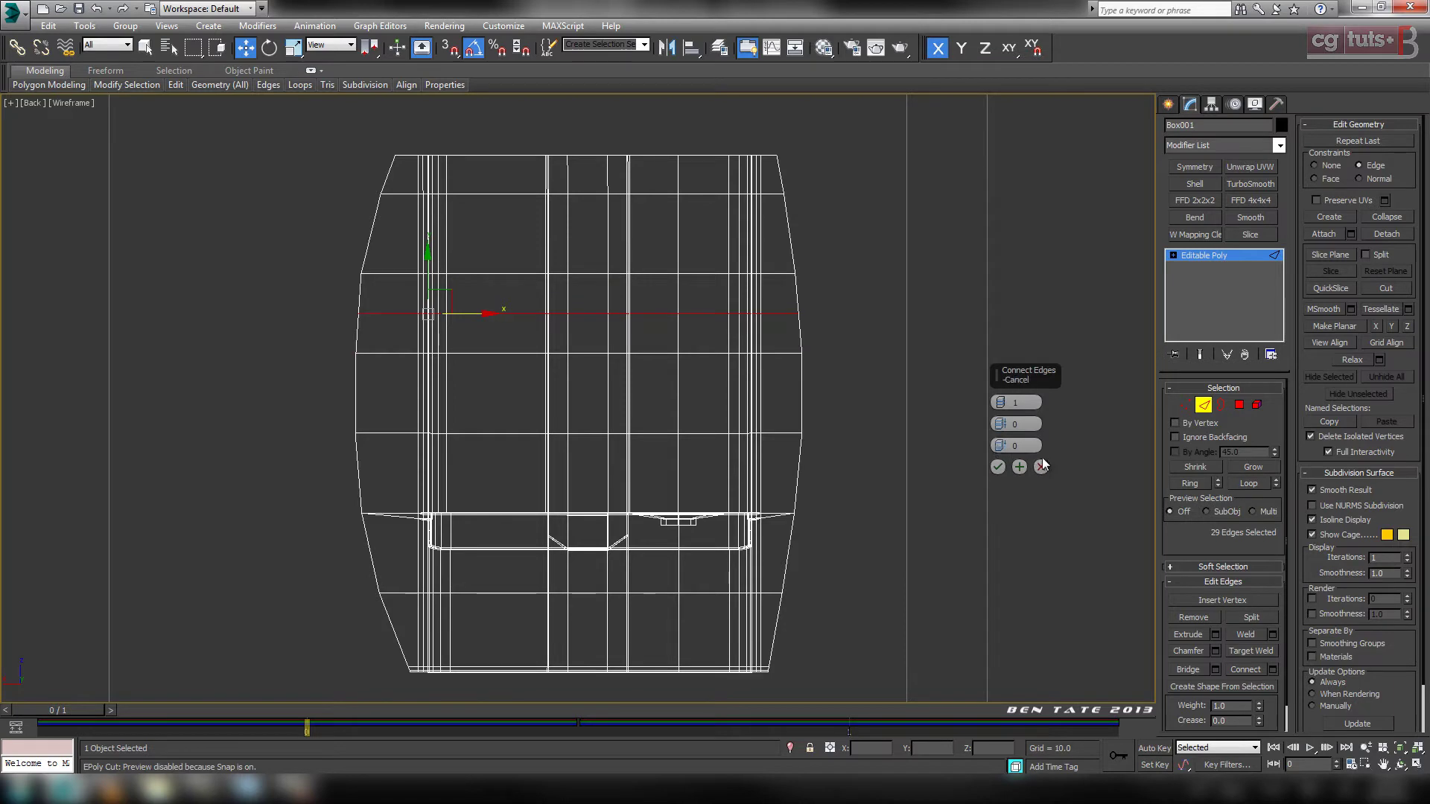
pyautogui.click(998, 467)
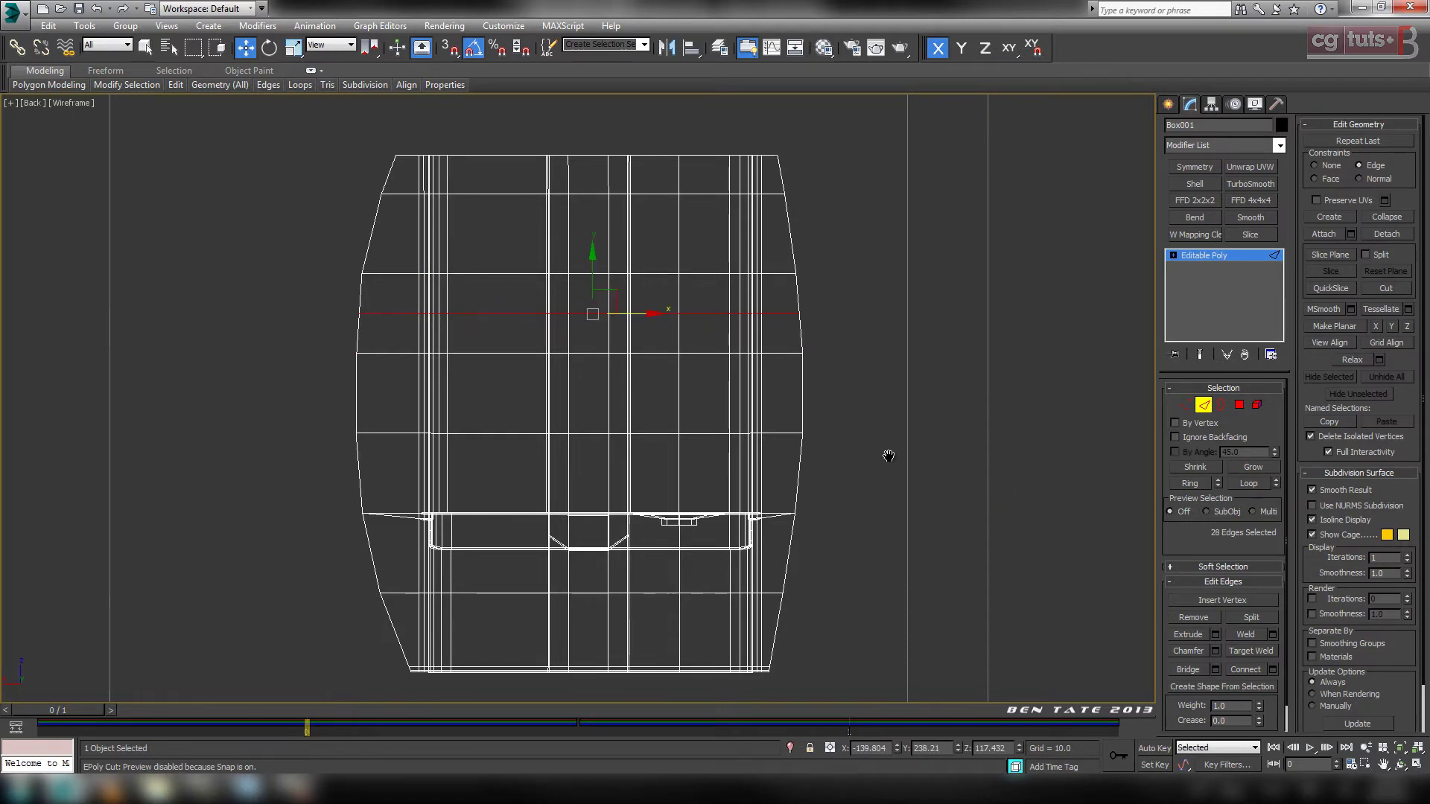
# Connect the ring of horizontal edges across the wide column left of the central strip to add one vertical loop.
pyautogui.click(502, 312)
pyautogui.click(1194, 486)
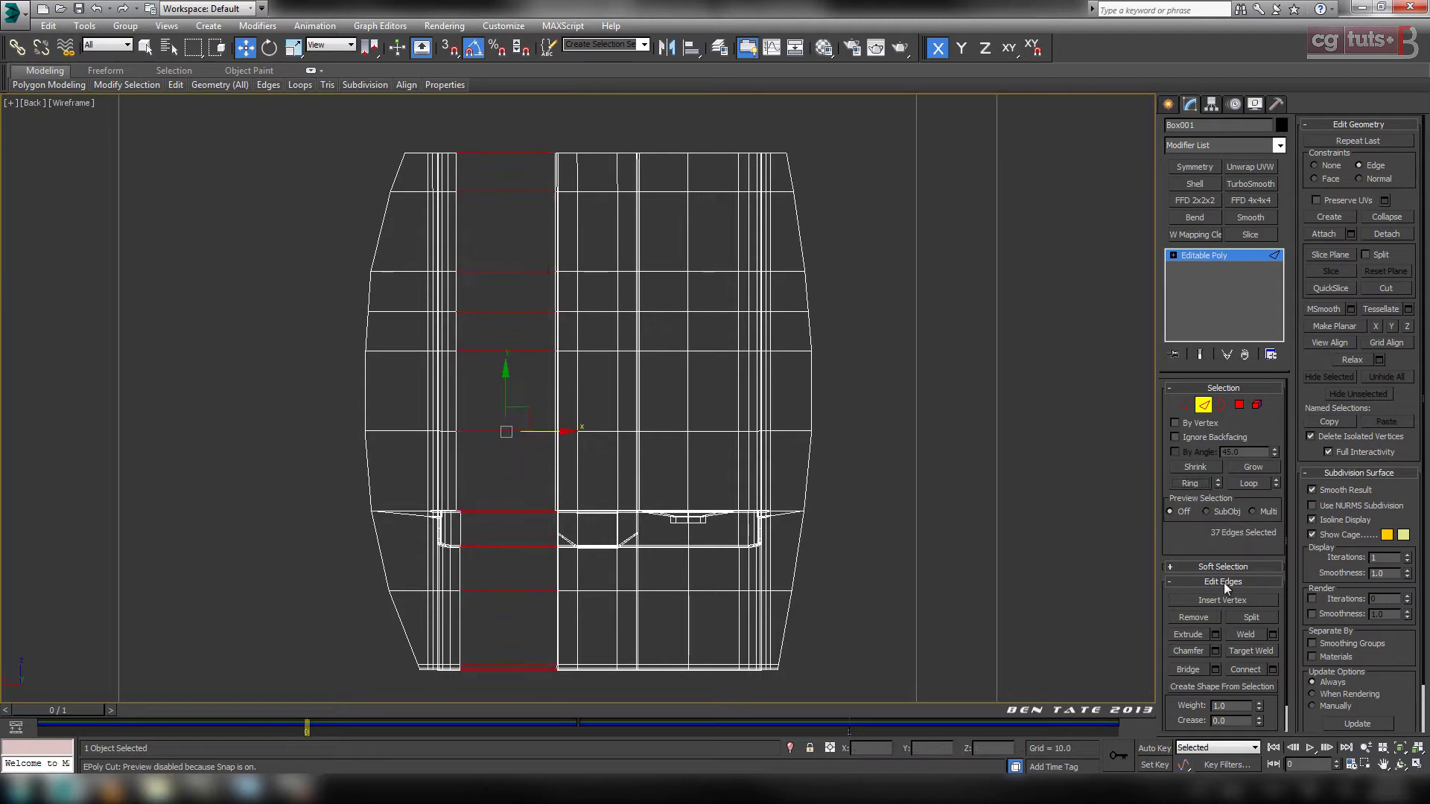
pyautogui.click(1254, 668)
pyautogui.hotkey('alt', 'w')
pyautogui.rightClick(935, 559)
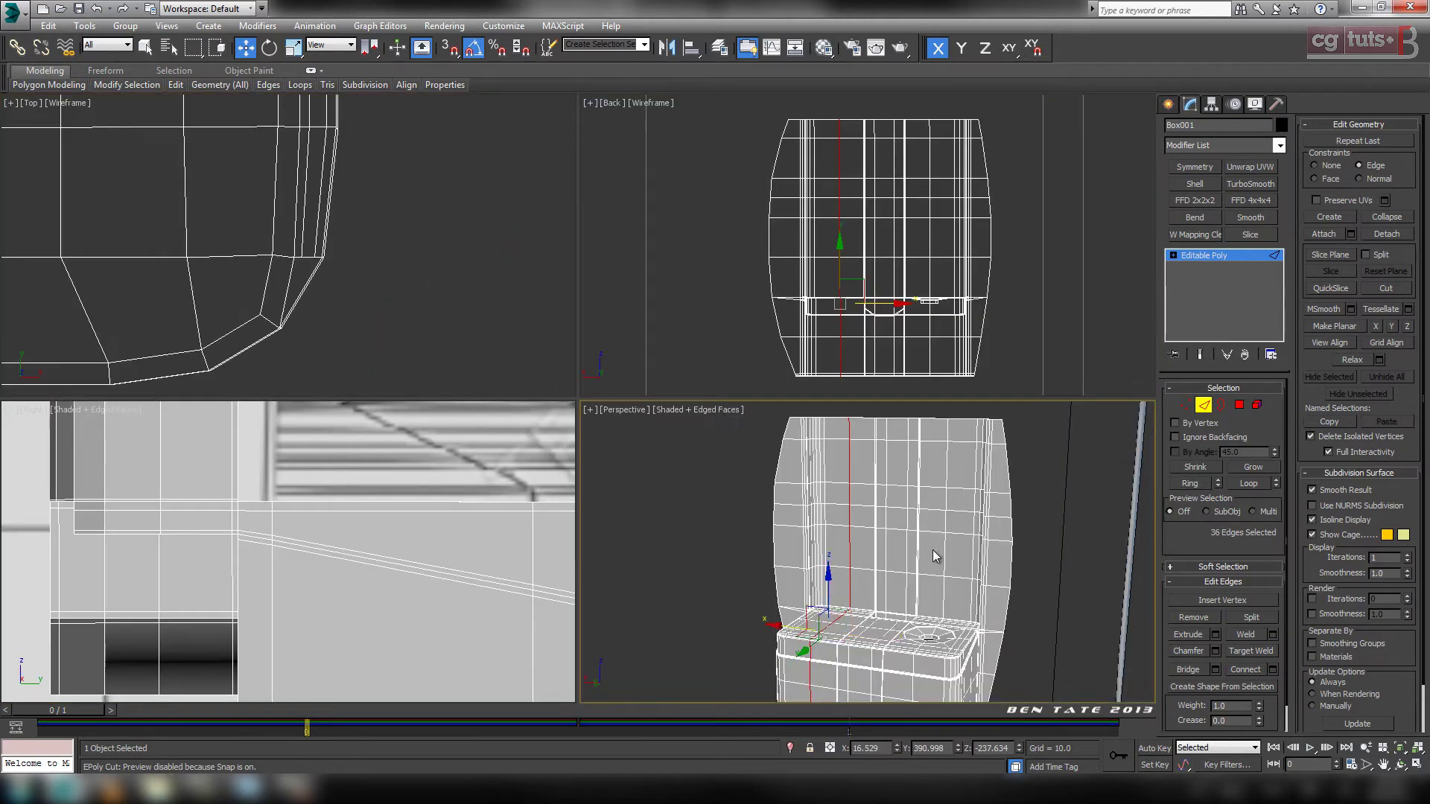
pyautogui.hotkey('alt', 'w')
pyautogui.keyDown('alt'); pyautogui.moveTo(707, 455); pyautogui.dragTo(772, 425, button='middle'); pyautogui.keyUp('alt')
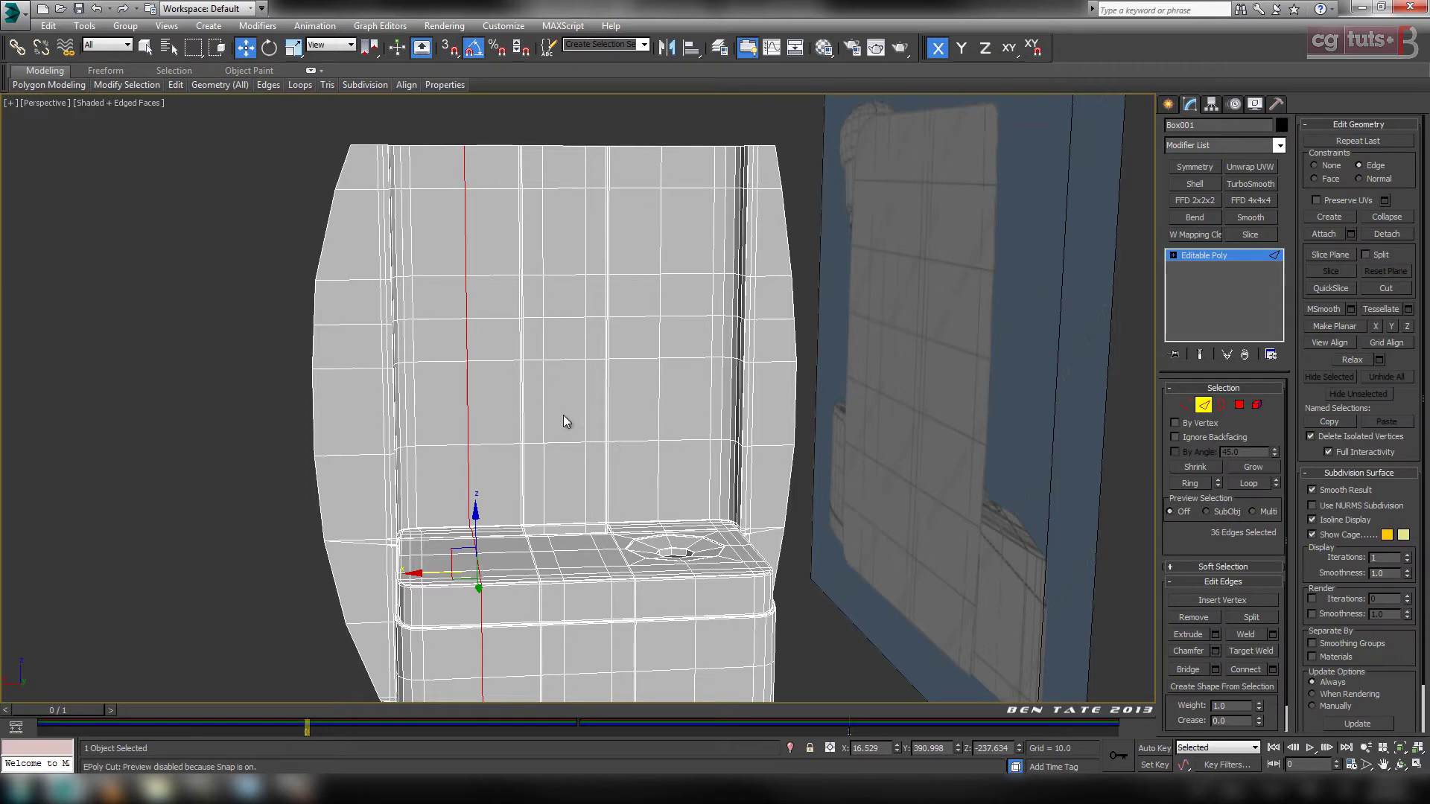
# Draw a circle spline with a radius of about 62 over the upper part of that column in the Back view.
pyautogui.hotkey('alt', 'w')
pyautogui.middleClick(931, 302)
pyautogui.hotkey('alt', 'w')
pyautogui.moveTo(874, 340); pyautogui.dragTo(842, 351, button='middle')
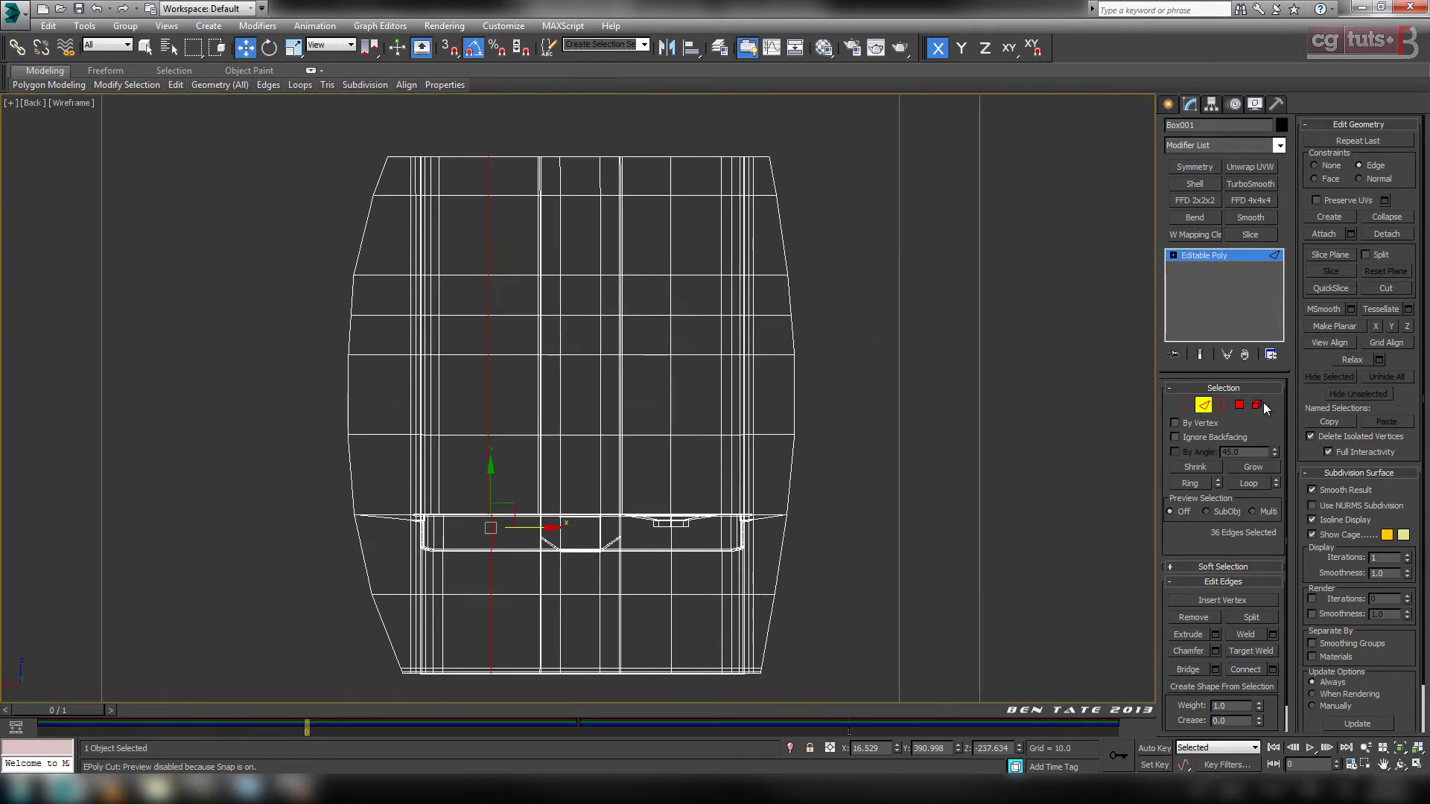
pyautogui.click(1210, 407)
pyautogui.click(1167, 104)
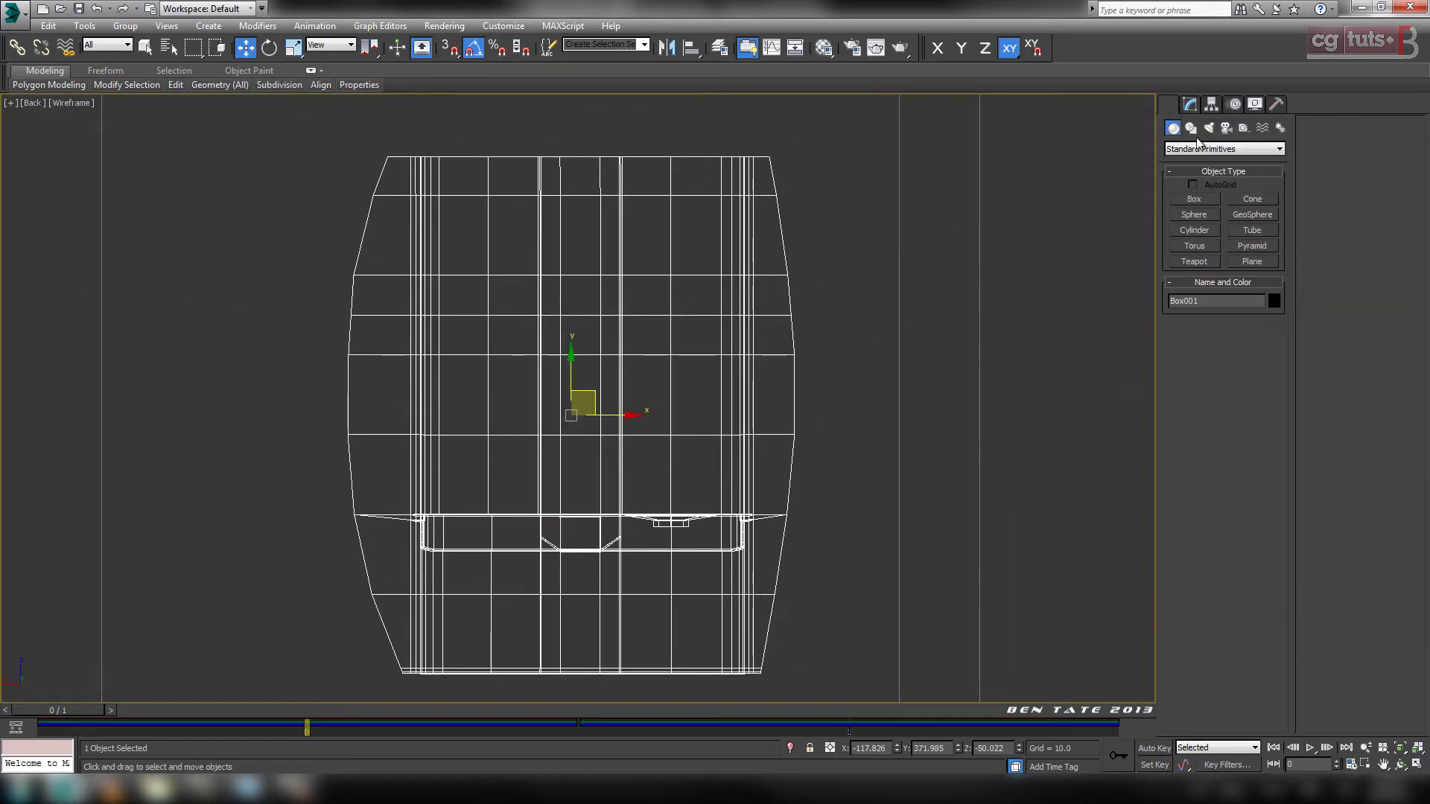
pyautogui.click(1190, 128)
pyautogui.click(1194, 227)
pyautogui.scroll(5, 734, 303)
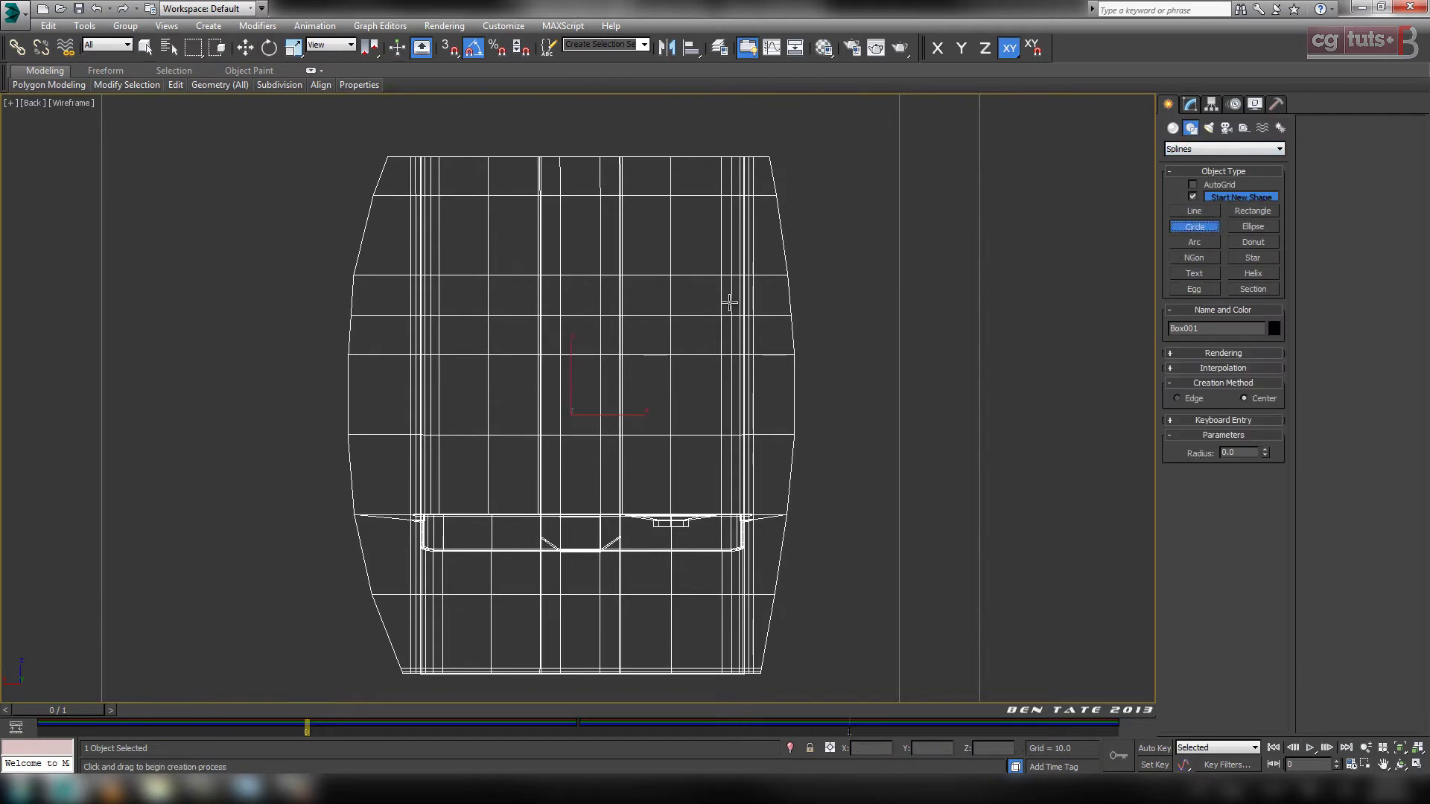
pyautogui.moveTo(795, 368); pyautogui.dragTo(731, 347, button='middle')
pyautogui.moveTo(639, 367); pyautogui.dragTo(642, 419)
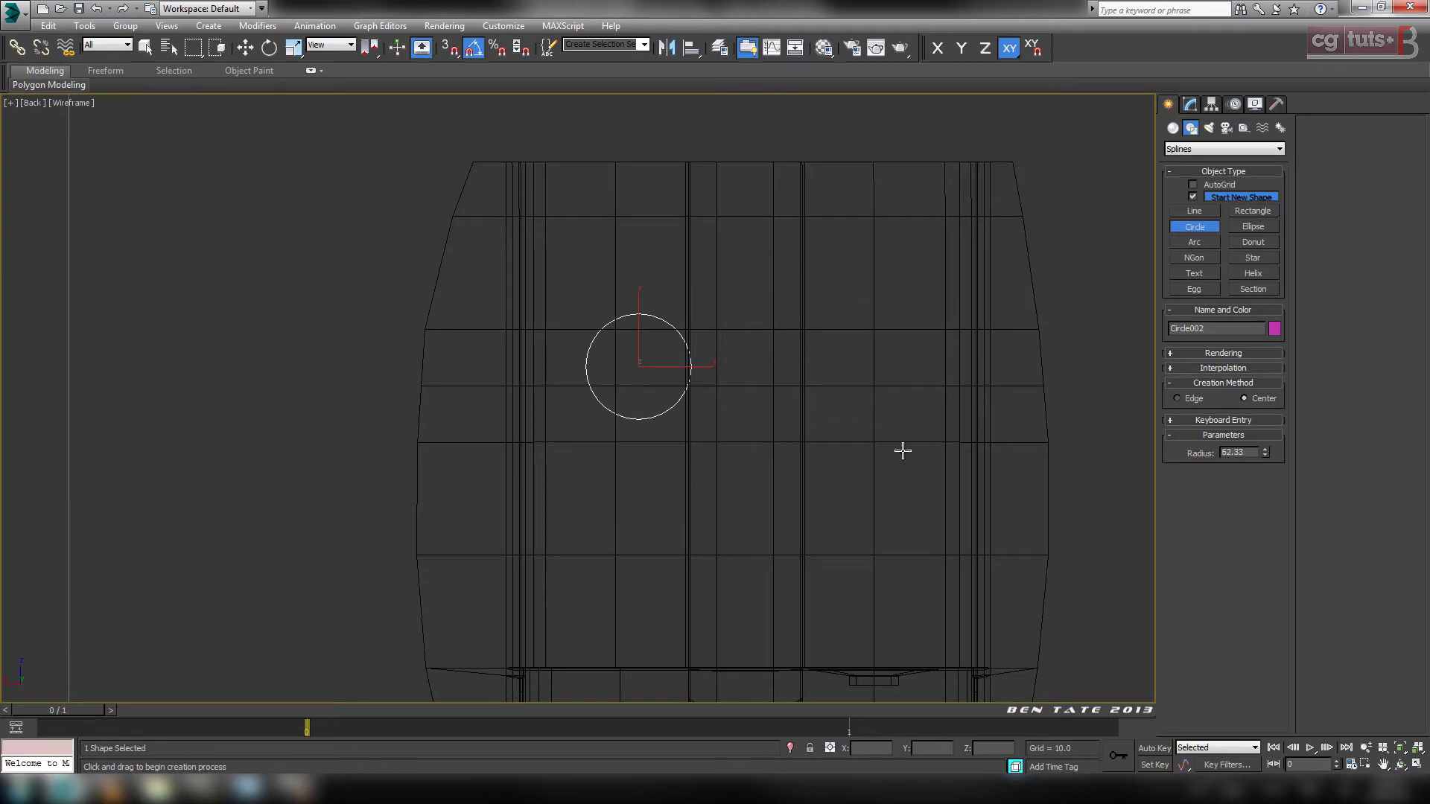
# Set the circle's object color to black and its interpolation steps to 1.
pyautogui.click(1275, 328)
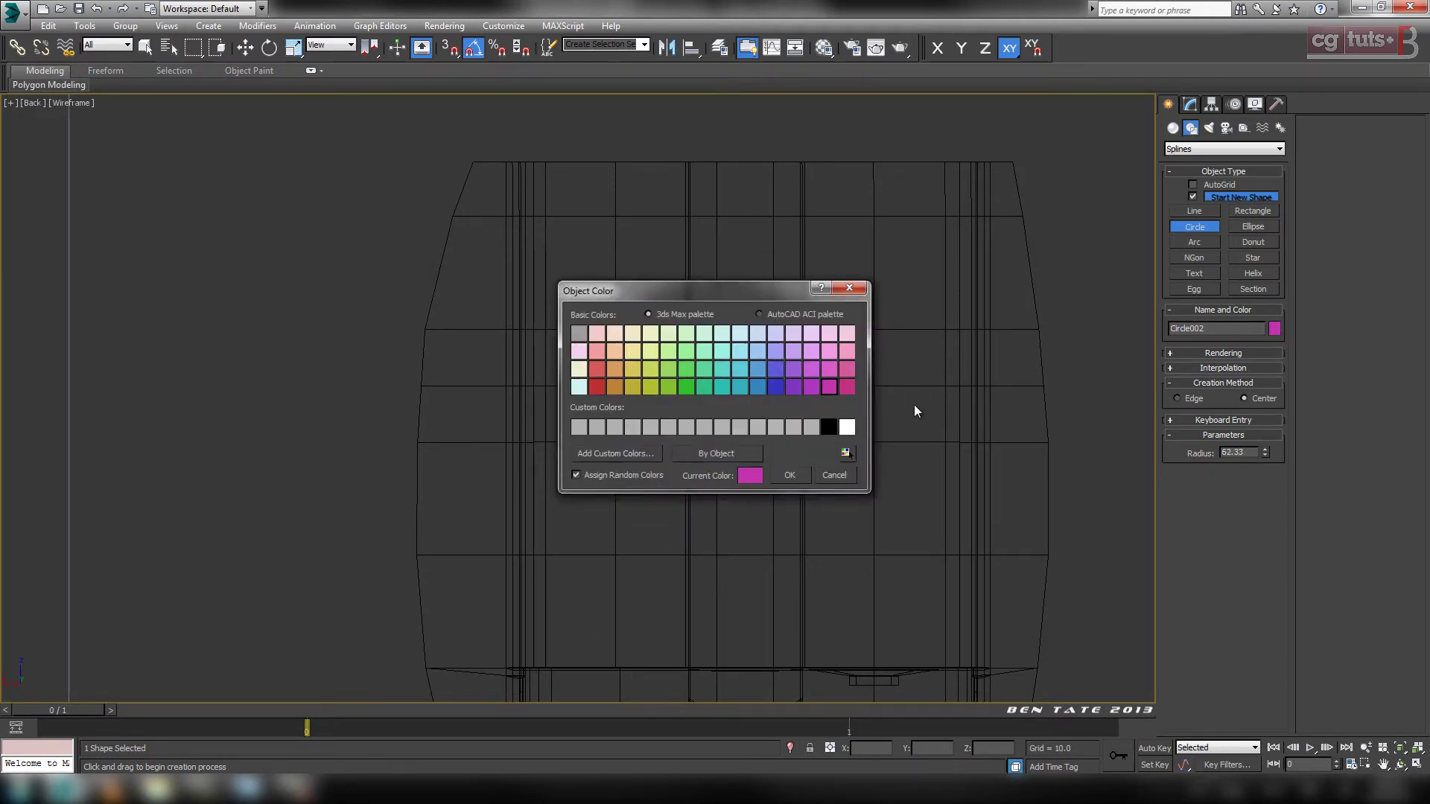
pyautogui.click(791, 475)
pyautogui.click(1244, 368)
pyautogui.rightClick(1262, 385)
pyautogui.click(1260, 380)
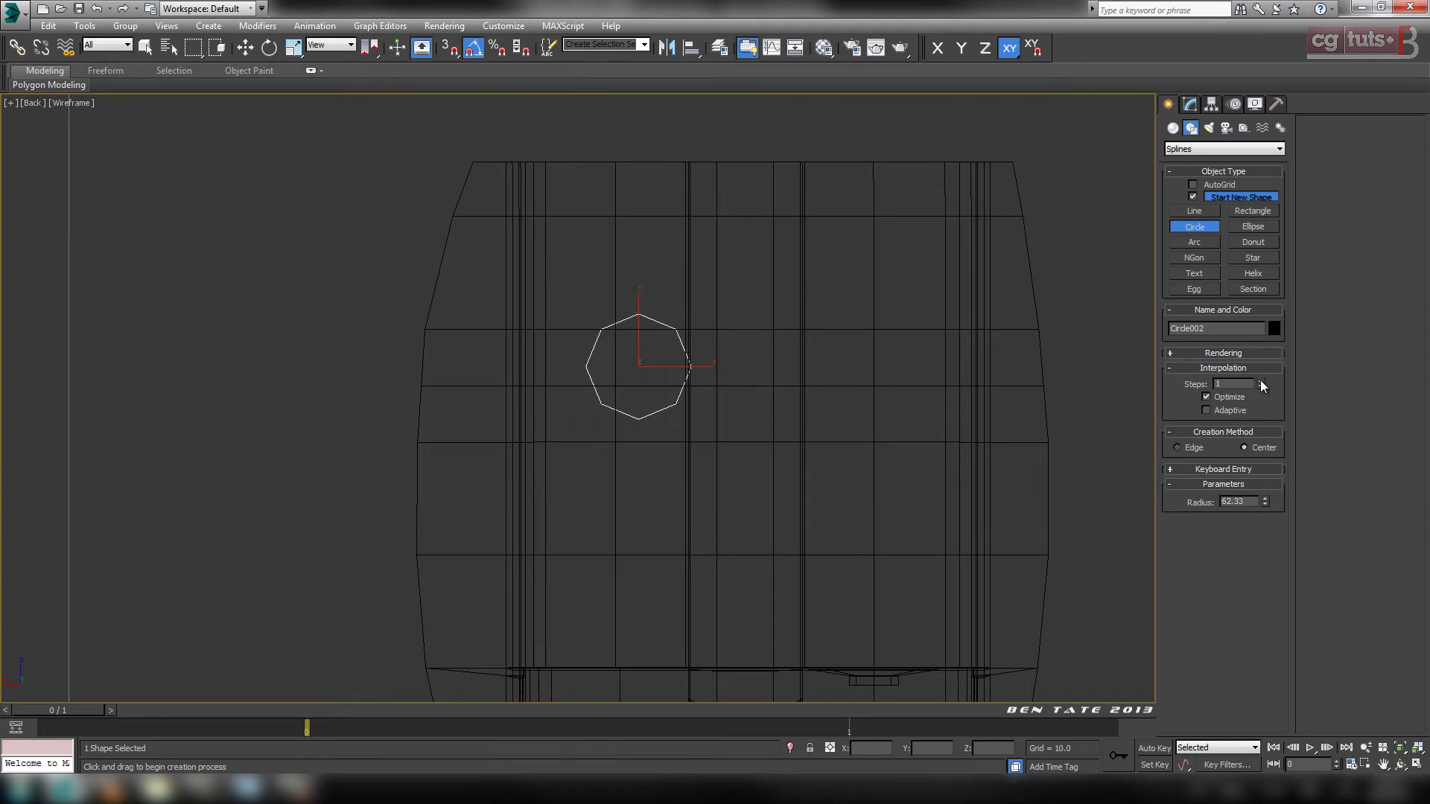
# Move the circle with vertex snapping so its center sits where the new horizontal and vertical loops cross.
pyautogui.moveTo(910, 368); pyautogui.dragTo(938, 399, button='middle')
pyautogui.scroll(3, 862, 404)
pyautogui.moveTo(822, 396); pyautogui.dragTo(979, 410, button='middle')
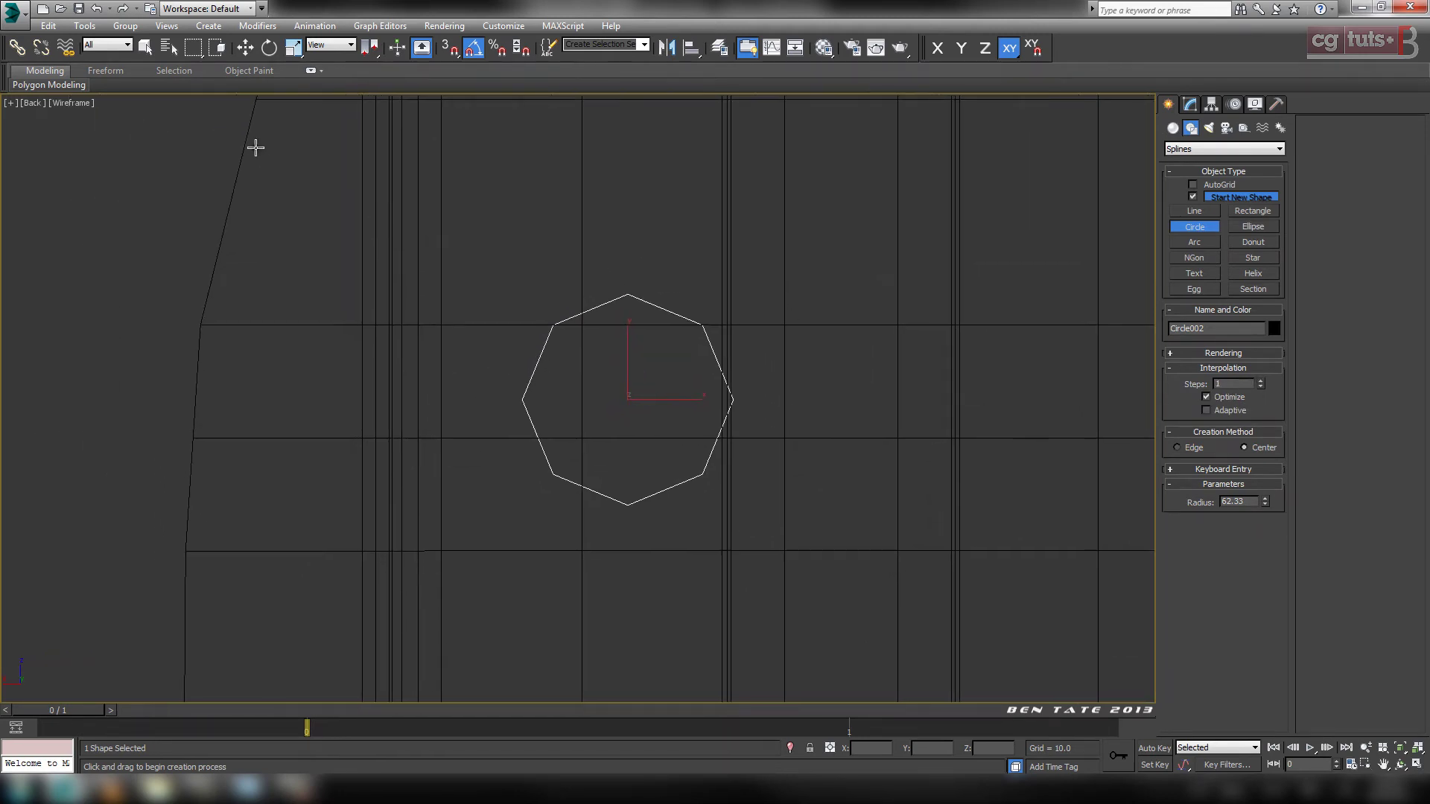
pyautogui.click(449, 47)
pyautogui.click(245, 47)
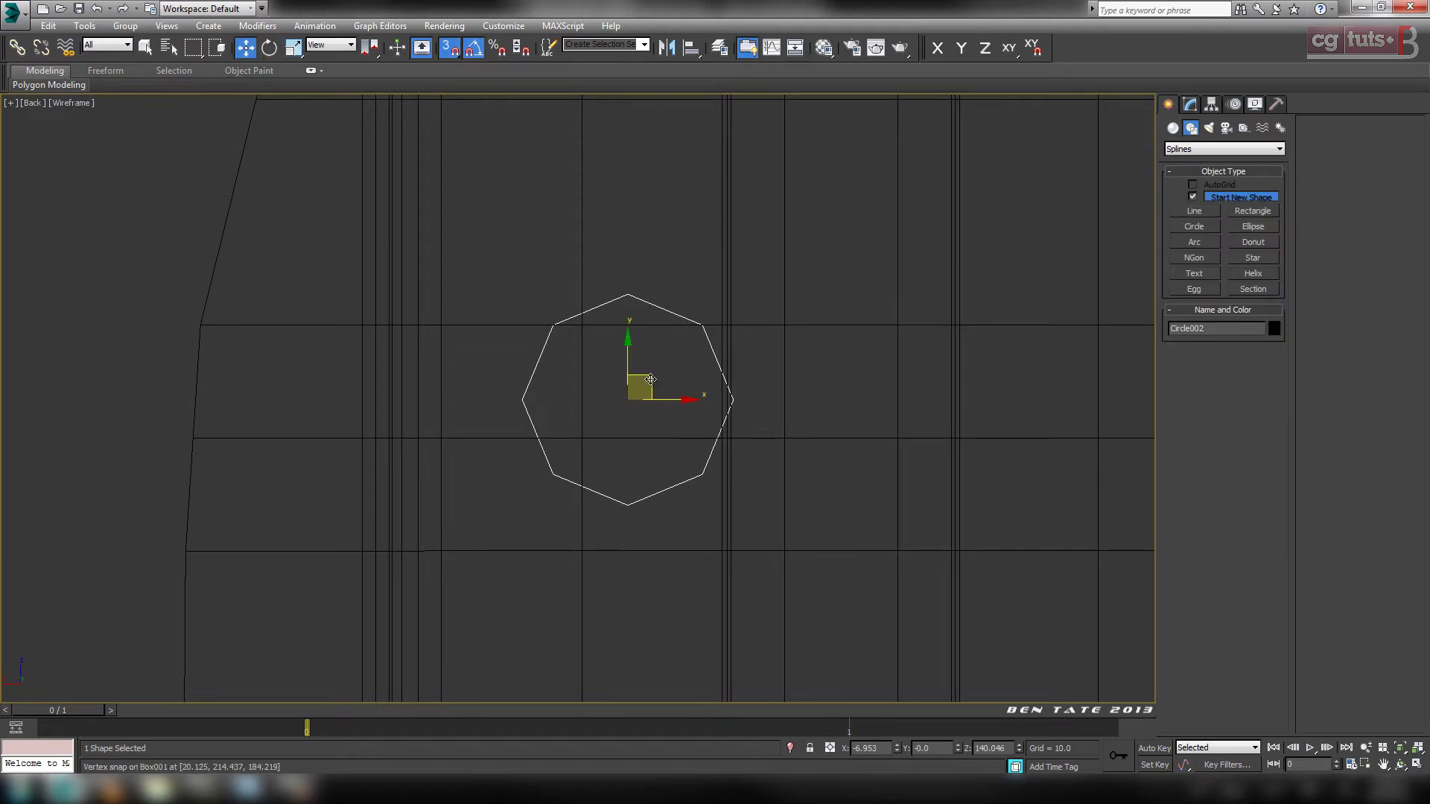
pyautogui.moveTo(651, 380); pyautogui.dragTo(592, 438)
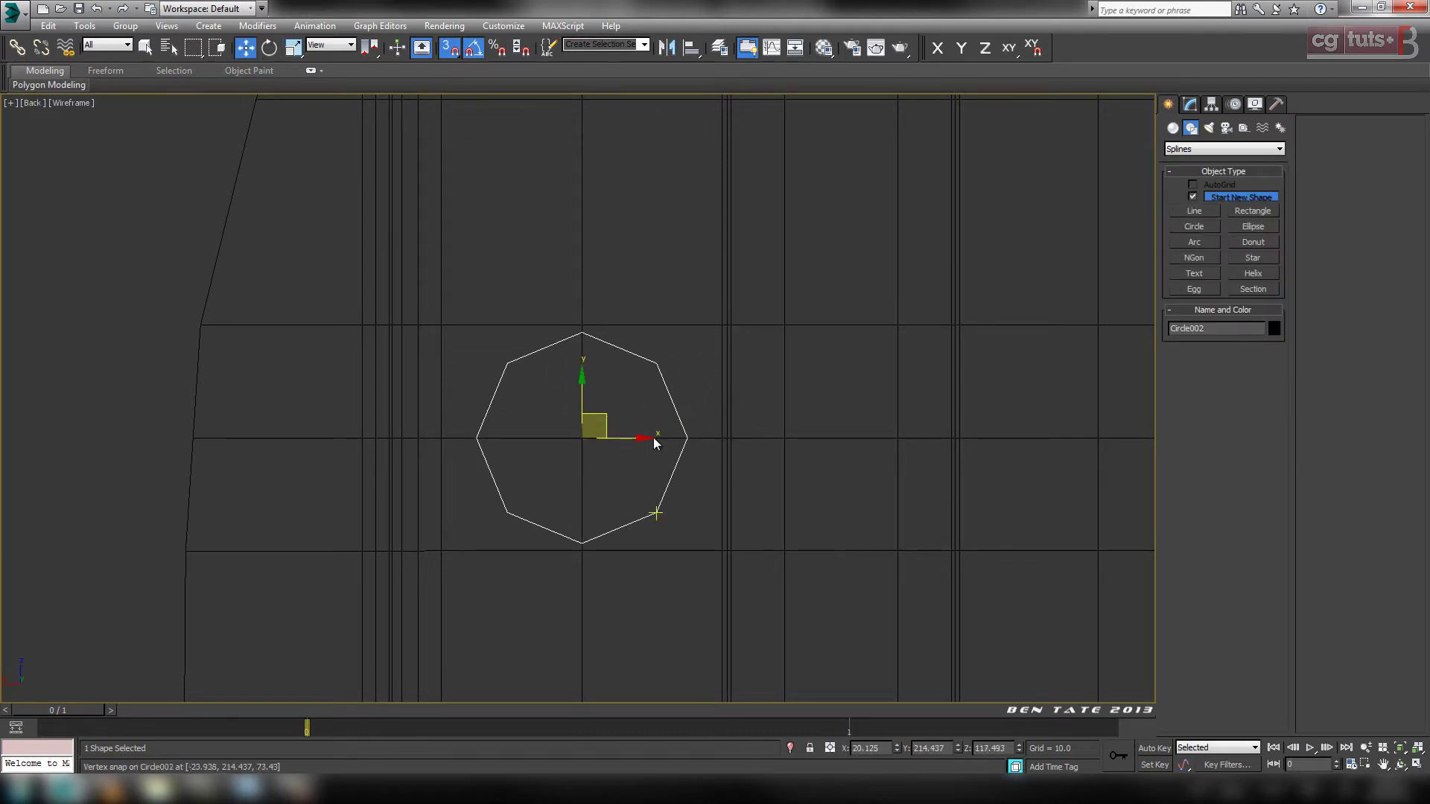
# Enlarge the circle's radius to about 72.
pyautogui.moveTo(753, 365); pyautogui.dragTo(673, 360, button='middle')
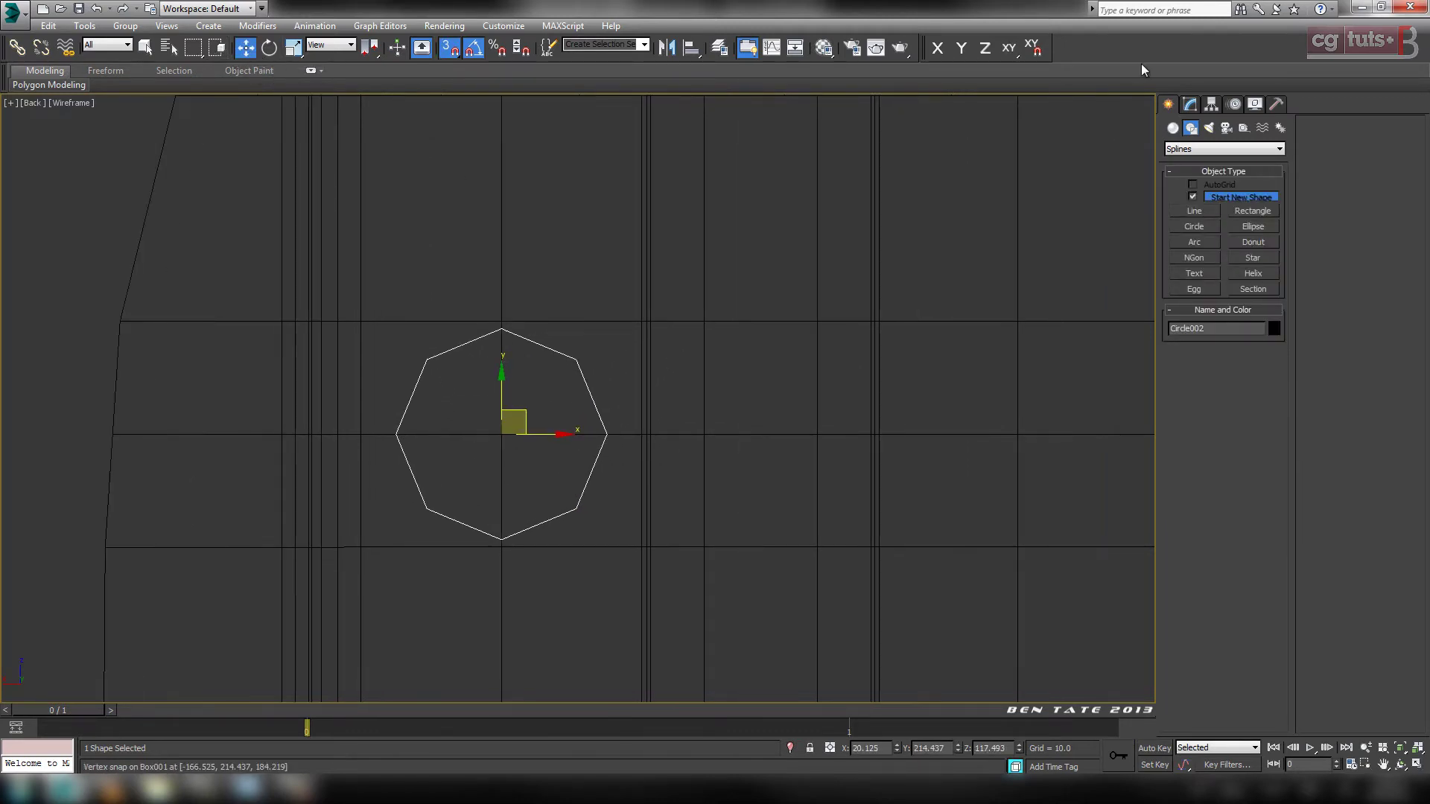
pyautogui.click(1190, 105)
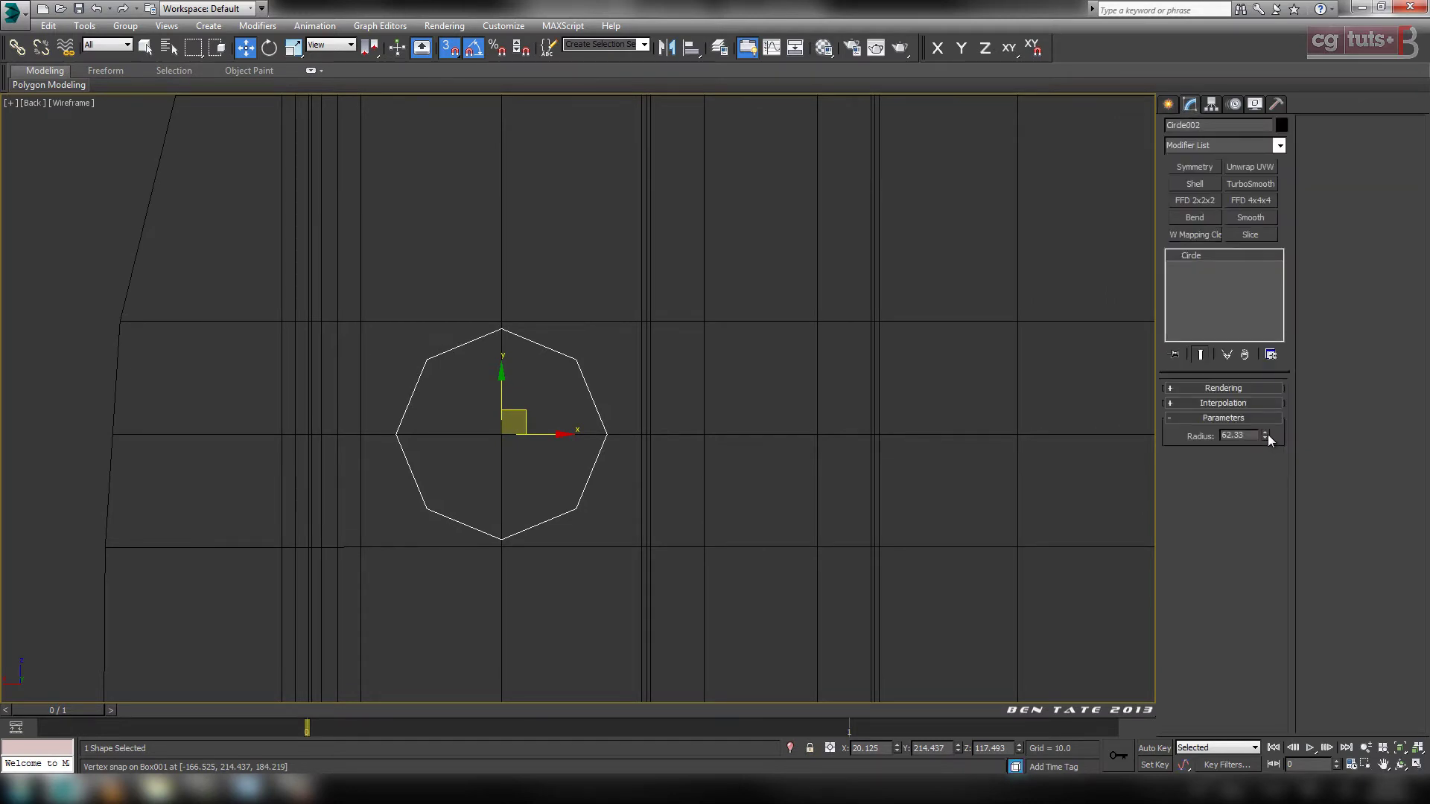
pyautogui.moveTo(1268, 435); pyautogui.dragTo(1269, 423)
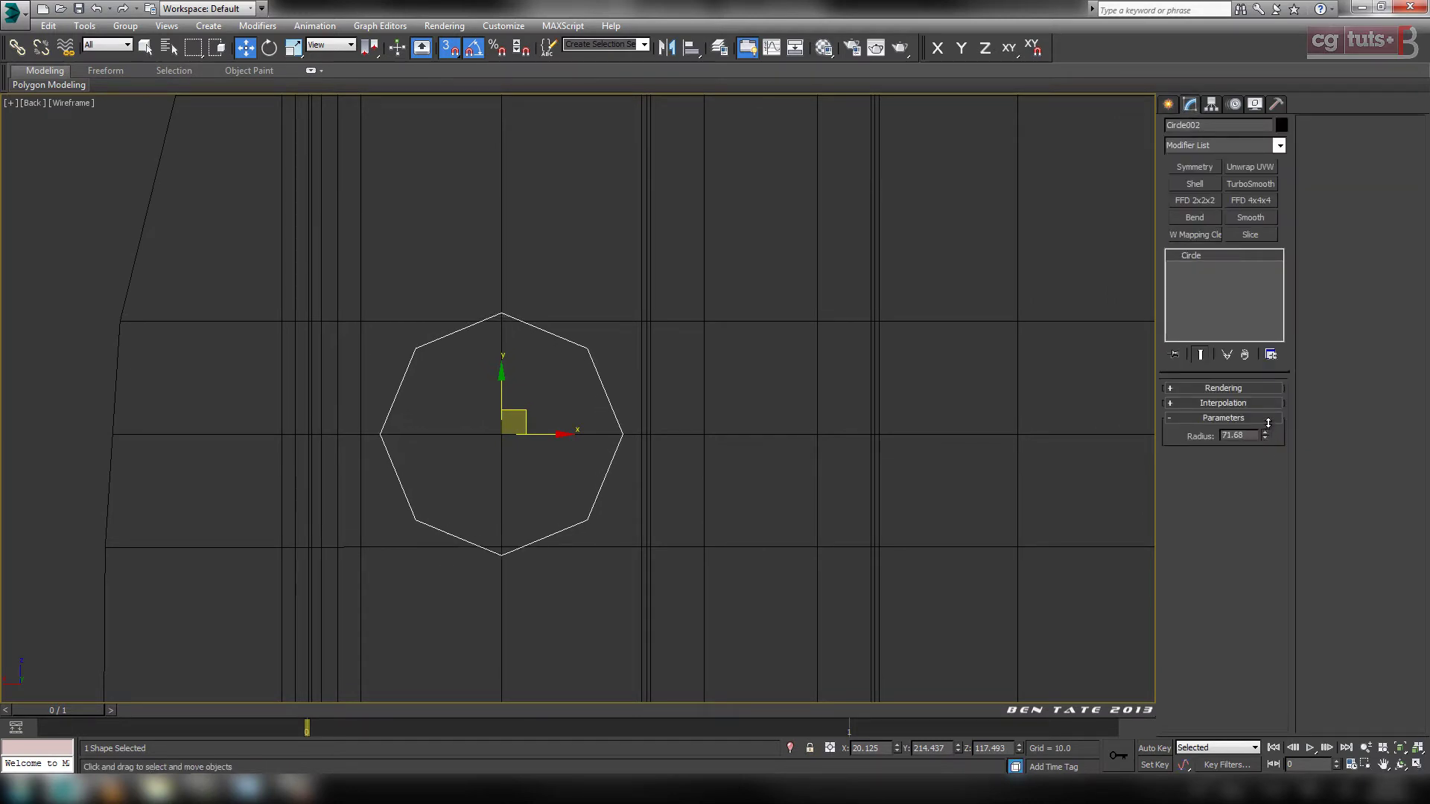
# Set the circle's radius to 70.
pyautogui.scroll(-5, 935, 436)
pyautogui.moveTo(942, 418); pyautogui.dragTo(794, 386, button='middle')
pyautogui.hotkey('alt', 'w')
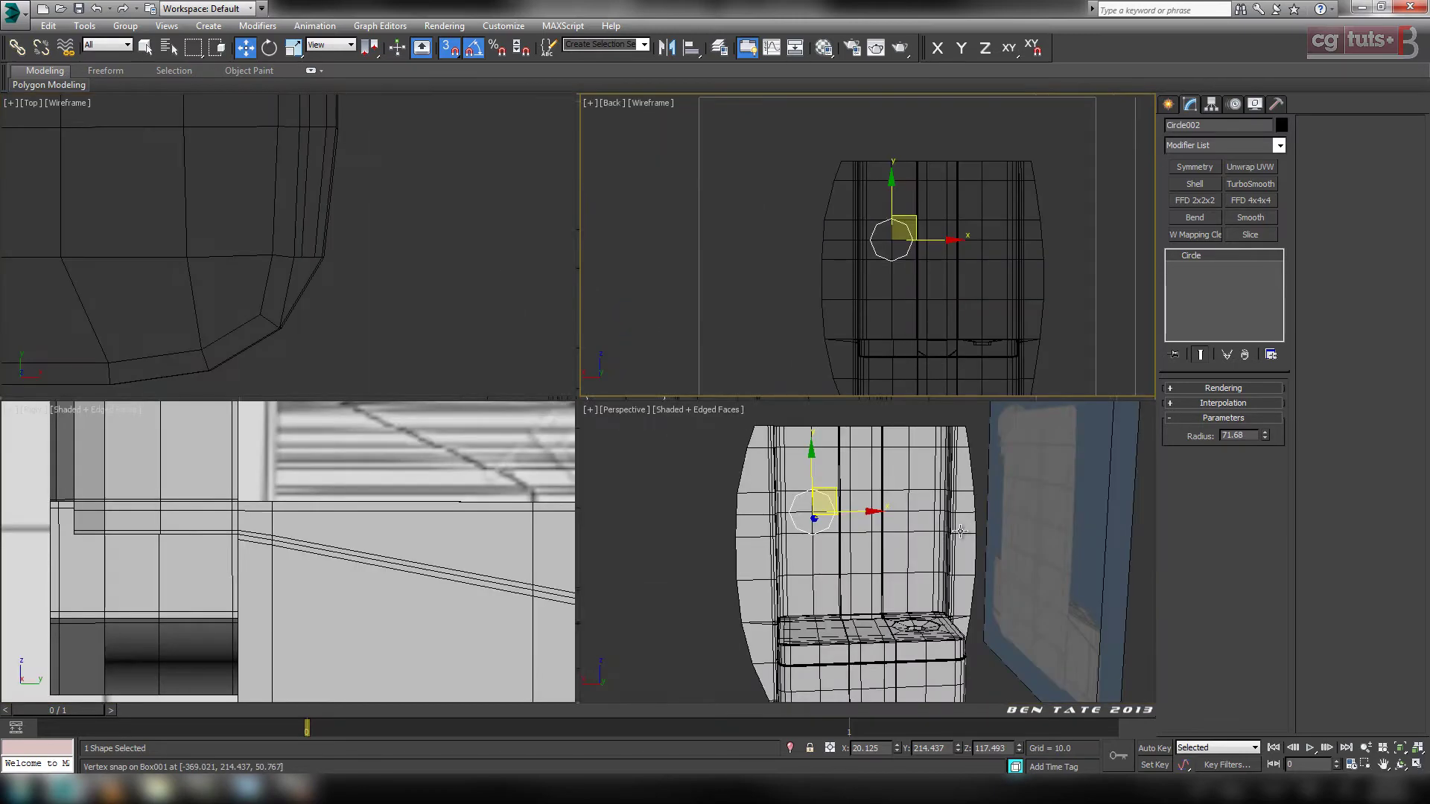
pyautogui.rightClick(937, 528)
pyautogui.hotkey('alt', 'w')
pyautogui.moveTo(871, 492)
pyautogui.keyDown('alt'); pyautogui.mouseDown(button='middle')
pyautogui.moveTo(860, 498)
pyautogui.moveTo(834, 466)
pyautogui.moveTo(882, 499)
pyautogui.mouseUp(button='middle'); pyautogui.keyUp('alt')
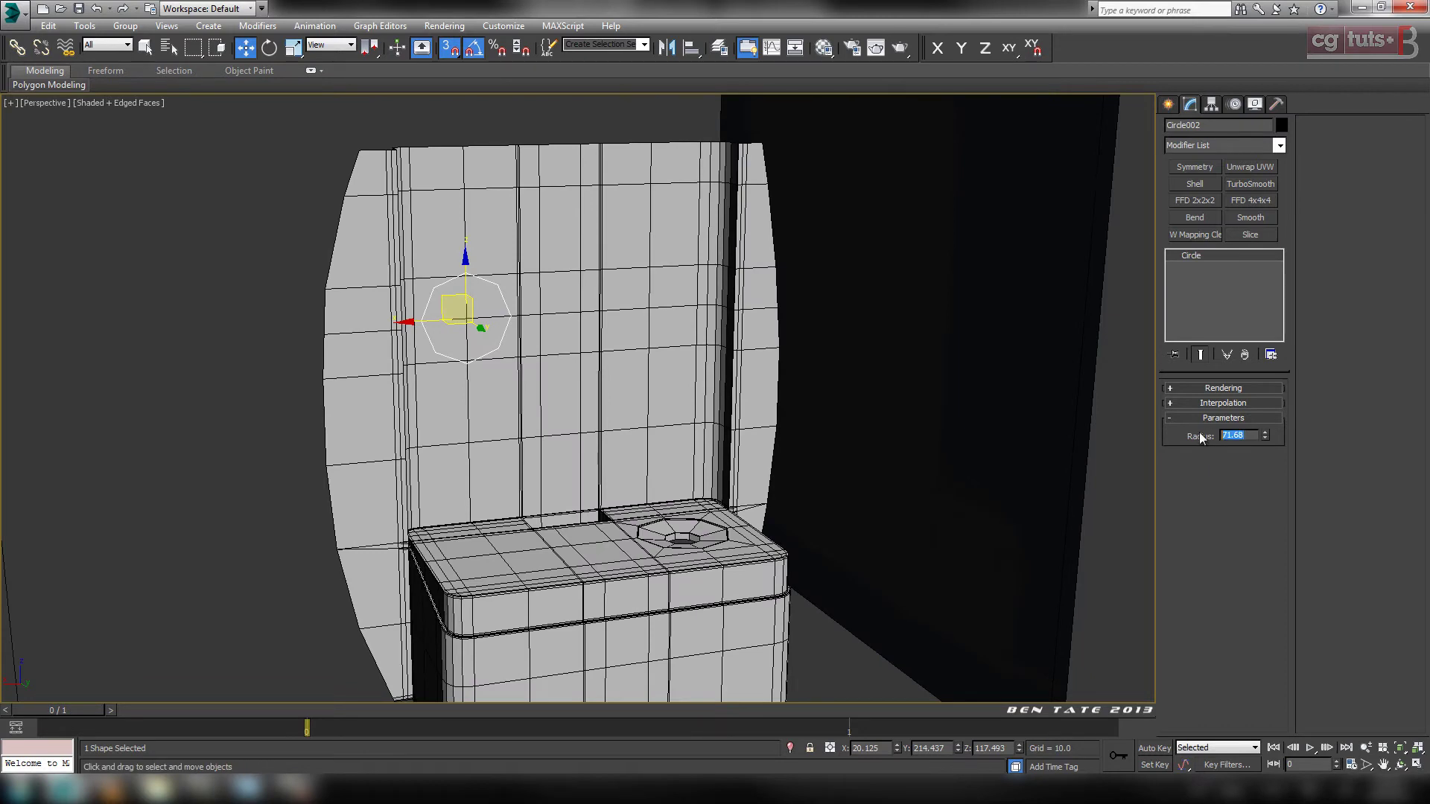
pyautogui.scroll(-3, 938, 380)
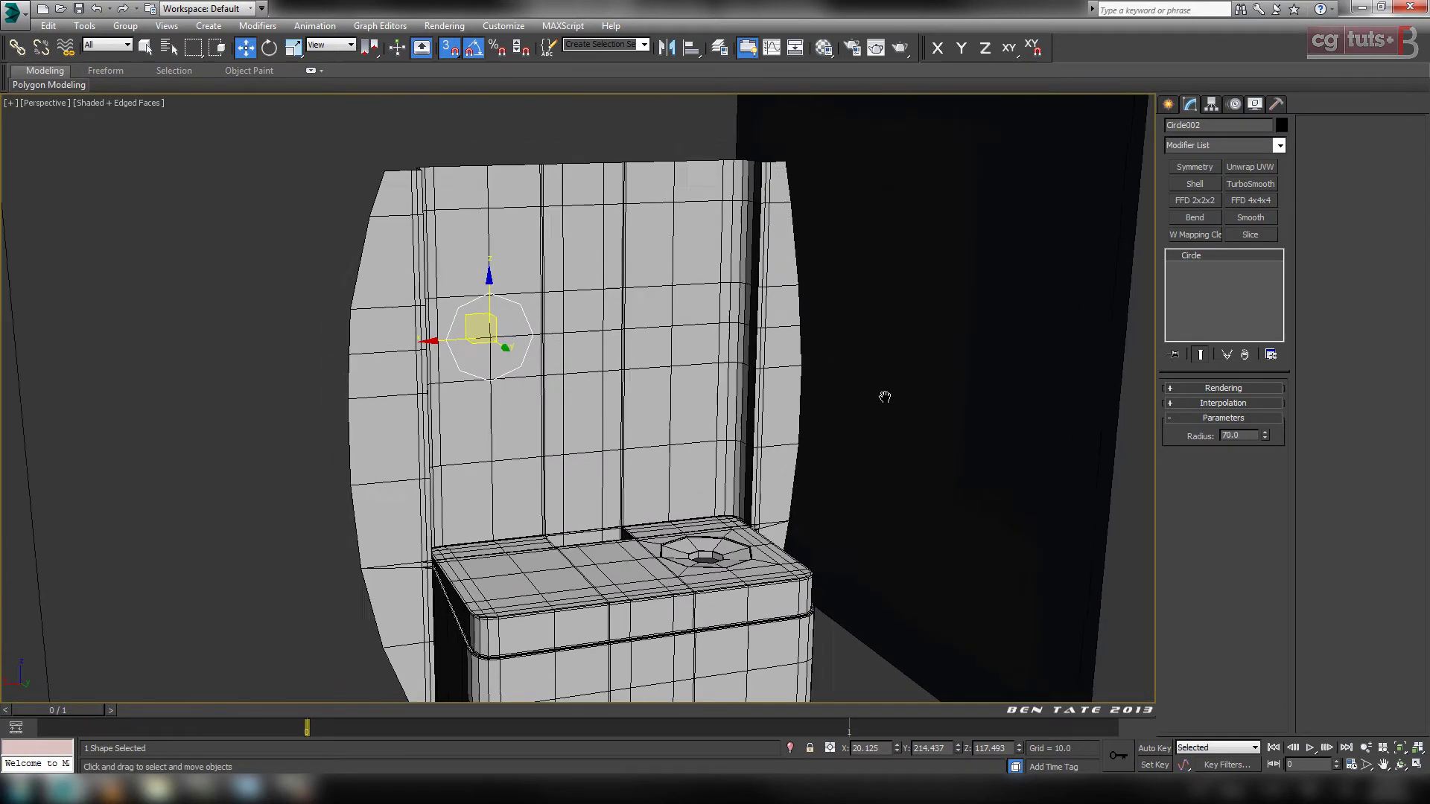
# Turn off snapping in the Back view and select the machine body mesh in place of the circle.
pyautogui.hotkey('alt', 'w')
pyautogui.rightClick(871, 325)
pyautogui.hotkey('alt', 'w')
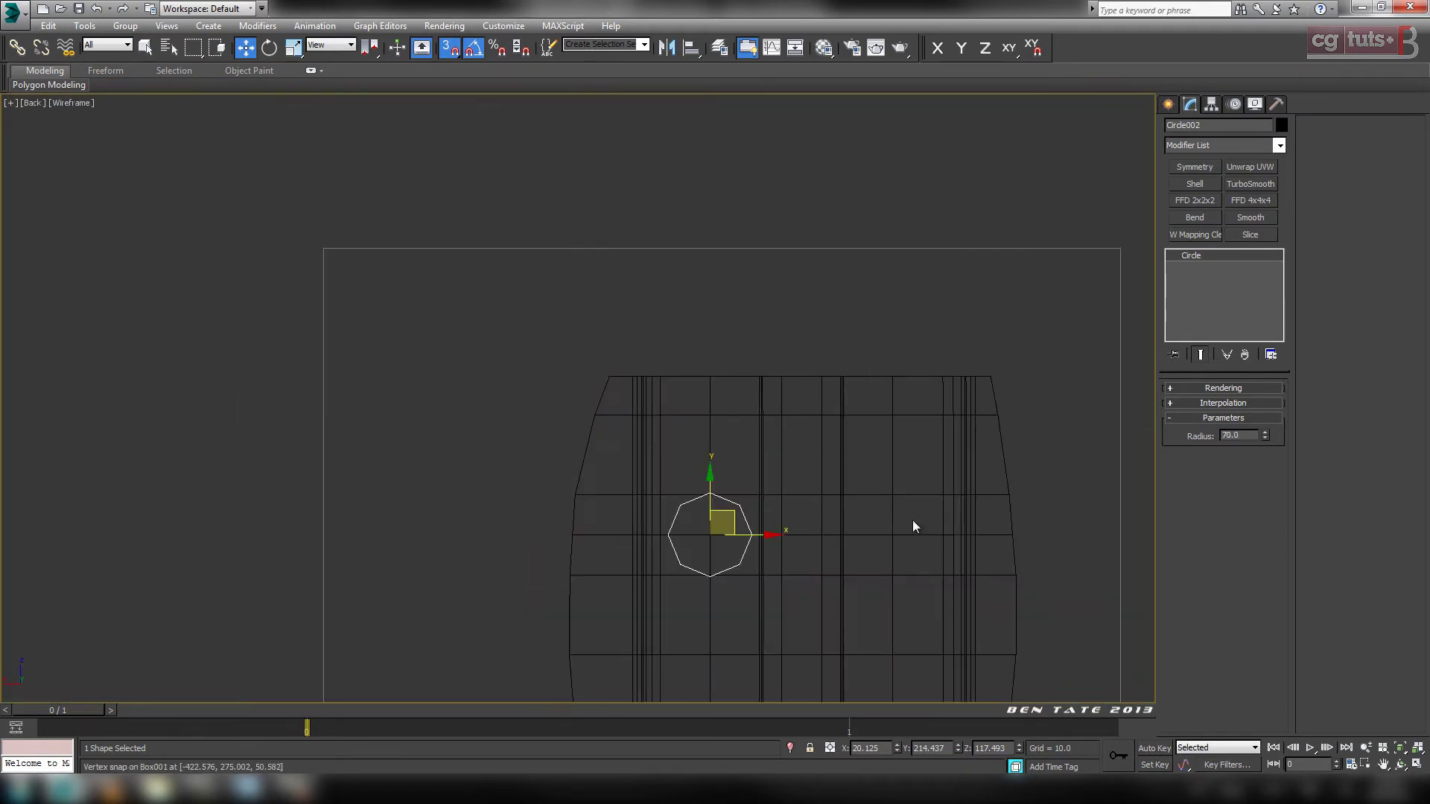
pyautogui.scroll(10, 913, 522)
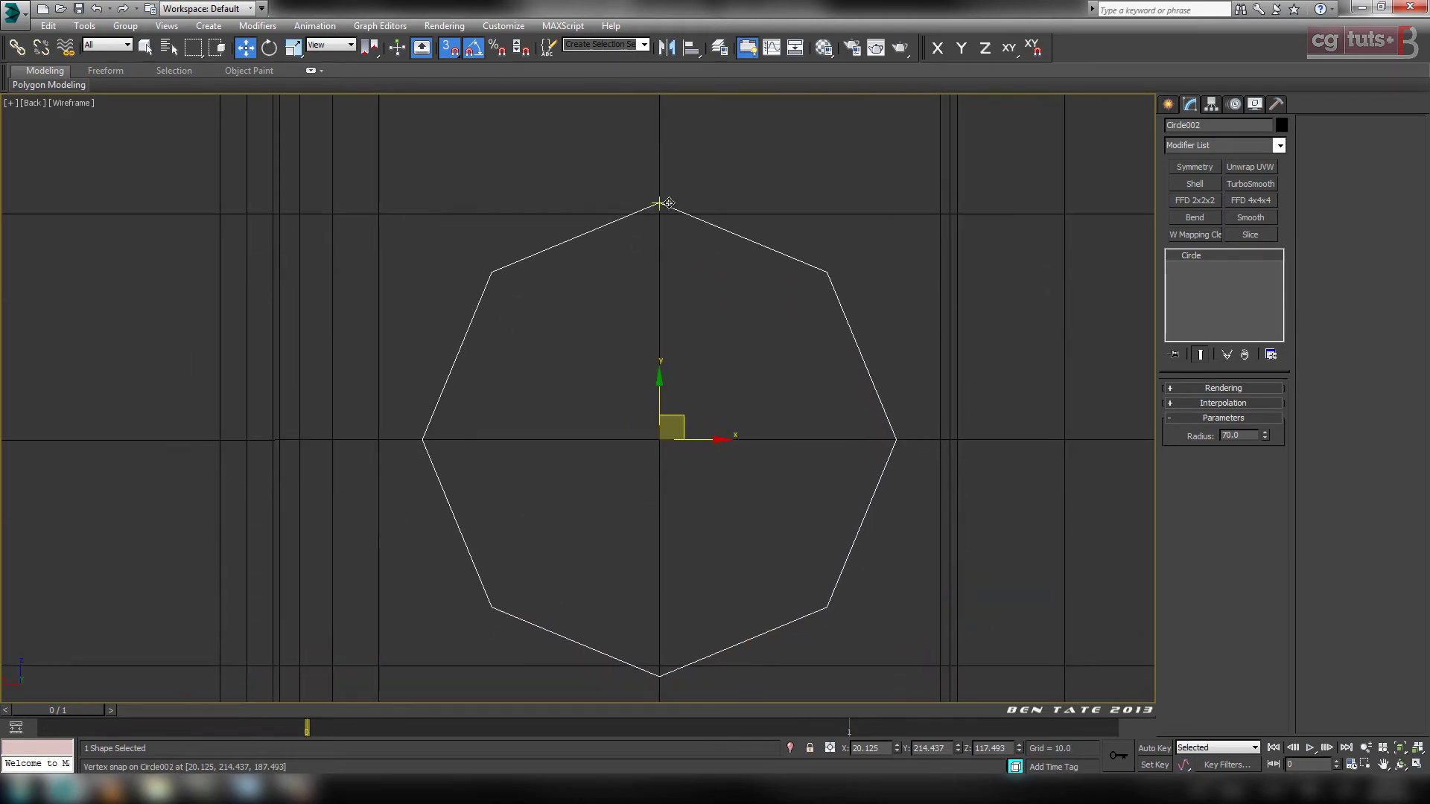
pyautogui.moveTo(625, 369); pyautogui.dragTo(583, 414, button='middle')
pyautogui.scroll(-4, 585, 359)
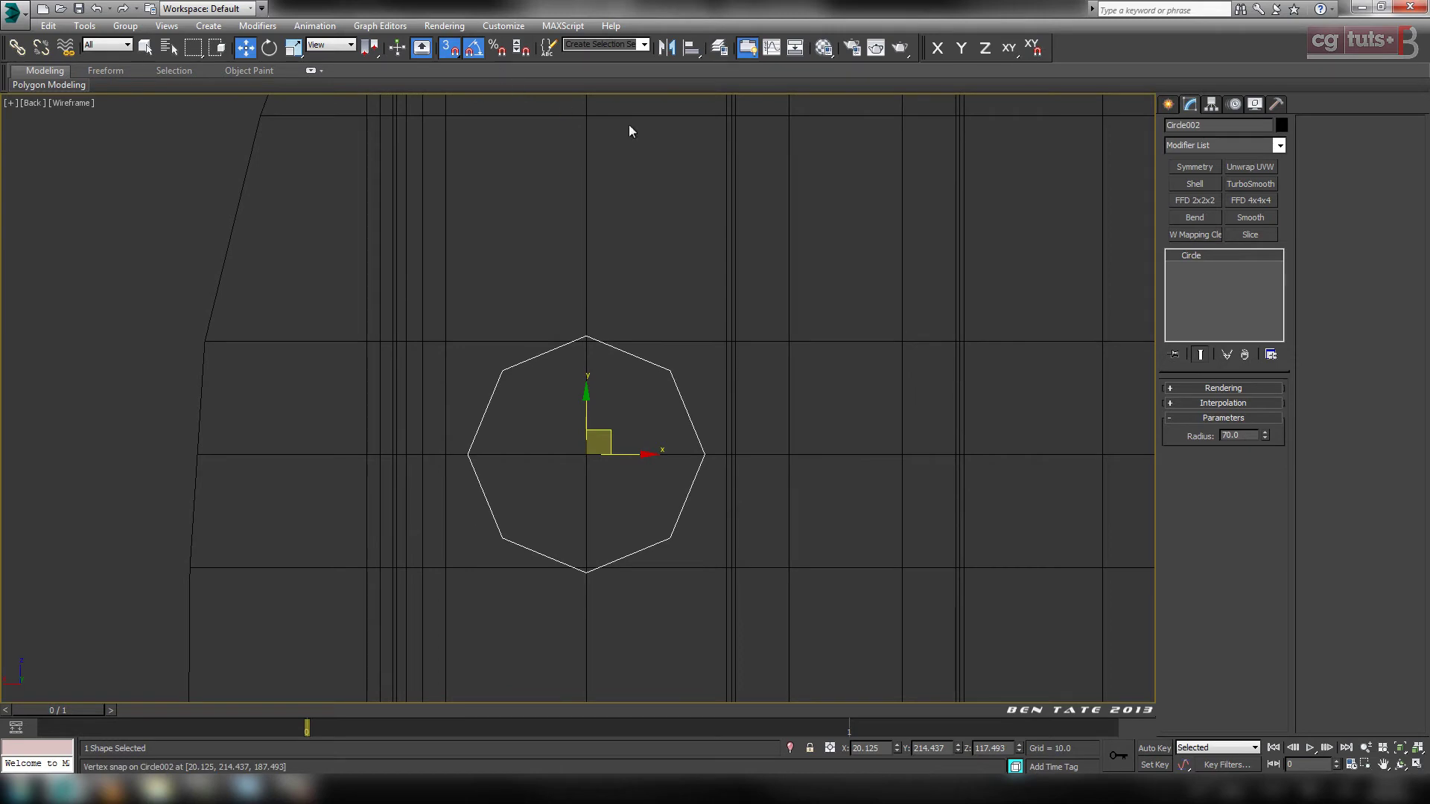
pyautogui.click(450, 50)
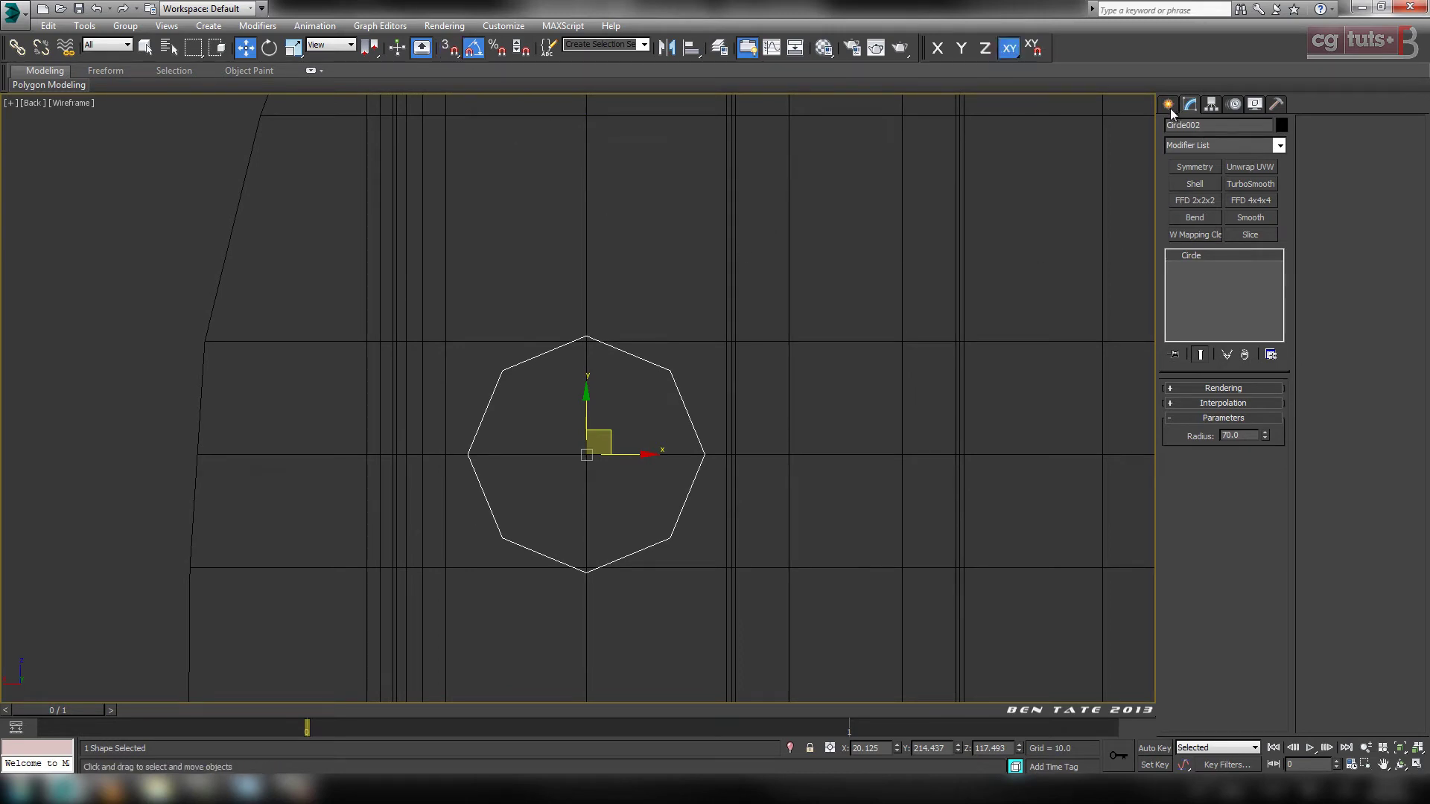
pyautogui.click(965, 249)
pyautogui.moveTo(883, 420); pyautogui.dragTo(809, 367, button='middle')
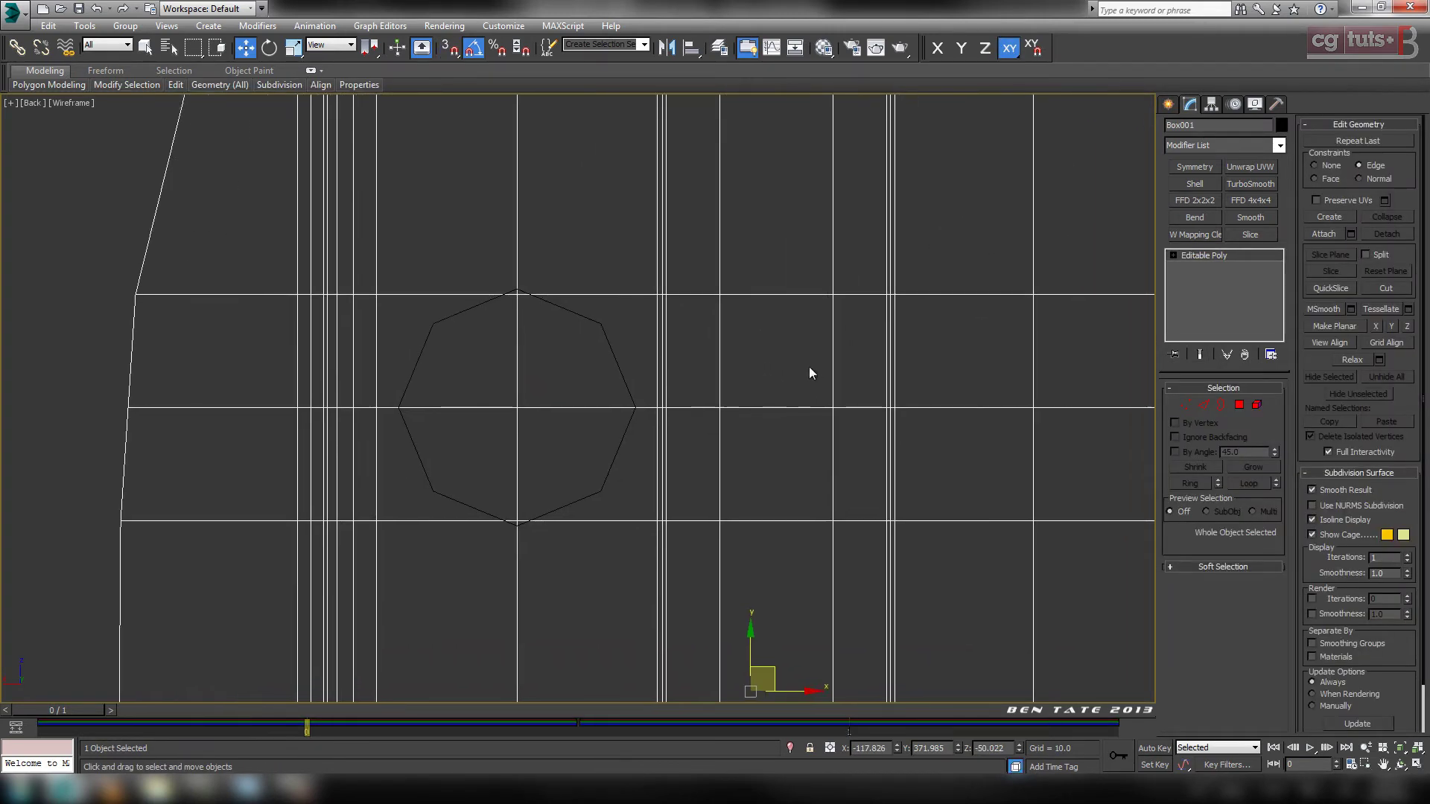
# Scale the column's vertices on the horizontal loops above and below the circle apart vertically so both loops clear it.
pyautogui.click(1185, 404)
pyautogui.moveTo(753, 299); pyautogui.dragTo(862, 373, button='middle')
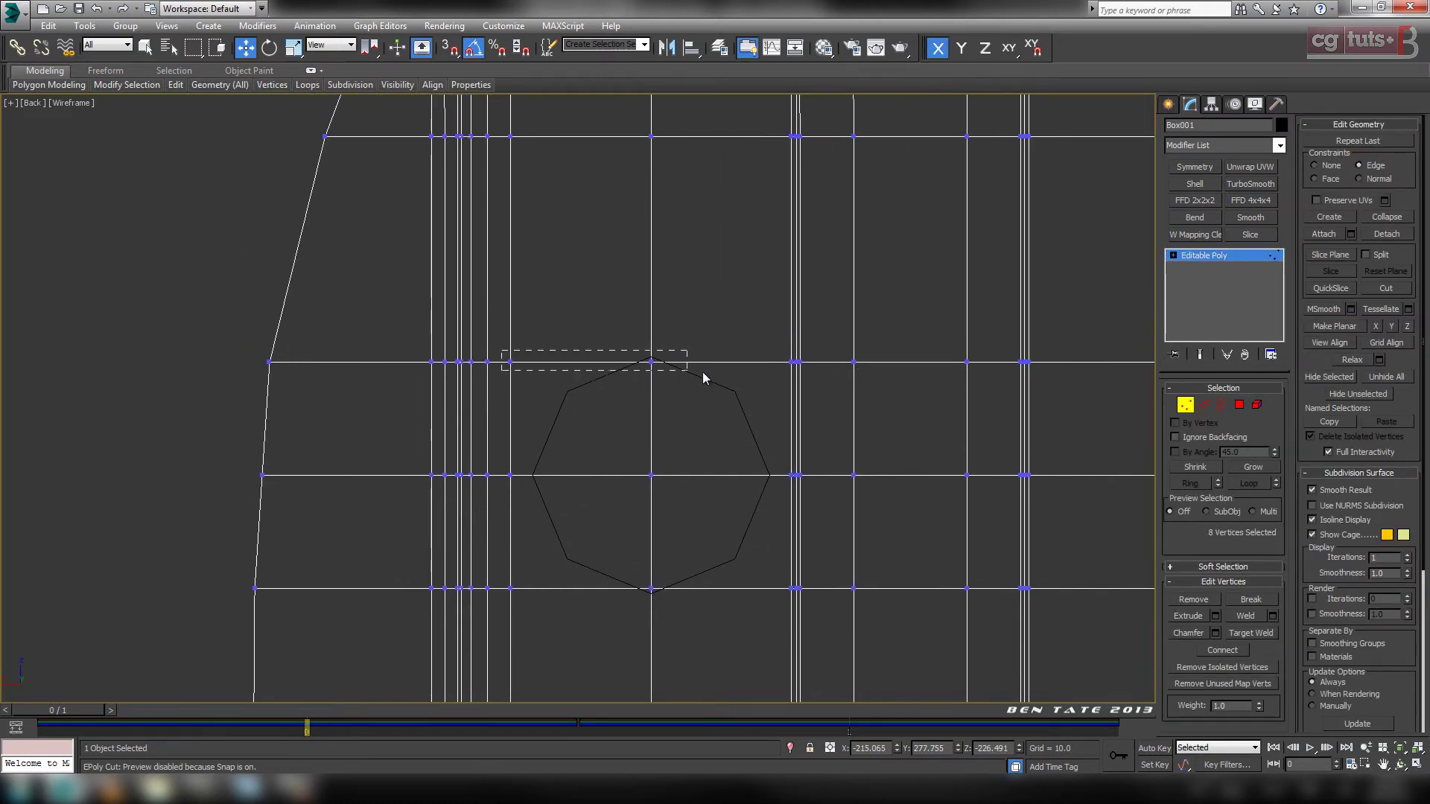
pyautogui.moveTo(814, 377); pyautogui.dragTo(813, 376)
pyautogui.keyDown('ctrl'); pyautogui.moveTo(502, 578); pyautogui.dragTo(796, 616); pyautogui.keyUp('ctrl')
pyautogui.moveTo(814, 563); pyautogui.dragTo(807, 494, button='middle')
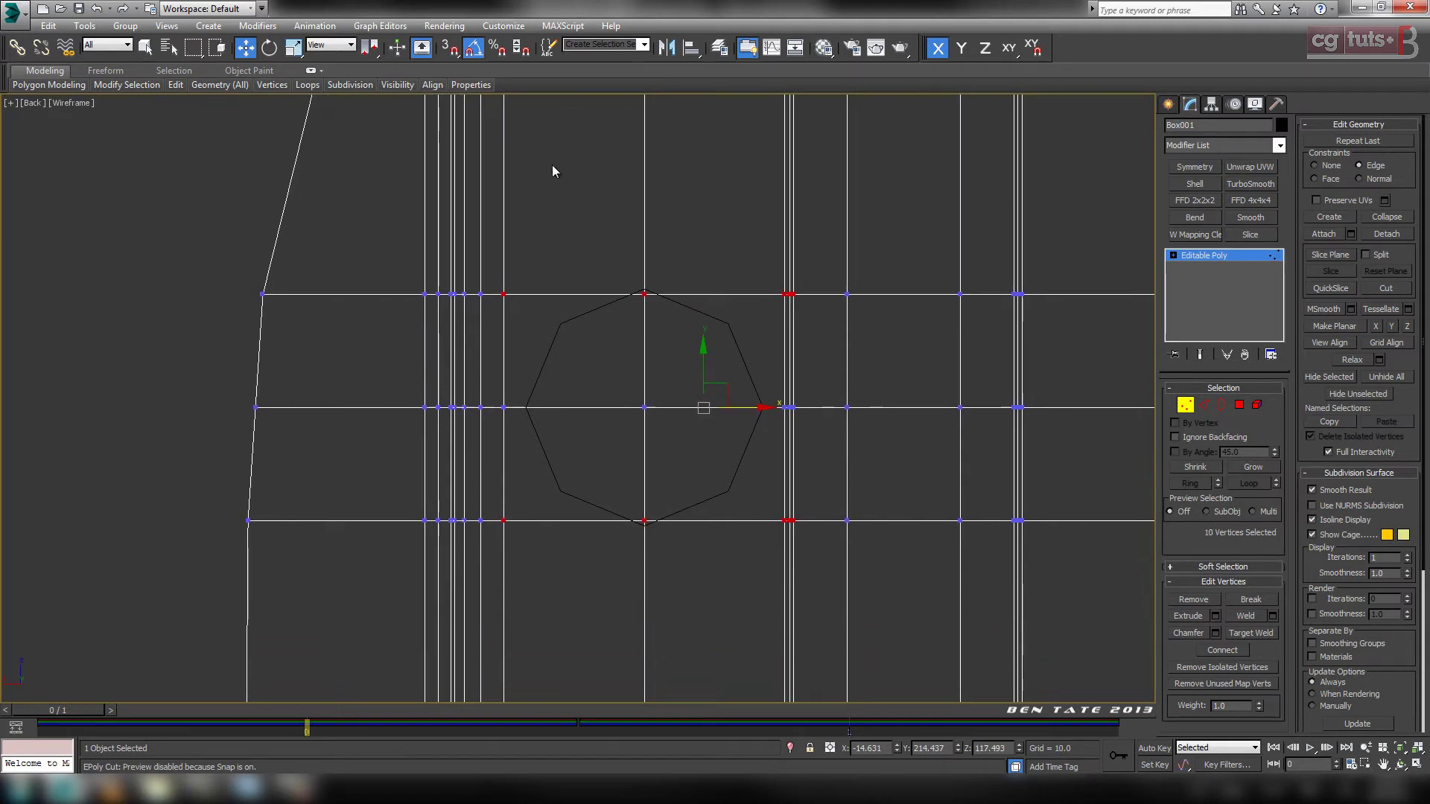
pyautogui.click(295, 49)
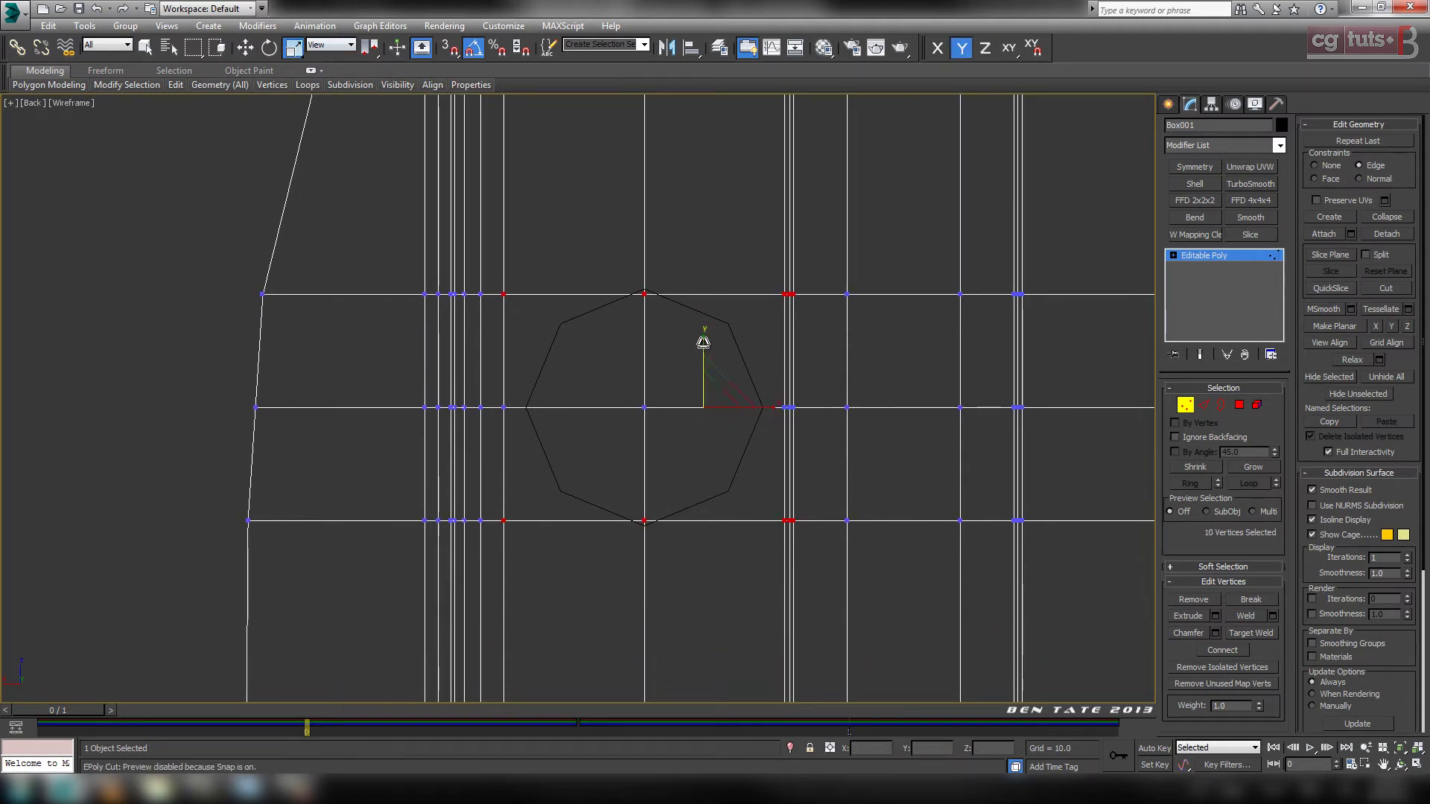
pyautogui.moveTo(703, 338); pyautogui.dragTo(704, 330)
# Examine the spread vertices around the circle in the Perspective view, then return to the Back view.
pyautogui.hotkey('alt', 'w')
pyautogui.rightClick(927, 635)
pyautogui.hotkey('alt', 'w')
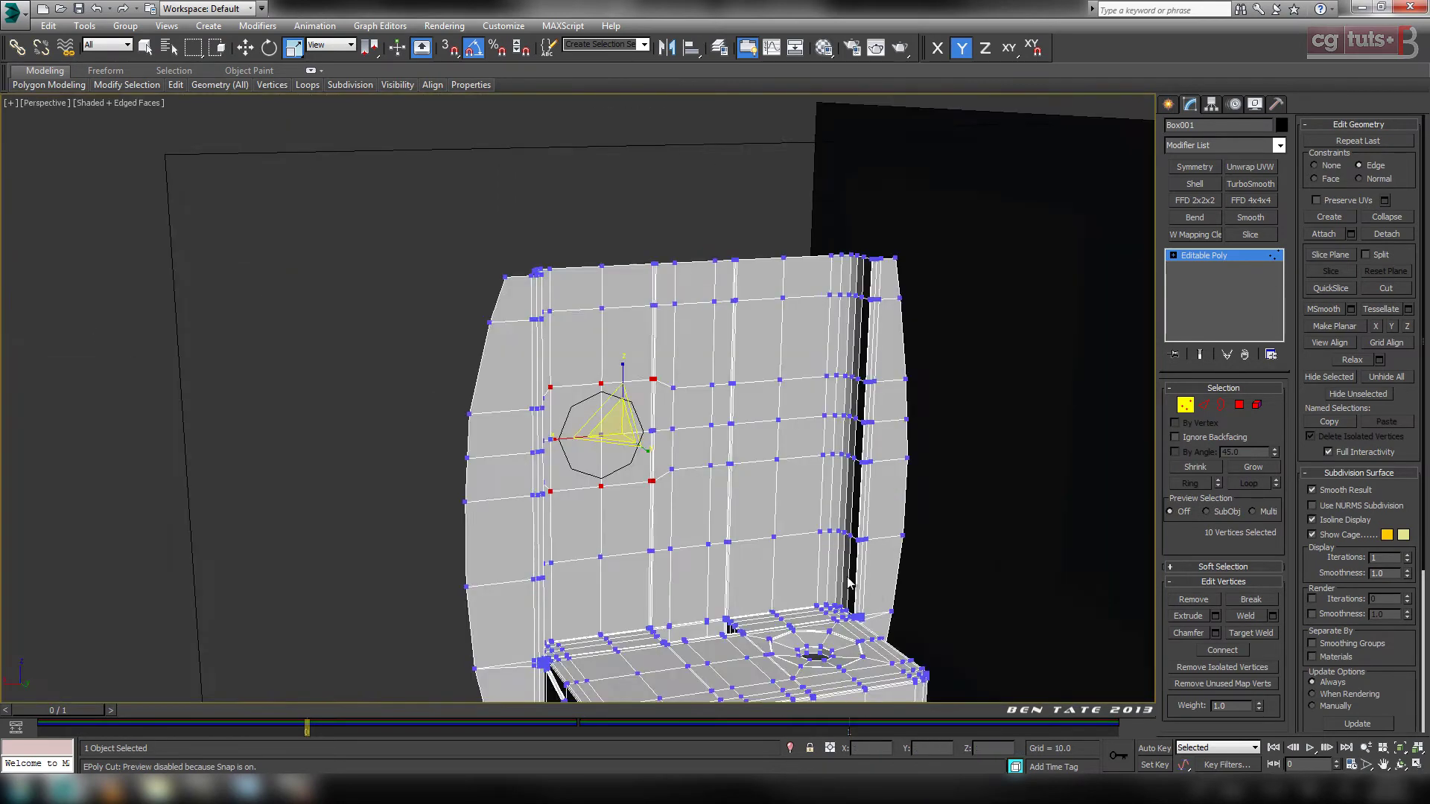
pyautogui.press('z')
pyautogui.scroll(-2, 772, 521)
pyautogui.keyDown('alt'); pyautogui.moveTo(772, 520); pyautogui.dragTo(725, 513, button='middle'); pyautogui.keyUp('alt')
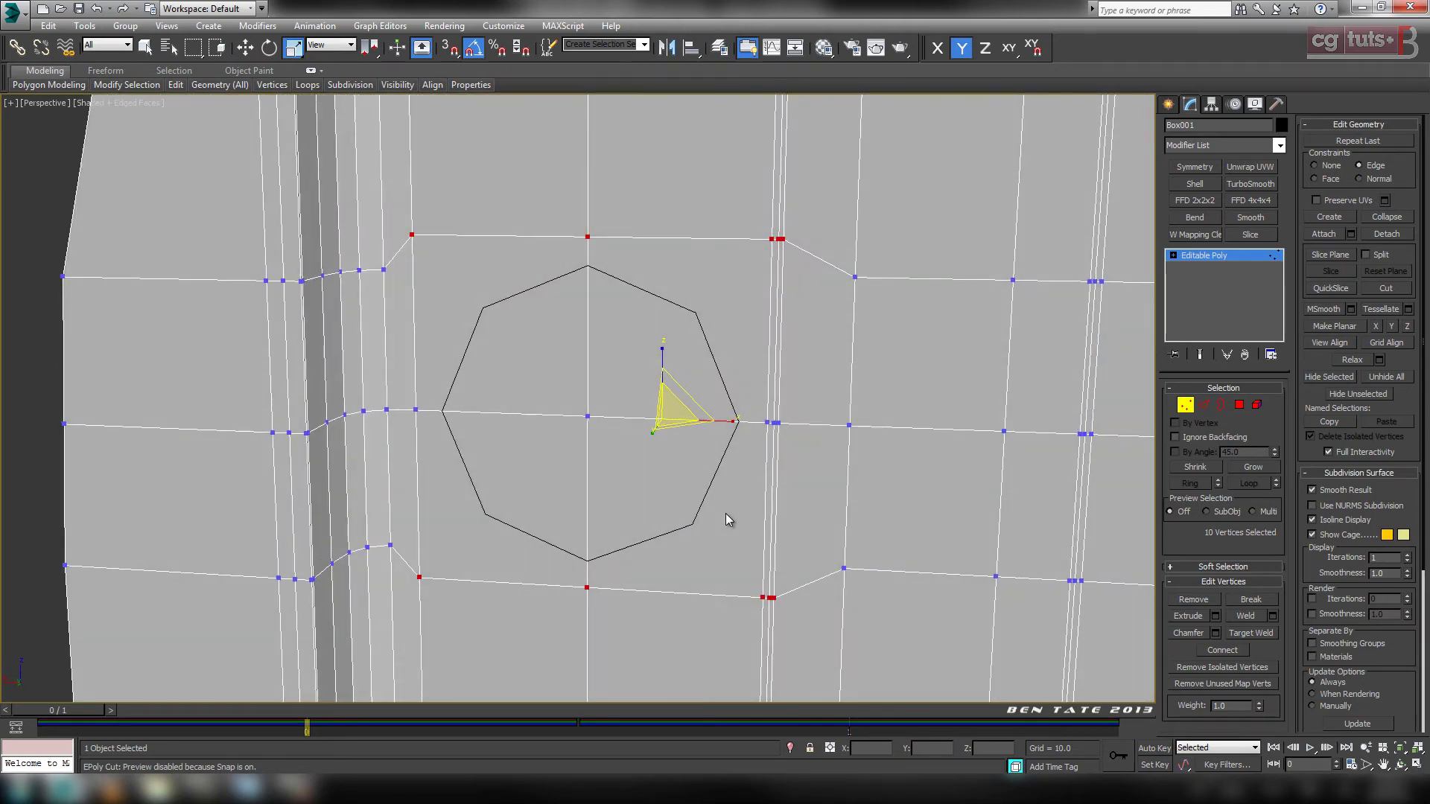
pyautogui.scroll(-2, 767, 425)
pyautogui.hotkey('alt', 'w')
pyautogui.rightClick(961, 265)
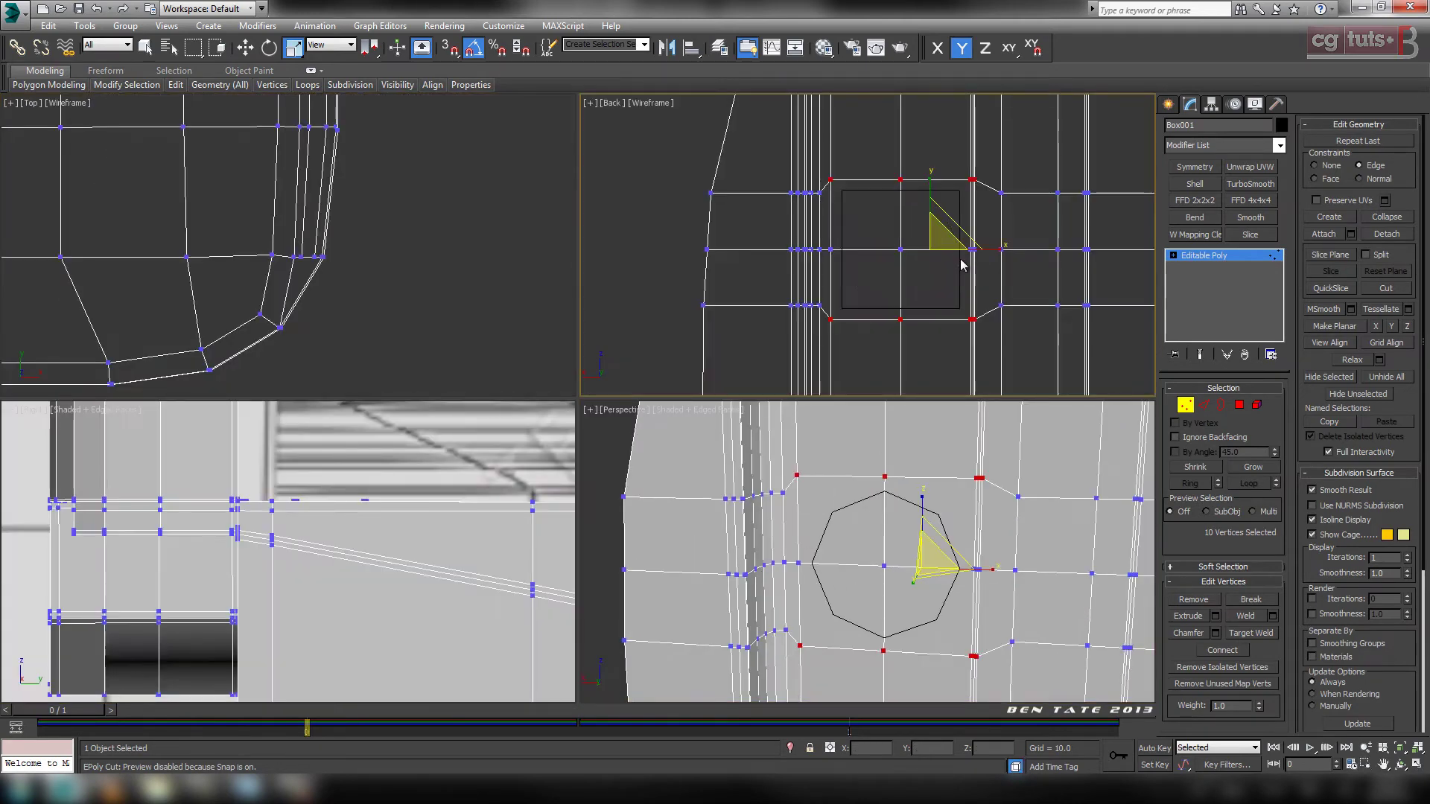
pyautogui.hotkey('alt', 'w')
# Cut an octagon into the back panel with vertex snapping on, following the circle's eight corners, and turn snapping off.
pyautogui.scroll(4, 923, 418)
pyautogui.moveTo(929, 418); pyautogui.dragTo(959, 374, button='middle')
pyautogui.click(1387, 289)
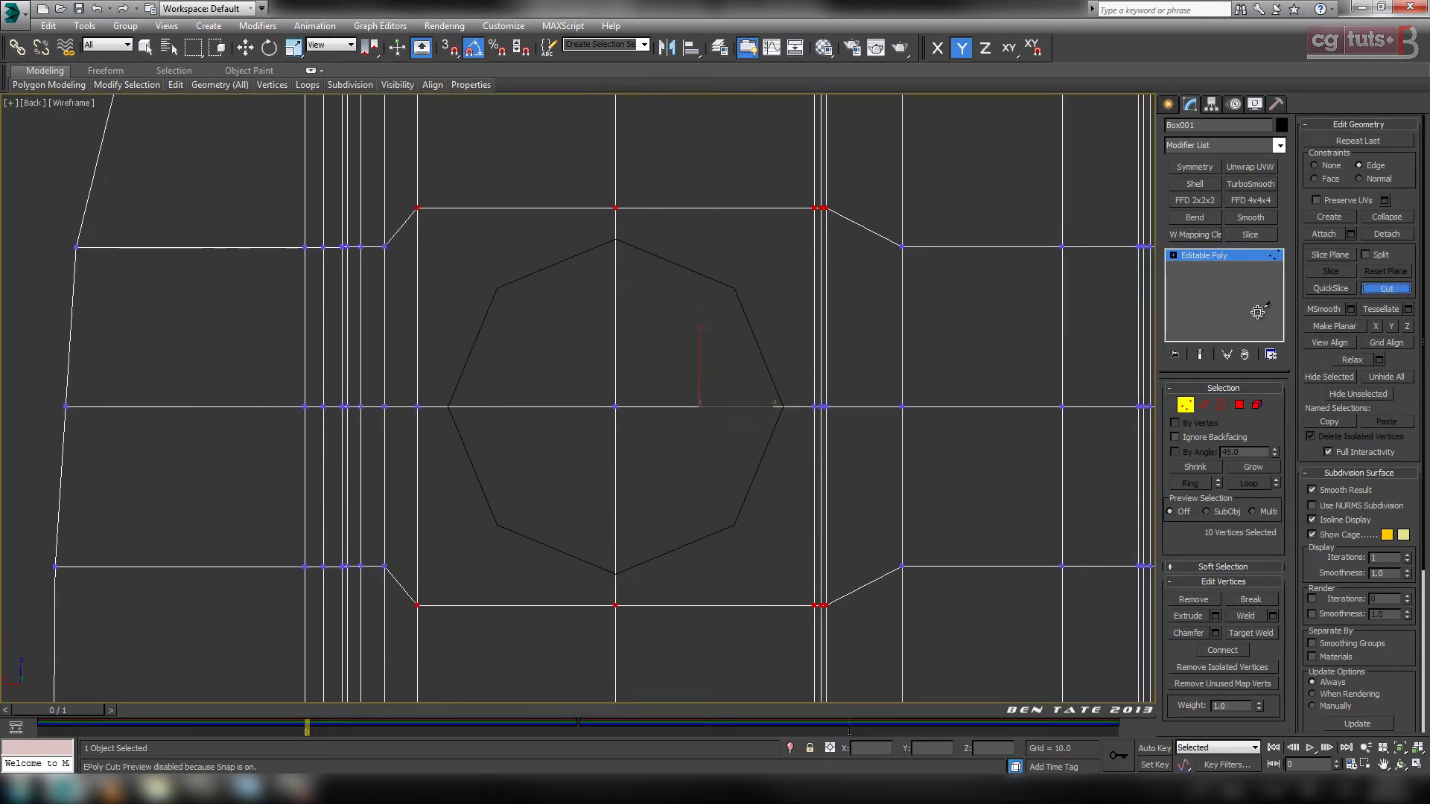
pyautogui.click(450, 47)
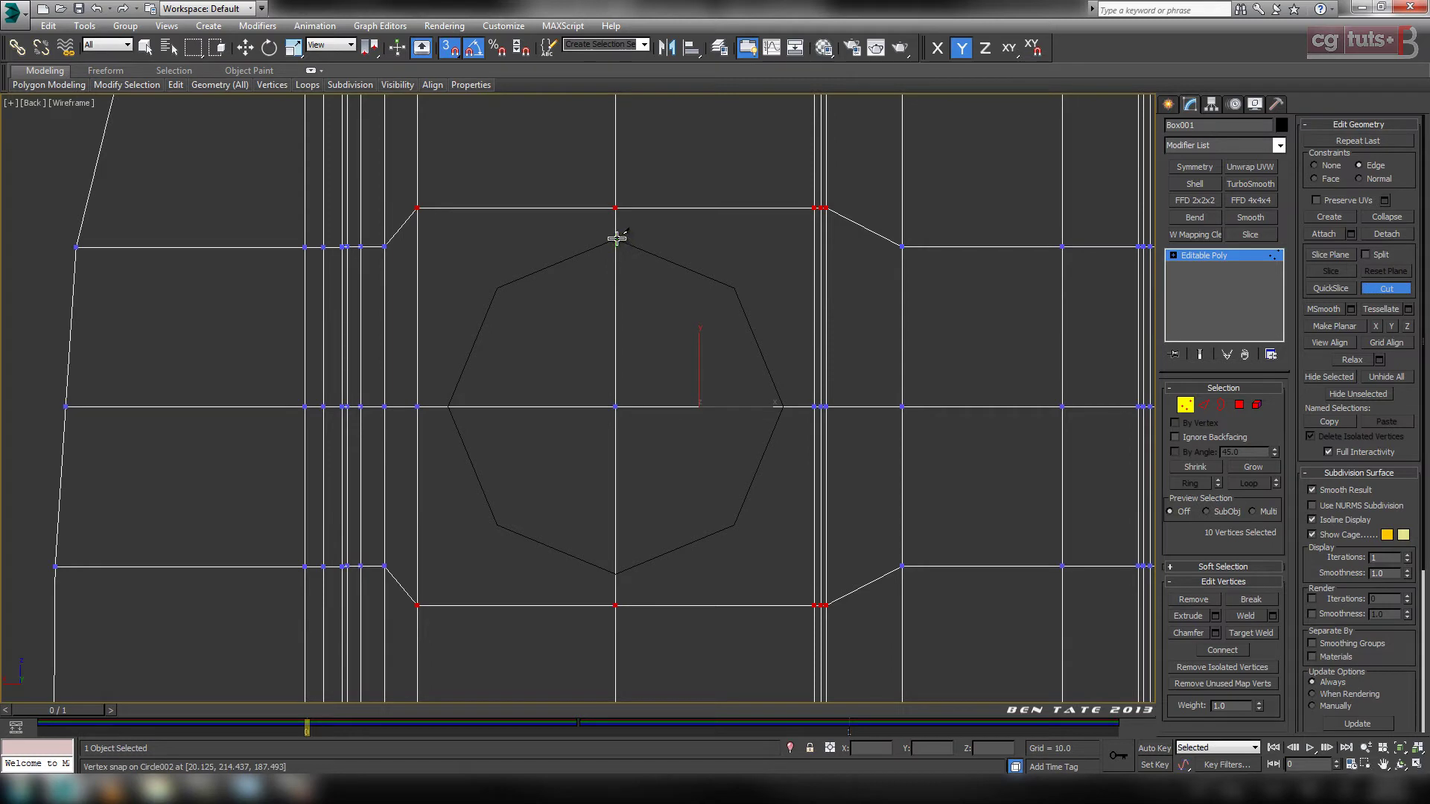
pyautogui.click(498, 288)
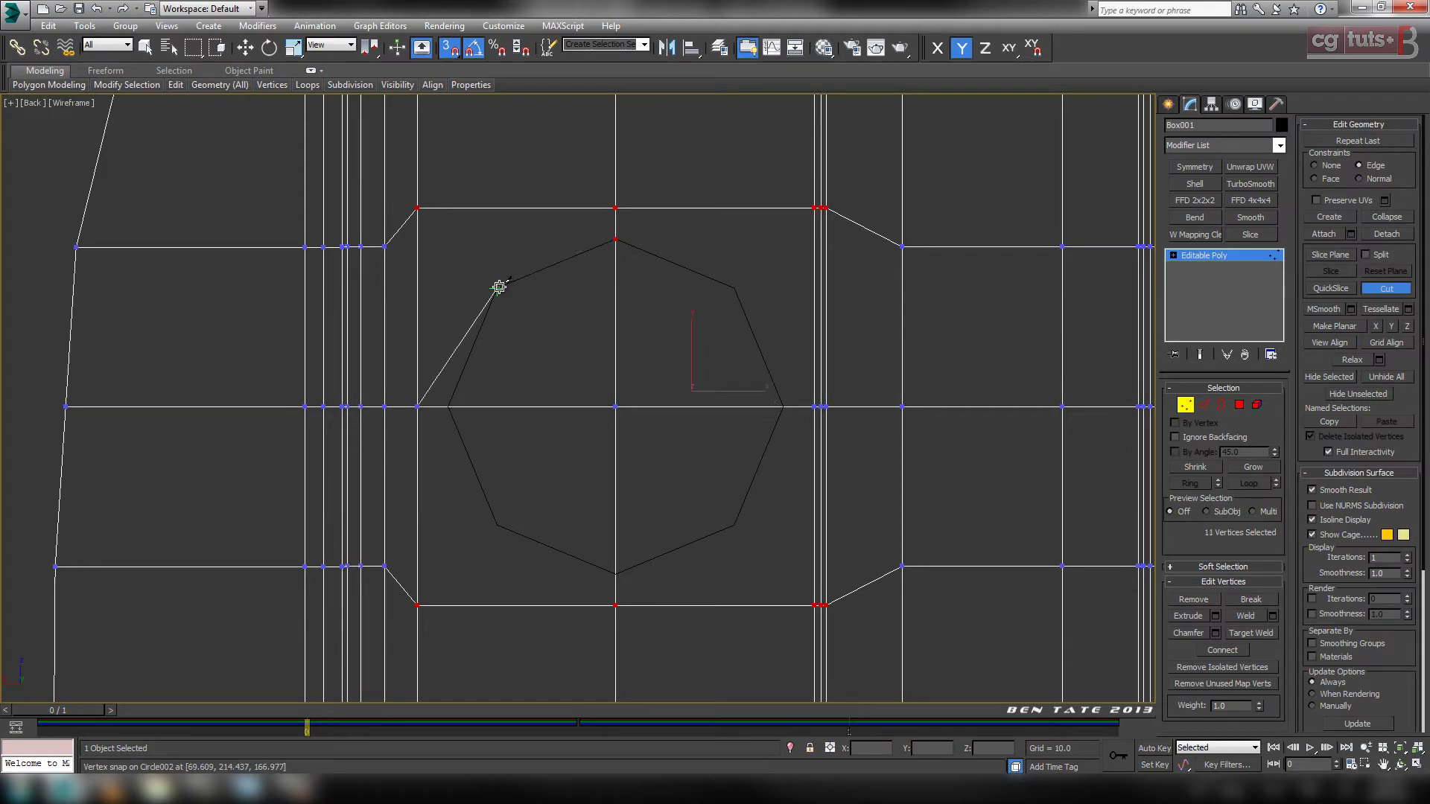
pyautogui.click(449, 407)
pyautogui.click(616, 574)
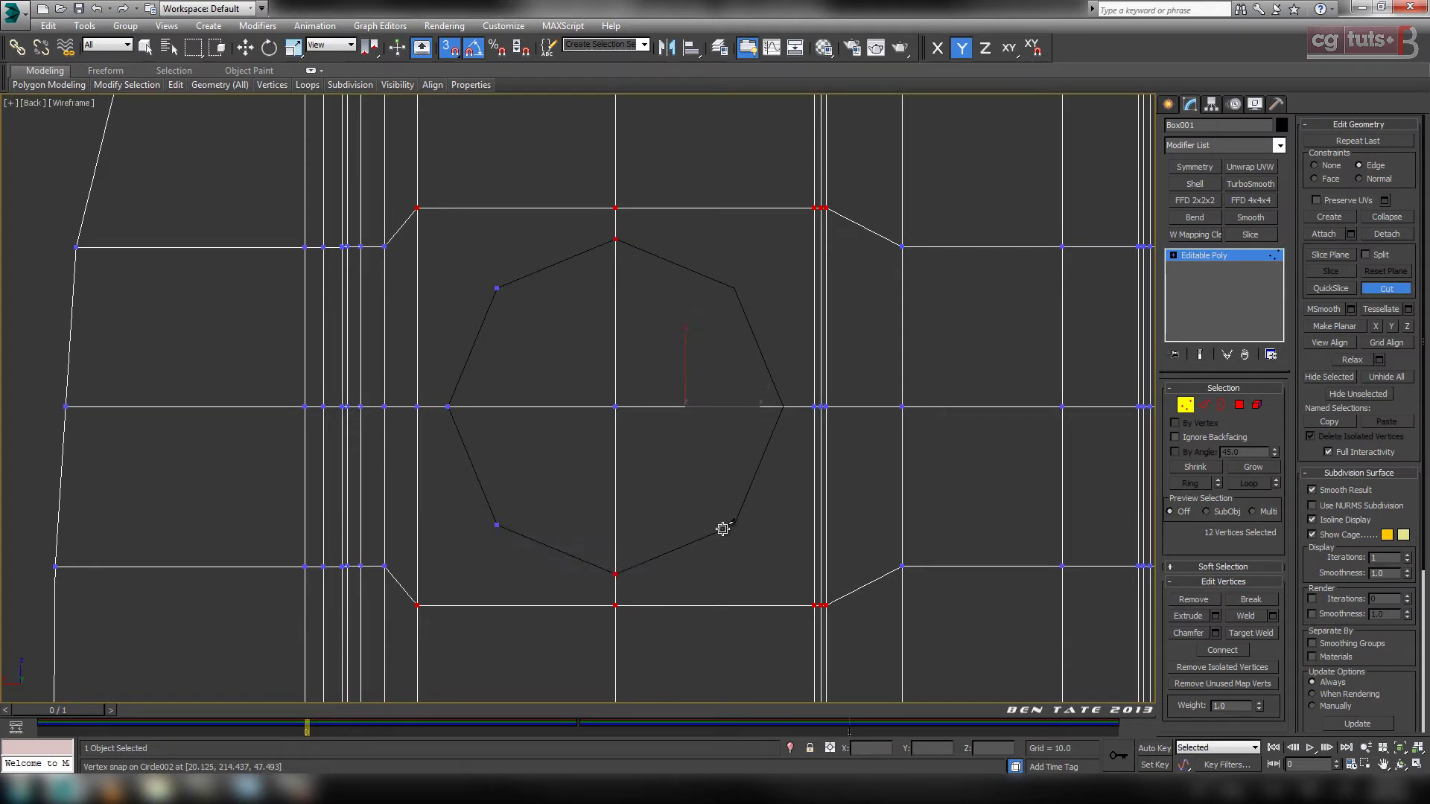
pyautogui.click(733, 525)
pyautogui.click(782, 407)
pyautogui.click(734, 289)
pyautogui.click(1389, 290)
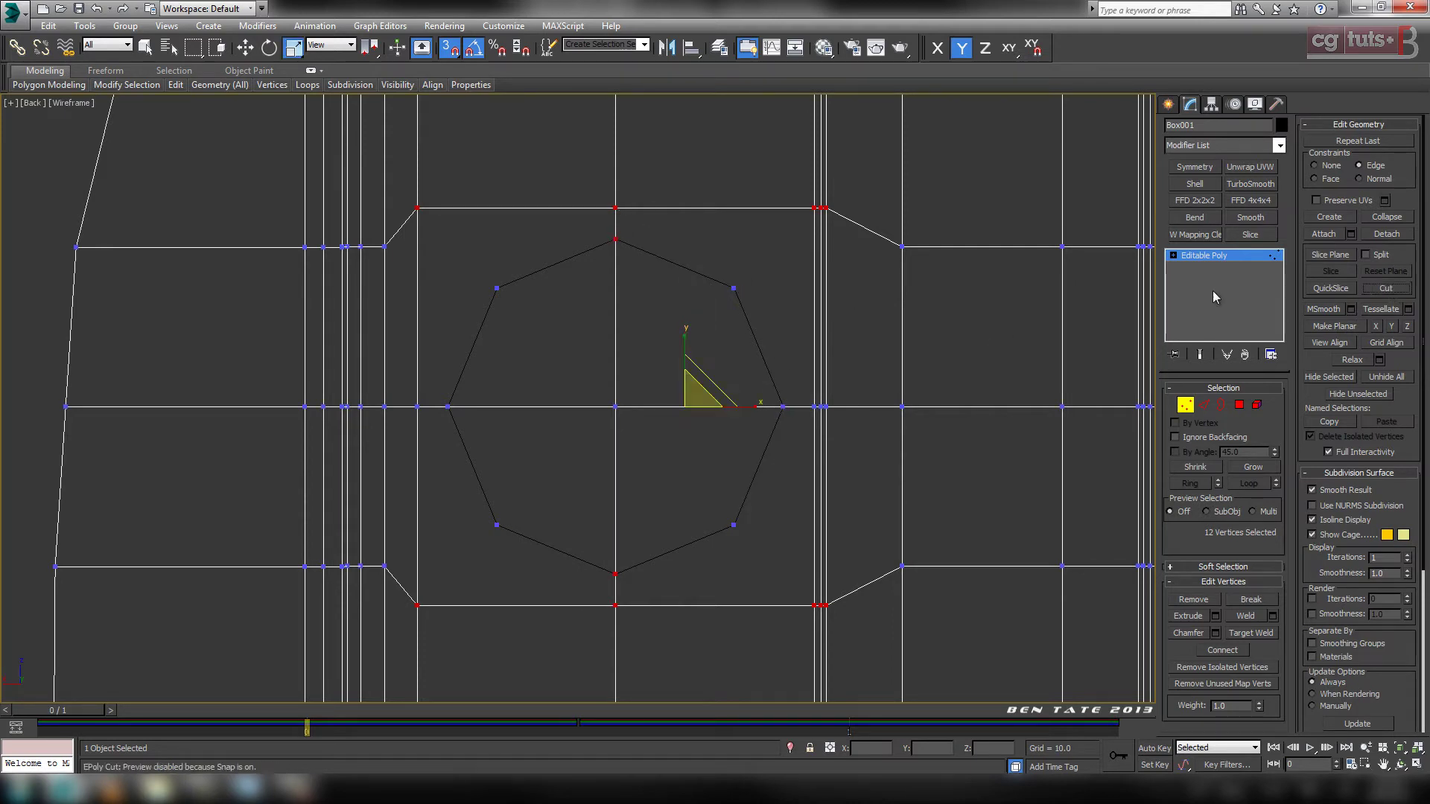
pyautogui.click(455, 54)
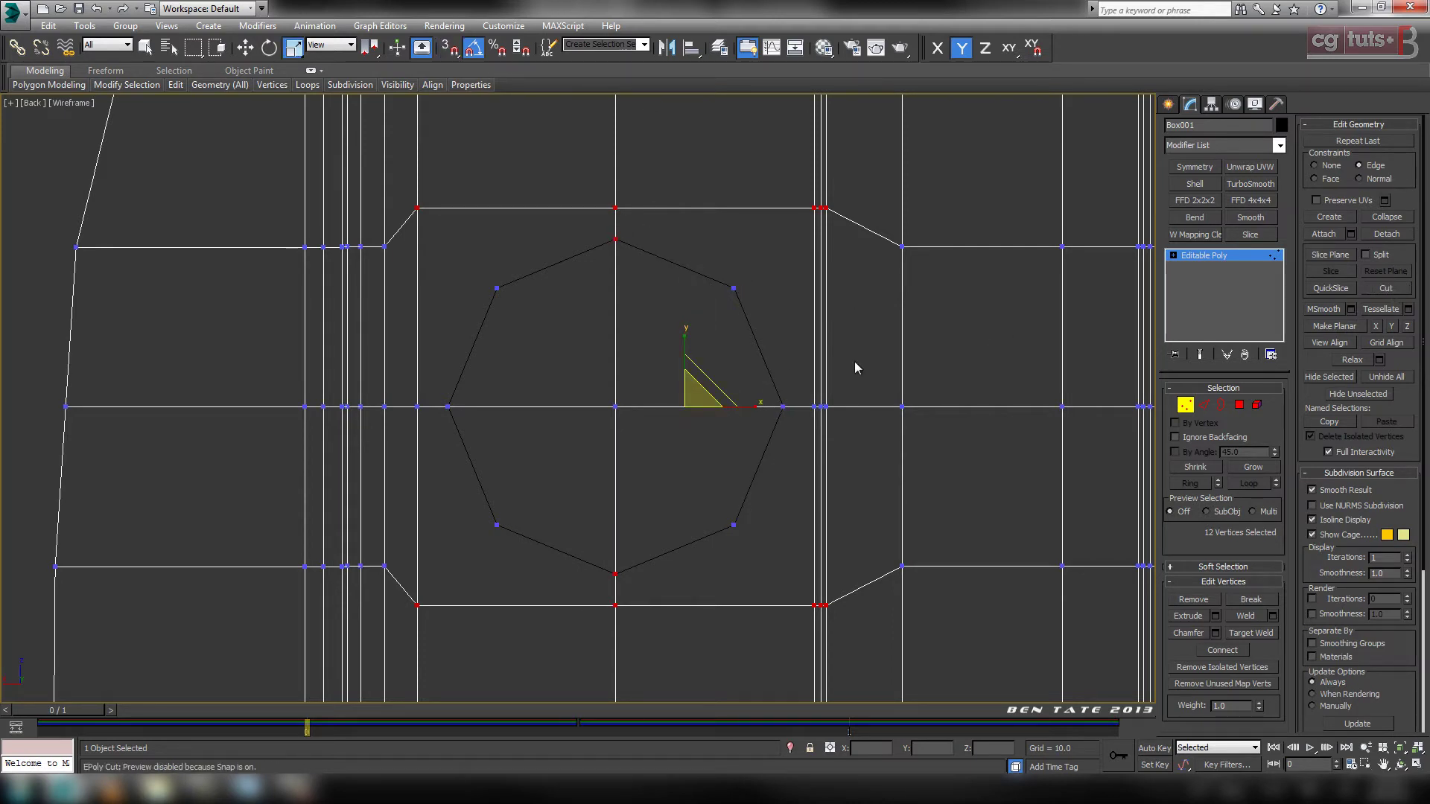
# Delete the guide circle and reselect the machine body mesh.
pyautogui.click(1185, 405)
pyautogui.click(766, 369)
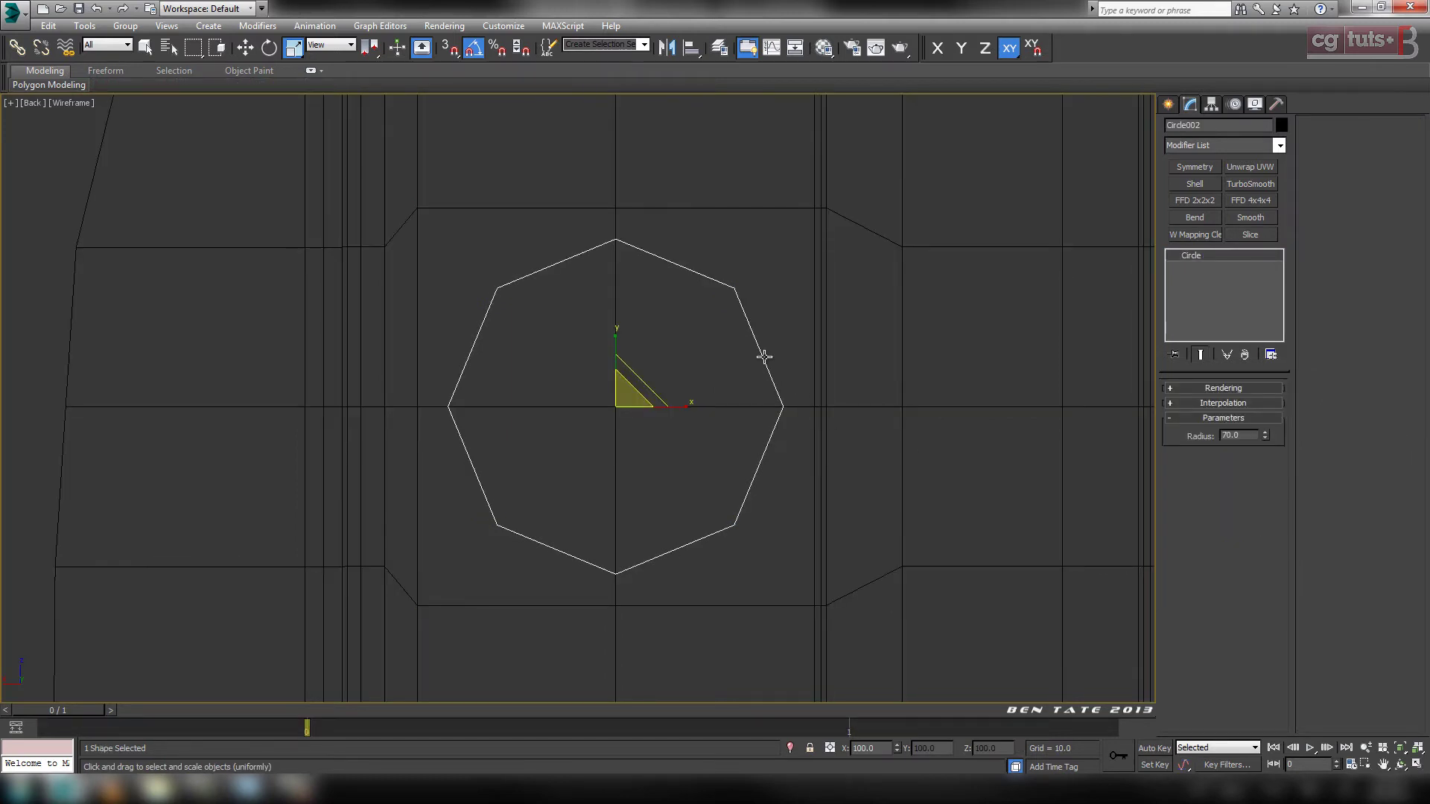
pyautogui.press('Delete')
pyautogui.click(764, 358)
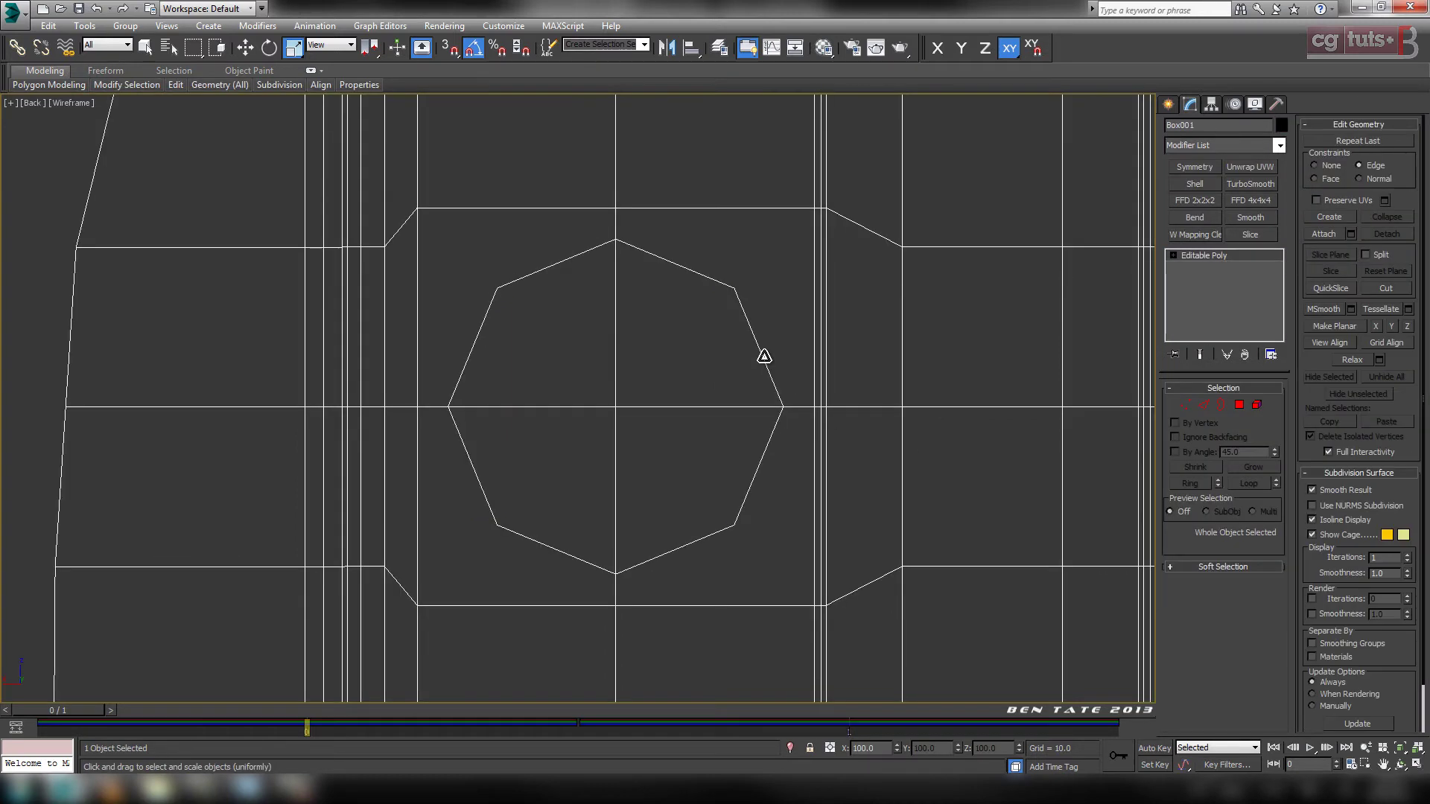
# Connect the octagon's four diagonal vertices to the corner vertices of the surrounding square.
pyautogui.click(1185, 405)
pyautogui.moveTo(416, 202); pyautogui.dragTo(554, 367)
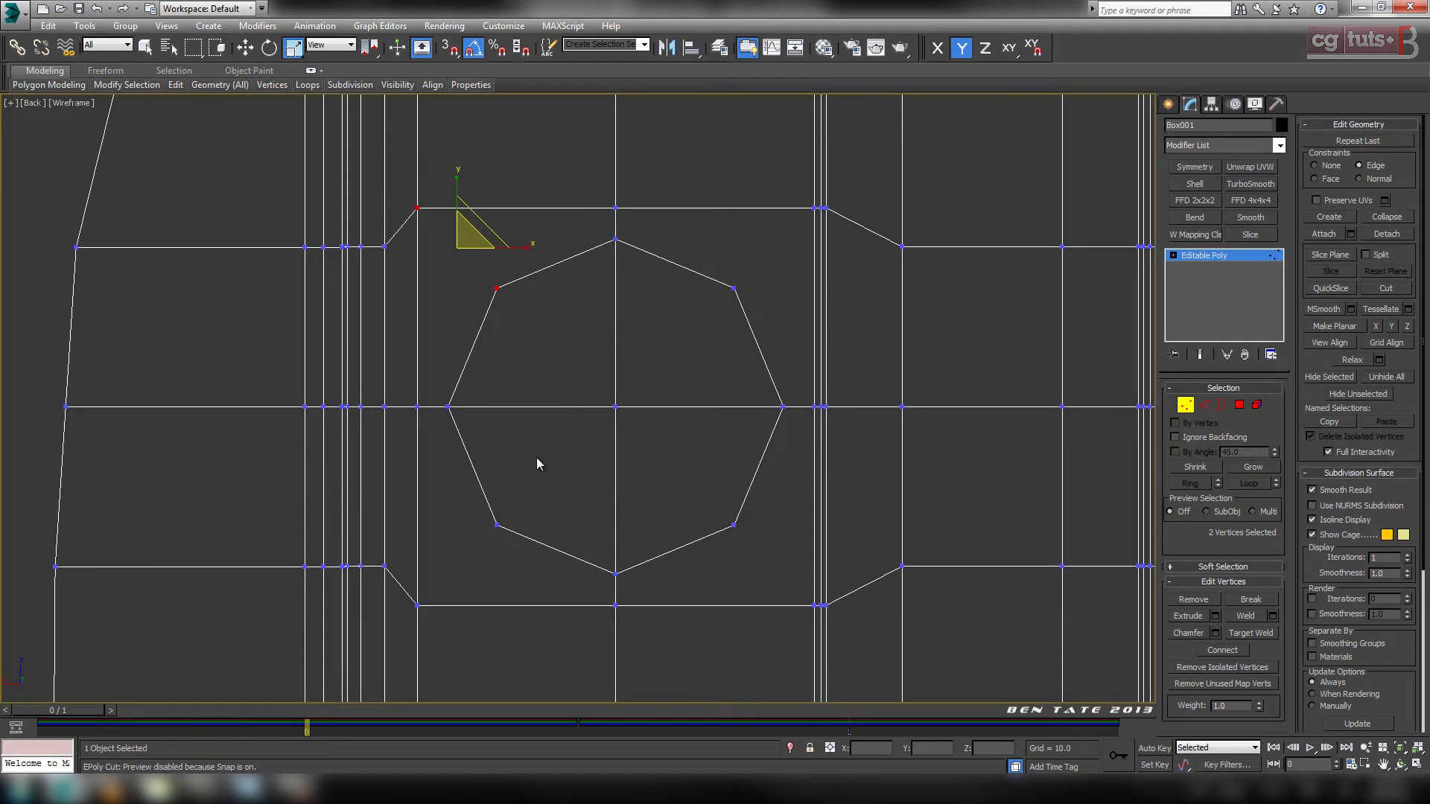
pyautogui.moveTo(435, 613); pyautogui.dragTo(410, 629)
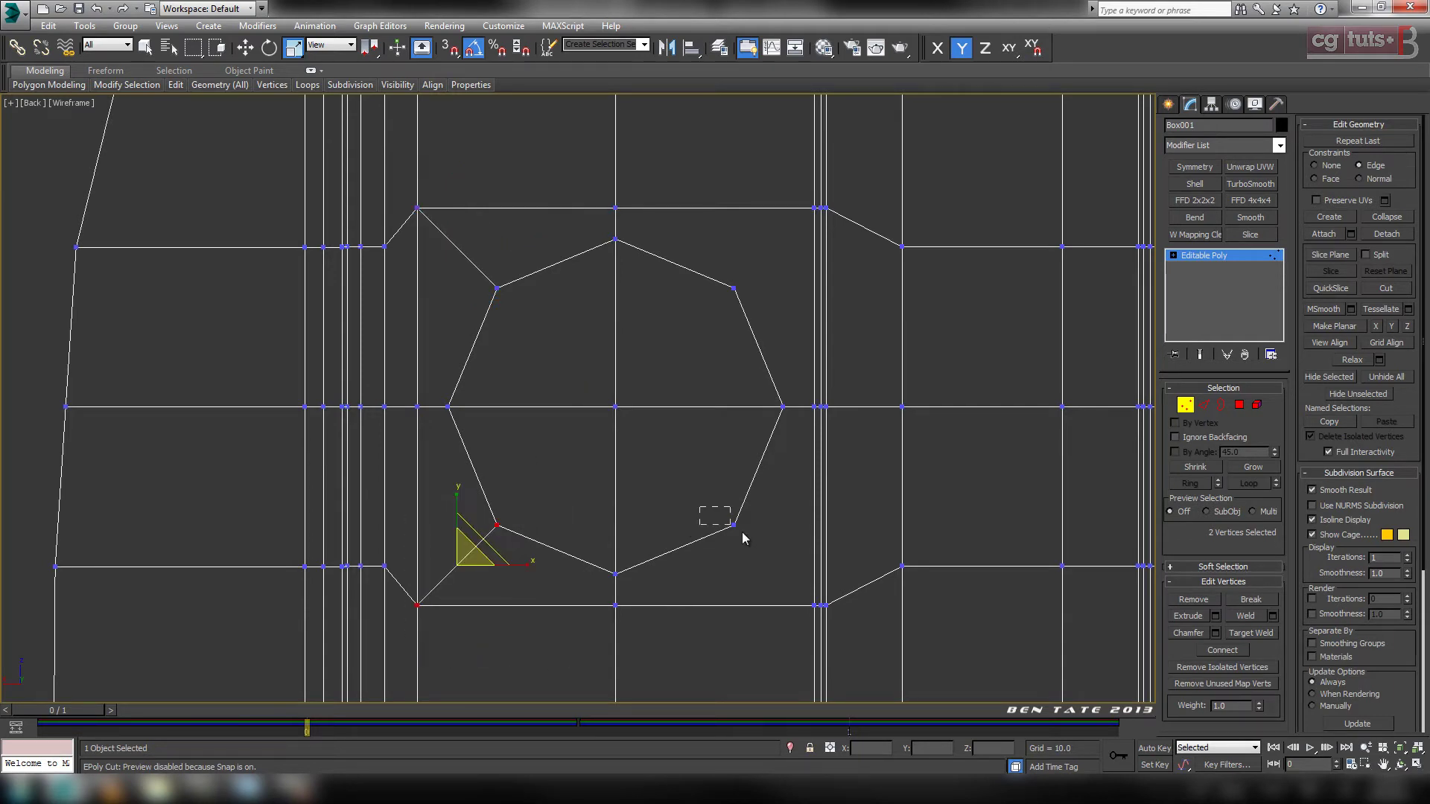
pyautogui.moveTo(817, 634); pyautogui.dragTo(816, 630)
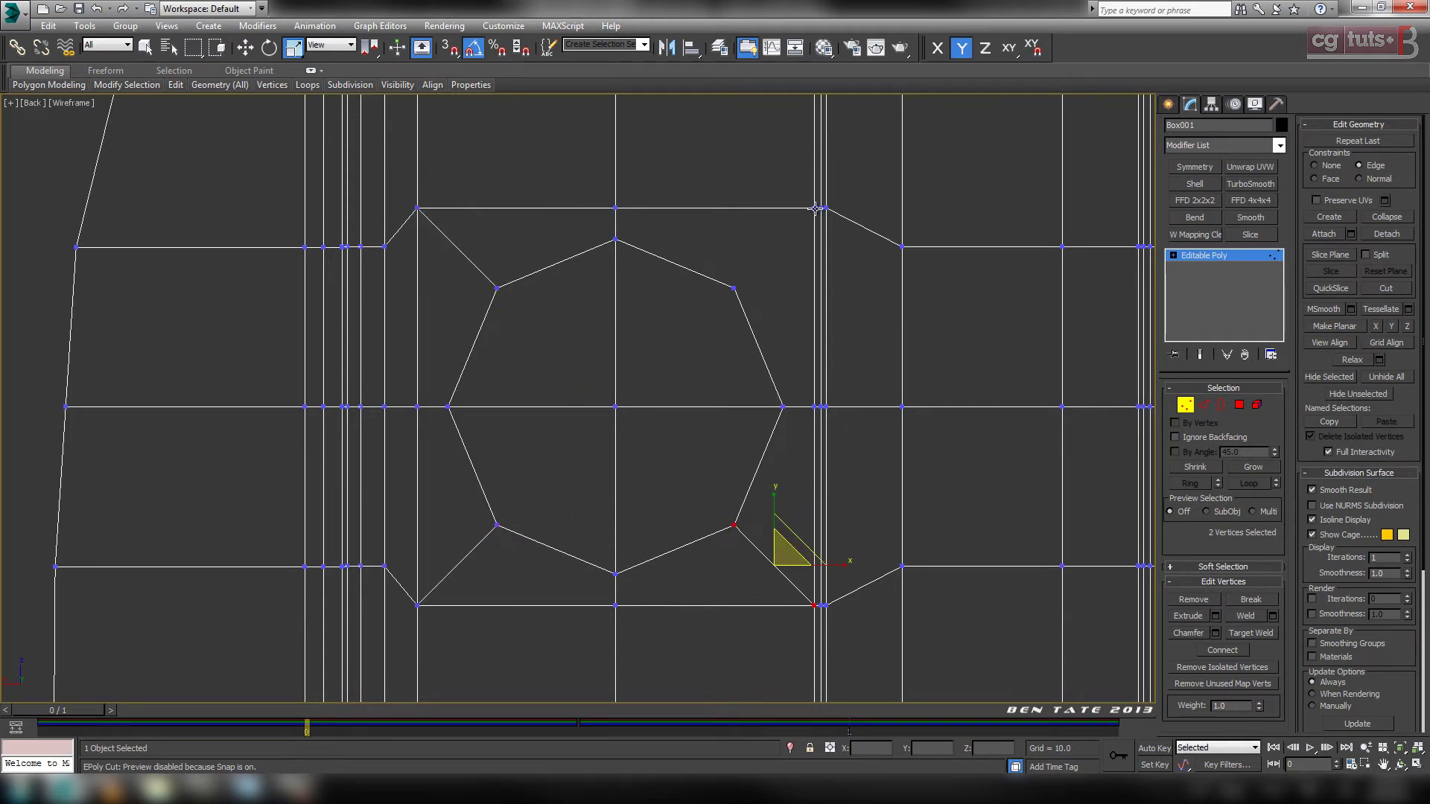
pyautogui.moveTo(816, 208); pyautogui.dragTo(734, 288)
pyautogui.moveTo(937, 403); pyautogui.dragTo(928, 508, button='middle')
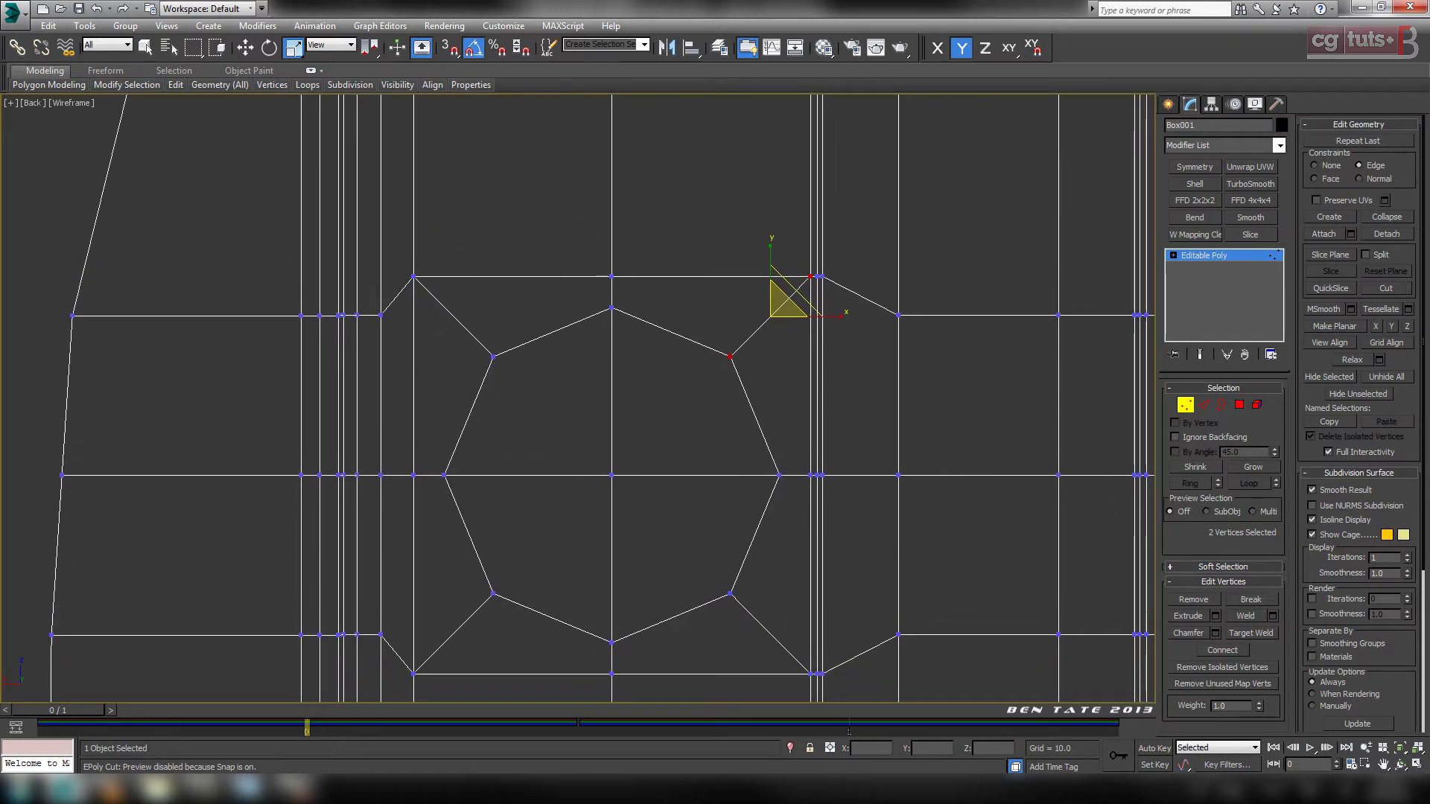
# Close one 051_TassimoT65 photo and examine the round slot in the 047_TassimoT65 reference photo.
pyautogui.moveTo(257, 790)
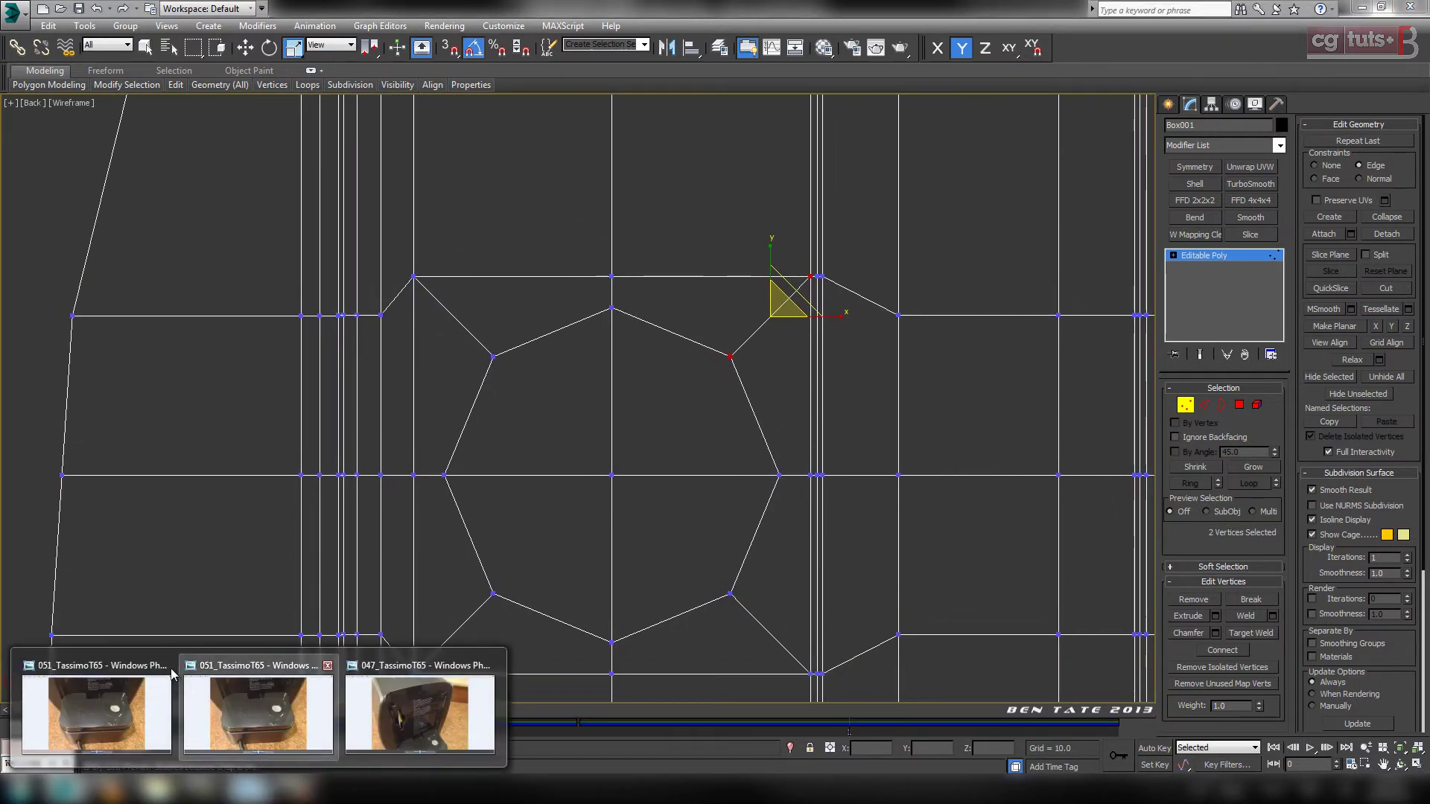
pyautogui.click(328, 665)
pyautogui.click(328, 708)
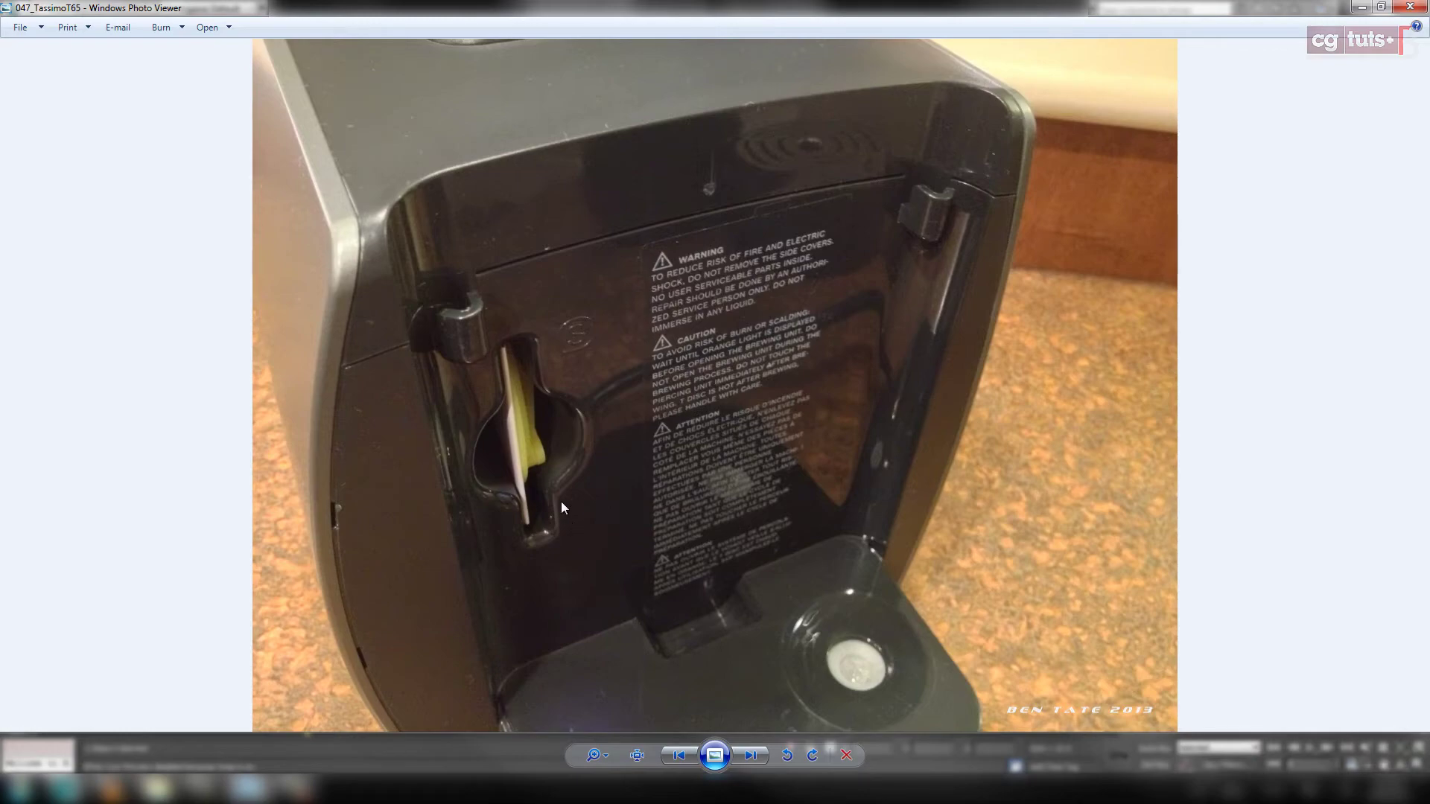
pyautogui.click(67, 789)
# Begin chamfering the whole vertical edge loop through the octagon's centre, using 1 segment and an amount of about 11.9.
pyautogui.moveTo(767, 421); pyautogui.dragTo(718, 415, button='middle')
pyautogui.scroll(-5, 749, 419)
pyautogui.click(1203, 404)
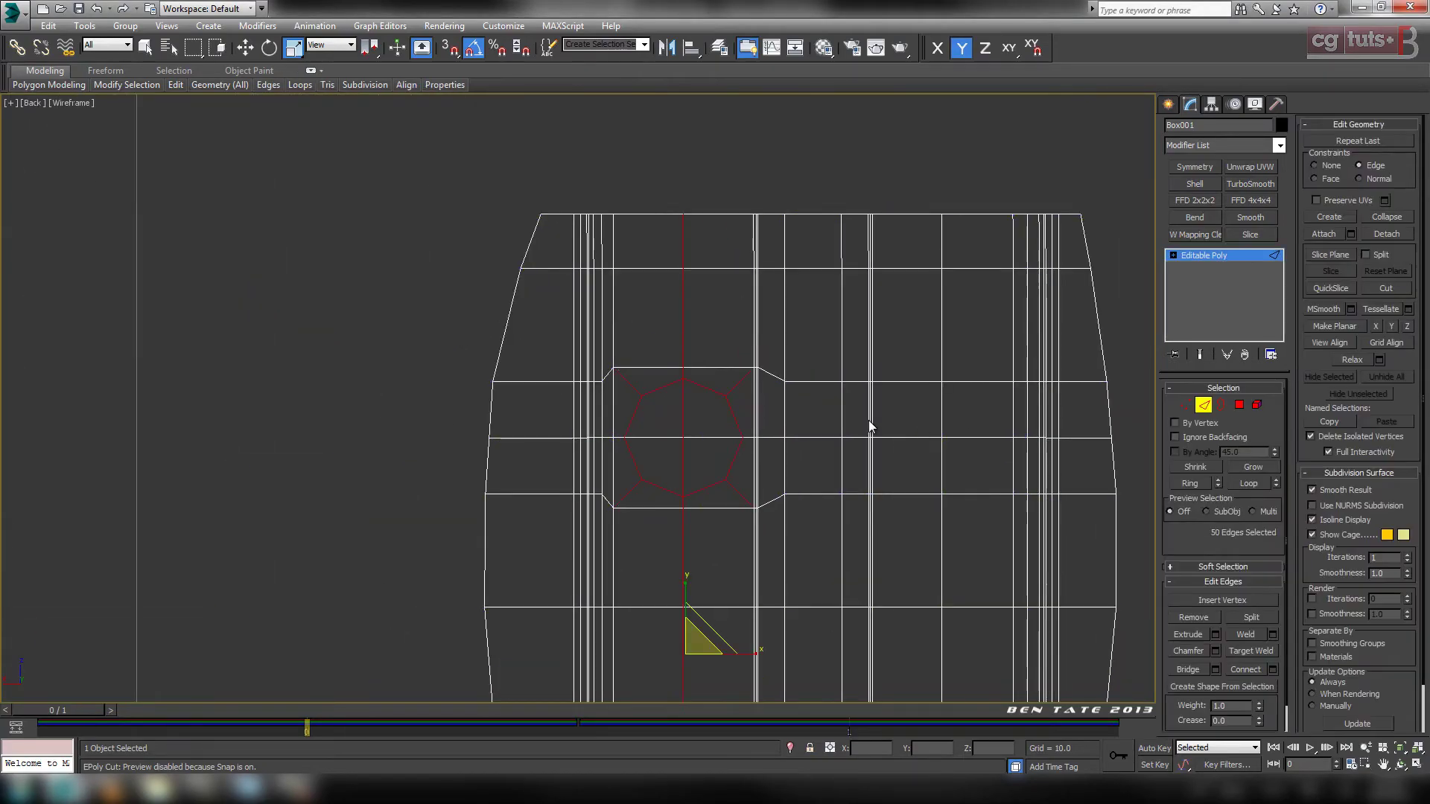
pyautogui.click(682, 406)
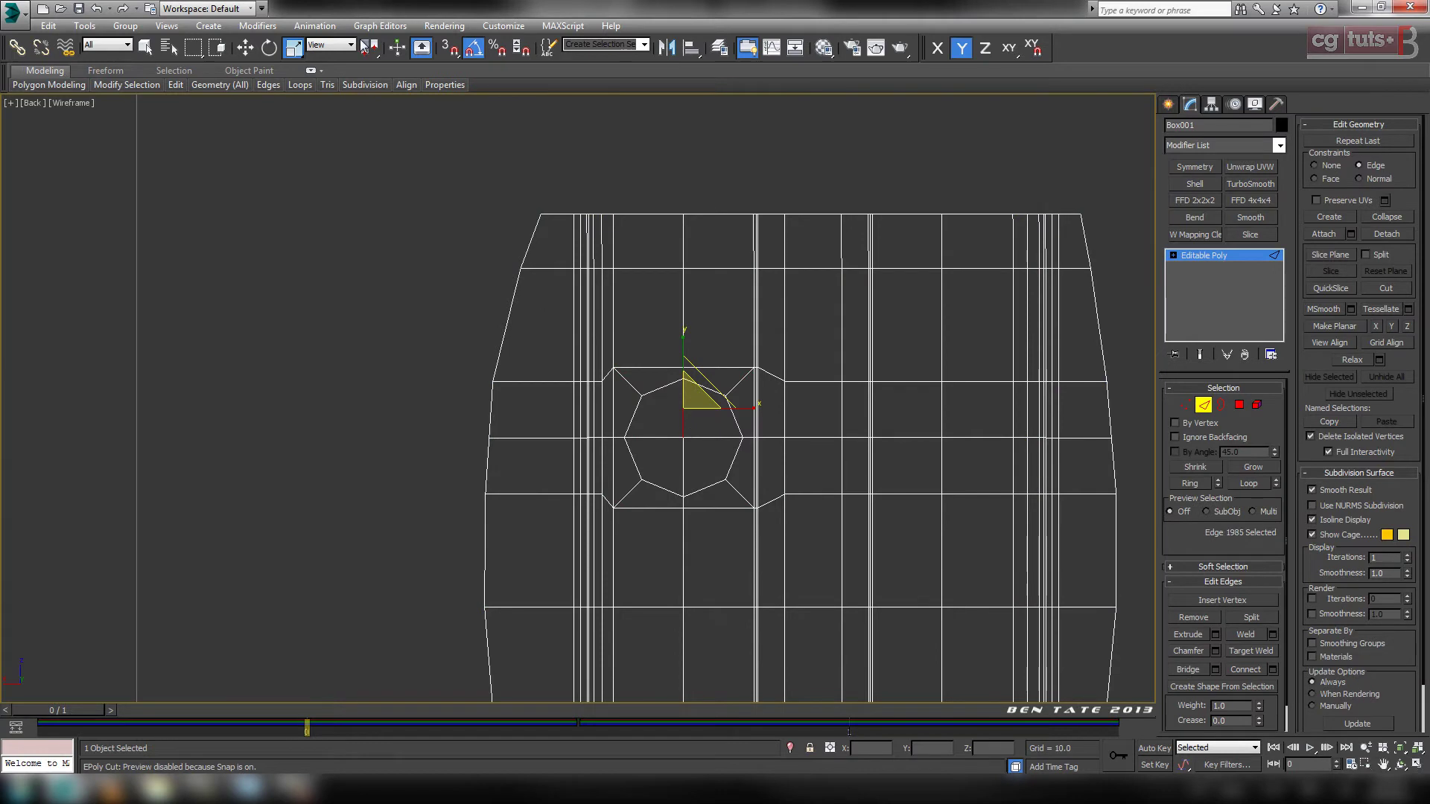
pyautogui.click(244, 49)
pyautogui.click(1248, 487)
pyautogui.moveTo(911, 347); pyautogui.dragTo(889, 329, button='middle')
pyautogui.scroll(5, 784, 396)
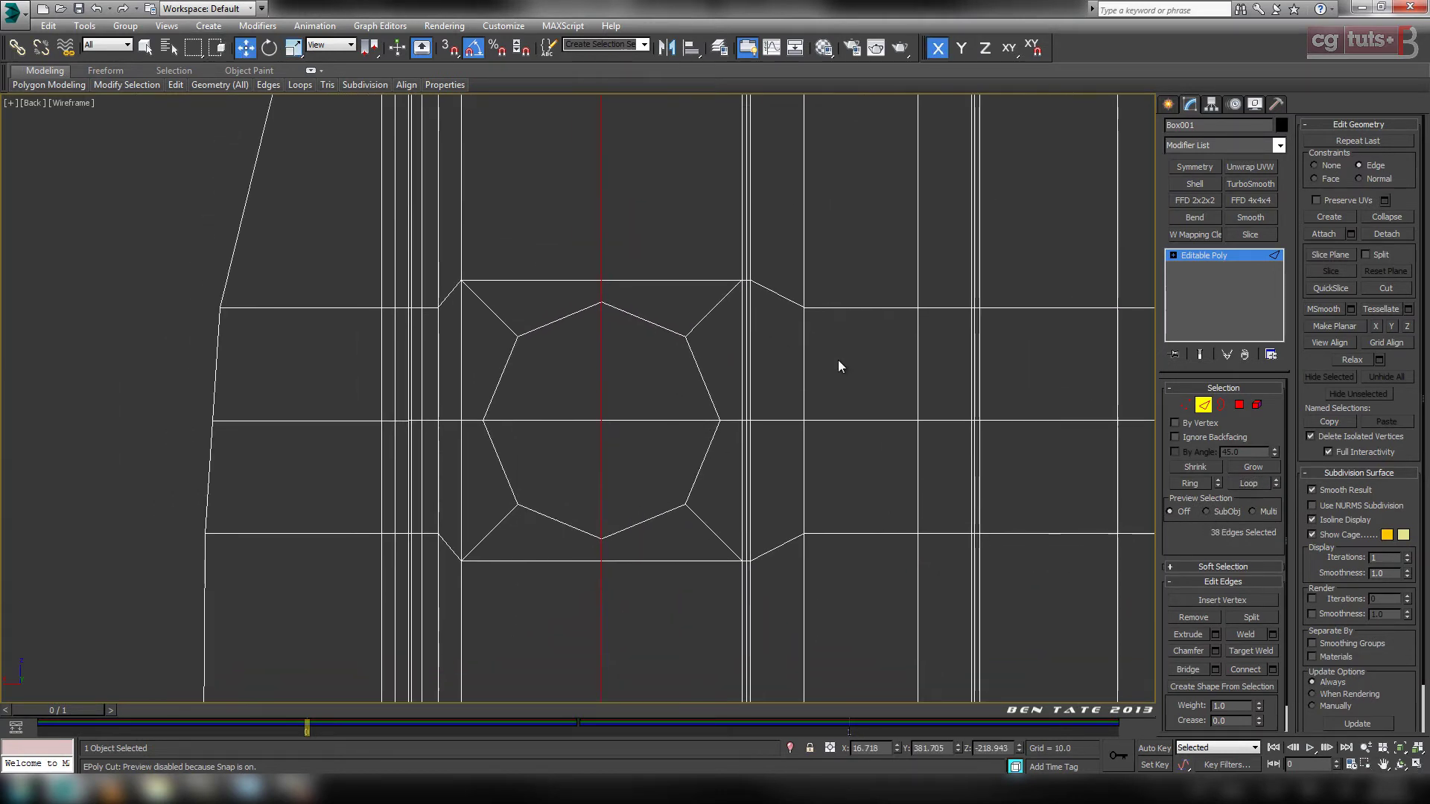
pyautogui.click(1215, 650)
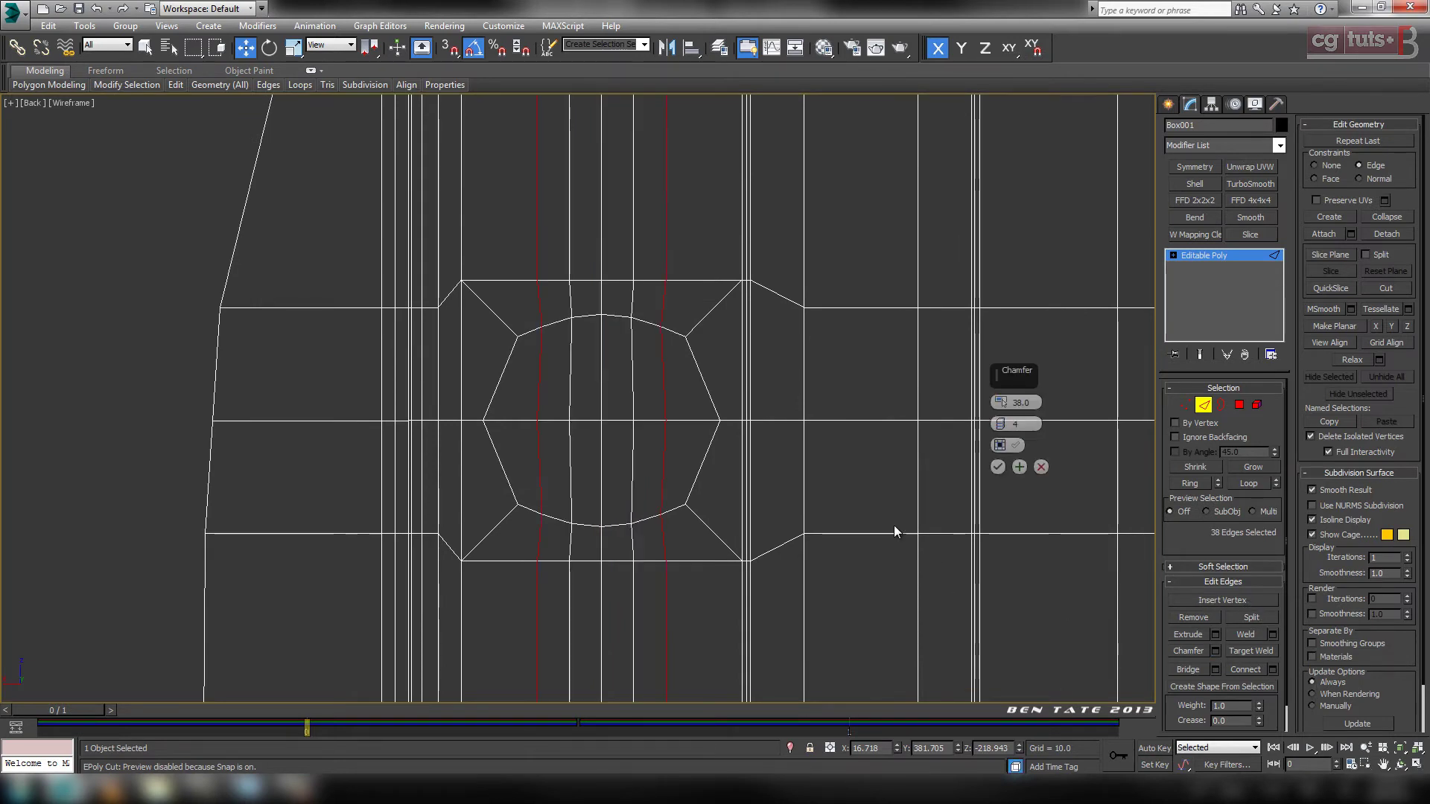
pyautogui.moveTo(894, 526); pyautogui.dragTo(882, 600, button='middle')
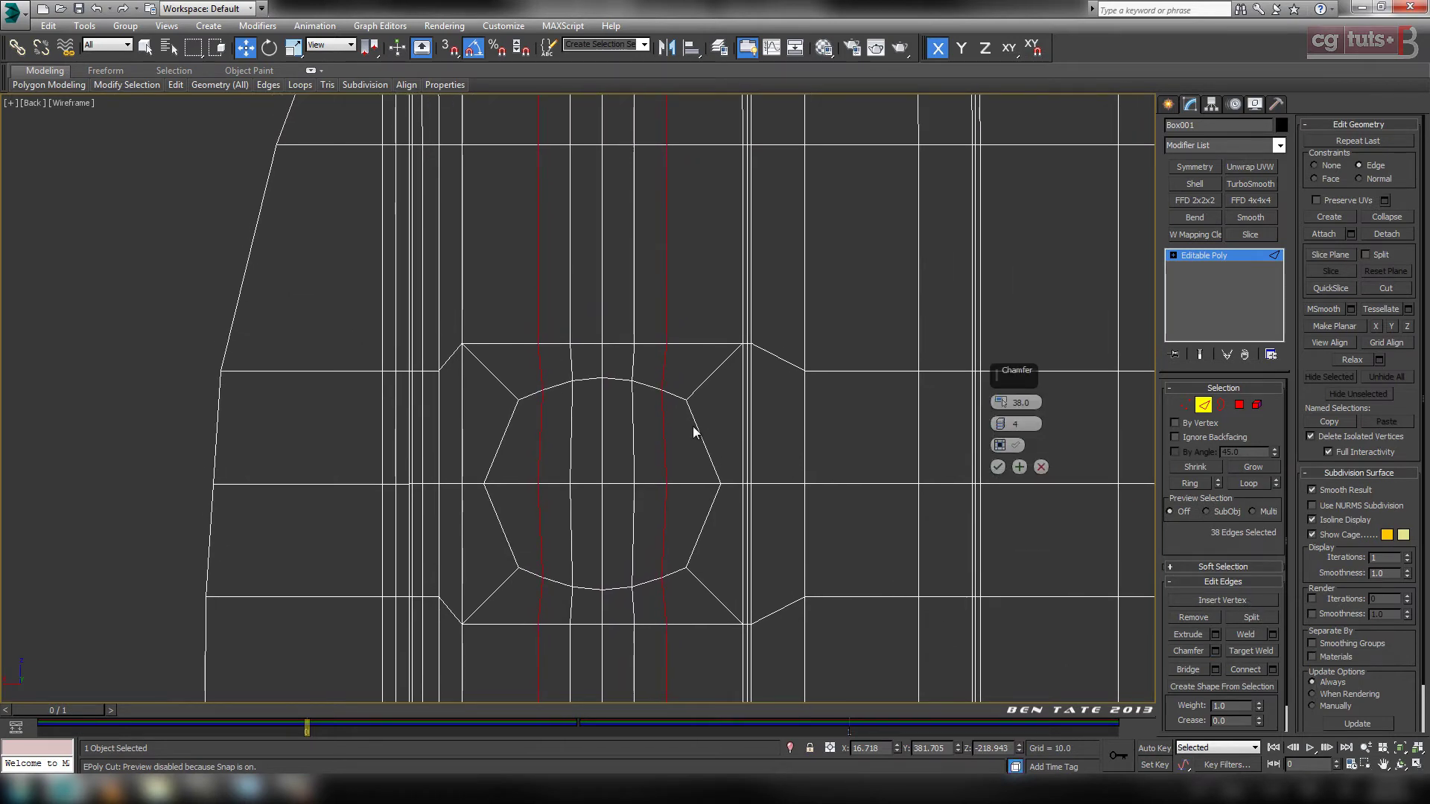
pyautogui.rightClick(1000, 424)
pyautogui.rightClick(1000, 403)
pyautogui.moveTo(1001, 403); pyautogui.dragTo(1000, 382)
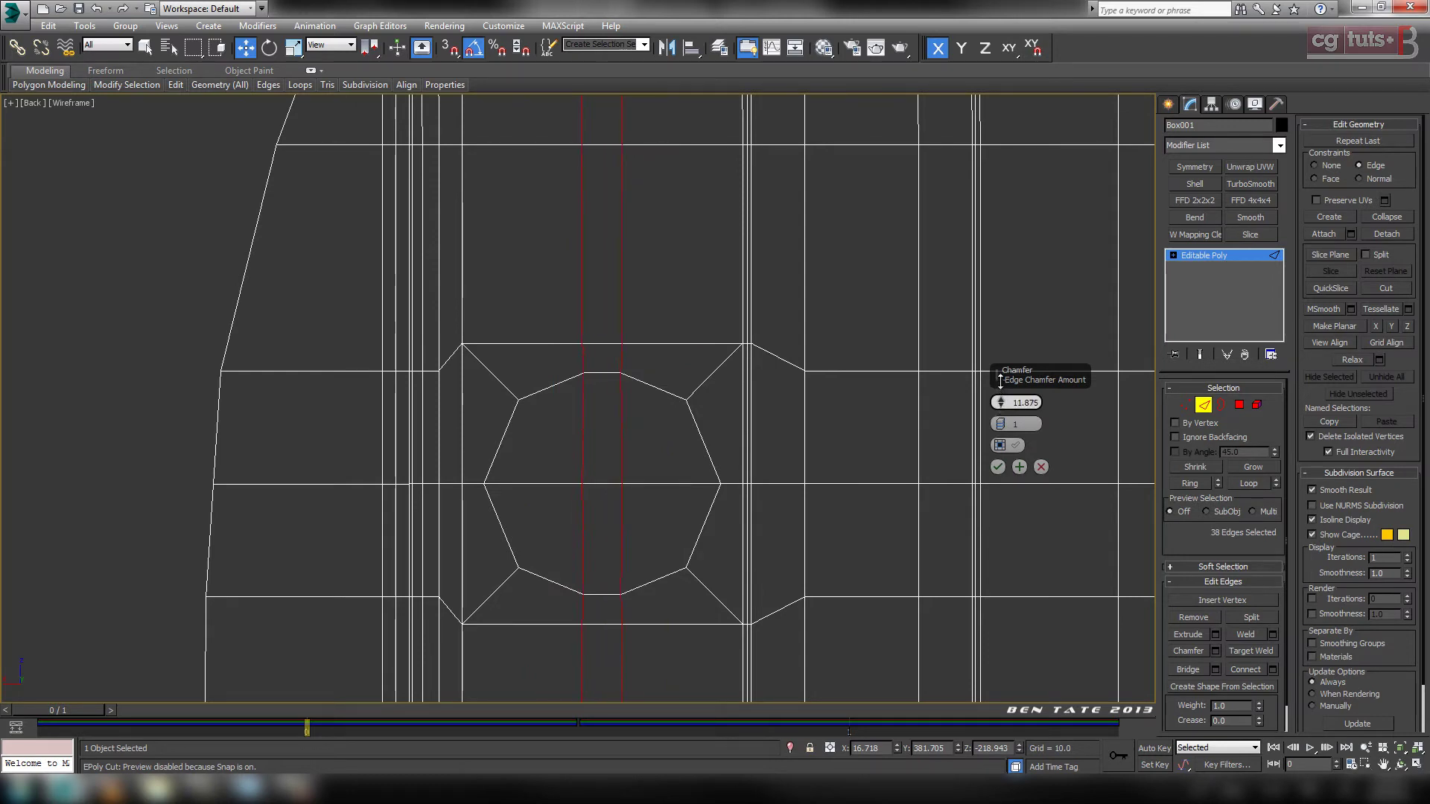
# Check the chamfer in the perspective view, set its amount to 12, and apply it.
pyautogui.scroll(-2, 723, 492)
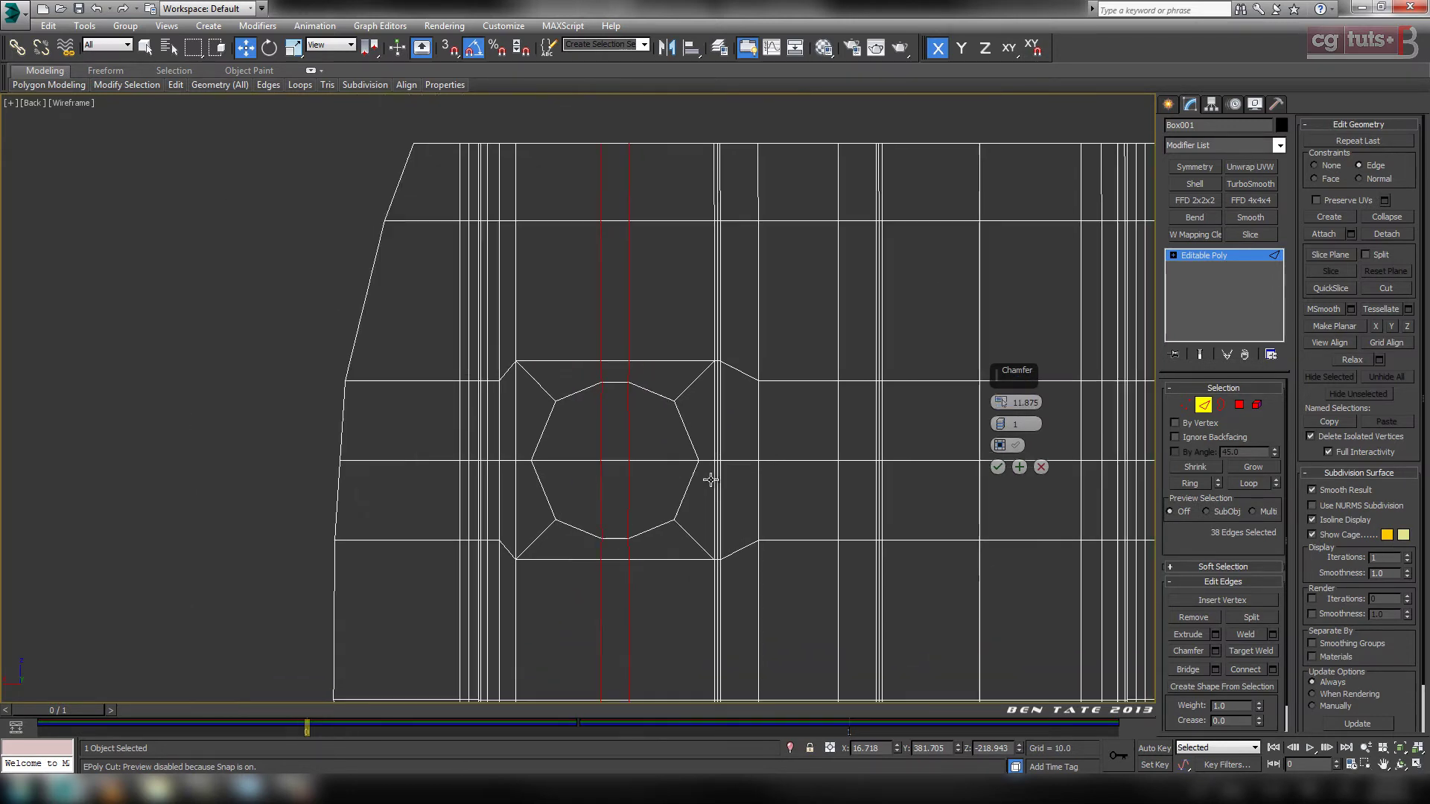
pyautogui.hotkey('alt', 'w')
pyautogui.middleClick(829, 545)
pyautogui.hotkey('alt', 'w')
pyautogui.keyDown('alt'); pyautogui.moveTo(829, 545); pyautogui.dragTo(993, 514, button='middle'); pyautogui.keyUp('alt')
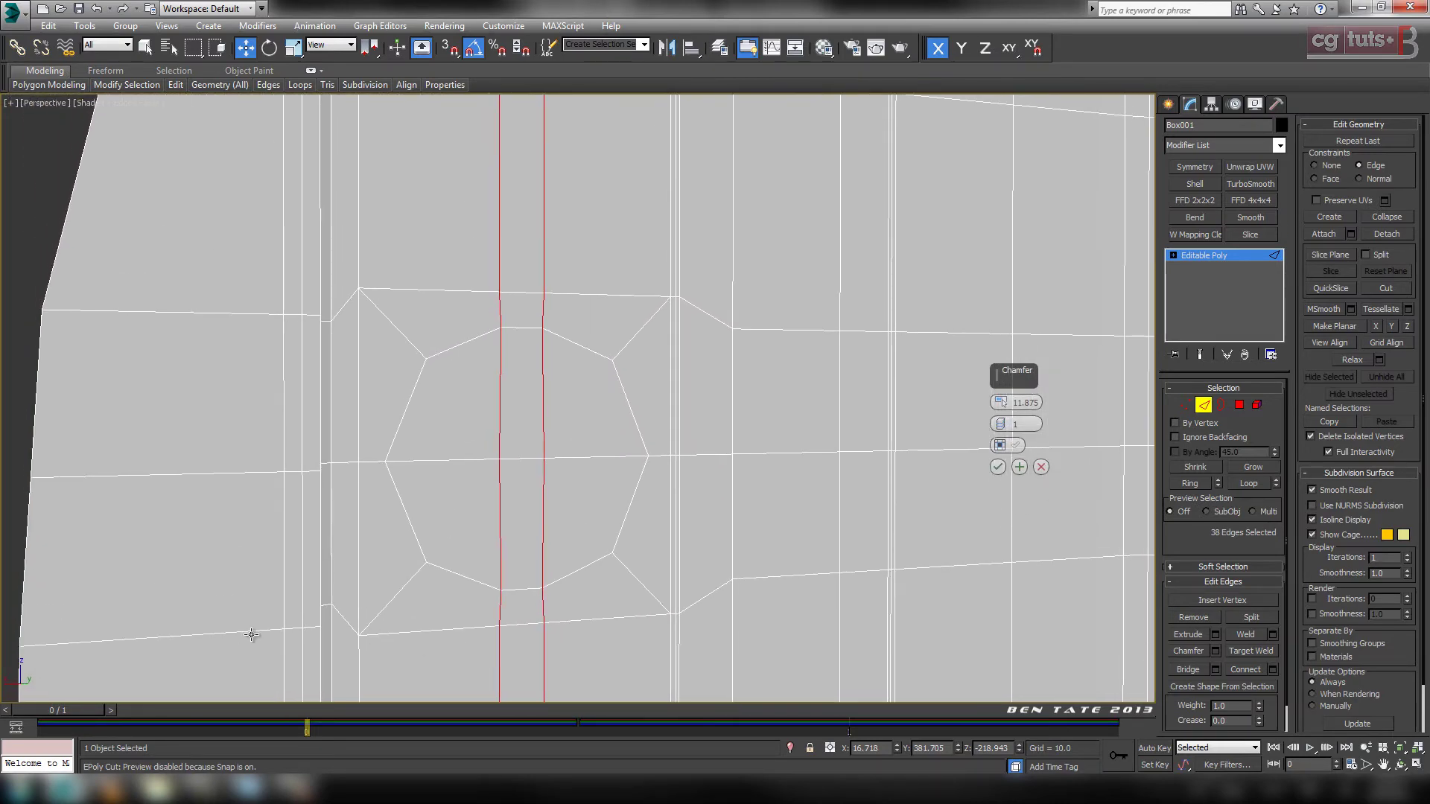
pyautogui.moveTo(532, 550); pyautogui.dragTo(571, 508, button='middle')
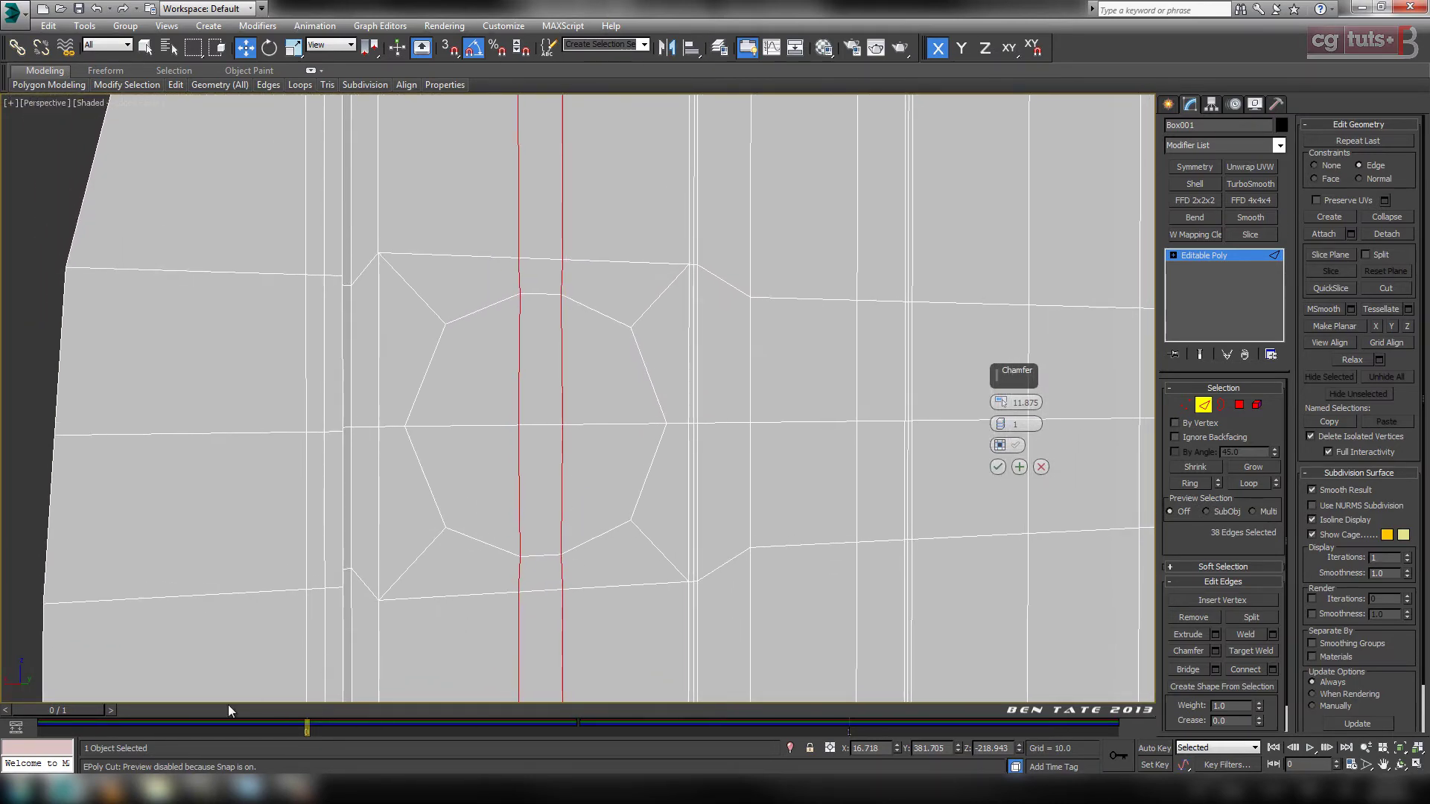
pyautogui.moveTo(999, 406); pyautogui.dragTo(1001, 398)
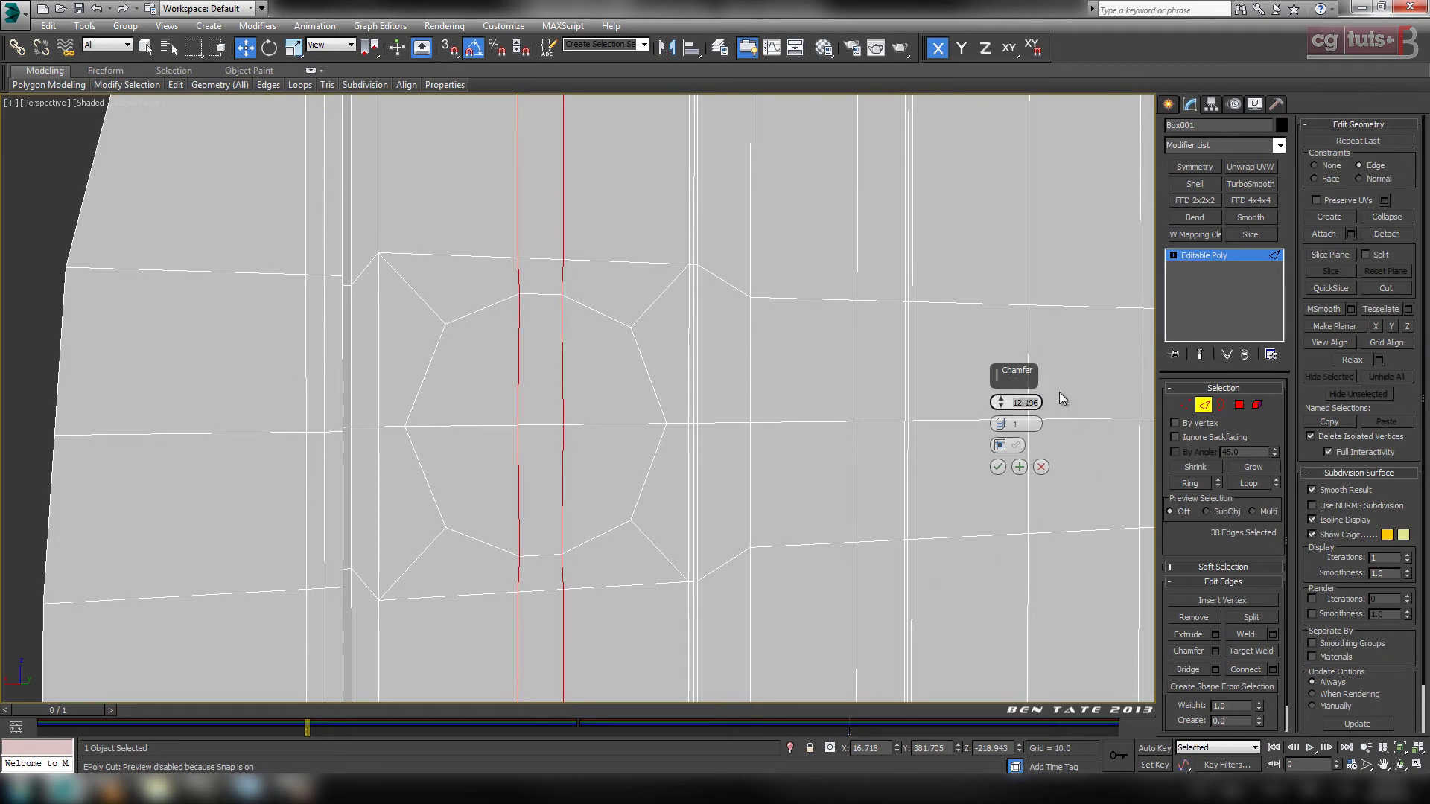
pyautogui.press('Return')
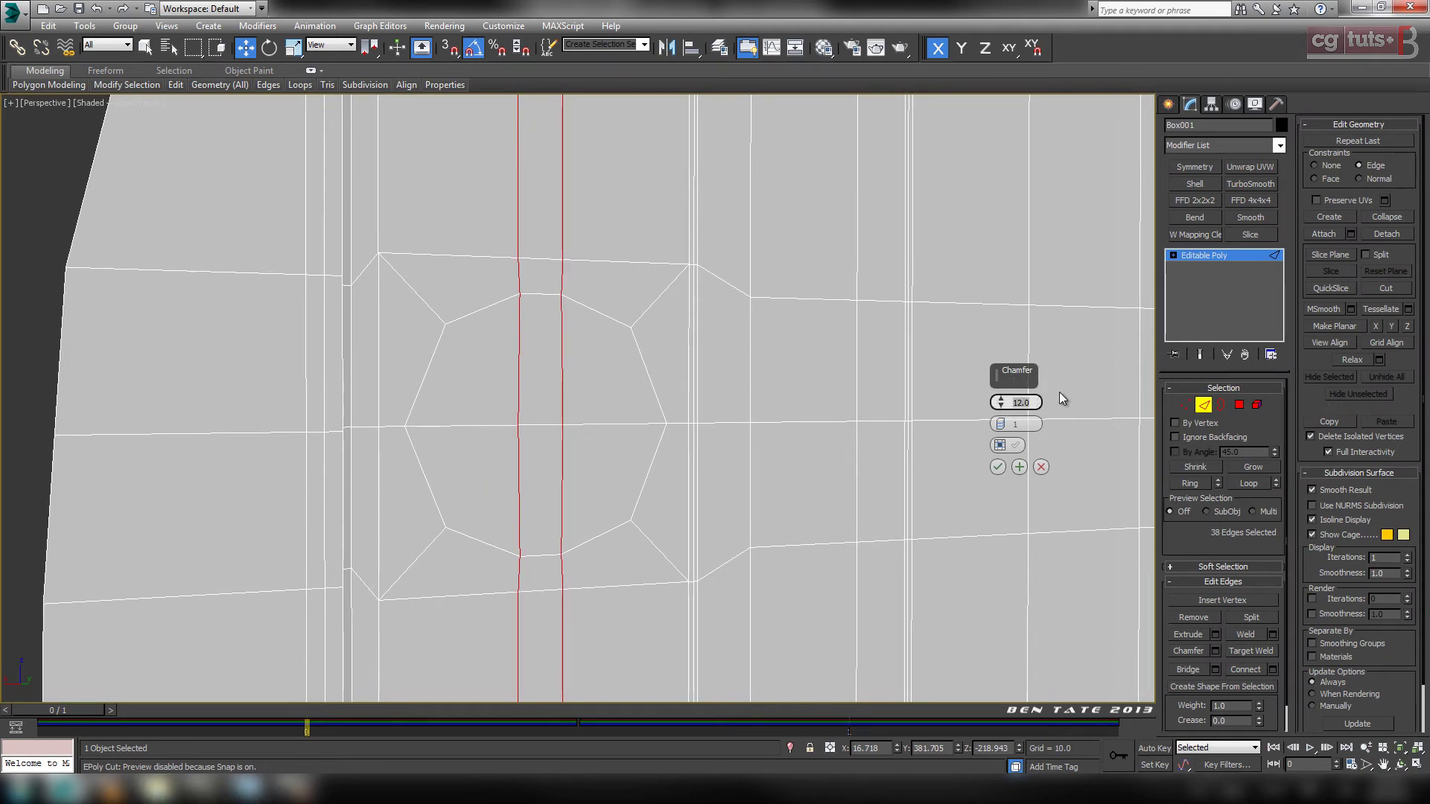
pyautogui.click(1000, 467)
# Inspect the two chamfered vertical loops around the octagon in the perspective and back views.
pyautogui.moveTo(779, 390); pyautogui.dragTo(820, 426, button='middle')
pyautogui.moveTo(625, 299); pyautogui.dragTo(636, 325, button='middle')
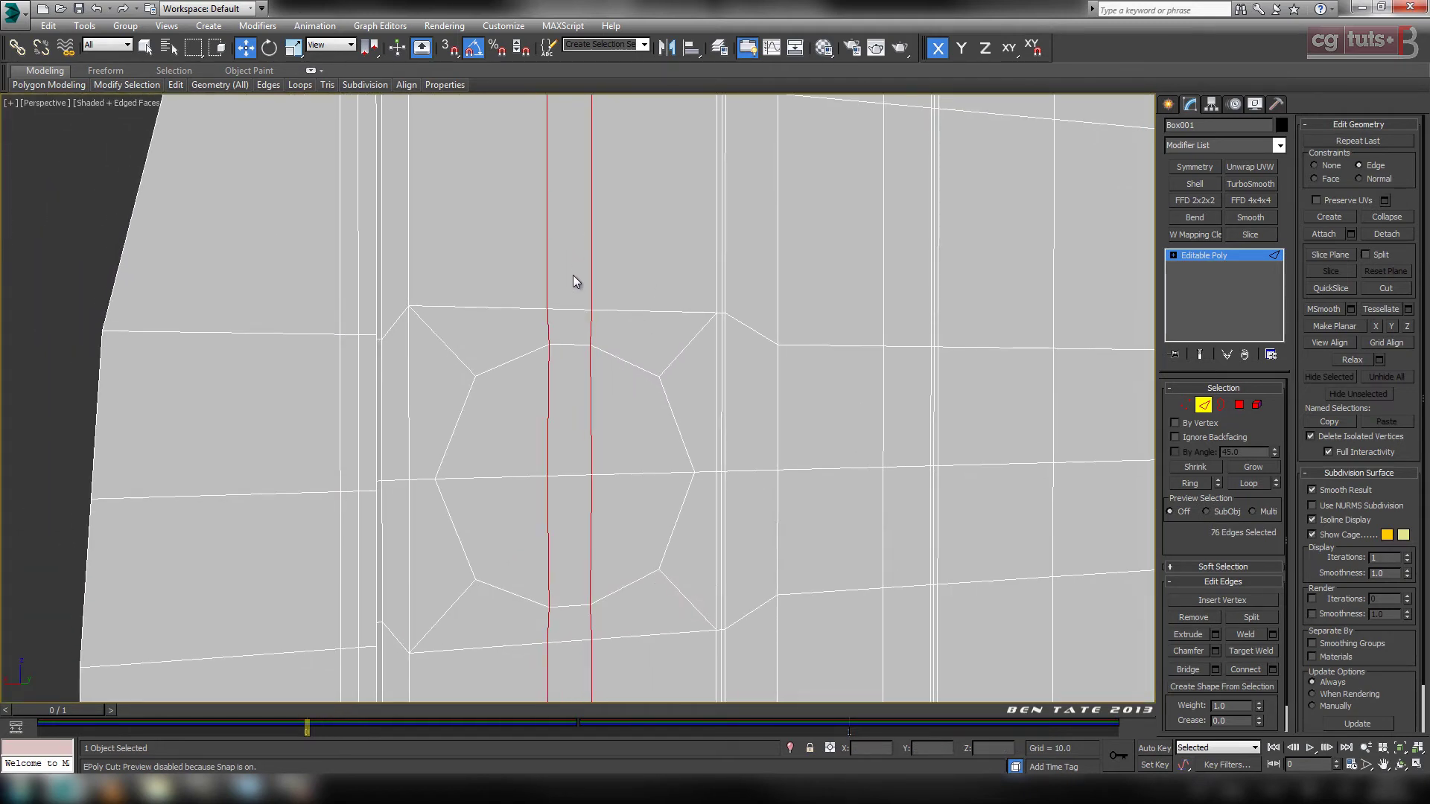
pyautogui.moveTo(669, 334); pyautogui.dragTo(815, 403, button='middle')
pyautogui.hotkey('alt', 'w')
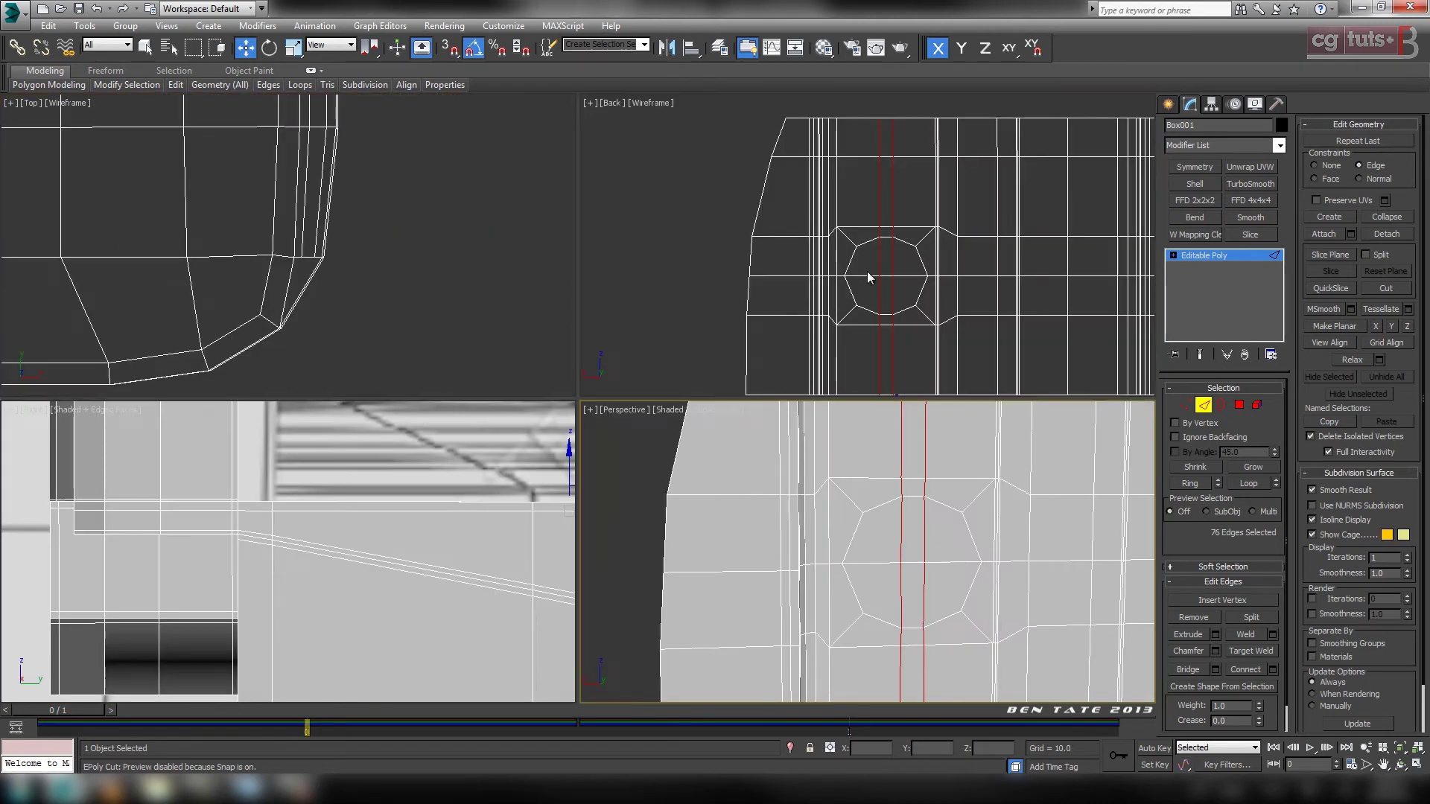
pyautogui.middleClick(869, 273)
pyautogui.hotkey('alt', 'w')
pyautogui.moveTo(888, 232); pyautogui.dragTo(964, 217, button='middle')
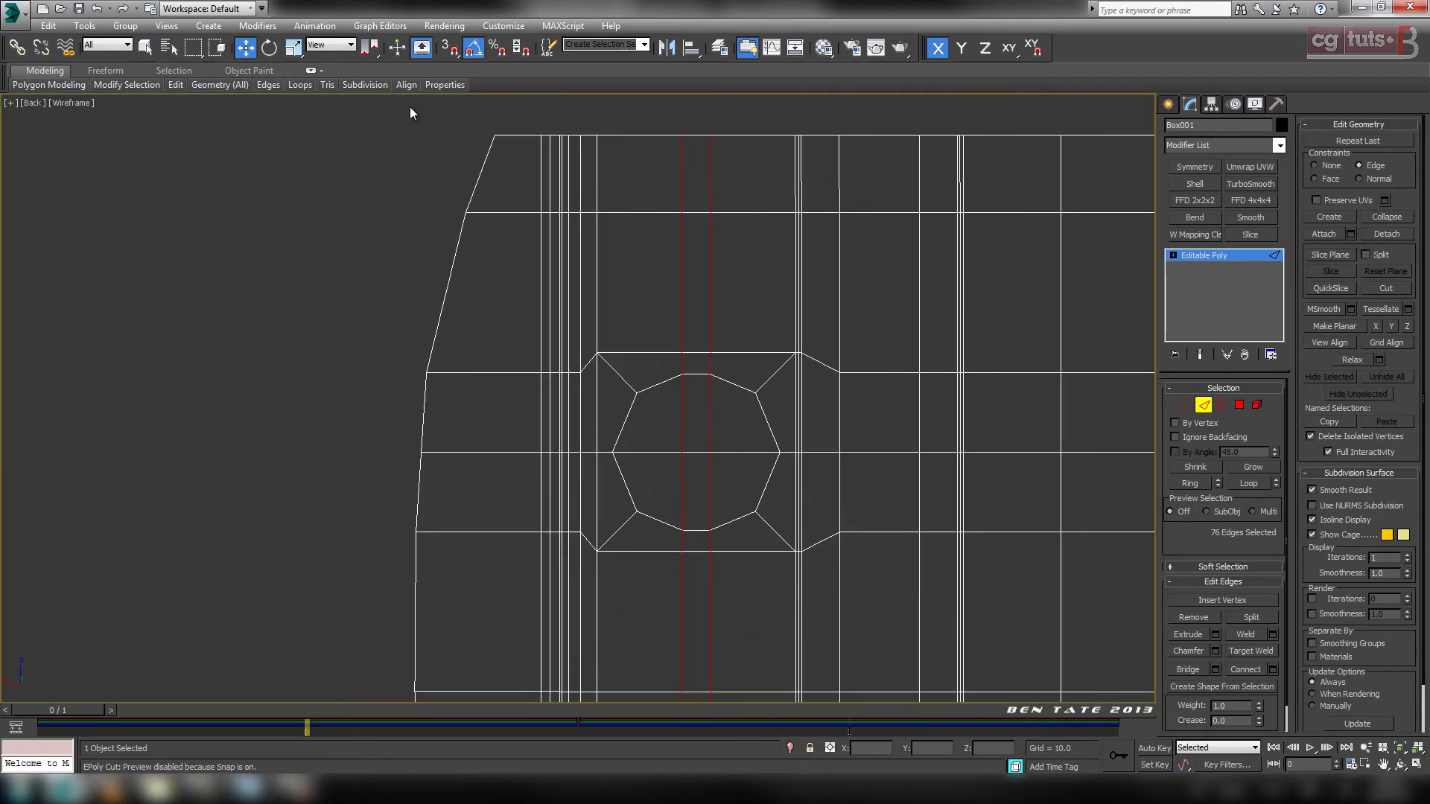
pyautogui.click(300, 84)
pyautogui.moveTo(785, 319); pyautogui.dragTo(663, 307, button='middle')
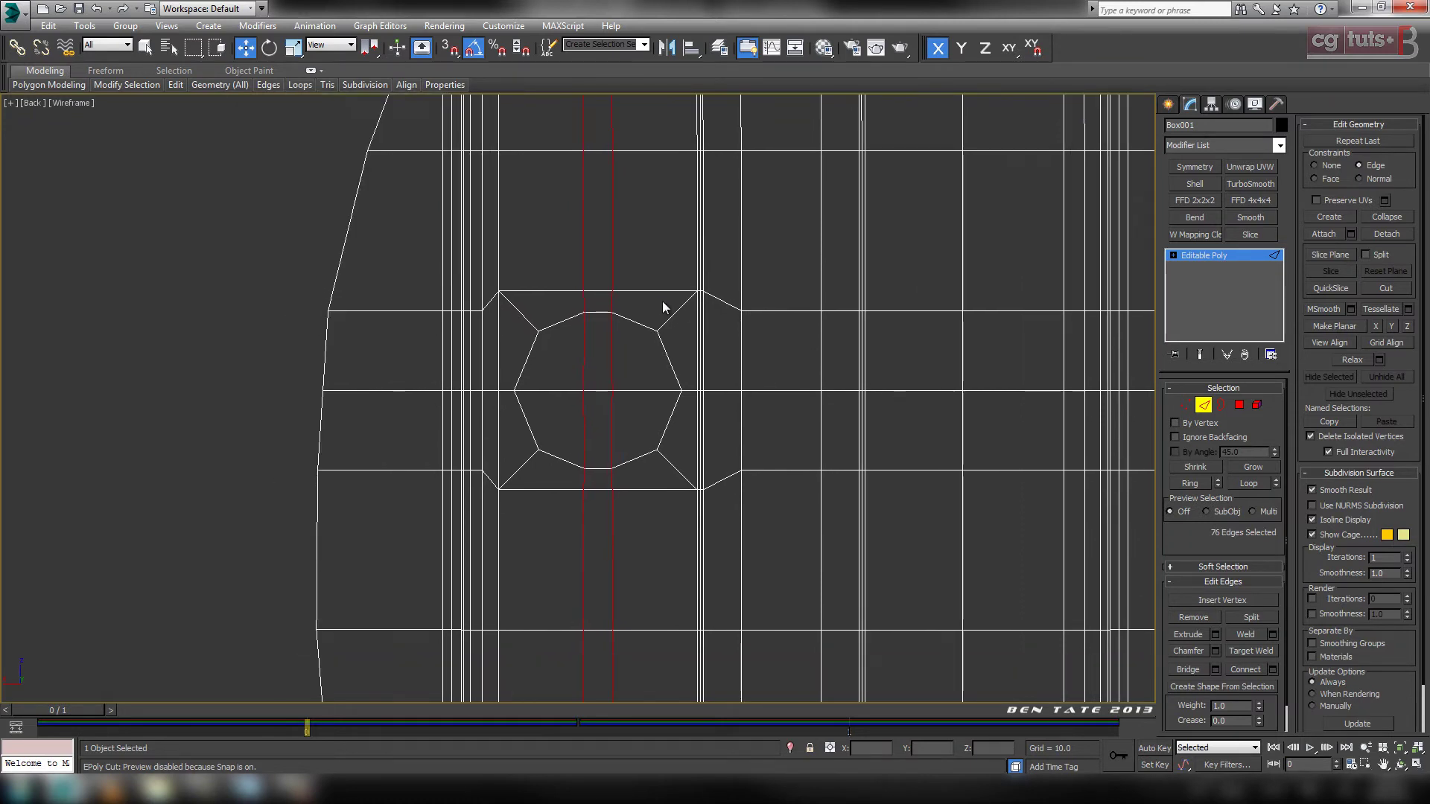
# Try to move the octagon's inner vertices on one chamfered loop sideways with the edge constraint on, and undo the move.
pyautogui.click(1185, 405)
pyautogui.scroll(8, 799, 406)
pyautogui.moveTo(791, 437)
pyautogui.mouseDown(button='middle')
pyautogui.moveTo(807, 258)
pyautogui.moveTo(795, 422)
pyautogui.mouseUp(button='middle')
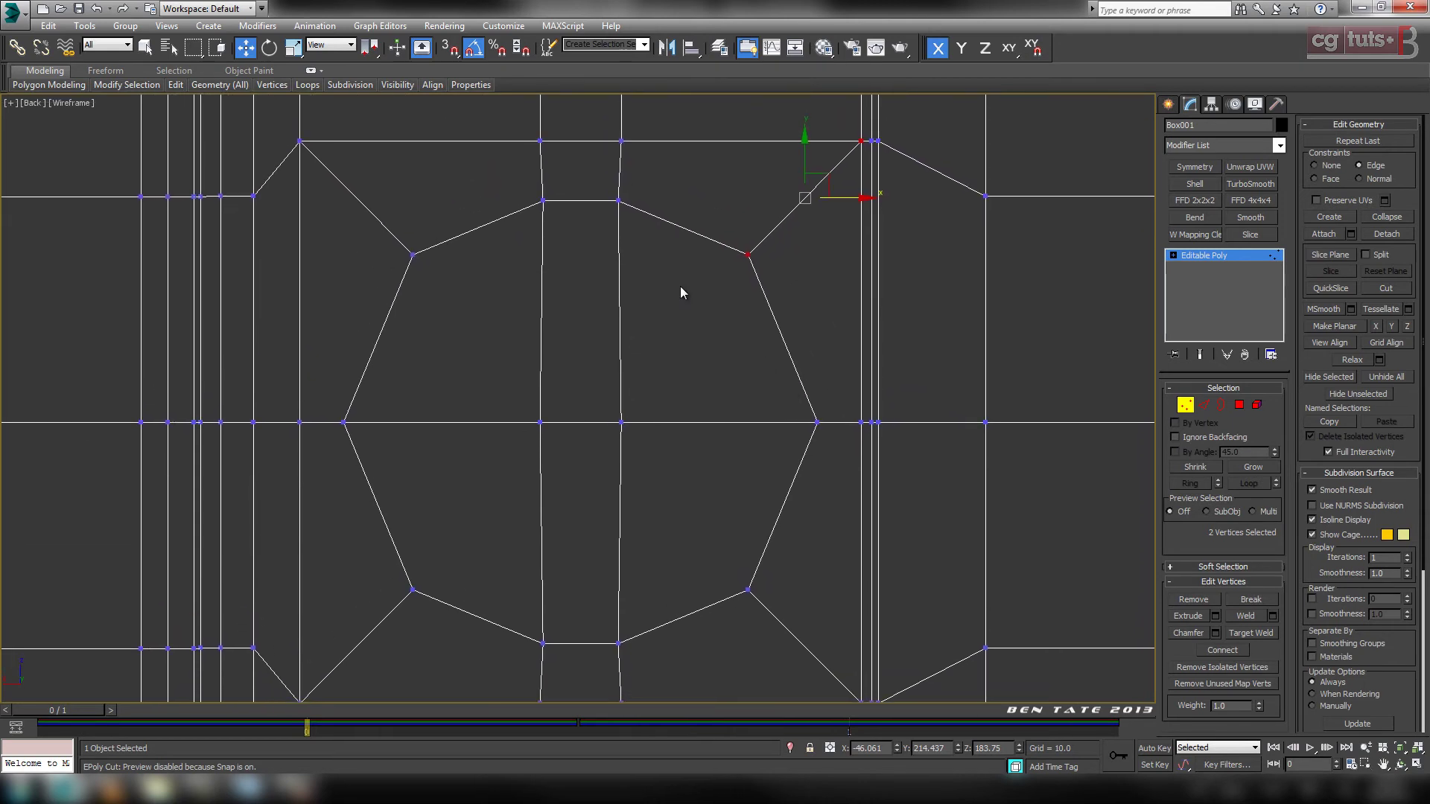
pyautogui.moveTo(658, 665); pyautogui.dragTo(659, 663)
pyautogui.moveTo(675, 423); pyautogui.dragTo(680, 423)
pyautogui.moveTo(561, 634); pyautogui.dragTo(561, 659)
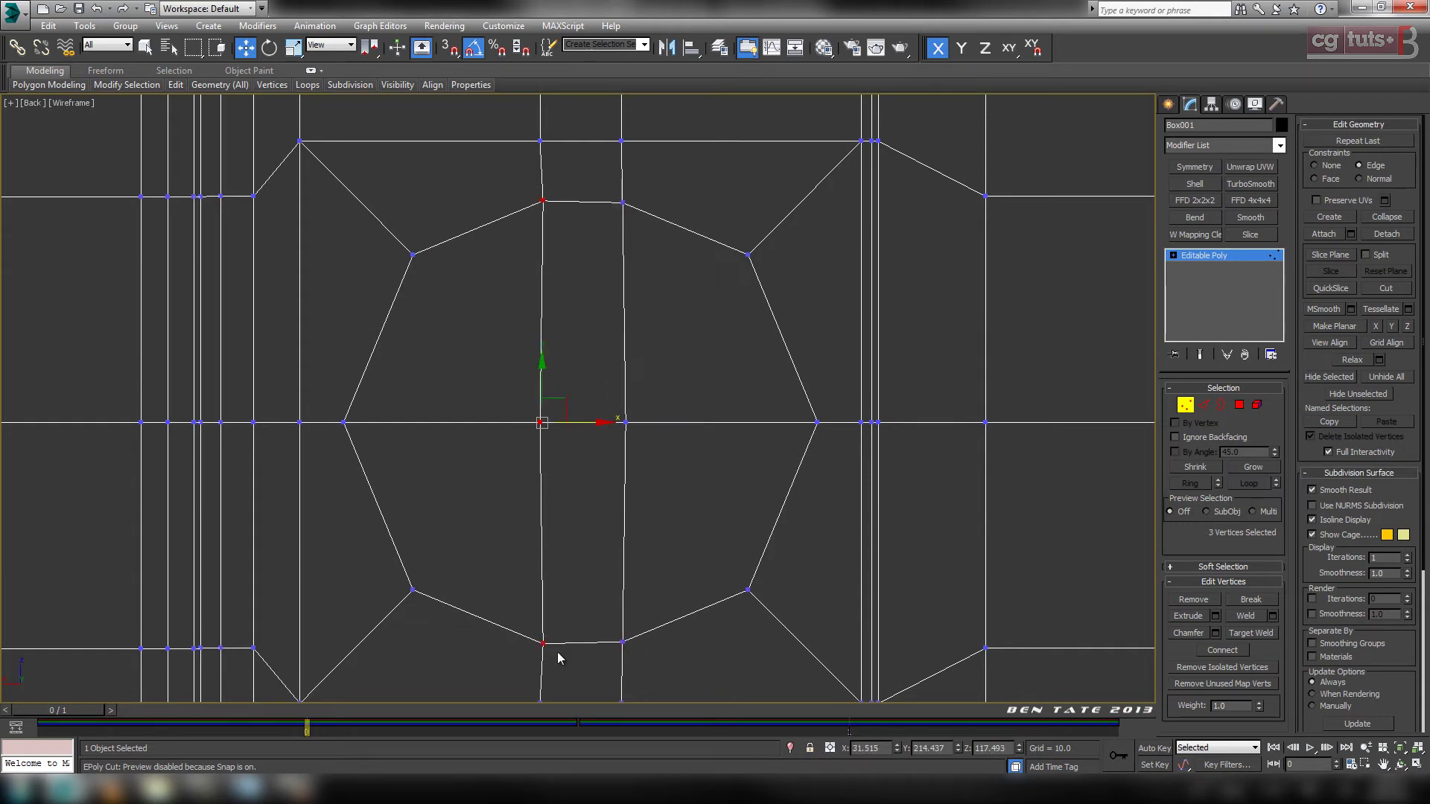
pyautogui.hotkey('ctrl', 'z')
pyautogui.hotkey('ctrl', 'z')
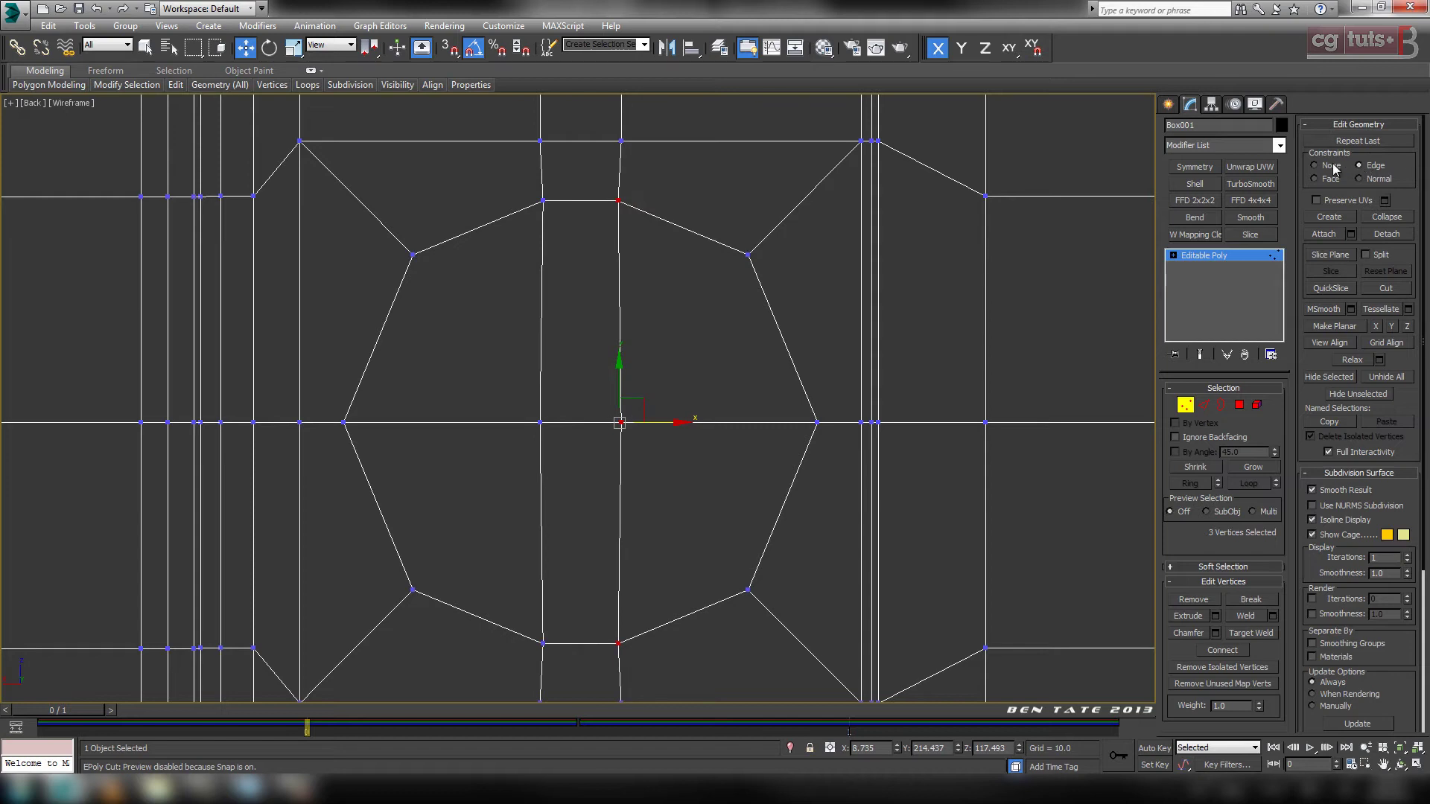
# Remove the edge constraint and shift the octagon's inner vertices horizontally so both chamfered vertical loops run straight.
pyautogui.moveTo(658, 420); pyautogui.dragTo(660, 420)
pyautogui.moveTo(555, 604); pyautogui.dragTo(558, 671)
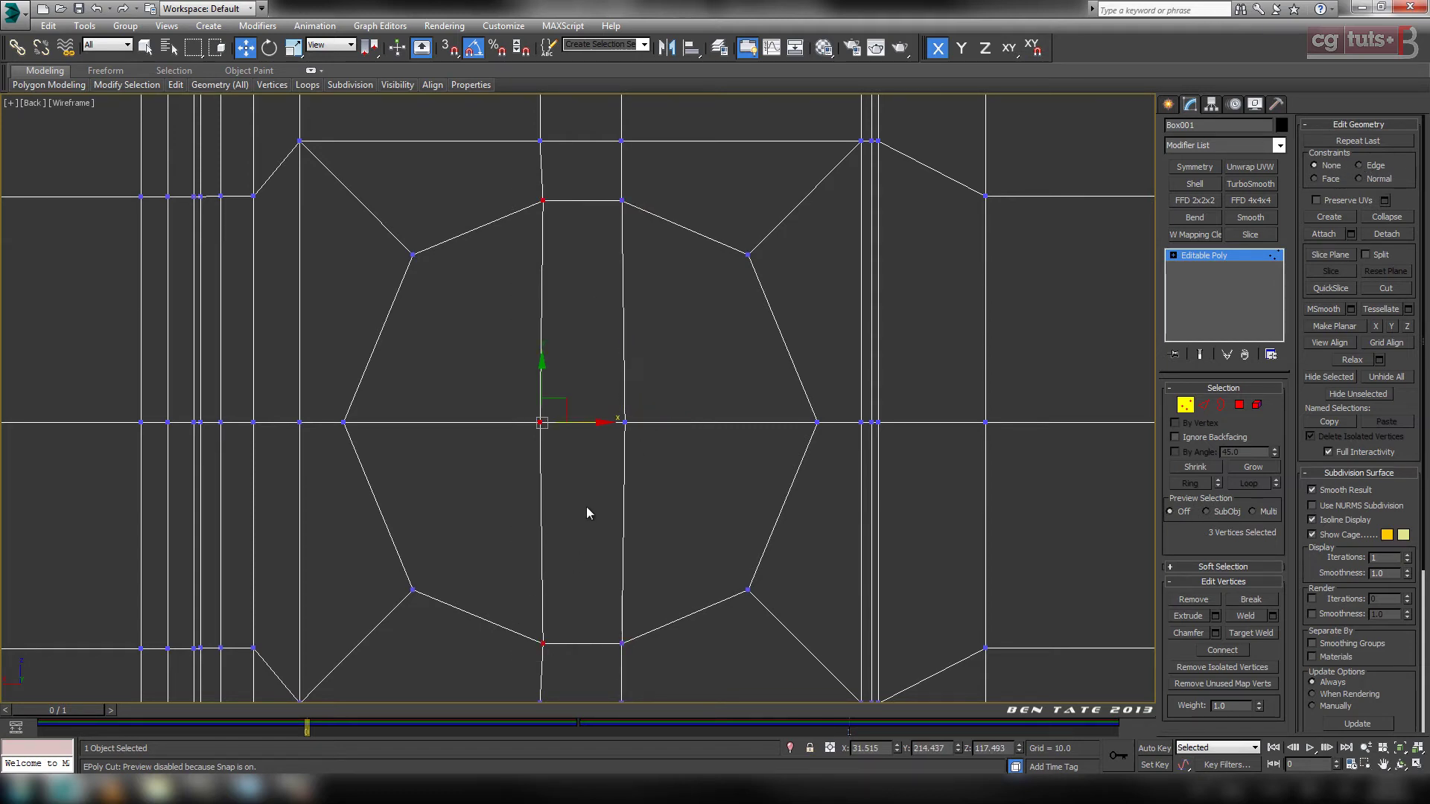
pyautogui.moveTo(594, 422); pyautogui.dragTo(544, 445)
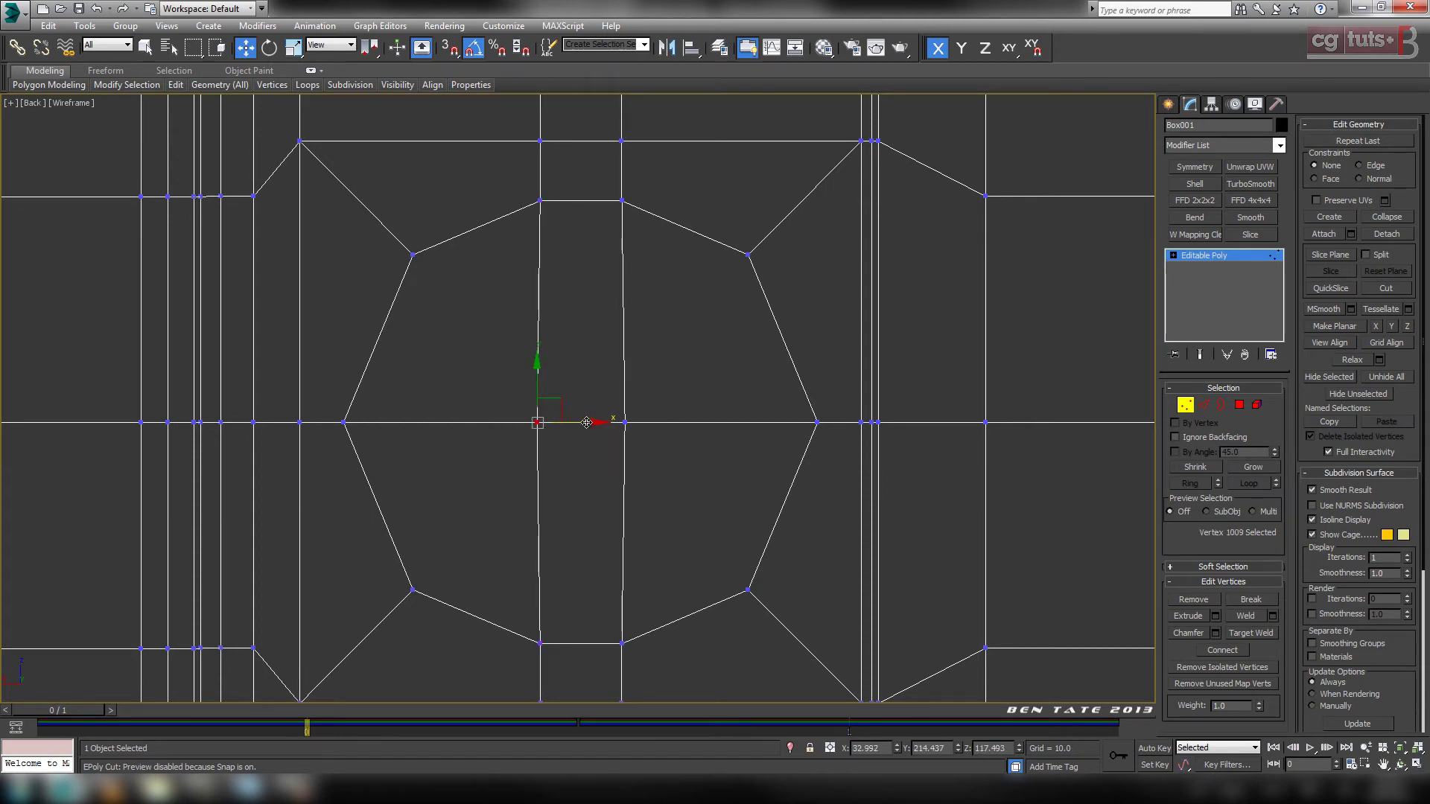
pyautogui.click(626, 423)
pyautogui.moveTo(671, 425); pyautogui.dragTo(667, 425)
pyautogui.scroll(-5, 673, 447)
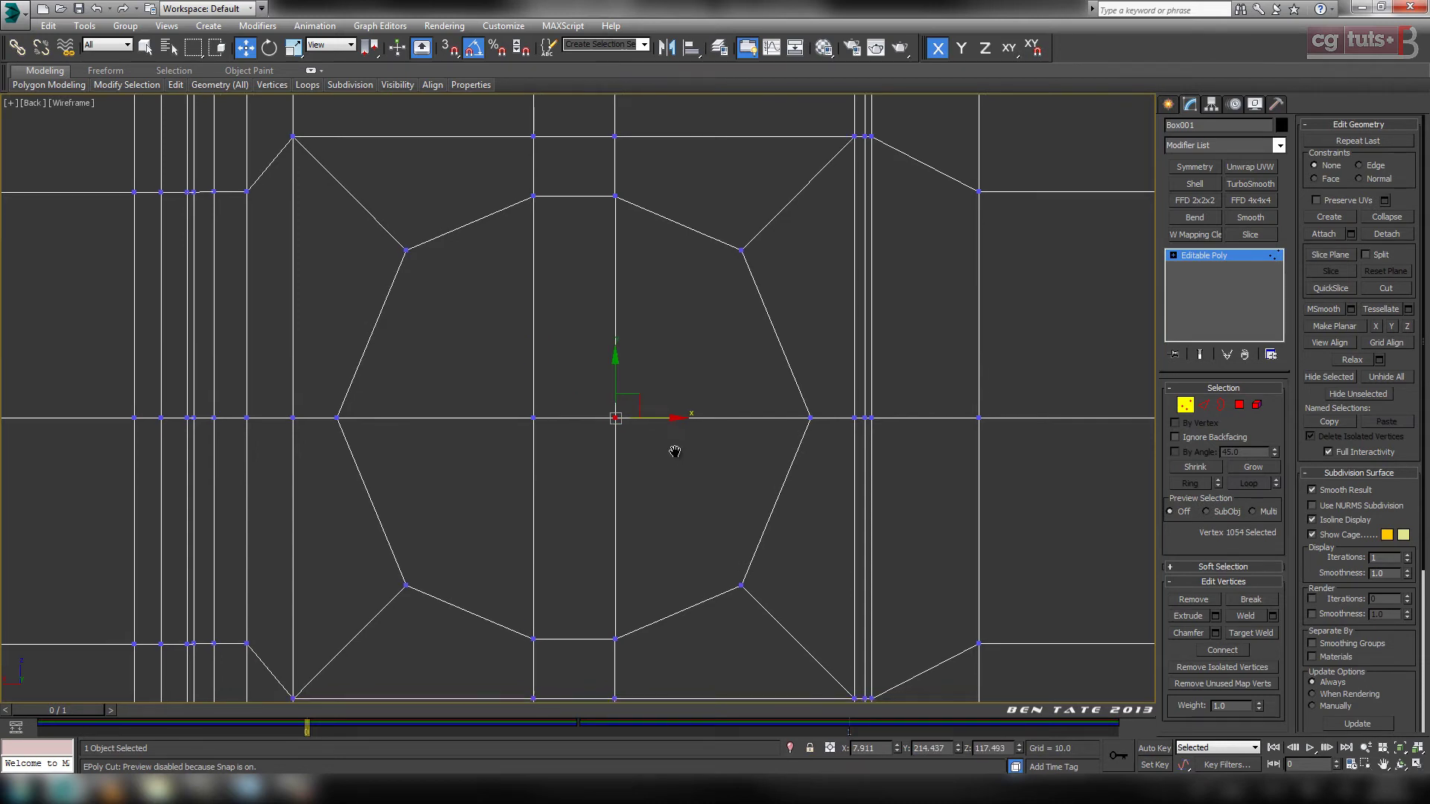
pyautogui.scroll(2, 729, 469)
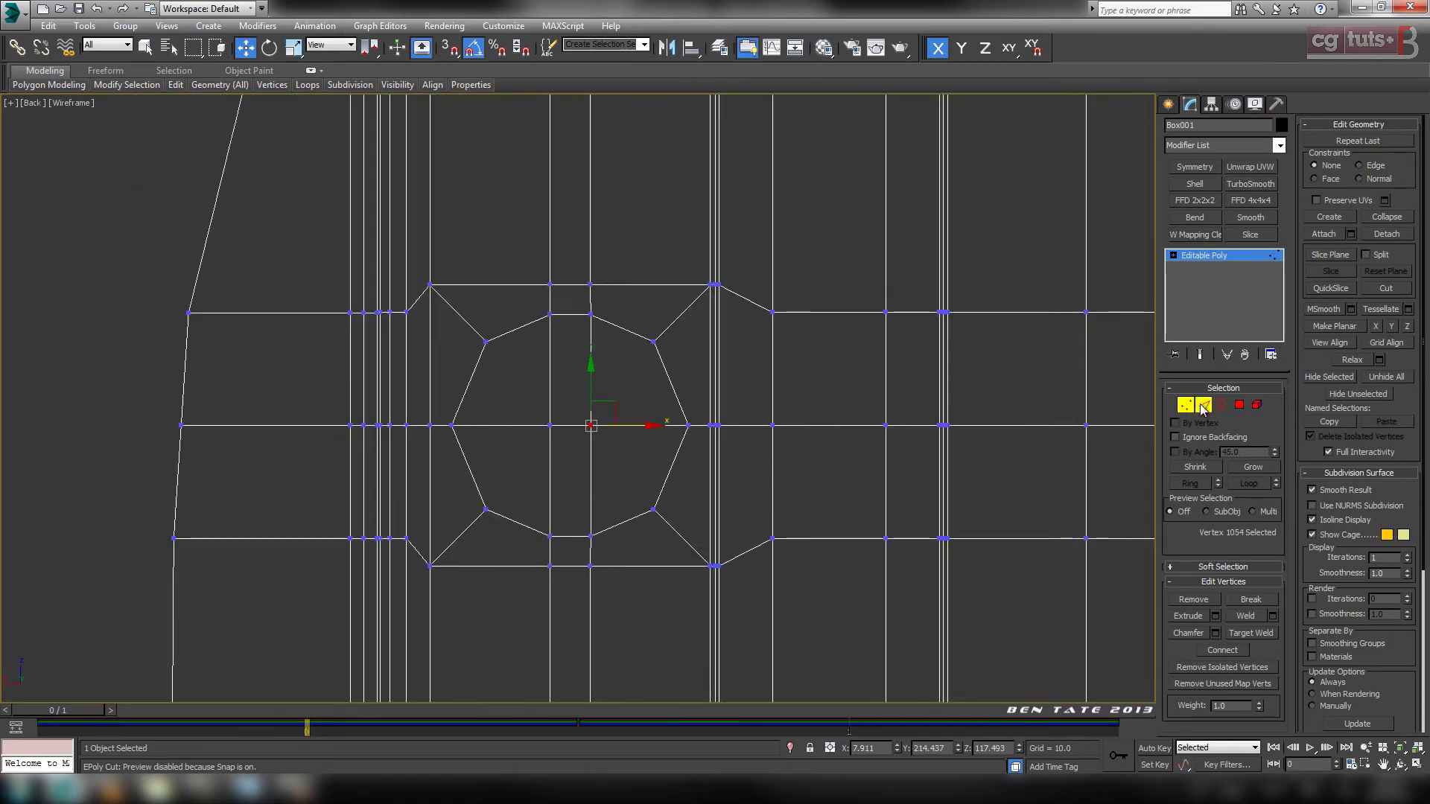
# Select the paired vertical edges directly above and below the octagon's square and start connecting them with horizontal edges.
pyautogui.click(1202, 406)
pyautogui.moveTo(619, 251); pyautogui.dragTo(618, 251)
pyautogui.moveTo(560, 624); pyautogui.dragTo(556, 506, button='middle')
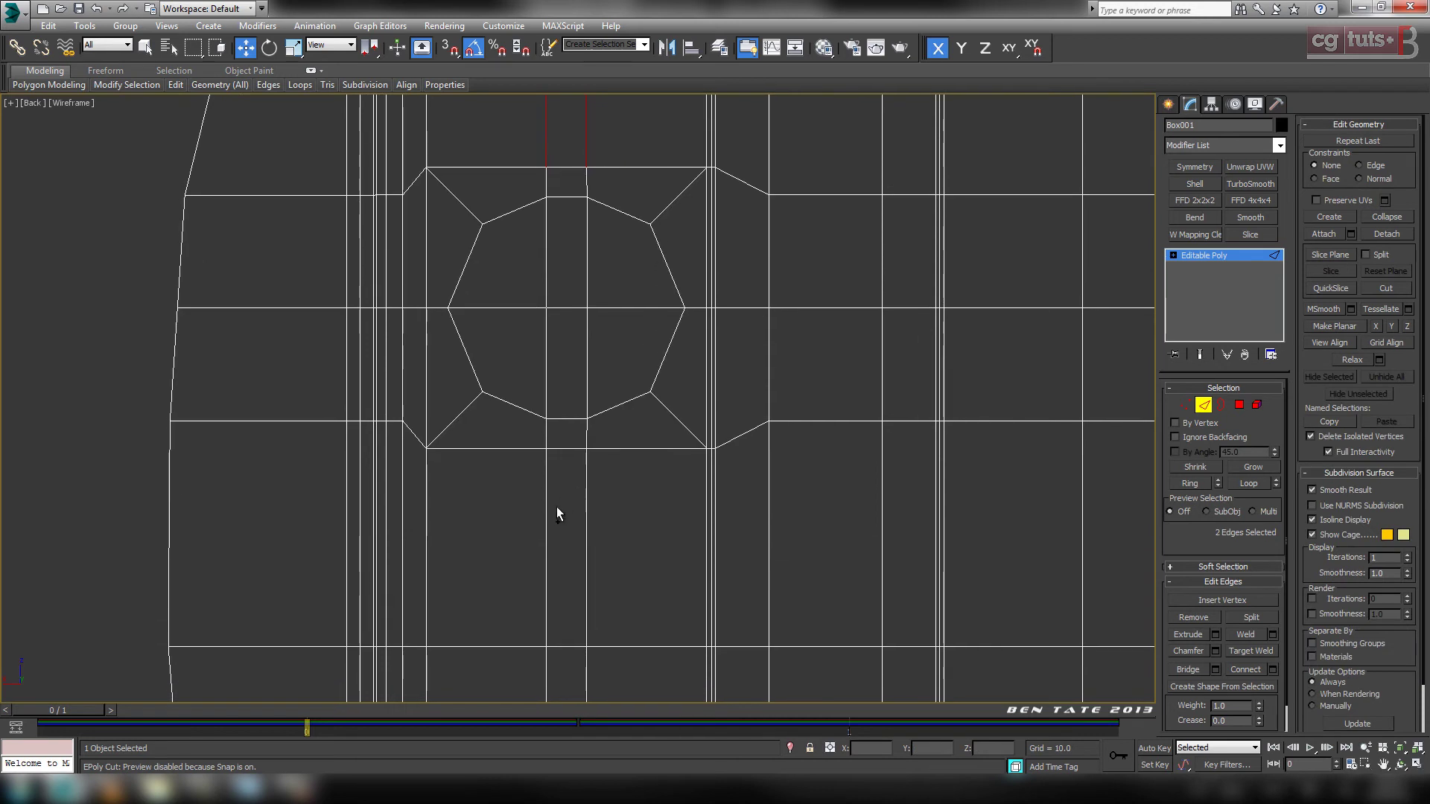
pyautogui.keyDown('ctrl'); pyautogui.moveTo(645, 514); pyautogui.dragTo(645, 513); pyautogui.keyUp('ctrl')
pyautogui.scroll(-2, 650, 506)
pyautogui.moveTo(704, 410); pyautogui.dragTo(693, 442, button='middle')
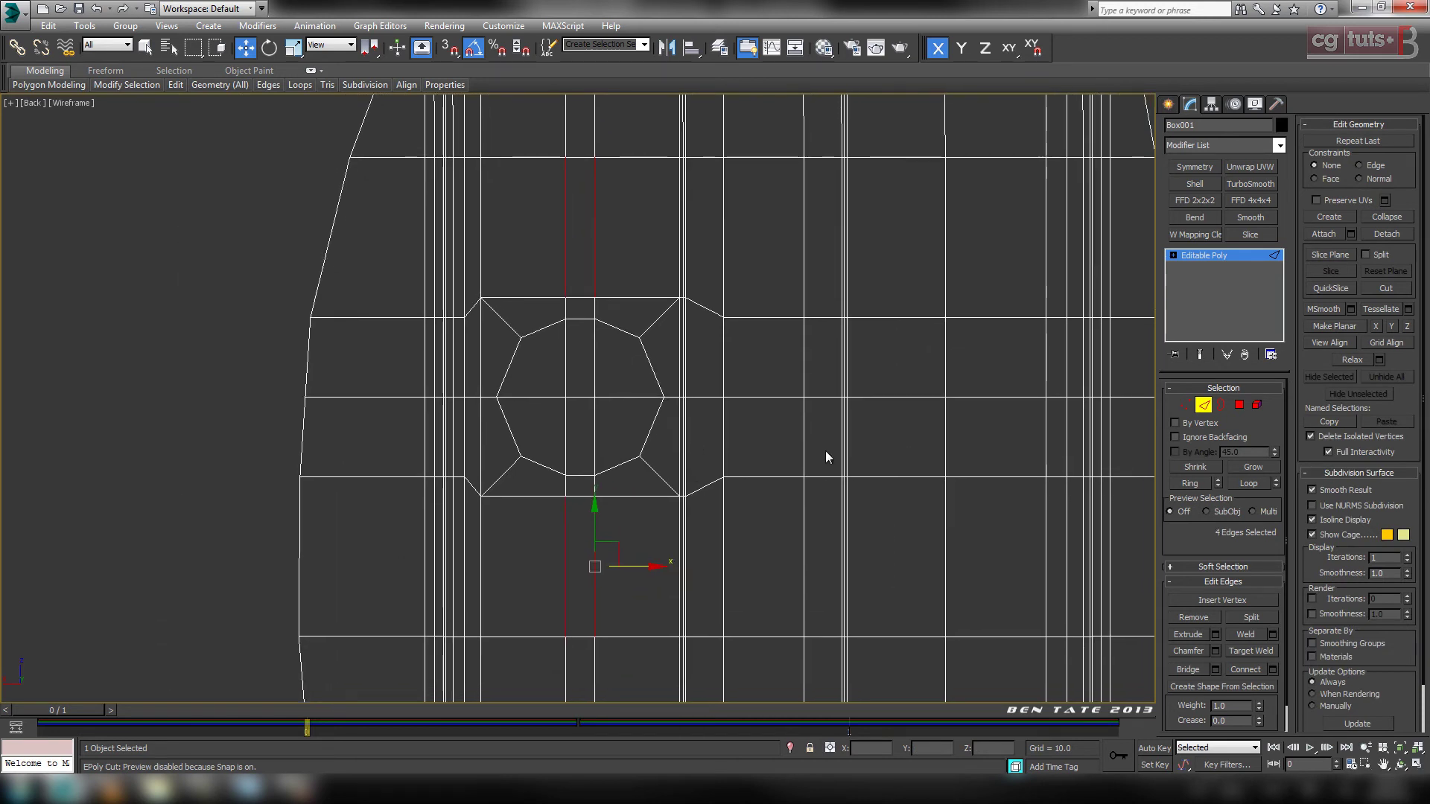
pyautogui.click(1272, 670)
pyautogui.moveTo(828, 482); pyautogui.dragTo(823, 505, button='middle')
pyautogui.scroll(-2, 824, 484)
pyautogui.scroll(2, 946, 445)
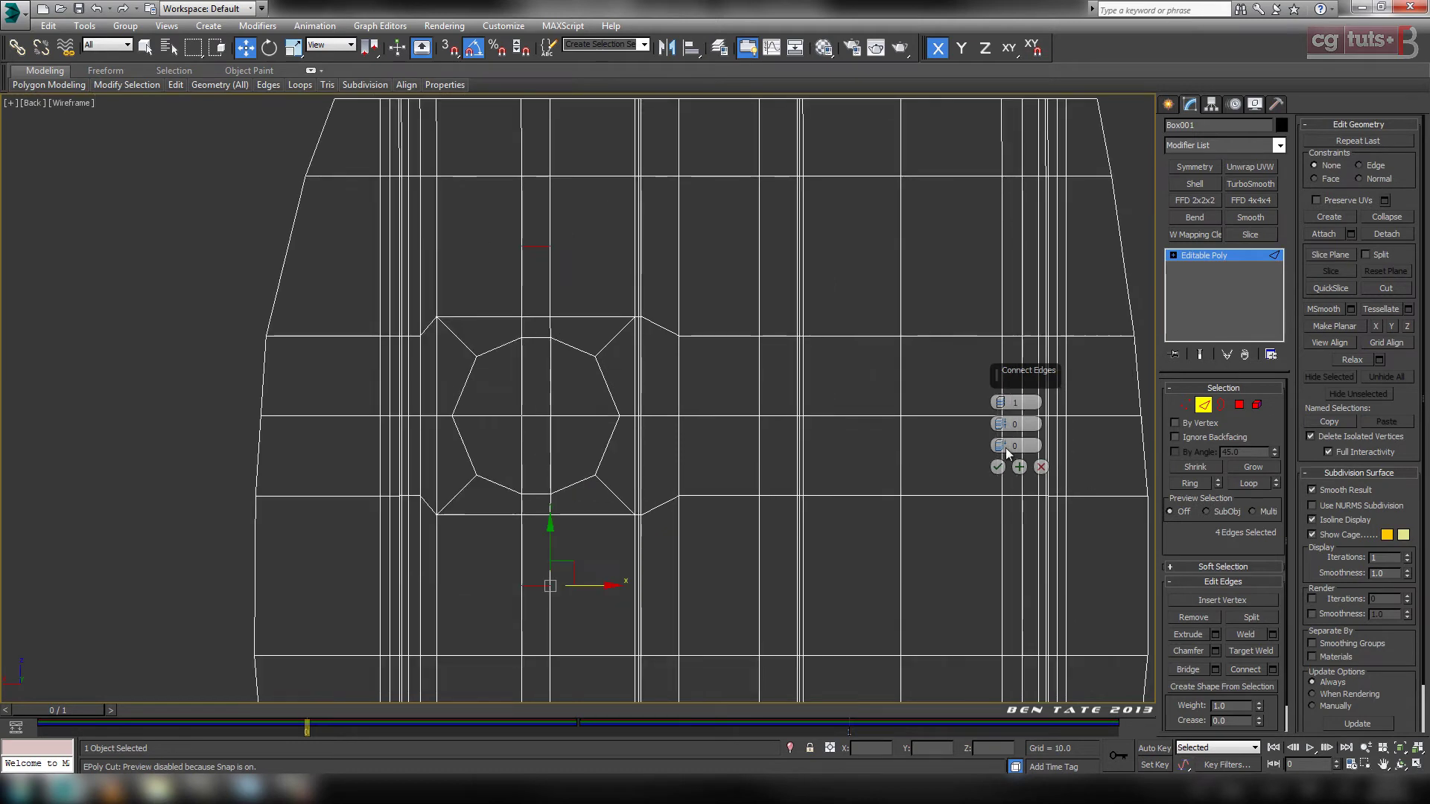
# Set the edge connection to 2 segments and apply it.
pyautogui.click(1001, 400)
pyautogui.moveTo(803, 431); pyautogui.dragTo(817, 422, button='middle')
pyautogui.moveTo(820, 409); pyautogui.dragTo(820, 439, button='middle')
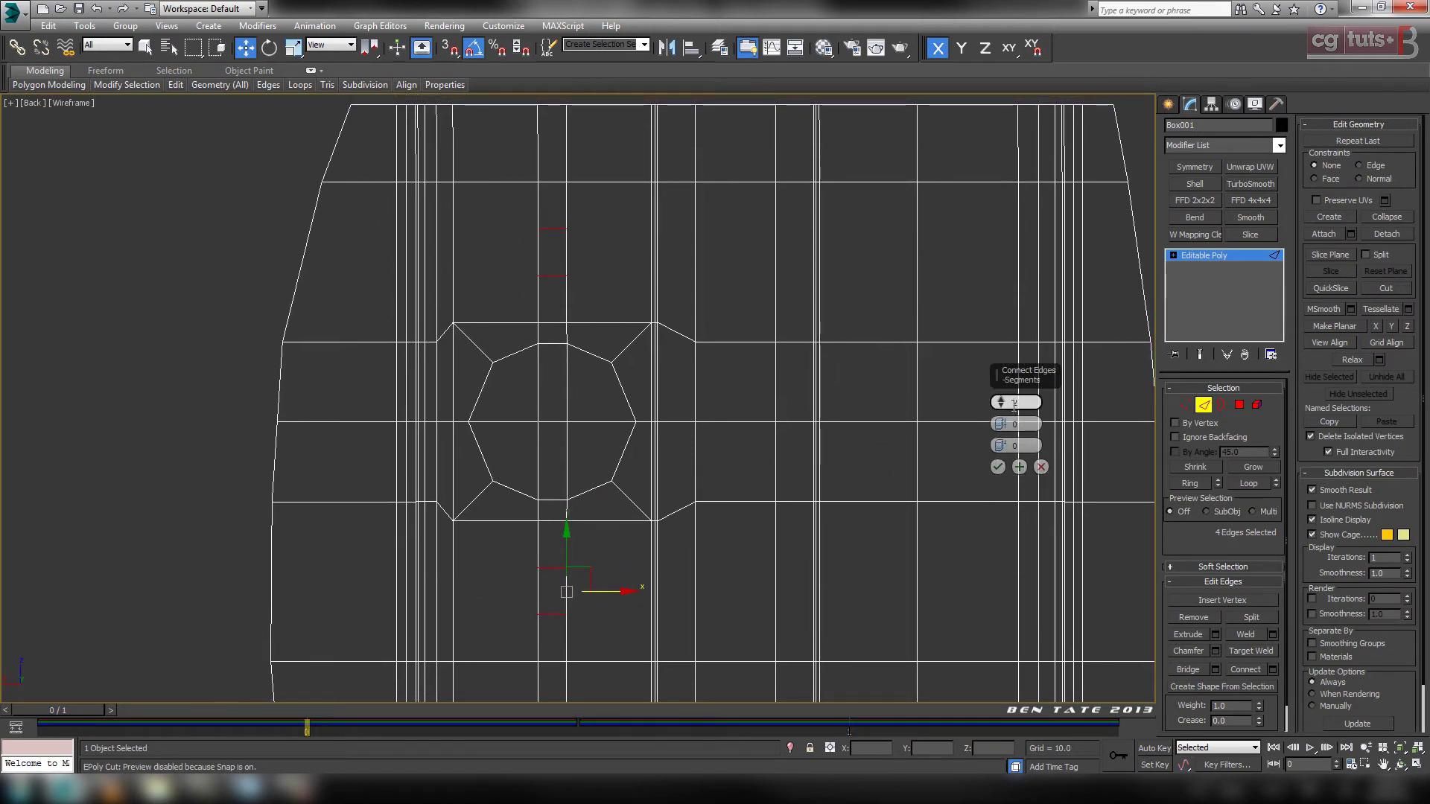
pyautogui.scroll(3, 1021, 441)
pyautogui.click(998, 467)
# Remove the outermost new horizontal edge above and below the square, keeping only the two nearest to it.
pyautogui.scroll(-3, 816, 469)
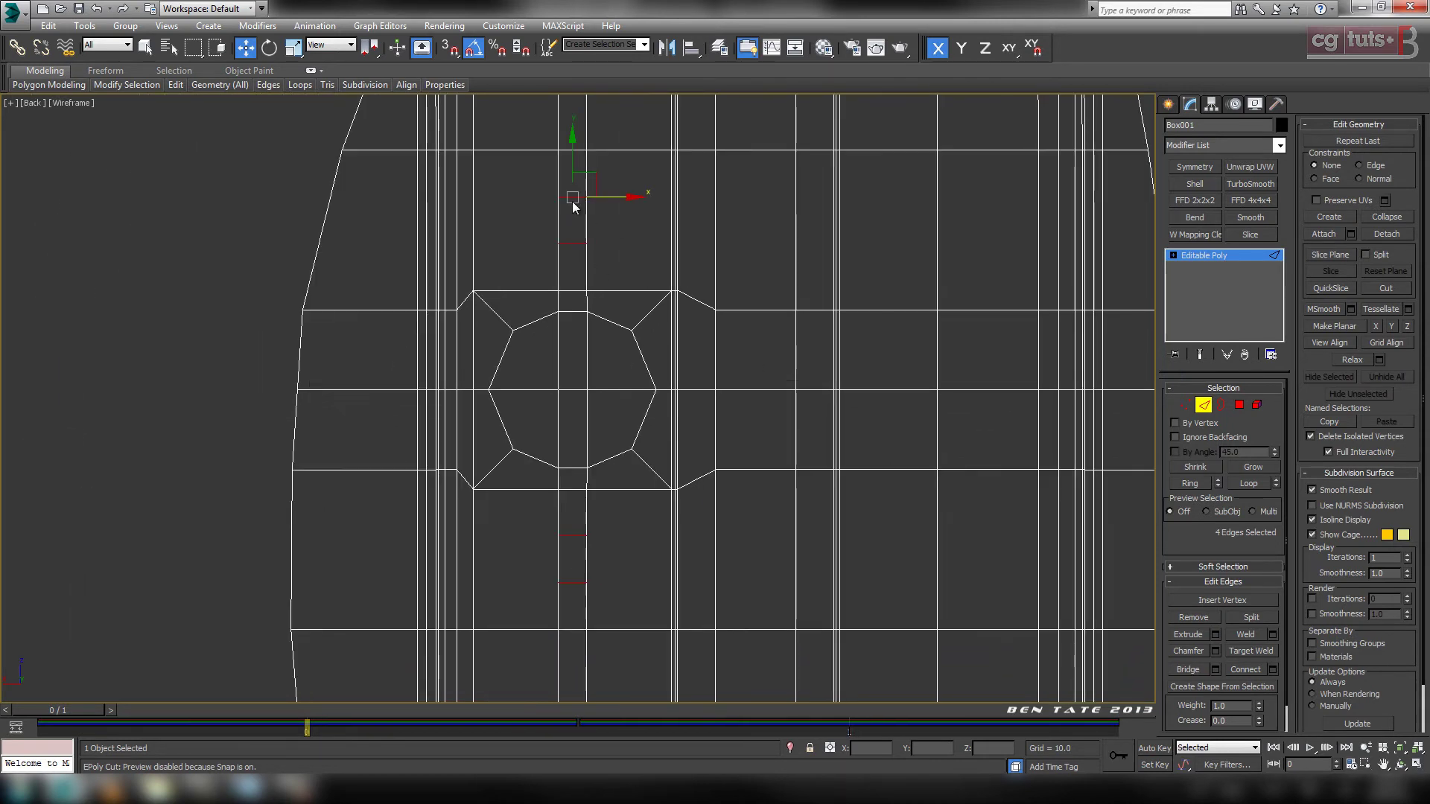
pyautogui.click(571, 198)
pyautogui.keyDown('ctrl'); pyautogui.click(579, 584); pyautogui.keyUp('ctrl')
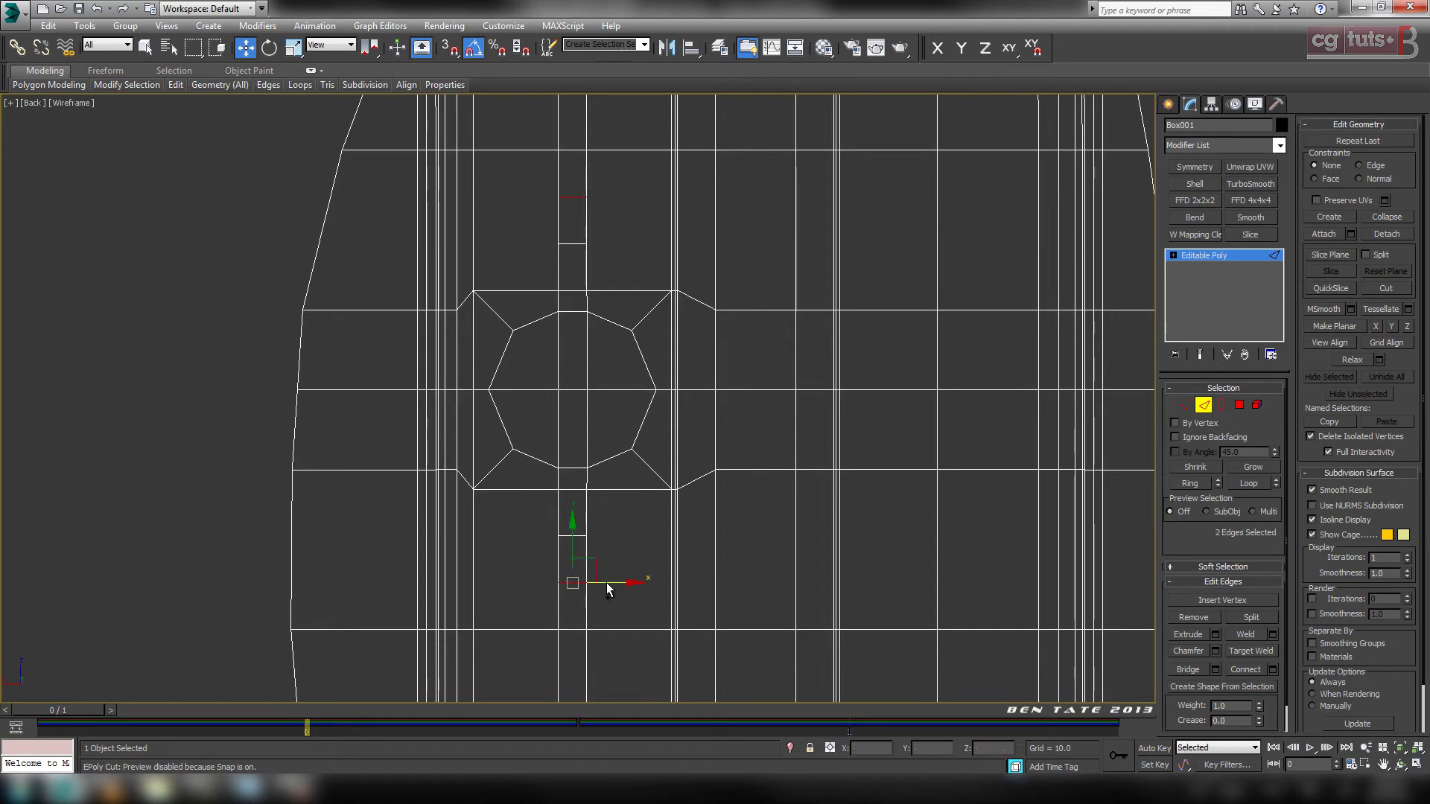
pyautogui.press('BackSpace')
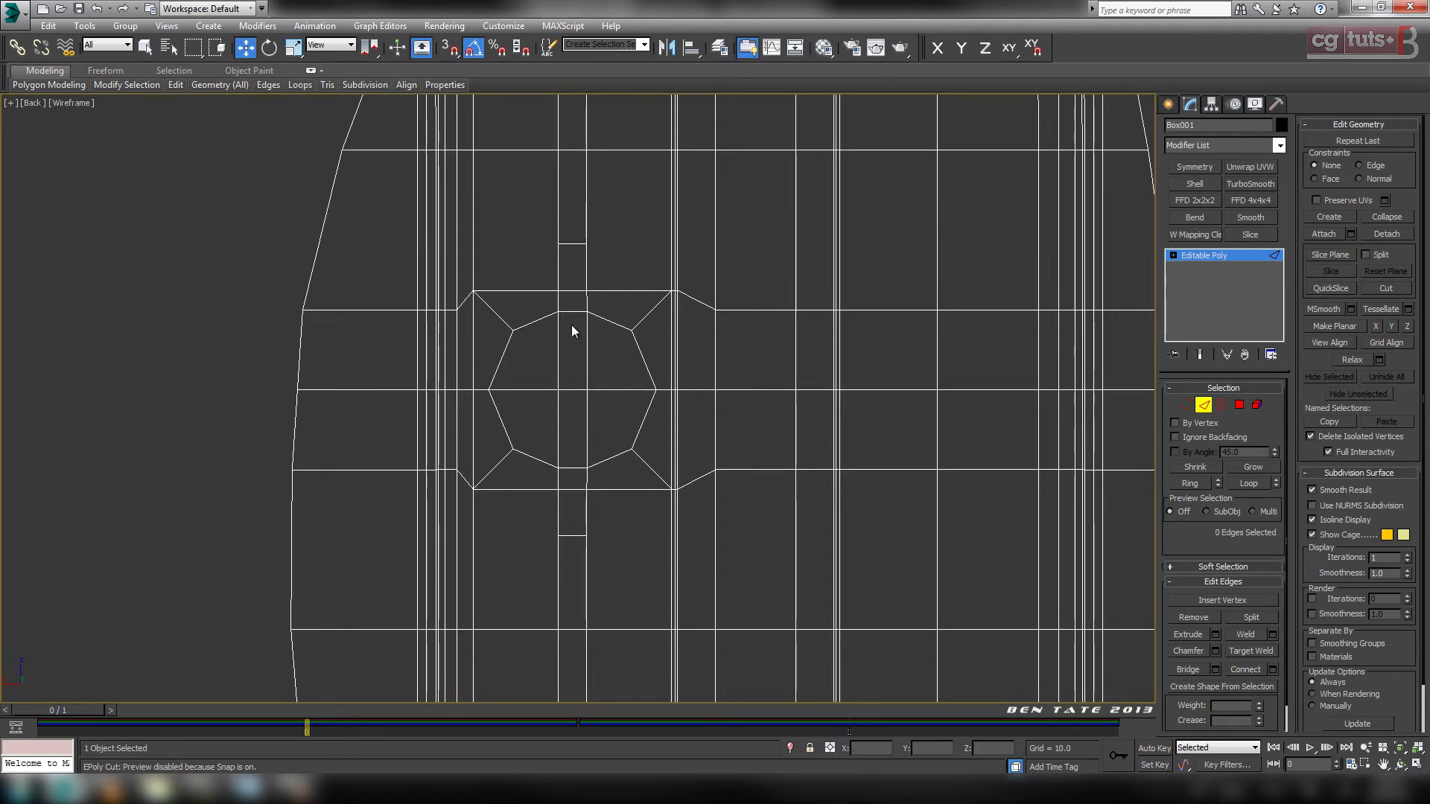
# In the perspective view, connect the upper short edge's two vertices to the square's upper corner vertices.
pyautogui.moveTo(578, 453)
pyautogui.mouseDown(button='middle')
pyautogui.moveTo(760, 441)
pyautogui.moveTo(779, 479)
pyautogui.moveTo(773, 406)
pyautogui.moveTo(747, 431)
pyautogui.mouseUp(button='middle')
pyautogui.hotkey('alt', 'w')
pyautogui.middleClick(873, 572)
pyautogui.hotkey('alt', 'w')
pyautogui.moveTo(864, 578)
pyautogui.mouseDown(button='middle')
pyautogui.moveTo(824, 521)
pyautogui.moveTo(798, 434)
pyautogui.moveTo(862, 328)
pyautogui.moveTo(840, 606)
pyautogui.mouseUp(button='middle')
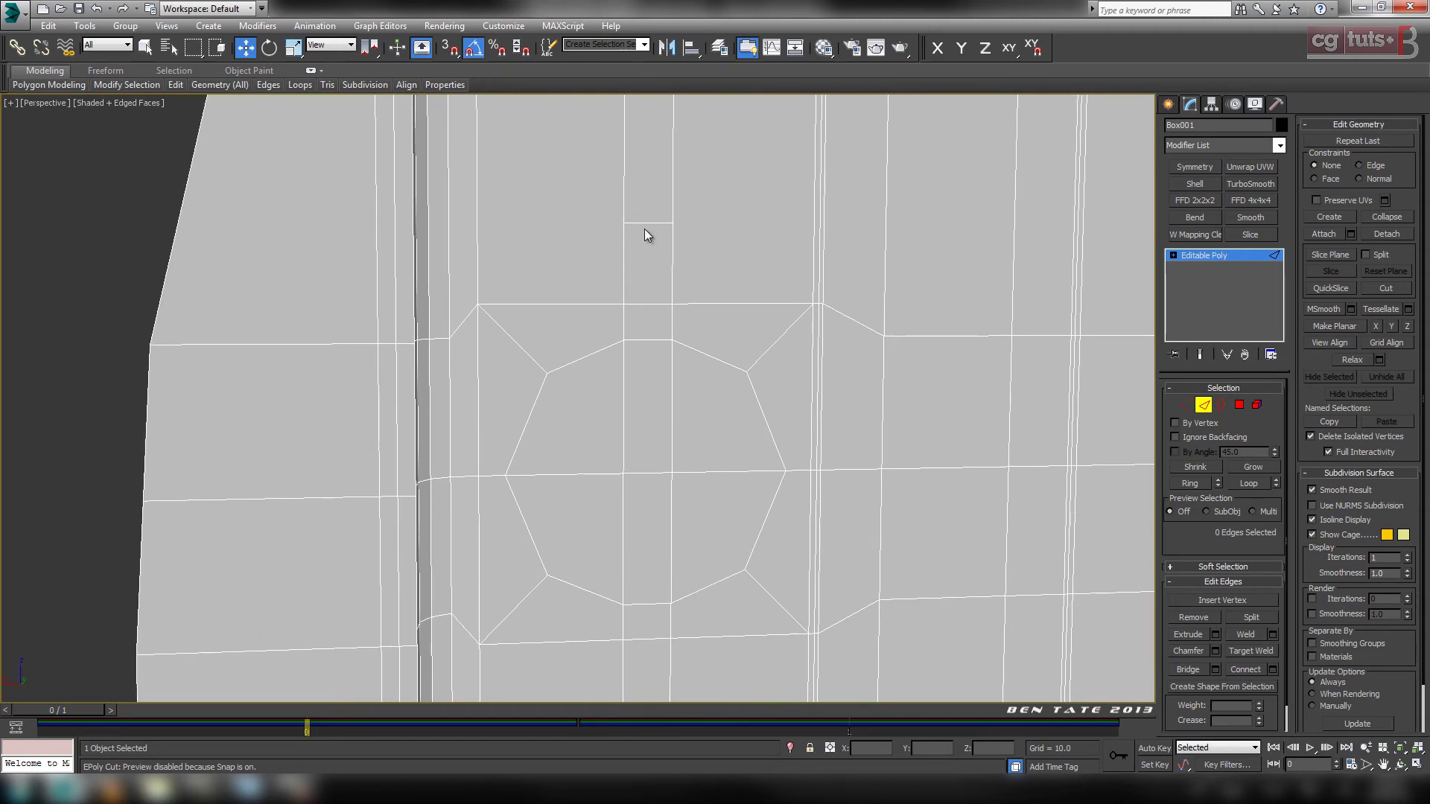
pyautogui.click(1185, 406)
pyautogui.click(624, 222)
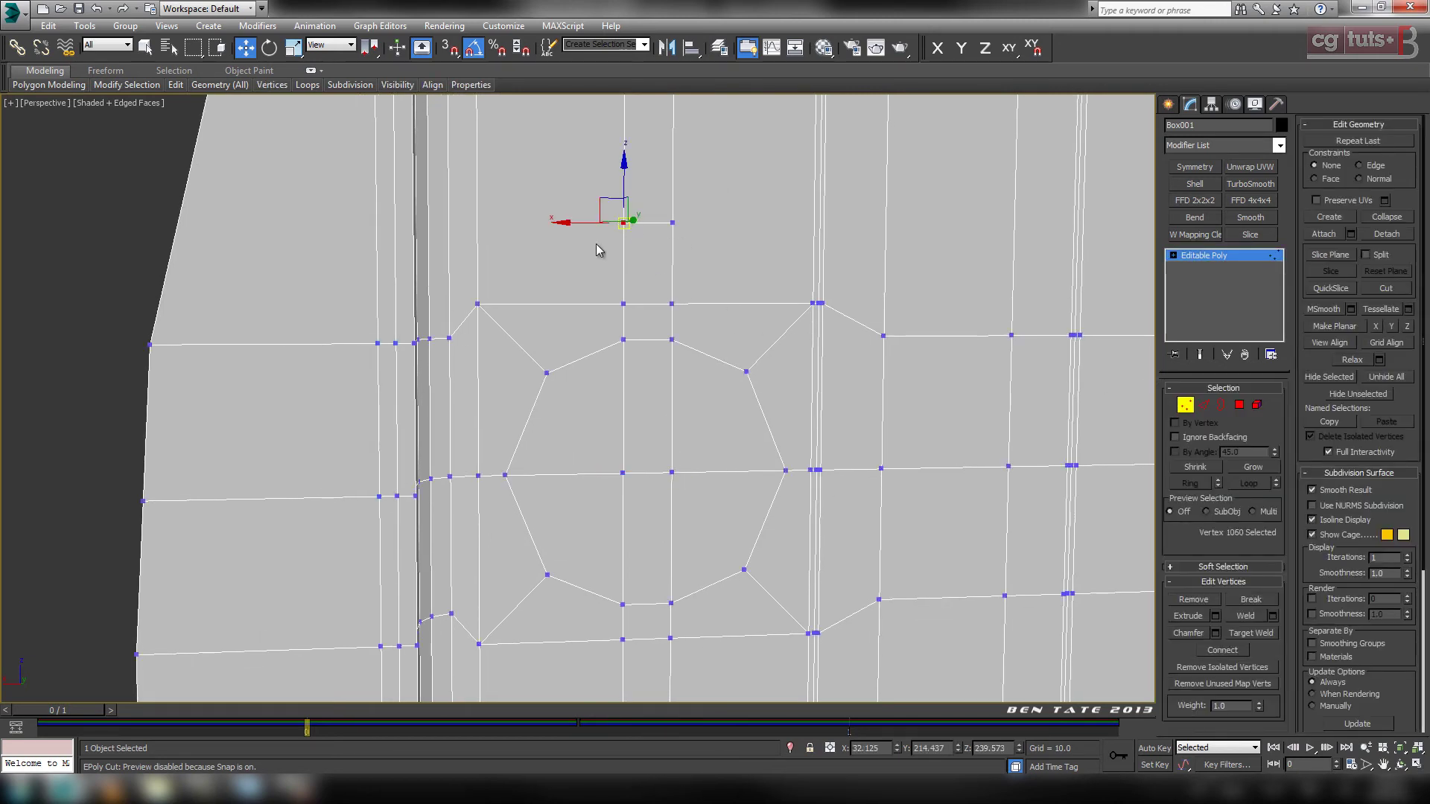
pyautogui.keyDown('ctrl'); pyautogui.click(477, 303); pyautogui.keyUp('ctrl')
pyautogui.click(683, 231)
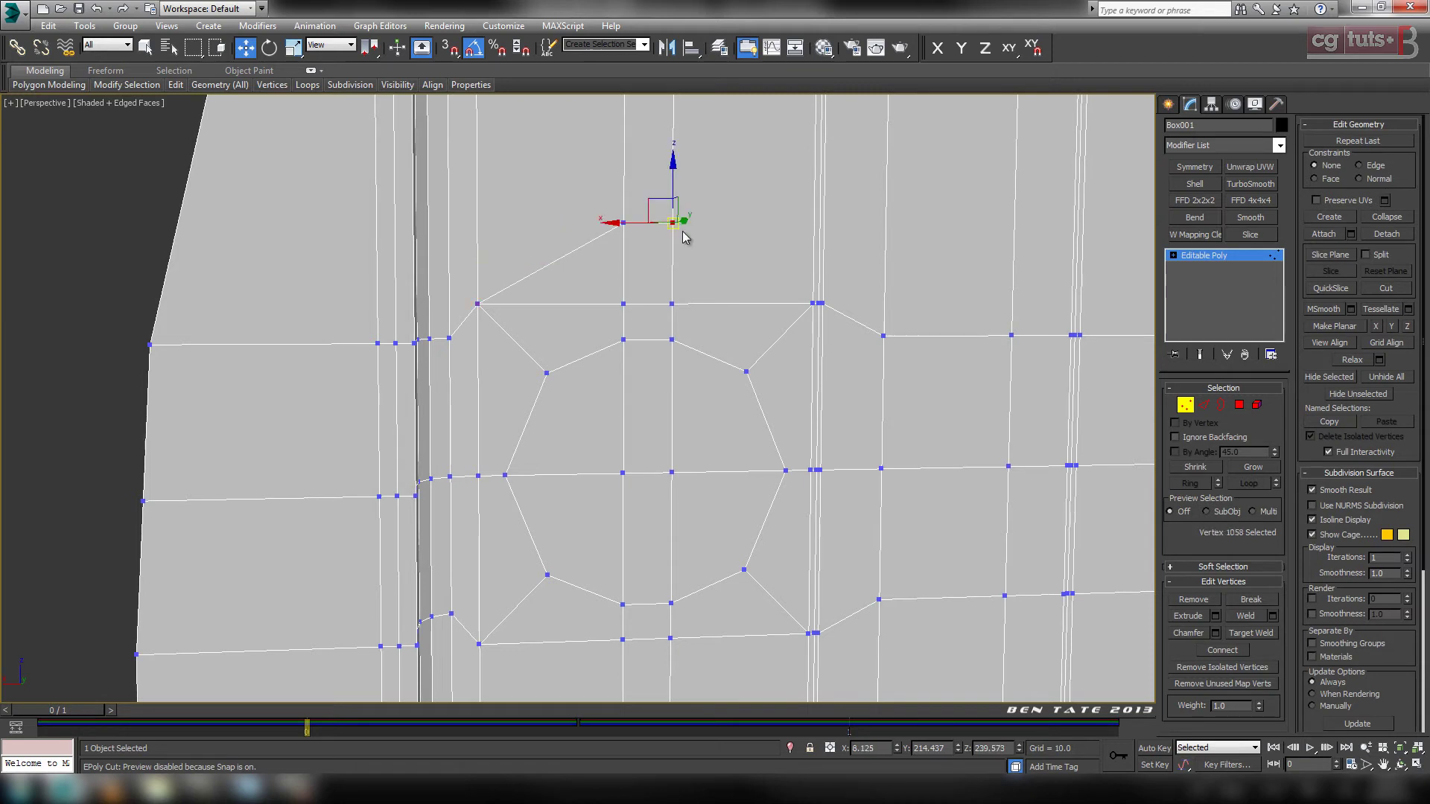
pyautogui.keyDown('ctrl'); pyautogui.click(811, 302); pyautogui.keyUp('ctrl')
# Connect the lower short edge's two vertices to the square's lower corner vertices.
pyautogui.moveTo(834, 422); pyautogui.dragTo(815, 311, button='middle')
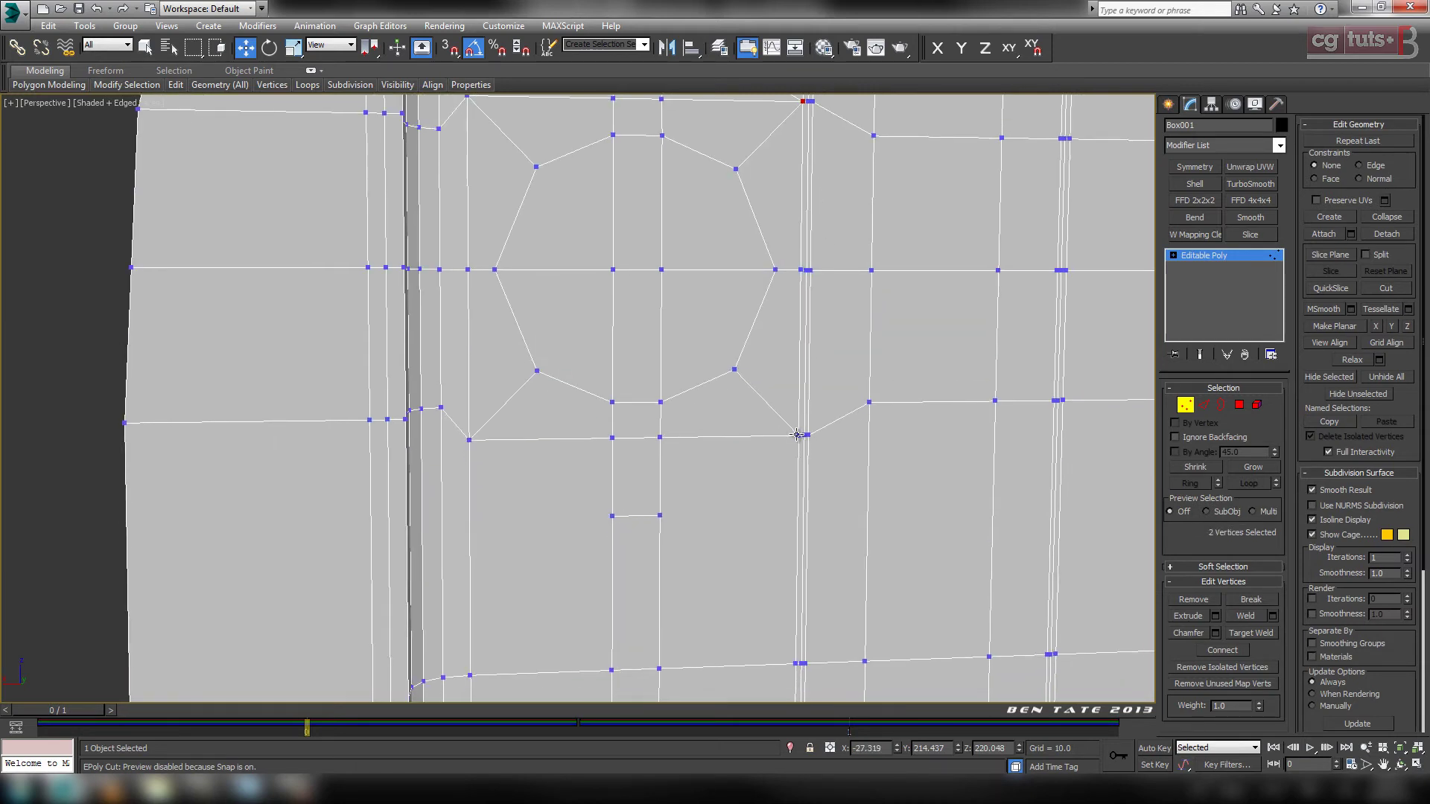
pyautogui.click(797, 434)
pyautogui.keyDown('ctrl'); pyautogui.click(660, 513); pyautogui.keyUp('ctrl')
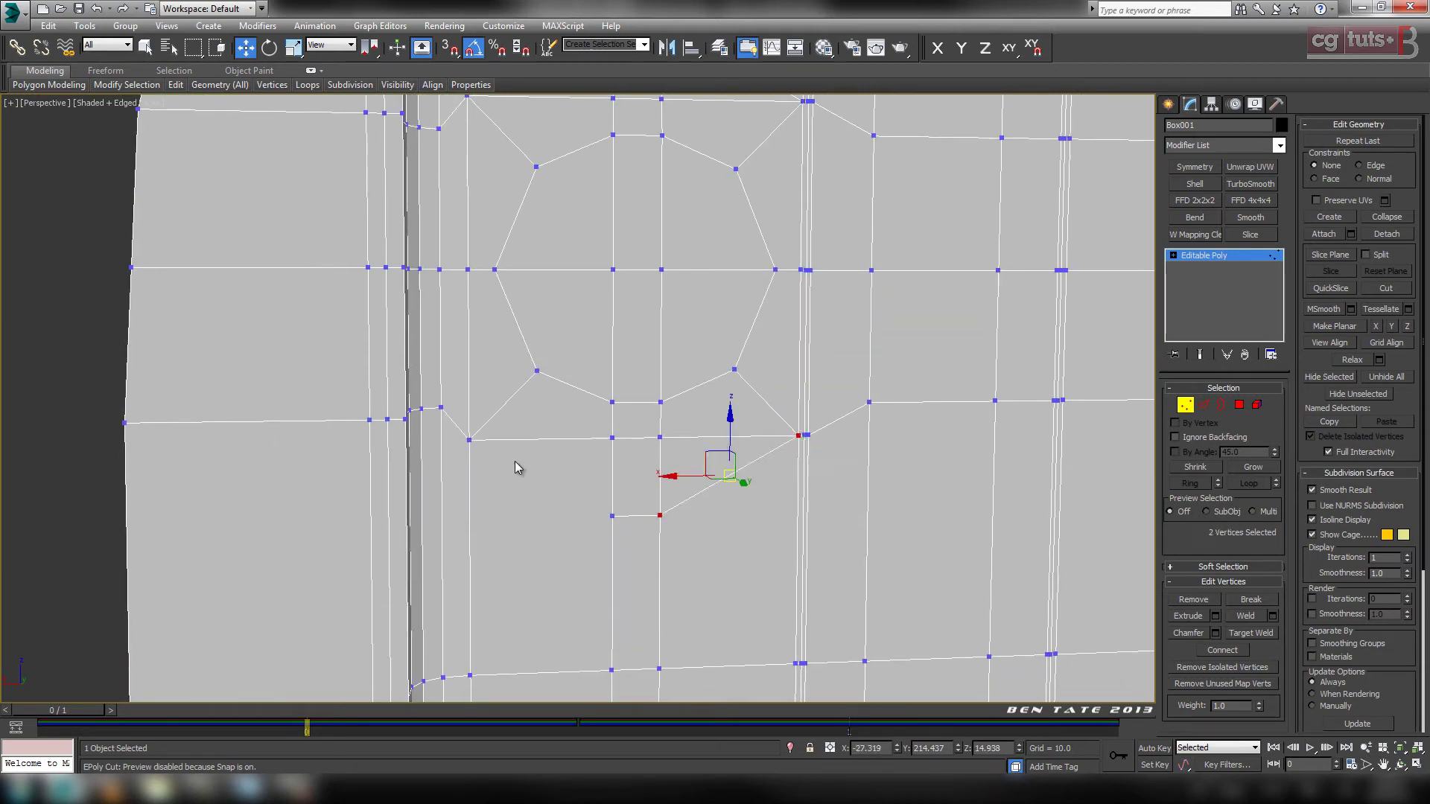
pyautogui.click(469, 440)
pyautogui.keyDown('ctrl'); pyautogui.click(612, 515); pyautogui.keyUp('ctrl')
pyautogui.keyDown('alt'); pyautogui.moveTo(613, 514); pyautogui.dragTo(776, 431, button='middle'); pyautogui.keyUp('alt')
pyautogui.scroll(2, 770, 394)
pyautogui.scroll(-2, 775, 419)
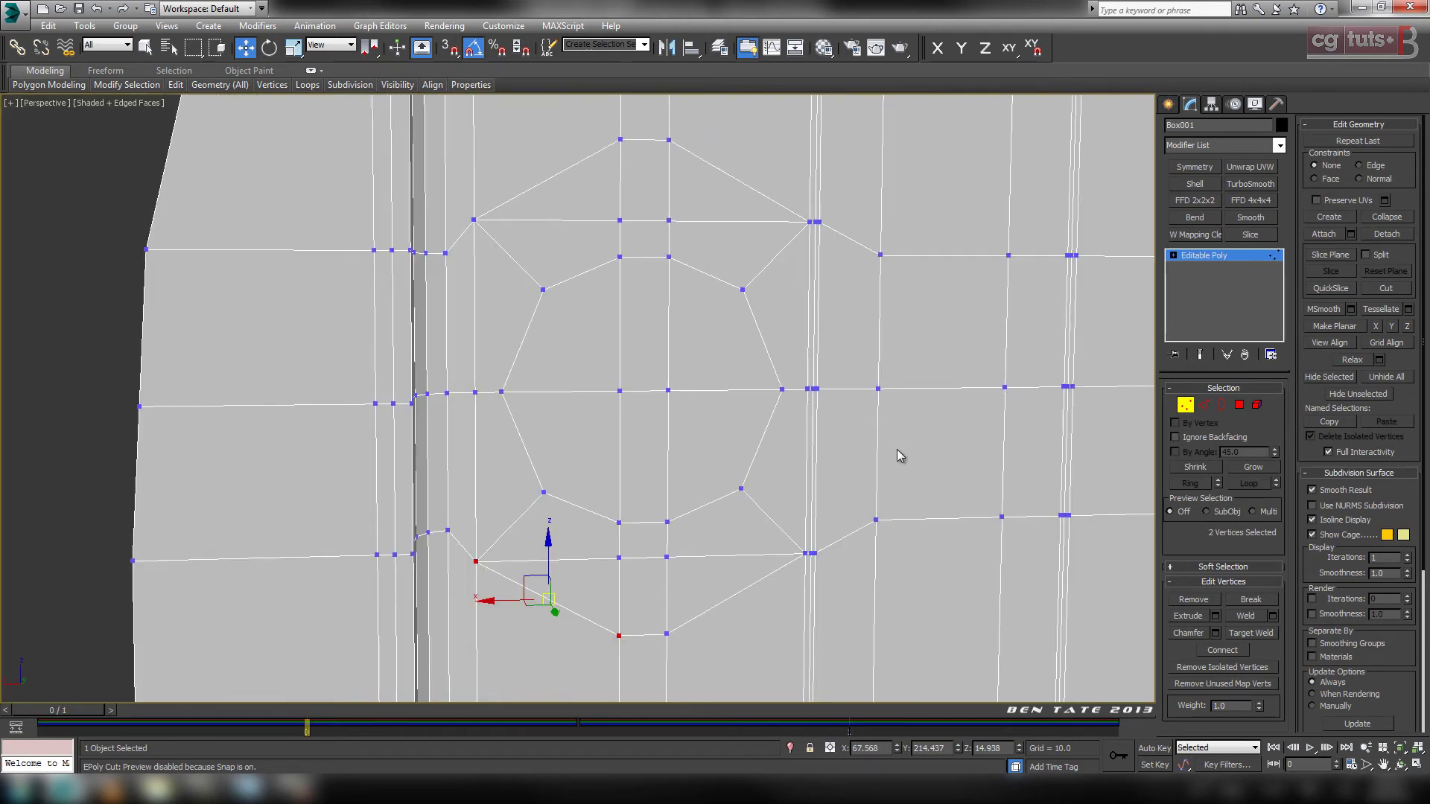
# Select the ten polygons that form the octagon and the narrow vertical strip through, above and below it.
pyautogui.moveTo(886, 430); pyautogui.dragTo(862, 438, button='middle')
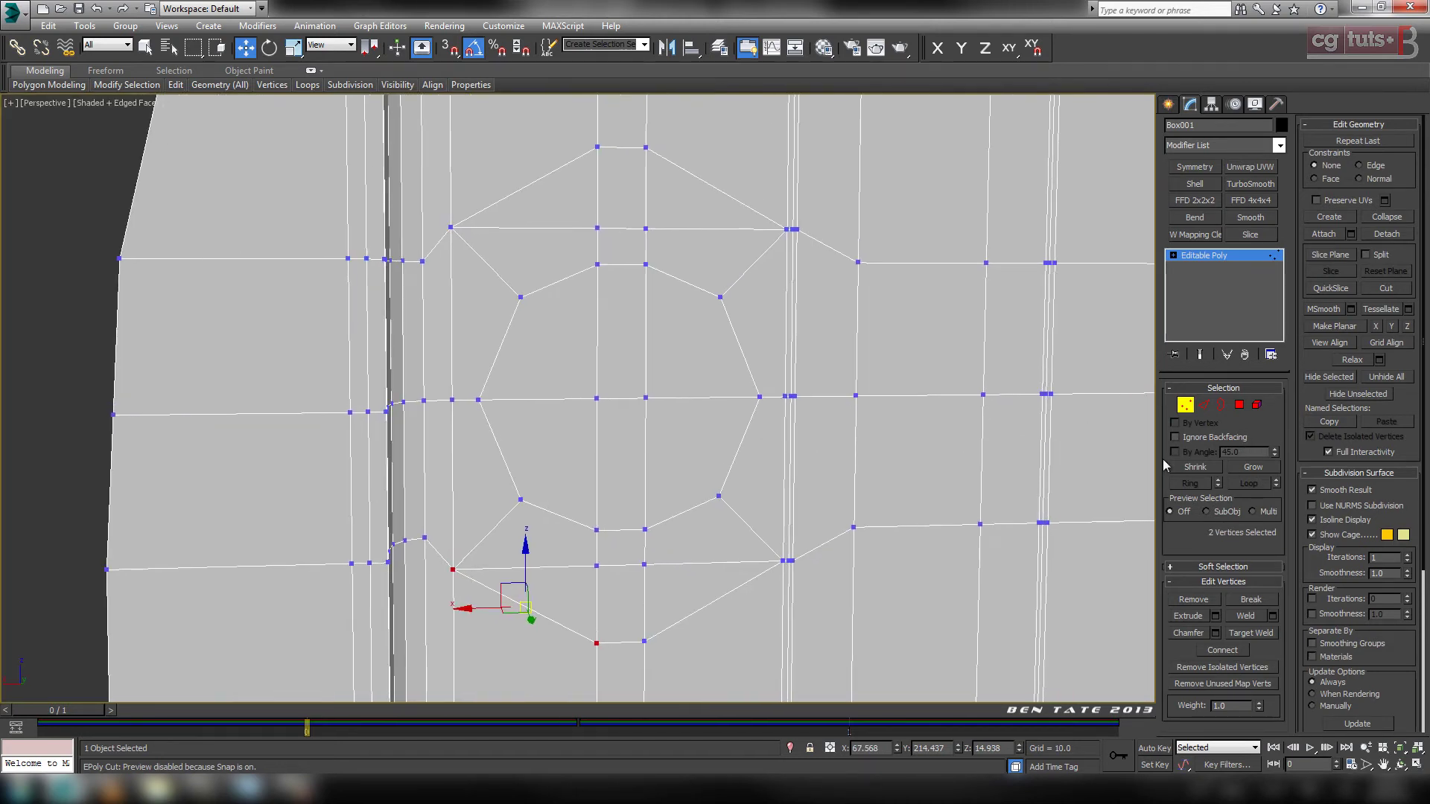
pyautogui.click(1239, 405)
pyautogui.click(626, 211)
pyautogui.keyDown('ctrl'); pyautogui.click(623, 246); pyautogui.keyUp('ctrl')
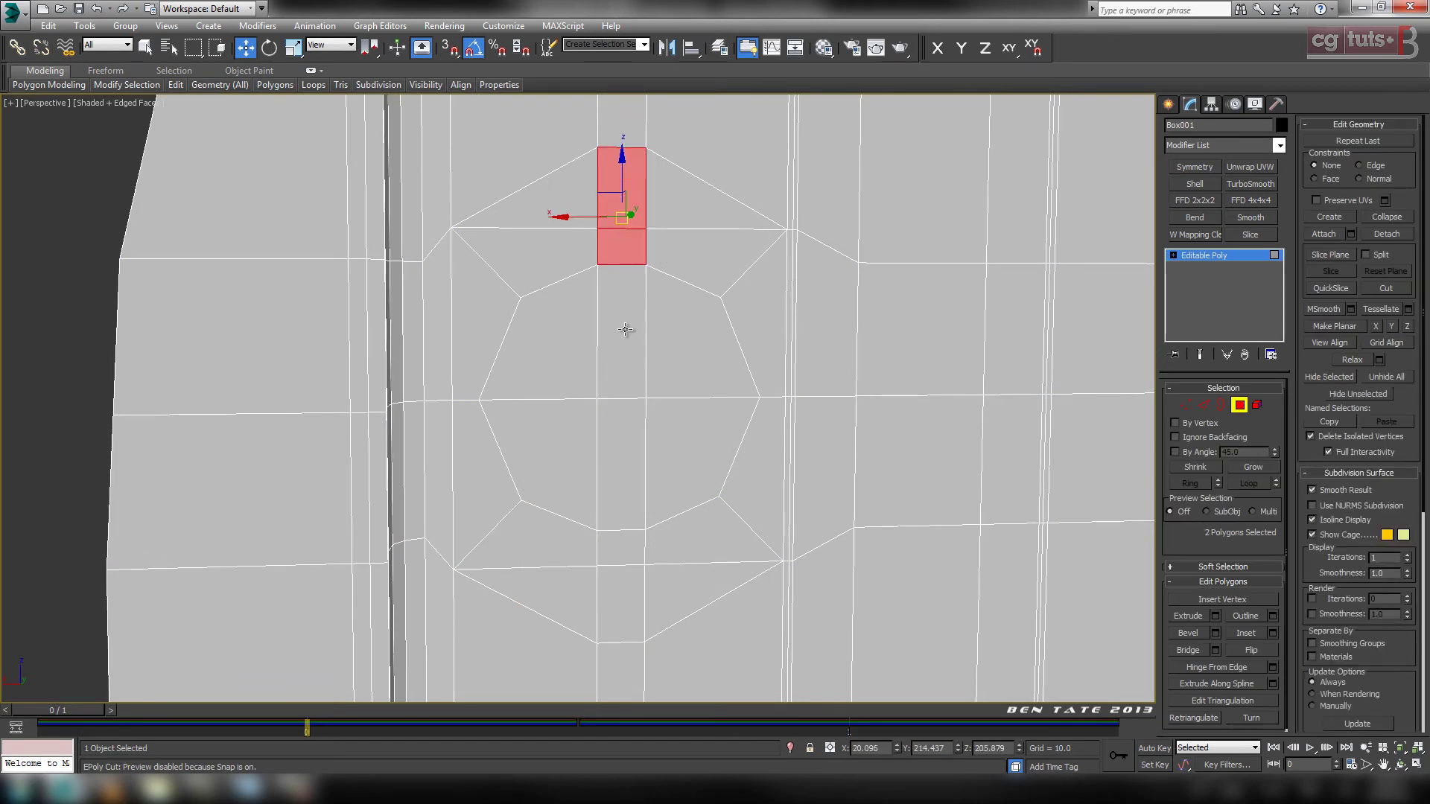
pyautogui.keyDown('ctrl'); pyautogui.click(624, 335); pyautogui.keyUp('ctrl')
pyautogui.keyDown('ctrl'); pyautogui.click(622, 491); pyautogui.keyUp('ctrl')
pyautogui.keyDown('ctrl'); pyautogui.click(620, 549); pyautogui.keyUp('ctrl')
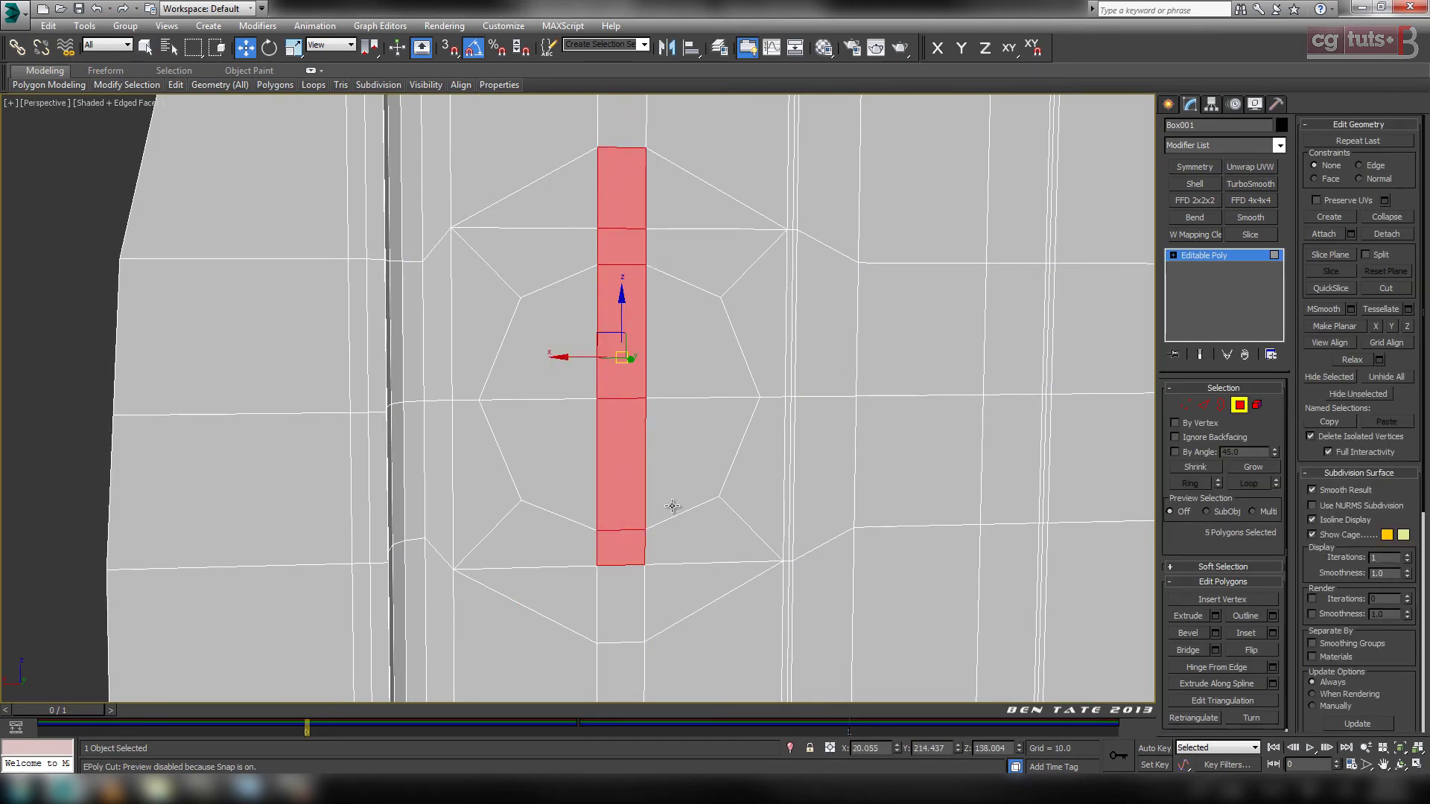
pyautogui.keyDown('ctrl'); pyautogui.click(620, 606); pyautogui.keyUp('ctrl')
pyautogui.keyDown('ctrl'); pyautogui.click(698, 477); pyautogui.keyUp('ctrl')
pyautogui.keyDown('ctrl'); pyautogui.click(697, 362); pyautogui.keyUp('ctrl')
pyautogui.keyDown('ctrl'); pyautogui.click(577, 355); pyautogui.keyUp('ctrl')
pyautogui.keyDown('ctrl'); pyautogui.click(588, 442); pyautogui.keyUp('ctrl')
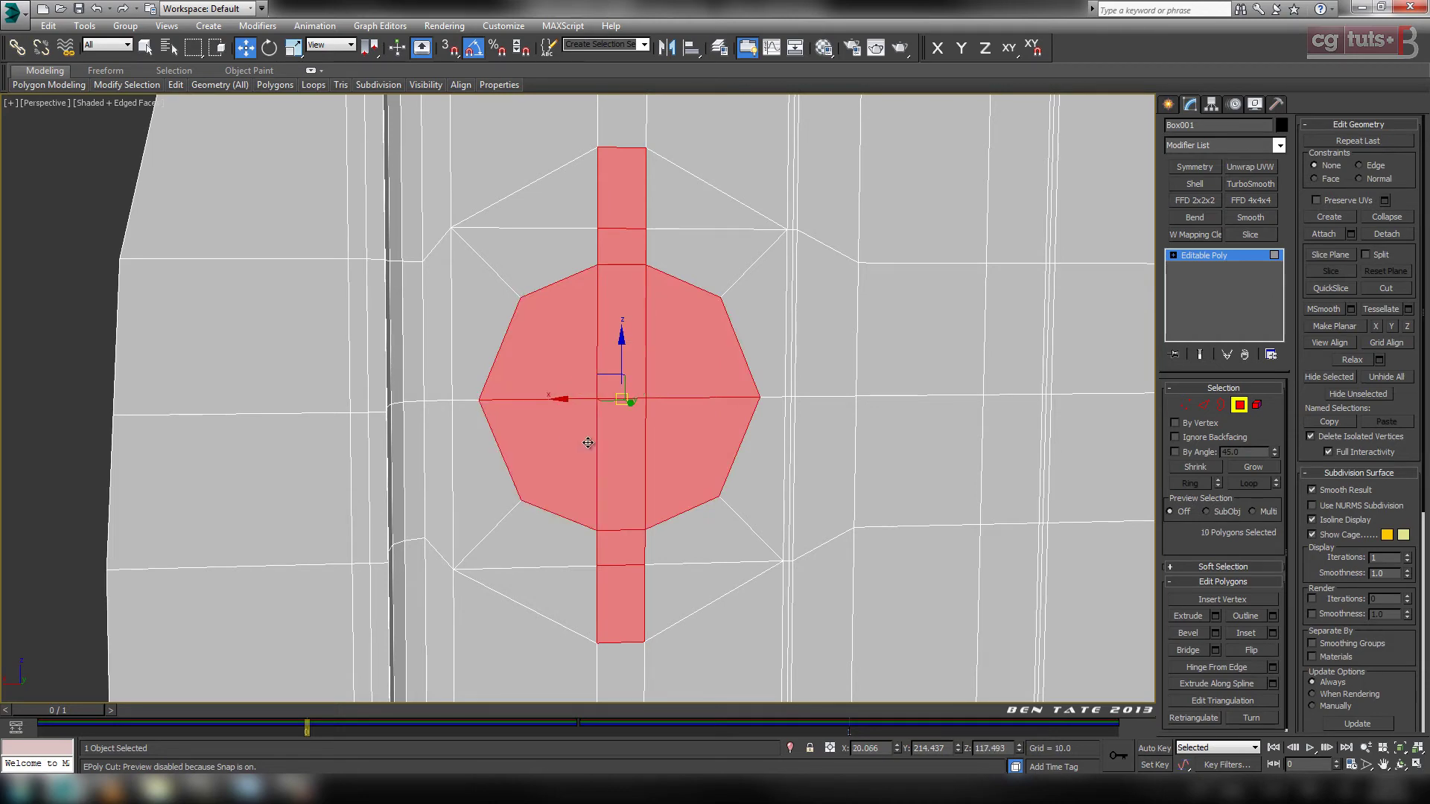
# Inset the selected slot polygons by about 3.64 as a group.
pyautogui.scroll(-4, 749, 431)
pyautogui.moveTo(759, 431)
pyautogui.mouseDown(button='middle')
pyautogui.moveTo(767, 406)
pyautogui.moveTo(778, 446)
pyautogui.mouseUp(button='middle')
pyautogui.scroll(2, 772, 435)
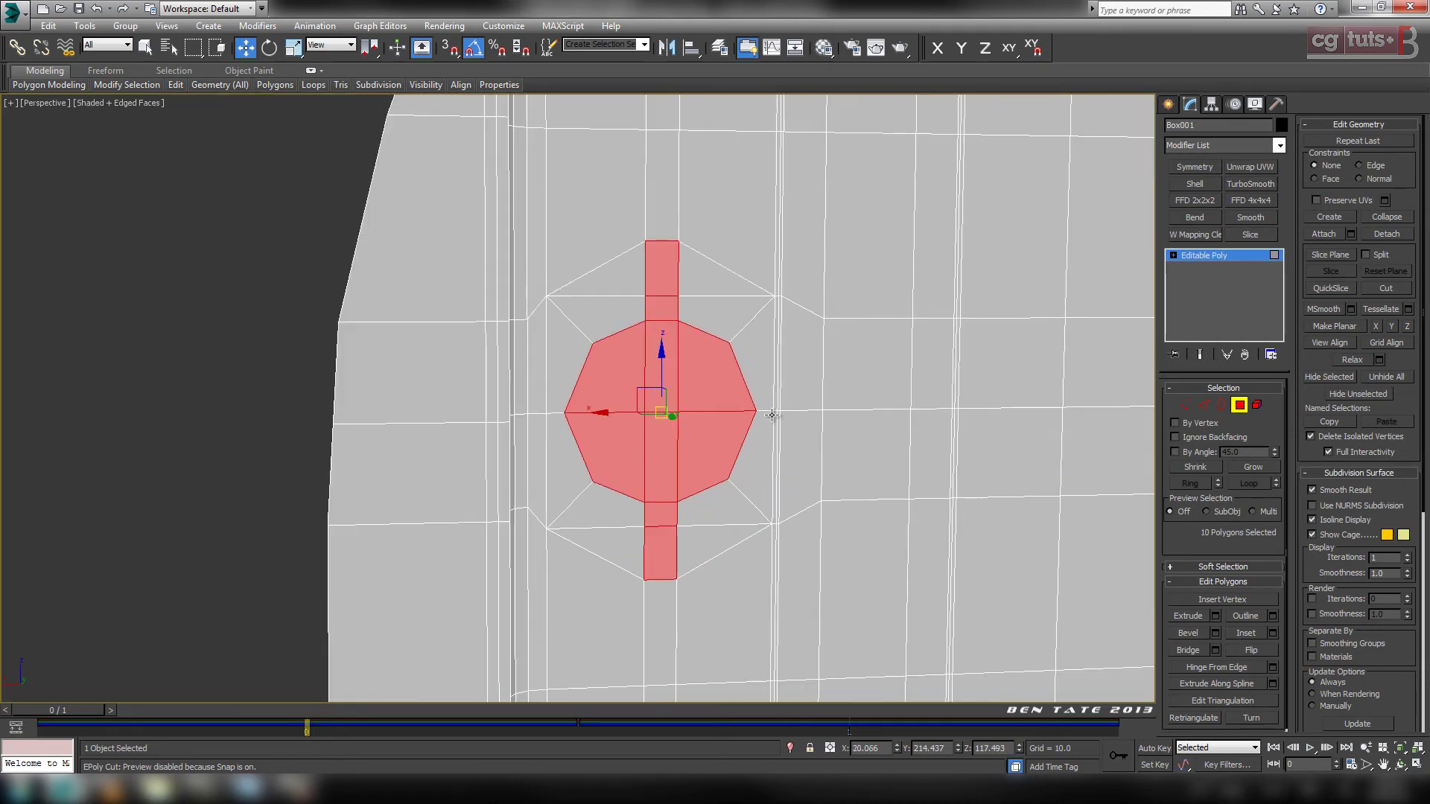
pyautogui.scroll(5, 773, 415)
pyautogui.scroll(-1, 836, 452)
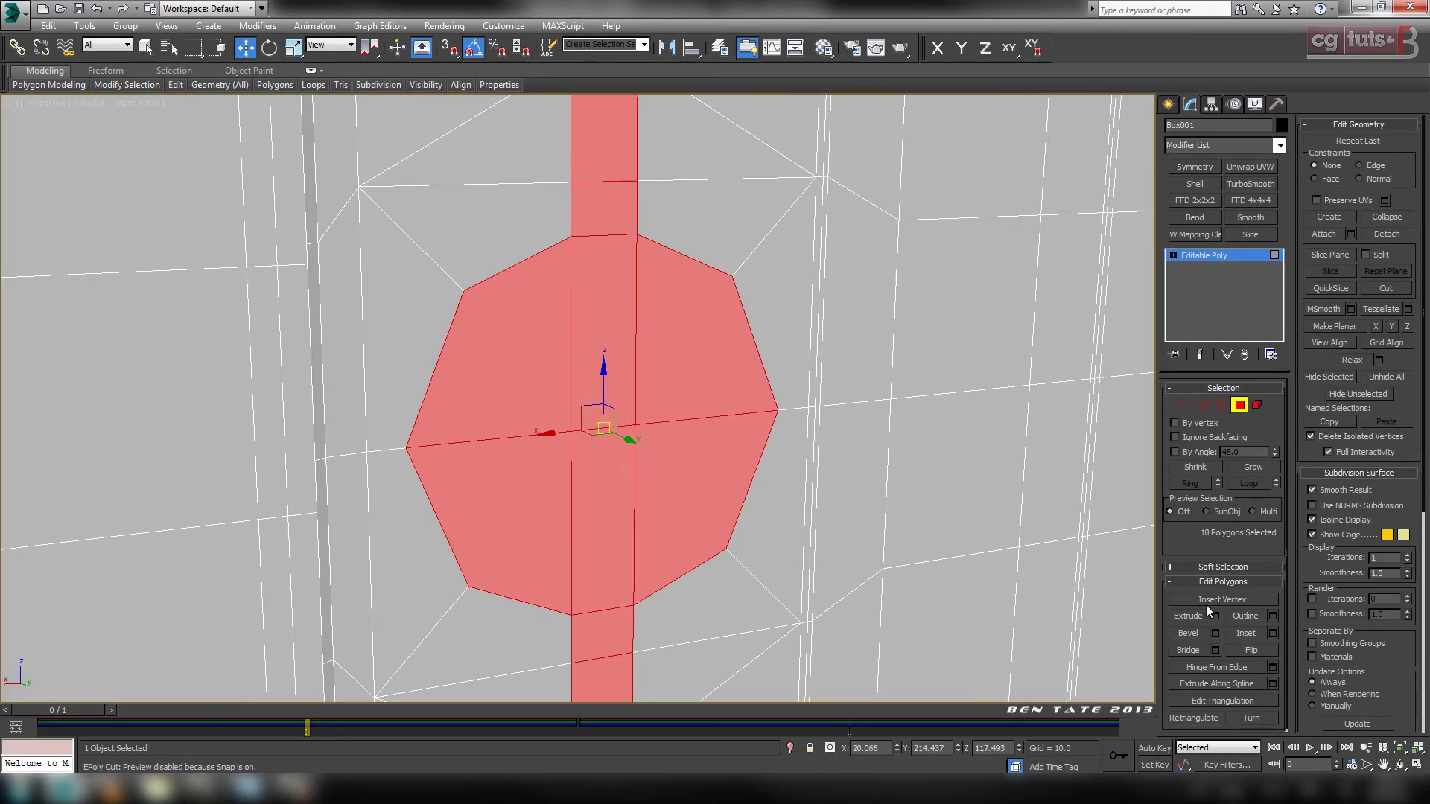
pyautogui.click(1271, 633)
pyautogui.moveTo(856, 522); pyautogui.dragTo(857, 566, button='middle')
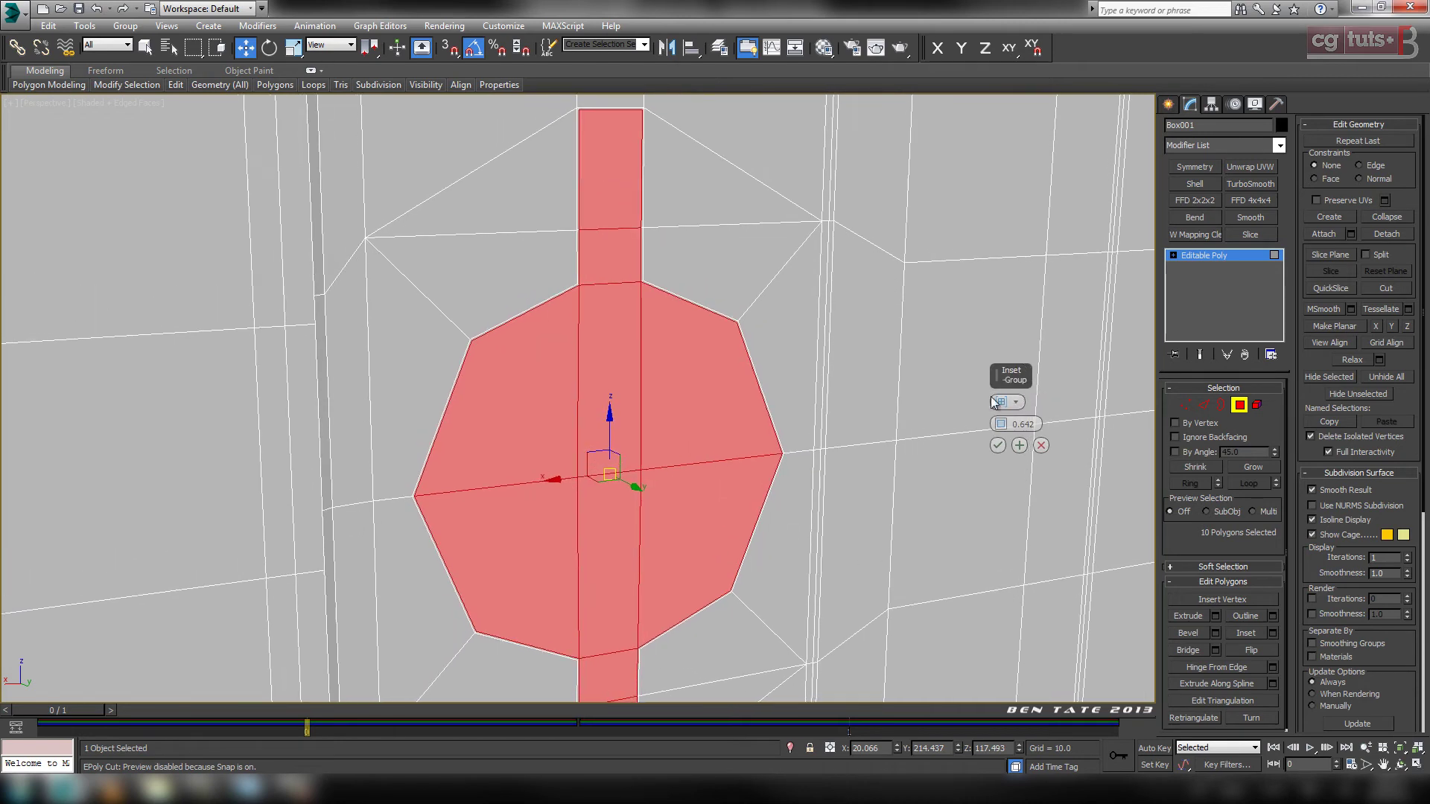
pyautogui.moveTo(1002, 429); pyautogui.dragTo(1001, 407)
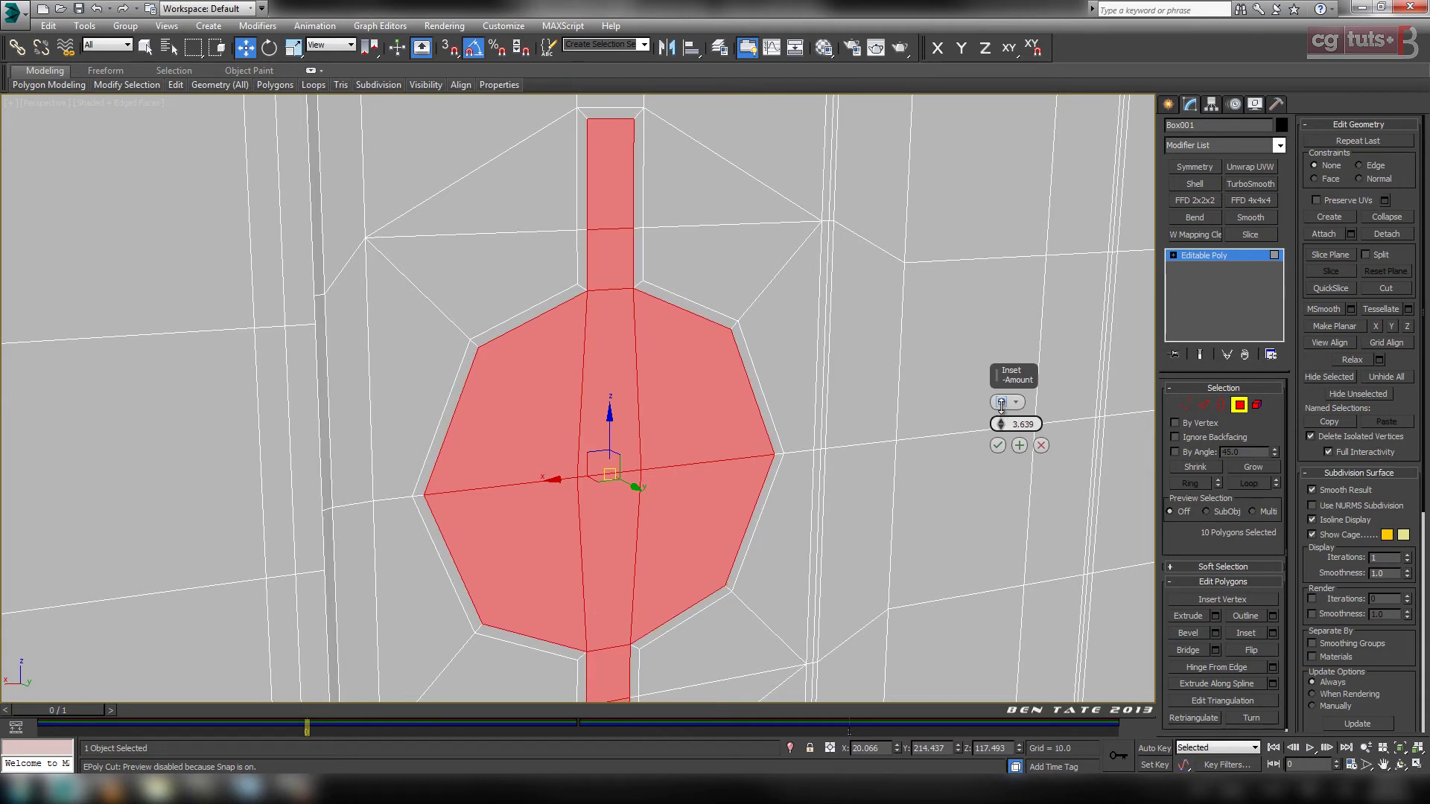
pyautogui.click(997, 445)
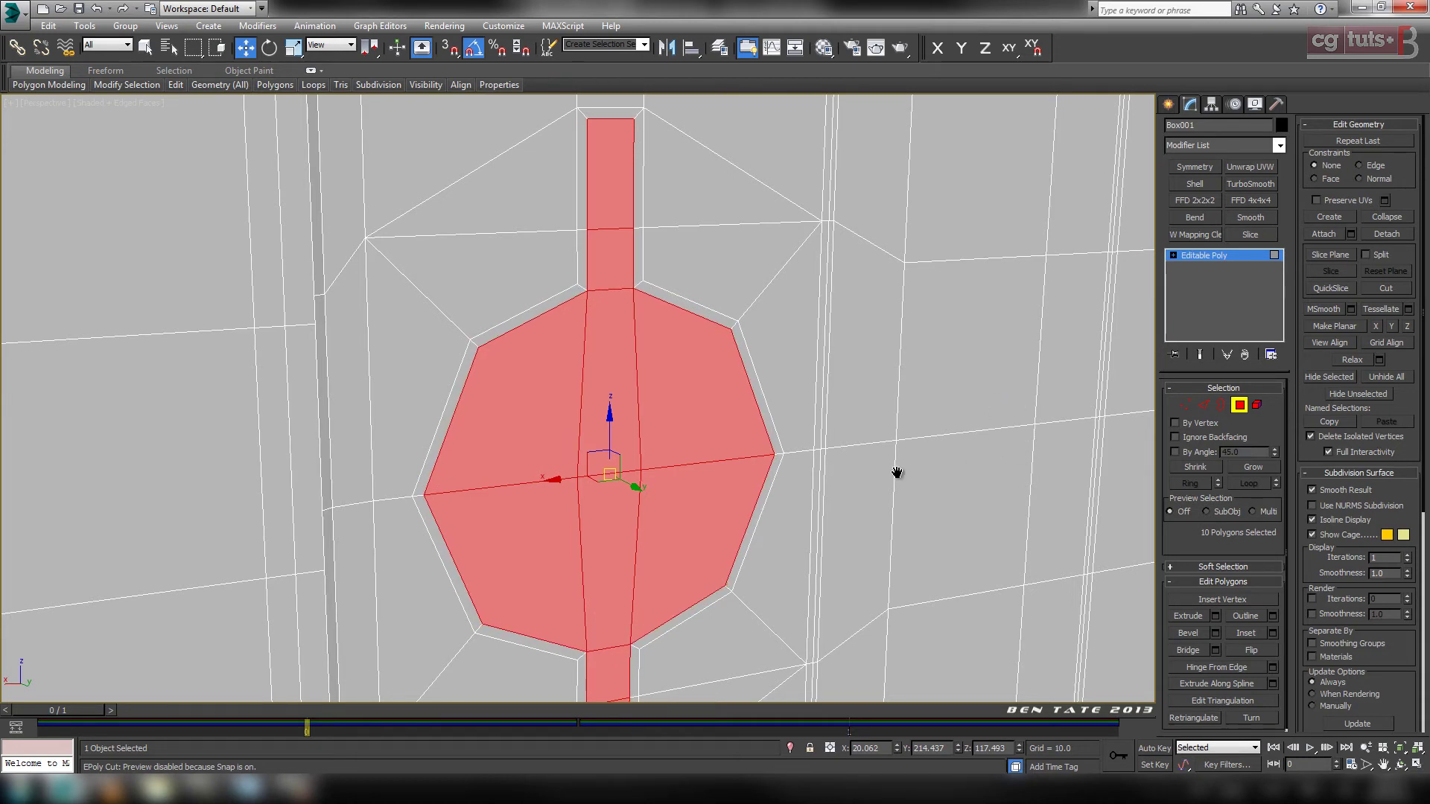
# Bevel the slot polygons into the panel with a height of about -84 and an outline of -4.11.
pyautogui.moveTo(896, 472); pyautogui.dragTo(902, 443, button='middle')
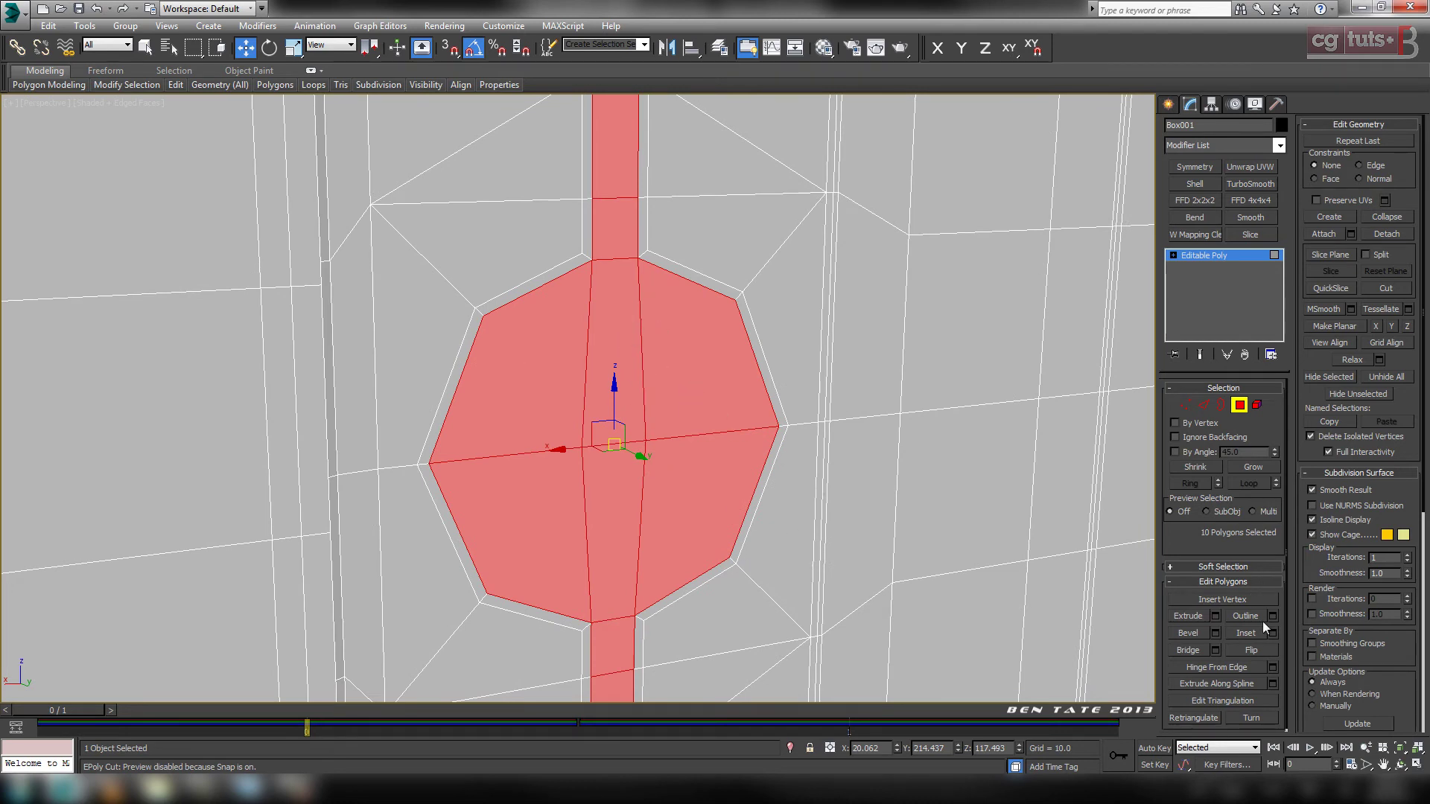
pyautogui.click(1215, 633)
pyautogui.moveTo(910, 558); pyautogui.dragTo(890, 557, button='middle')
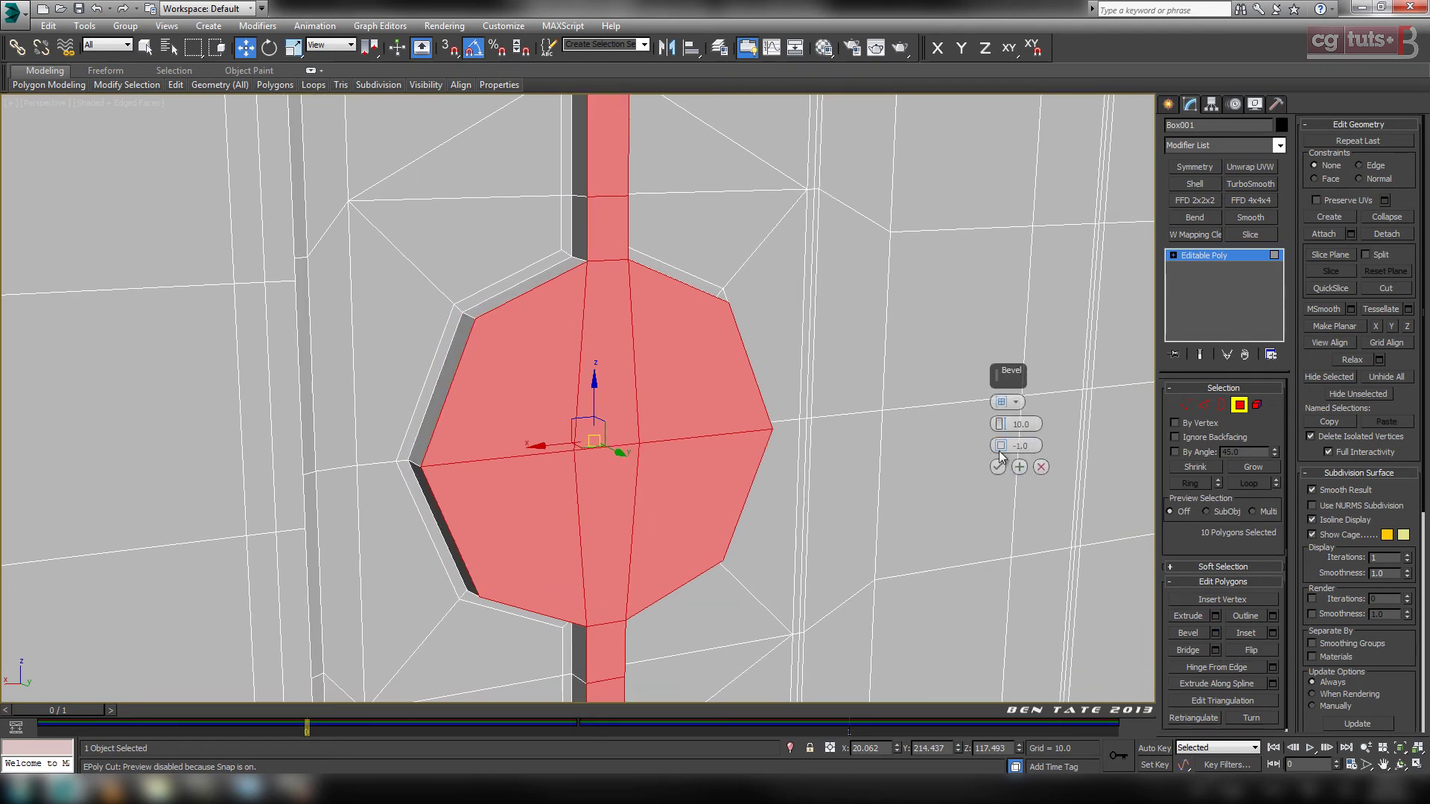
pyautogui.moveTo(1001, 428); pyautogui.dragTo(1030, 184)
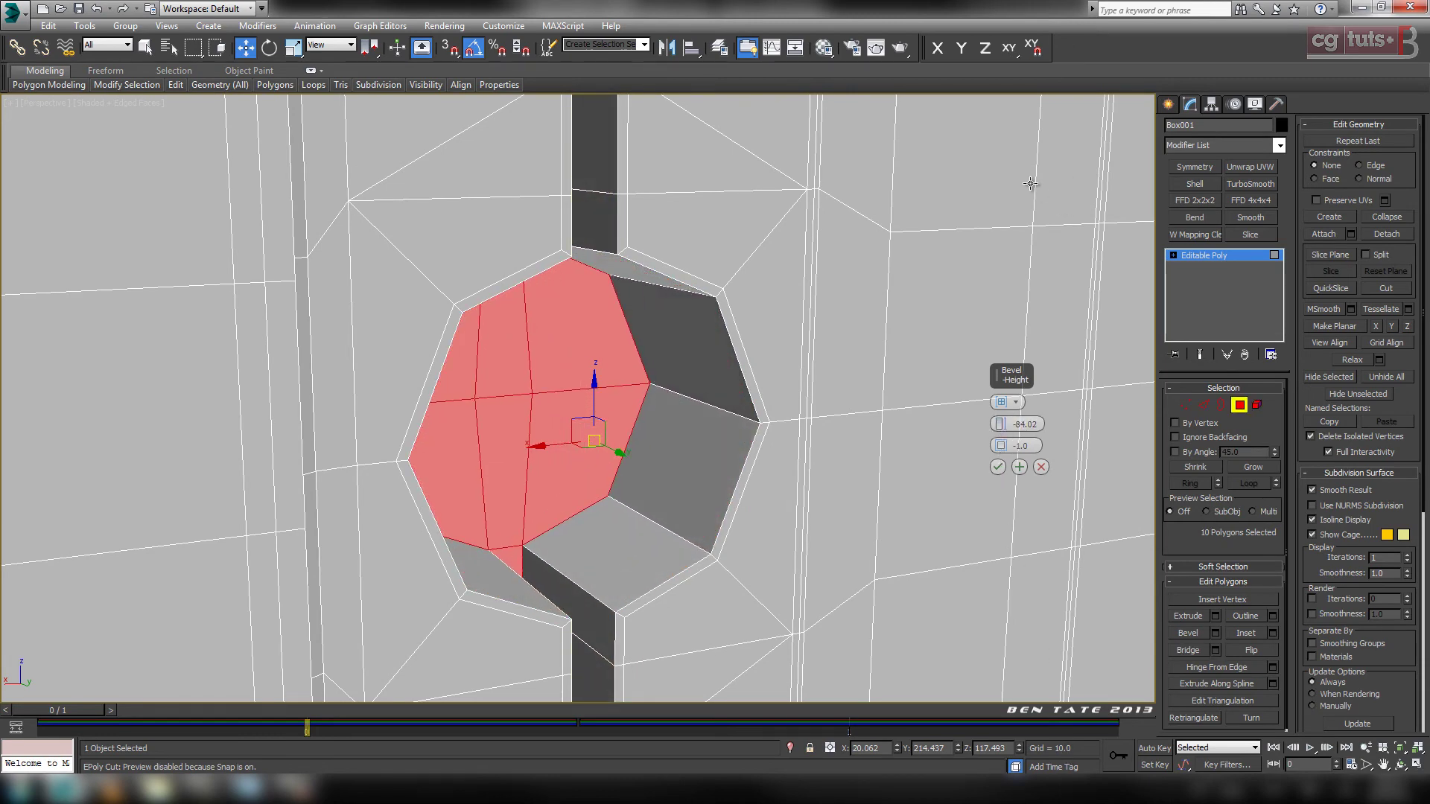
pyautogui.keyDown('alt'); pyautogui.moveTo(841, 310); pyautogui.dragTo(812, 210, button='middle'); pyautogui.keyUp('alt')
pyautogui.hotkey('alt', 'w')
pyautogui.hotkey('alt', 'w')
pyautogui.scroll(4, 897, 316)
pyautogui.moveTo(1004, 445); pyautogui.dragTo(1010, 450)
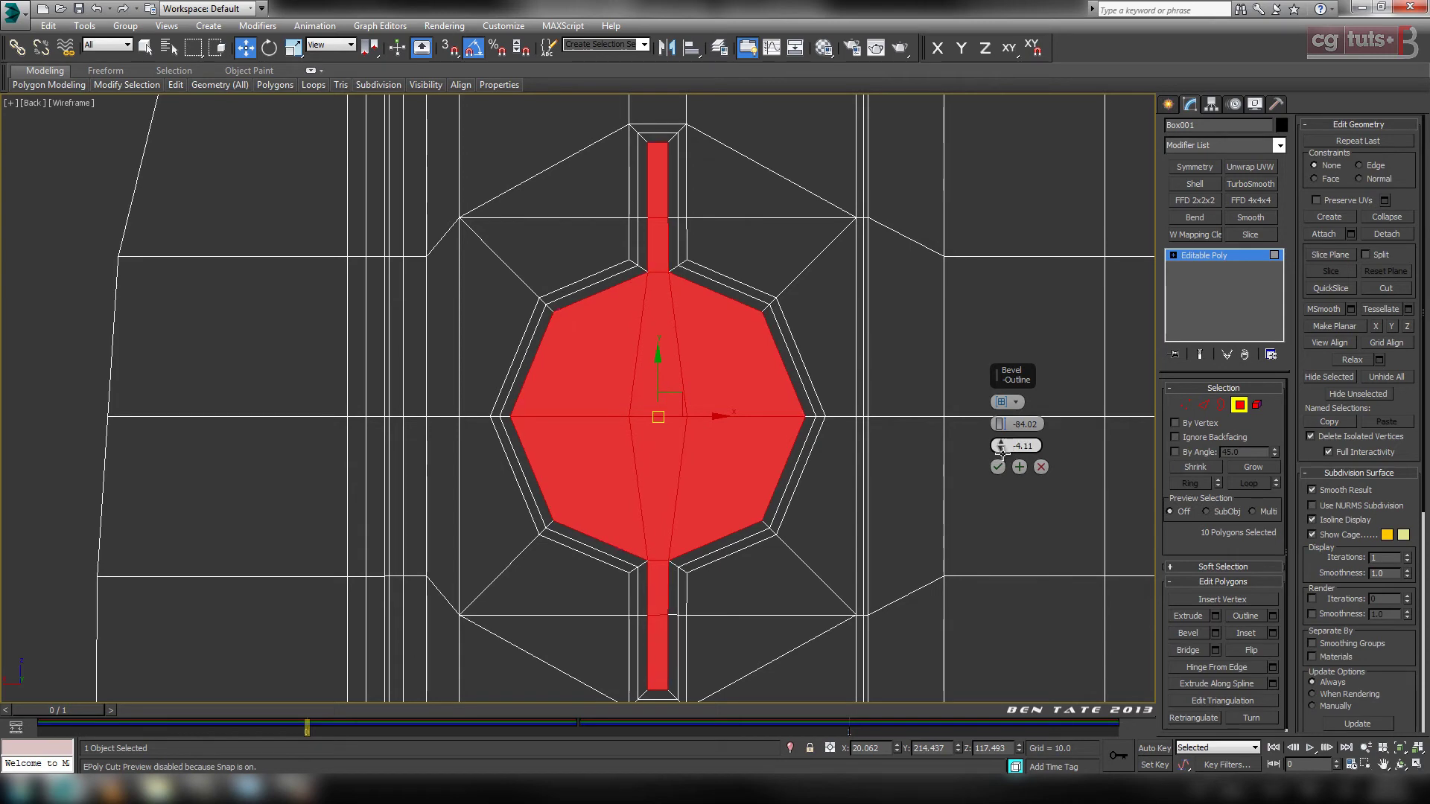
# Deepen the bevel to a height of about -99.97 and apply it.
pyautogui.hotkey('alt', 'w')
pyautogui.middleClick(885, 542)
pyautogui.hotkey('alt', 'w')
pyautogui.keyDown('alt'); pyautogui.moveTo(878, 529); pyautogui.dragTo(768, 486, button='middle'); pyautogui.keyUp('alt')
pyautogui.scroll(-3, 772, 489)
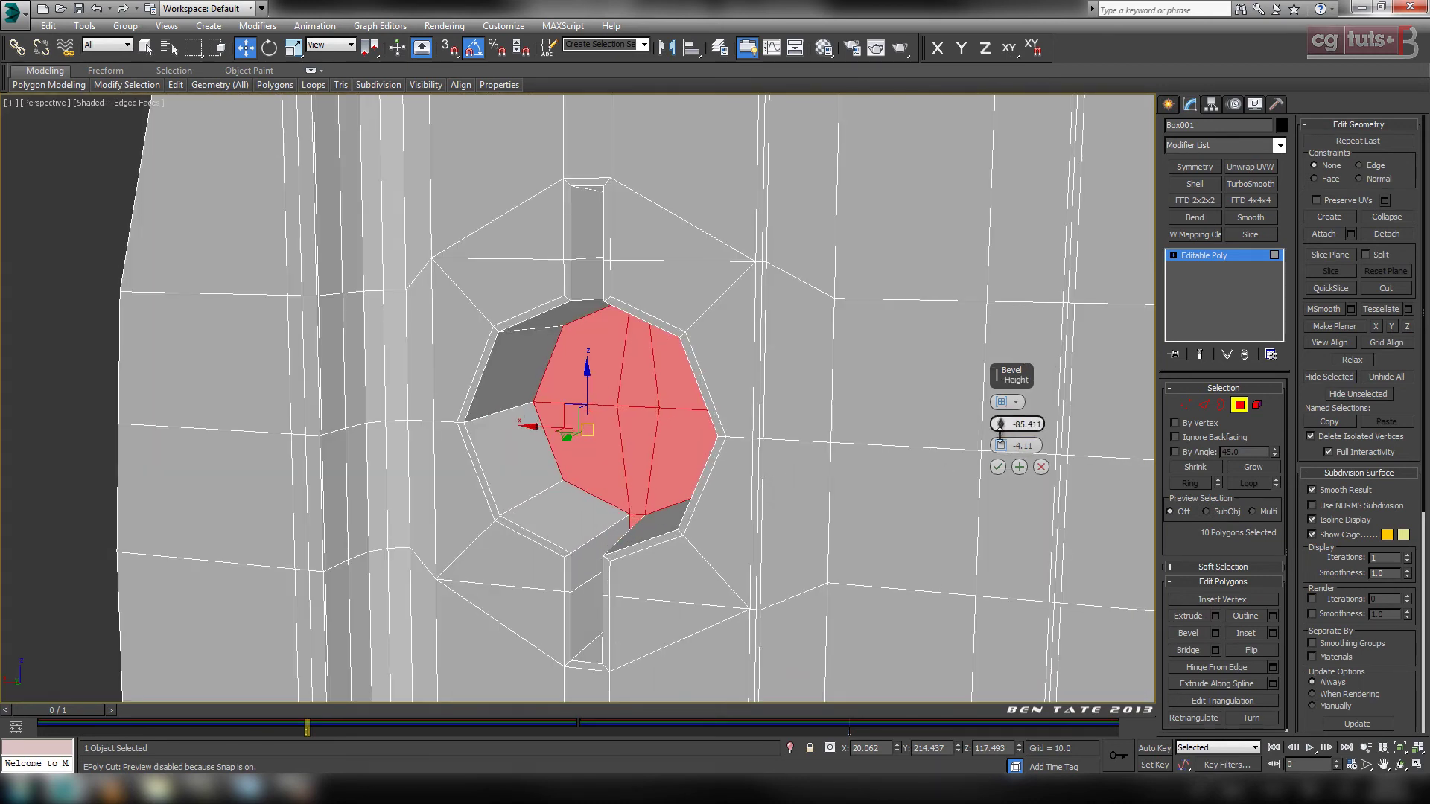
pyautogui.moveTo(999, 435); pyautogui.dragTo(1000, 534)
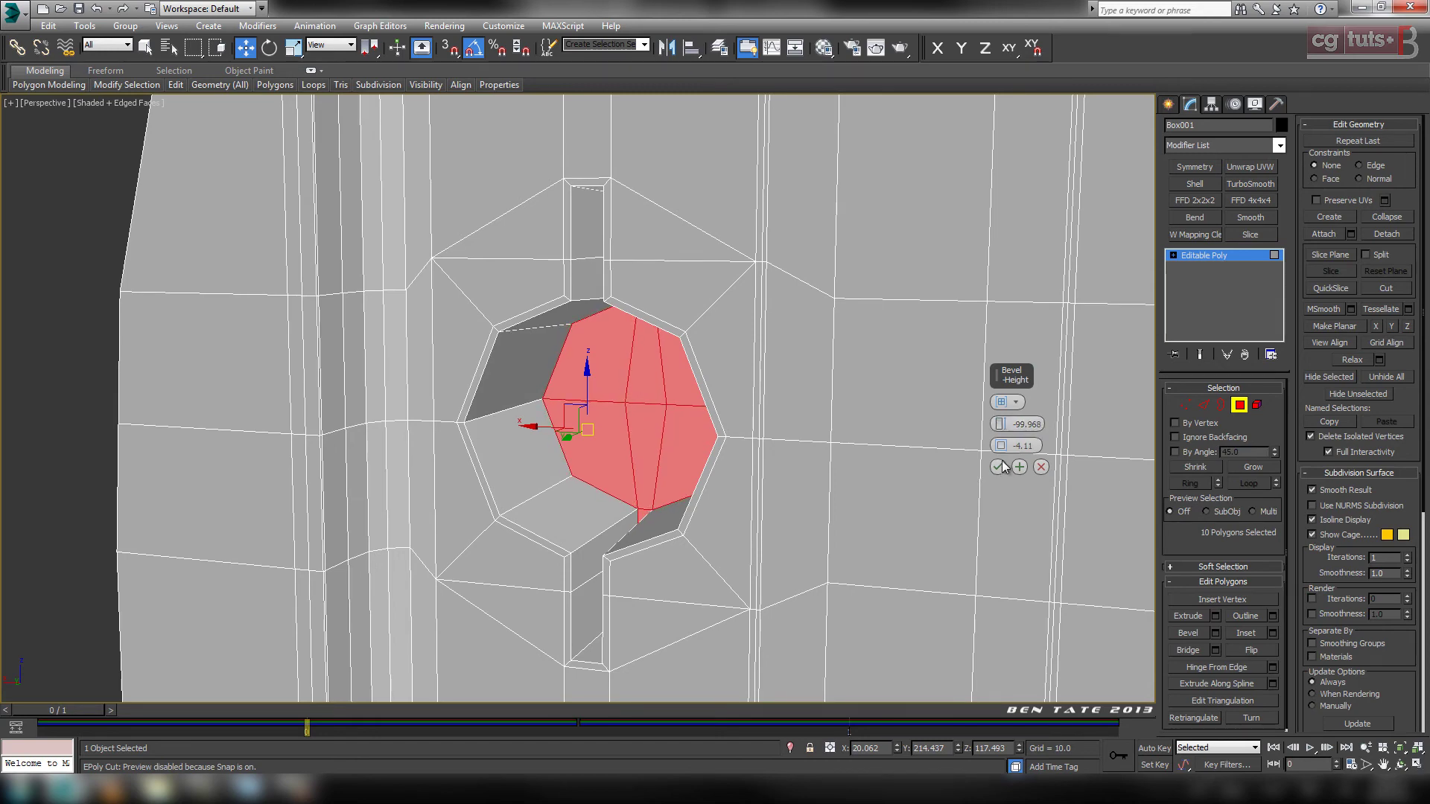
pyautogui.moveTo(822, 468)
pyautogui.keyDown('alt'); pyautogui.mouseDown(button='middle')
pyautogui.moveTo(798, 422)
pyautogui.moveTo(840, 441)
pyautogui.moveTo(811, 447)
pyautogui.mouseUp(button='middle'); pyautogui.keyUp('alt')
pyautogui.scroll(3, 856, 447)
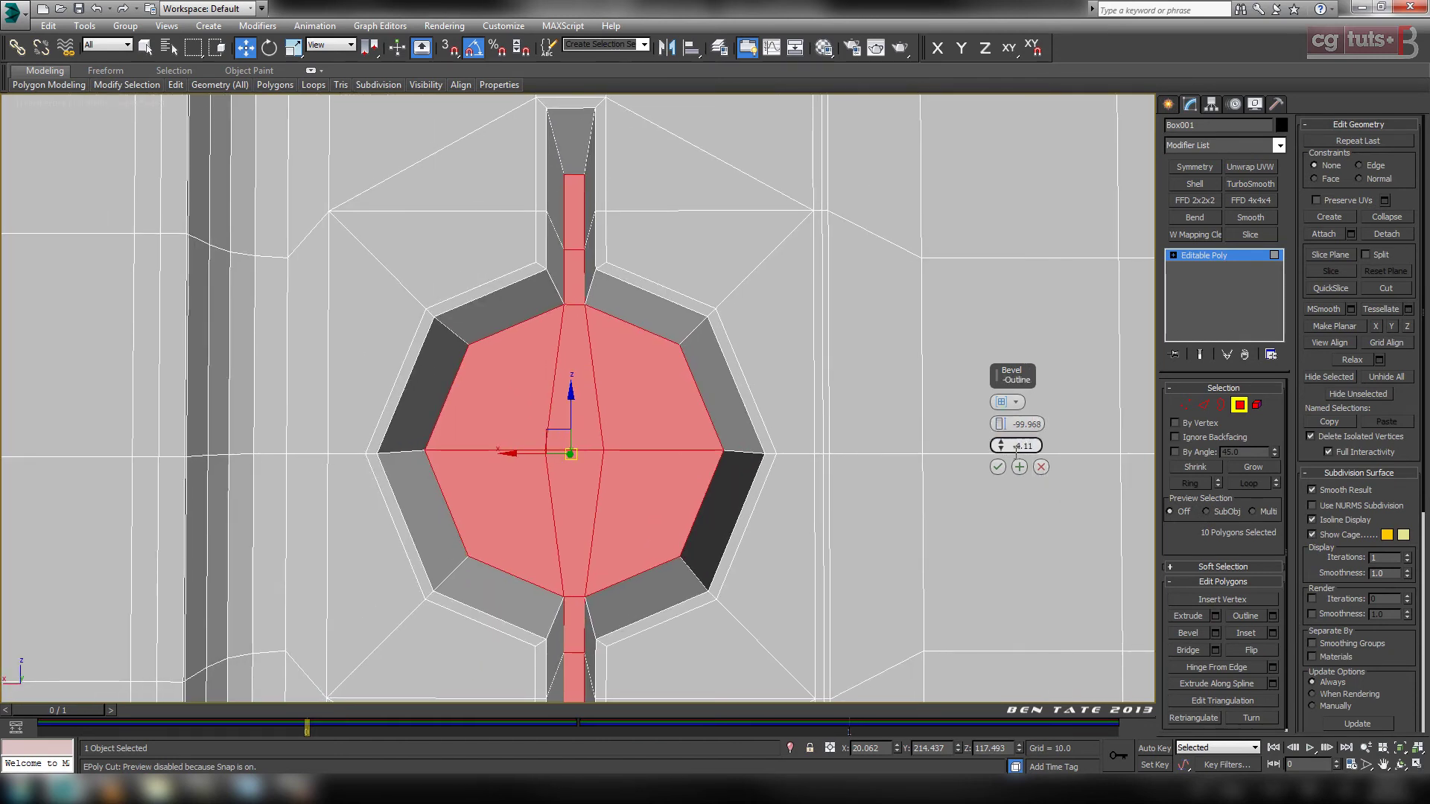
pyautogui.click(999, 471)
# Inset the polygons at the bottom of the recess by about 2.46.
pyautogui.moveTo(791, 494); pyautogui.dragTo(852, 438, button='middle')
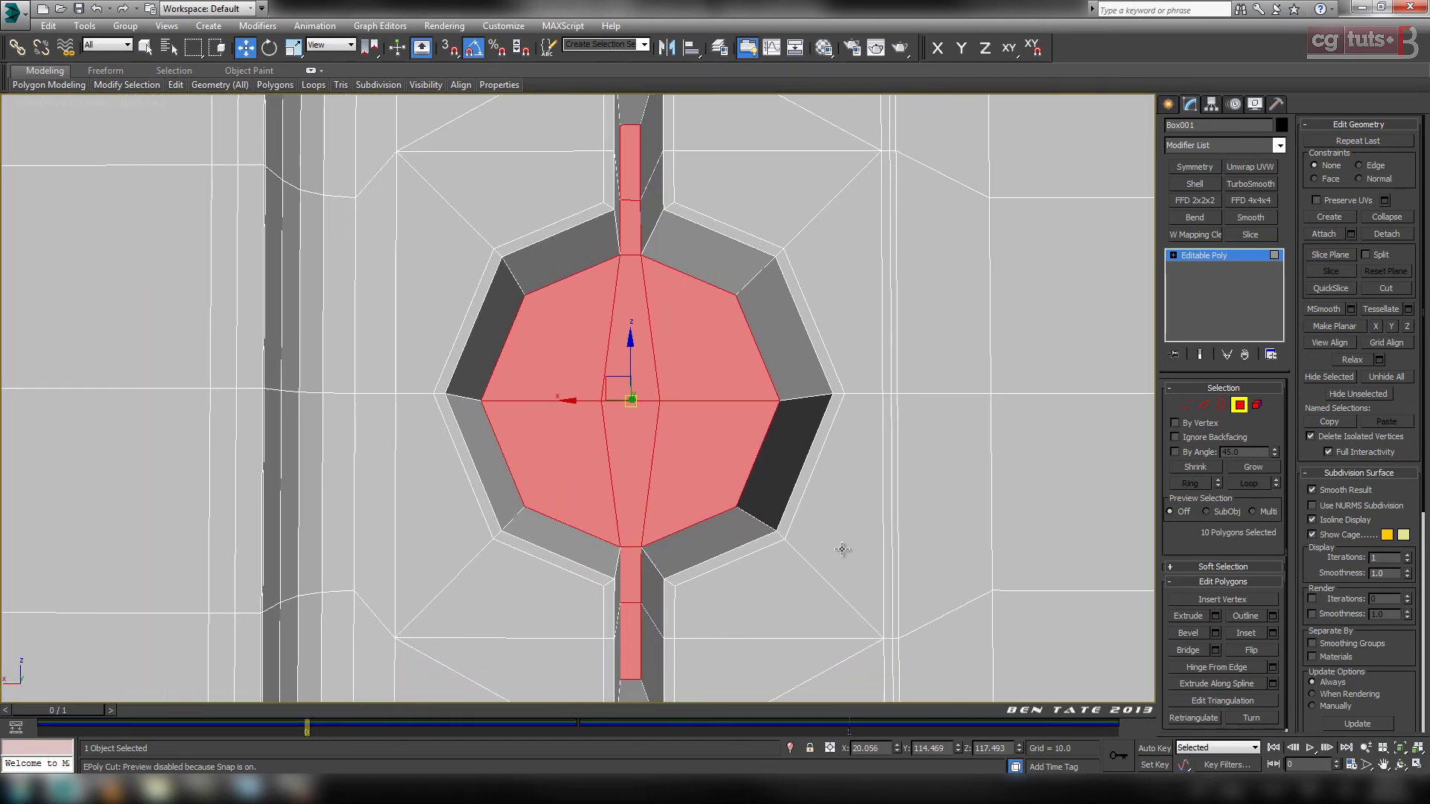
pyautogui.moveTo(842, 544); pyautogui.dragTo(803, 495, button='middle')
pyautogui.scroll(3, 782, 503)
pyautogui.moveTo(745, 452); pyautogui.dragTo(810, 484, button='middle')
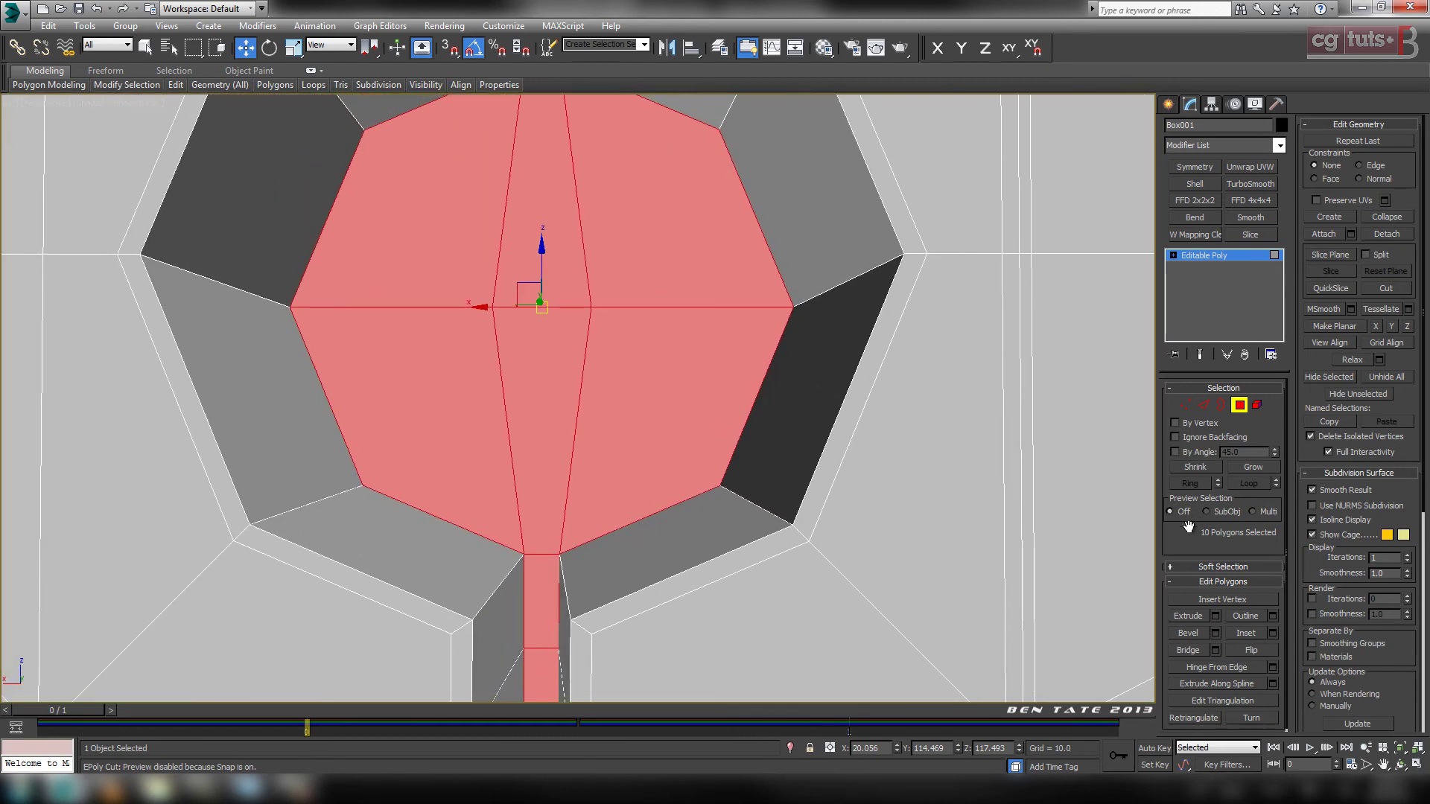
pyautogui.click(1273, 633)
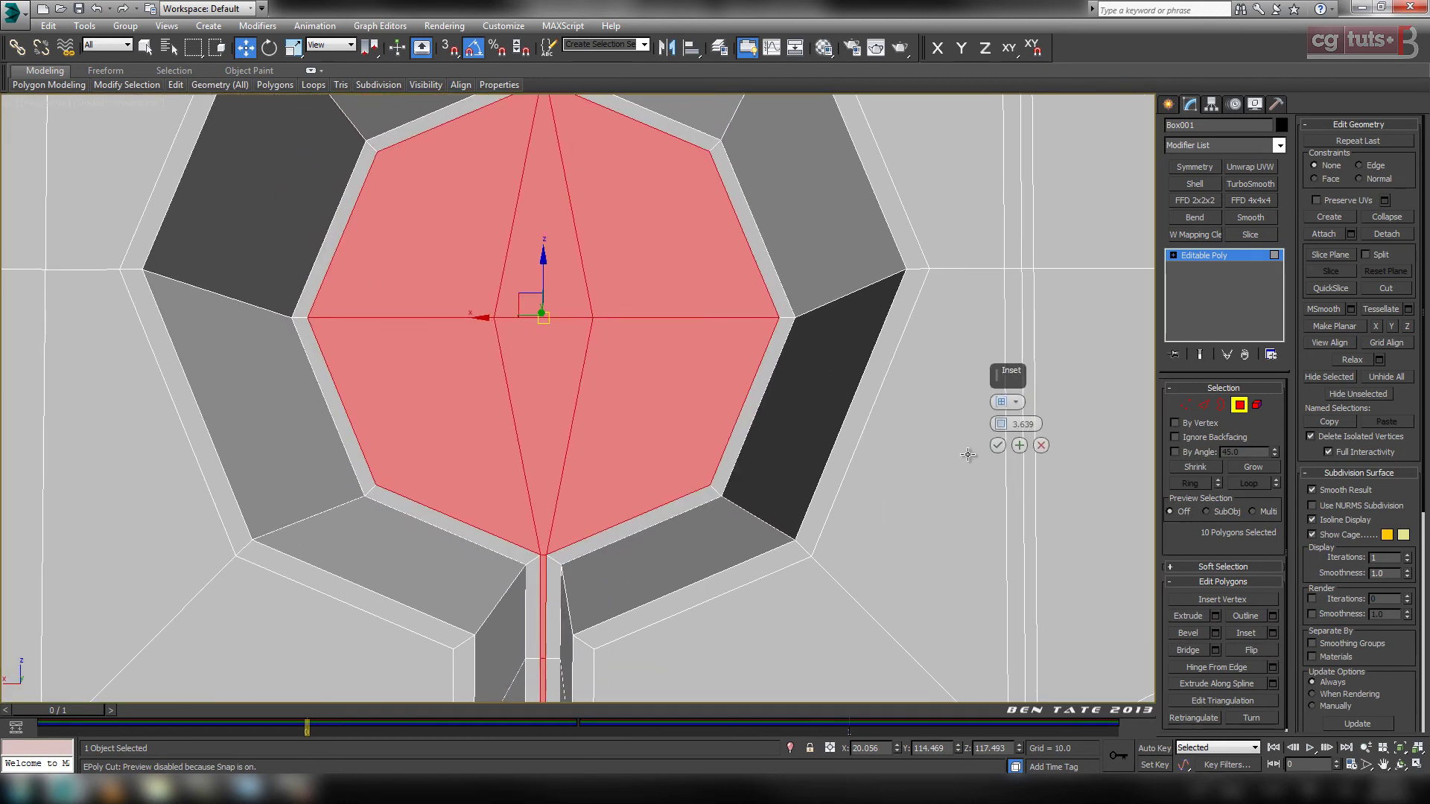
pyautogui.moveTo(998, 424); pyautogui.dragTo(1000, 426)
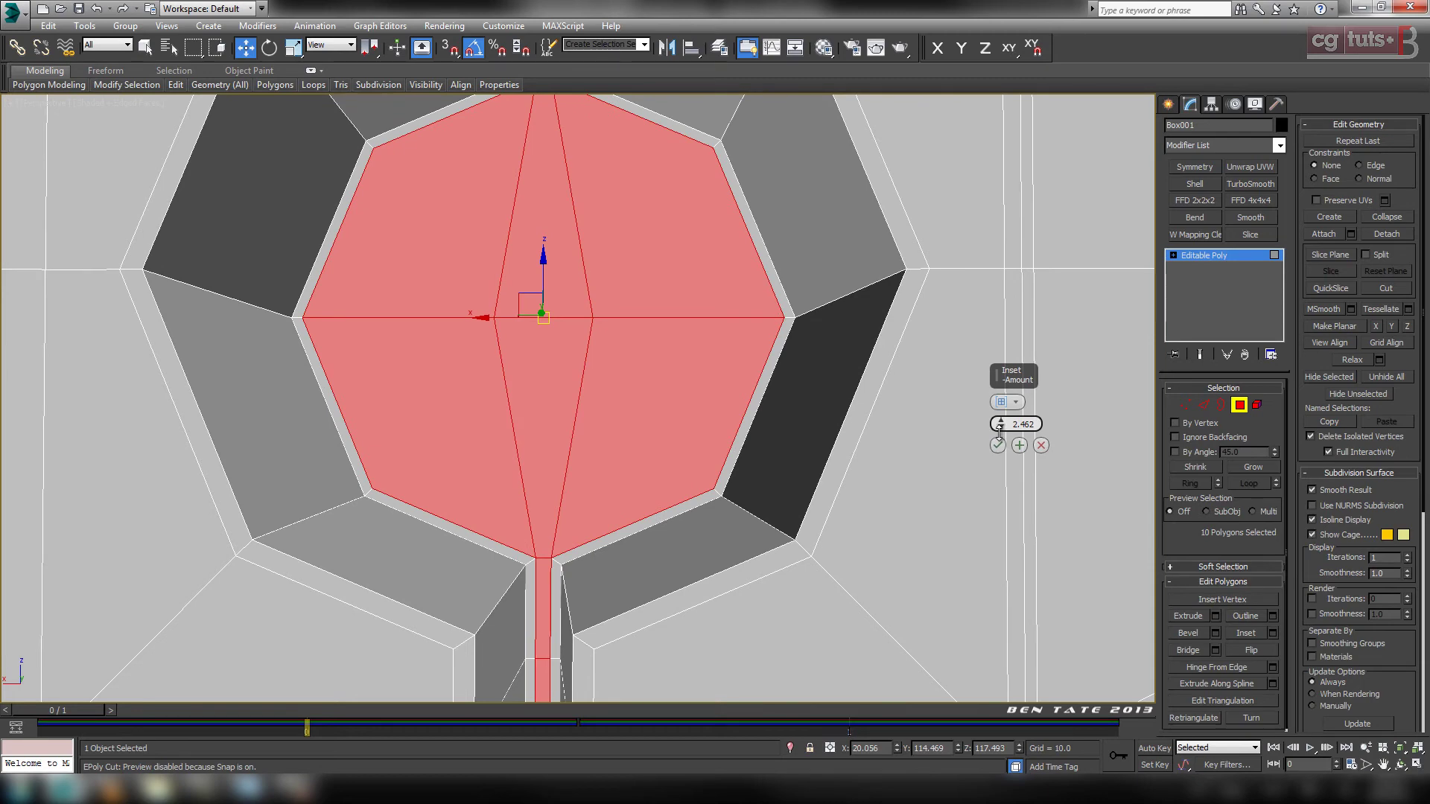
pyautogui.click(997, 445)
# Select the full ring of depth edges running along the recess's side walls.
pyautogui.keyDown('alt'); pyautogui.moveTo(894, 504); pyautogui.dragTo(787, 492, button='middle'); pyautogui.keyUp('alt')
pyautogui.scroll(-3, 894, 533)
pyautogui.click(1204, 405)
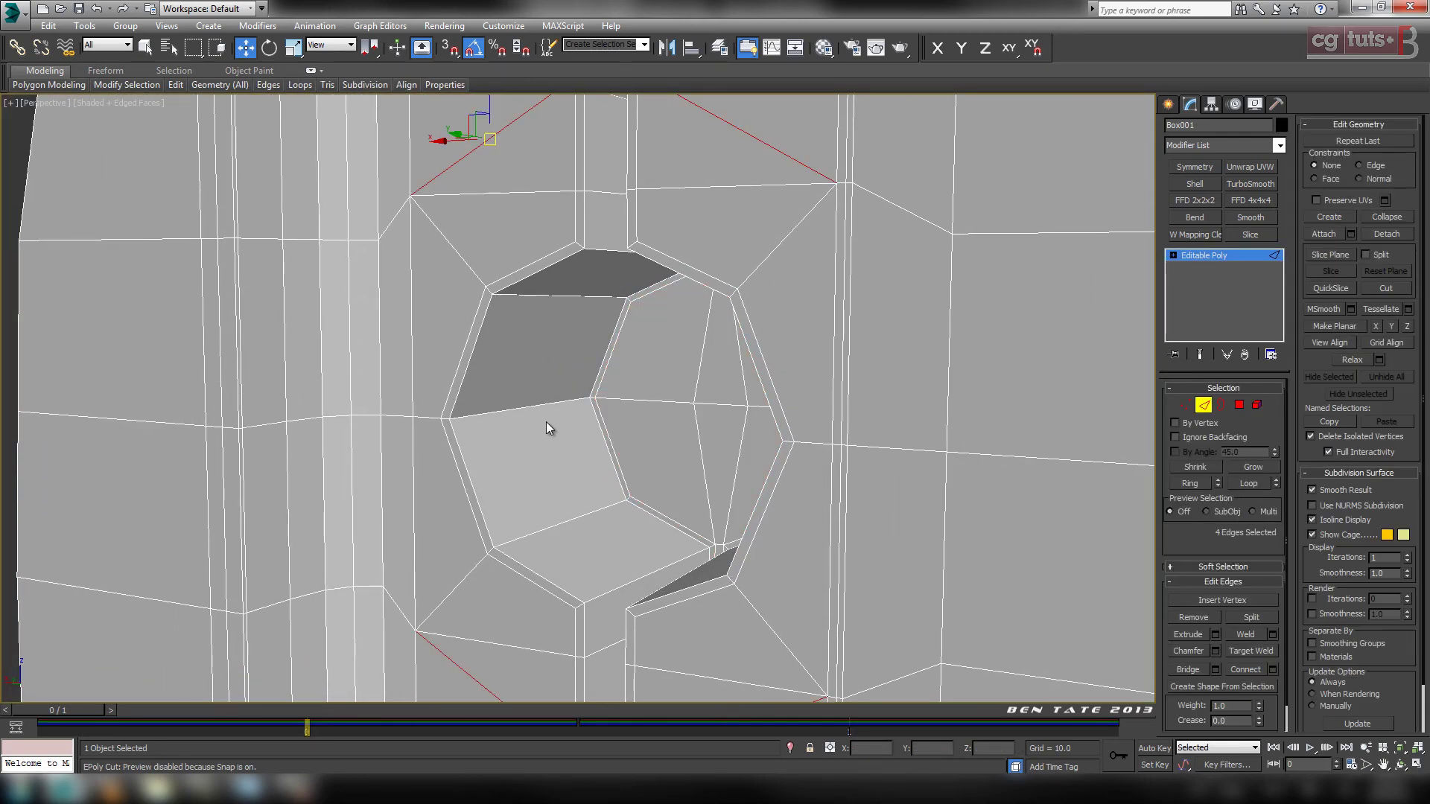
pyautogui.click(546, 422)
pyautogui.scroll(3, 539, 405)
pyautogui.click(1191, 484)
pyautogui.keyDown('alt'); pyautogui.moveTo(813, 540); pyautogui.dragTo(881, 529, button='middle'); pyautogui.keyUp('alt')
pyautogui.scroll(3, 881, 529)
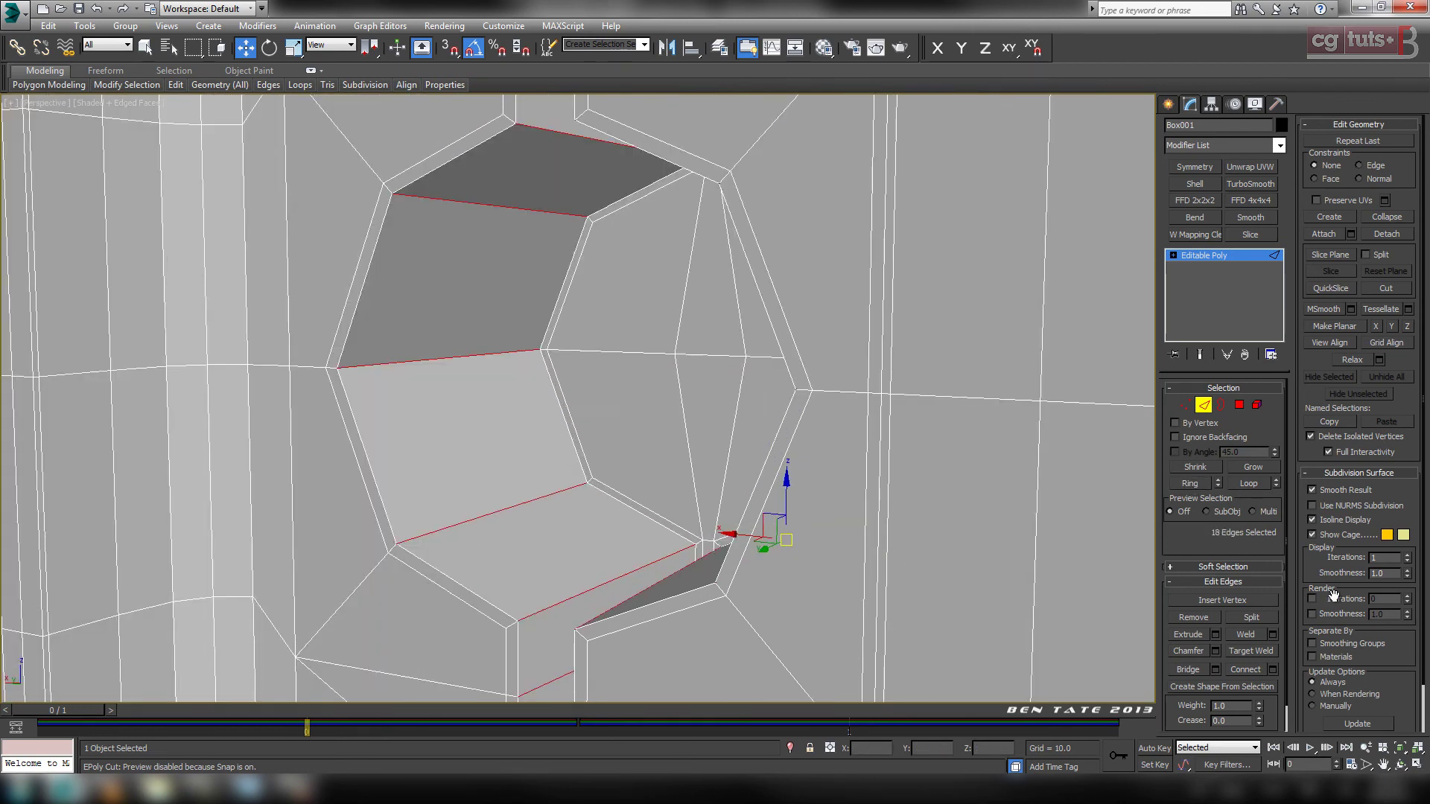
# Connect the ring of wall edges with 2 segments and a pinch of 85.
pyautogui.click(1273, 669)
pyautogui.moveTo(1001, 424); pyautogui.dragTo(978, 179)
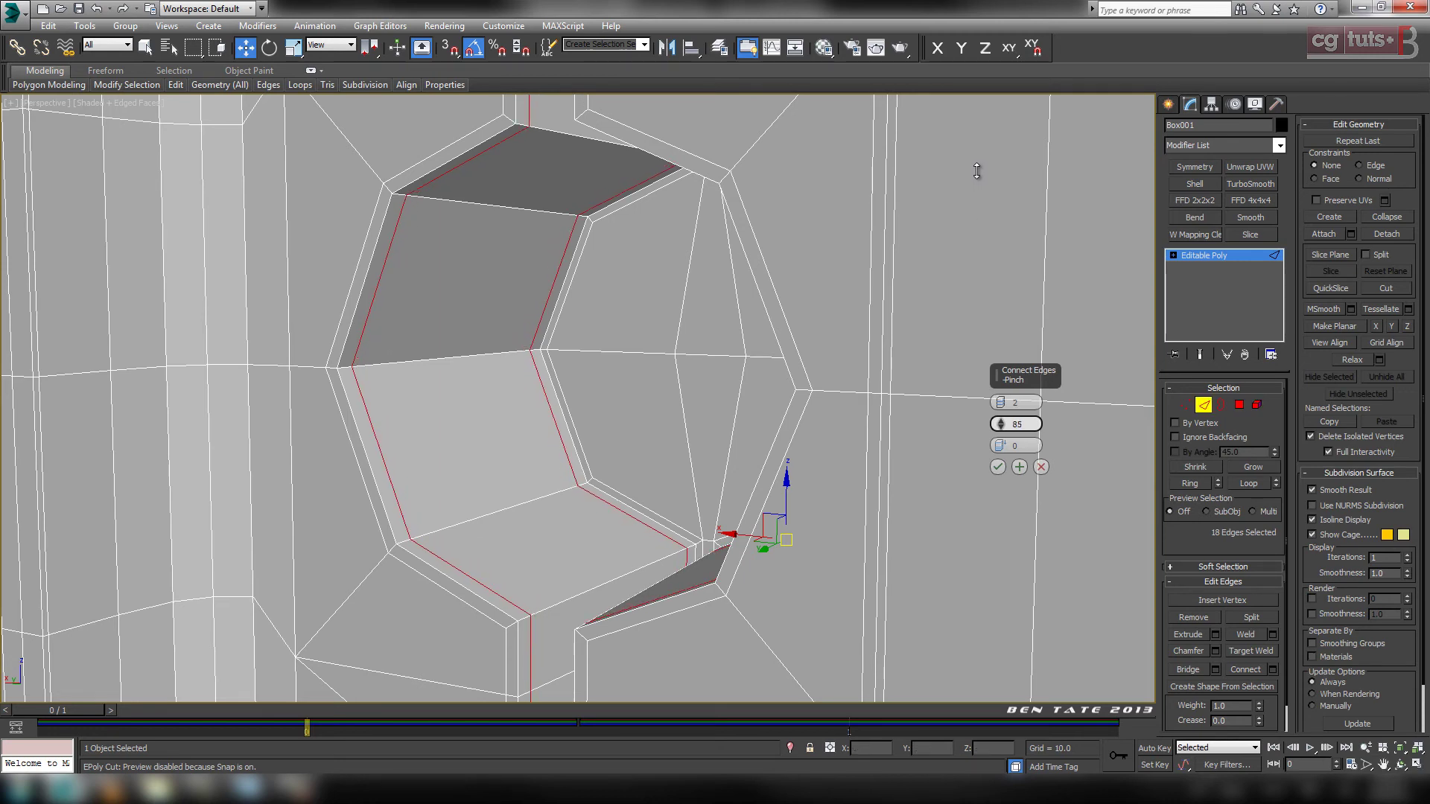
pyautogui.click(997, 467)
pyautogui.scroll(-6, 824, 502)
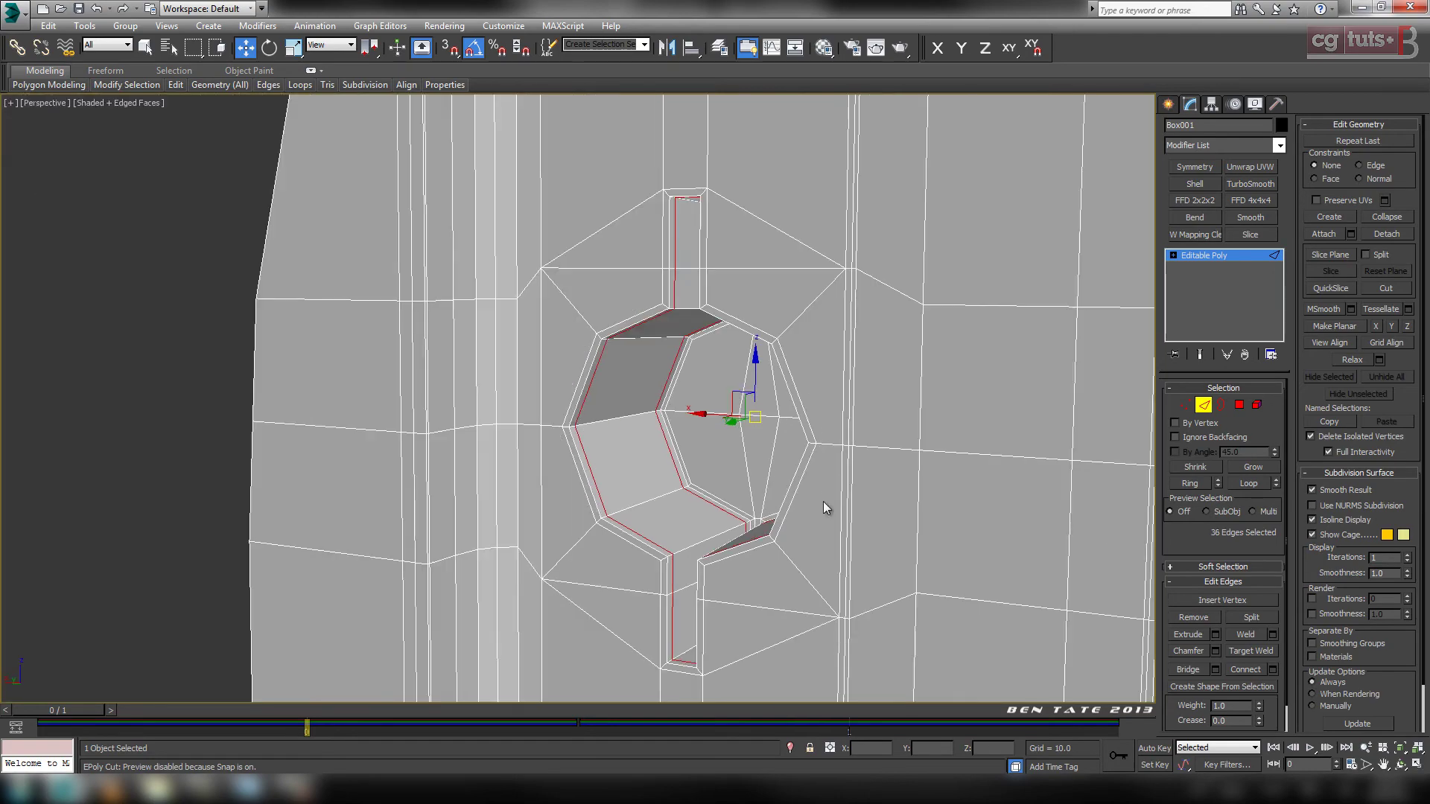
# Apply TurboSmooth to the panel with 2 iterations and isoline display, and show it shaded without edges.
pyautogui.keyDown('alt'); pyautogui.moveTo(712, 406); pyautogui.dragTo(797, 522, button='middle'); pyautogui.keyUp('alt')
pyautogui.scroll(3, 797, 515)
pyautogui.click(1207, 405)
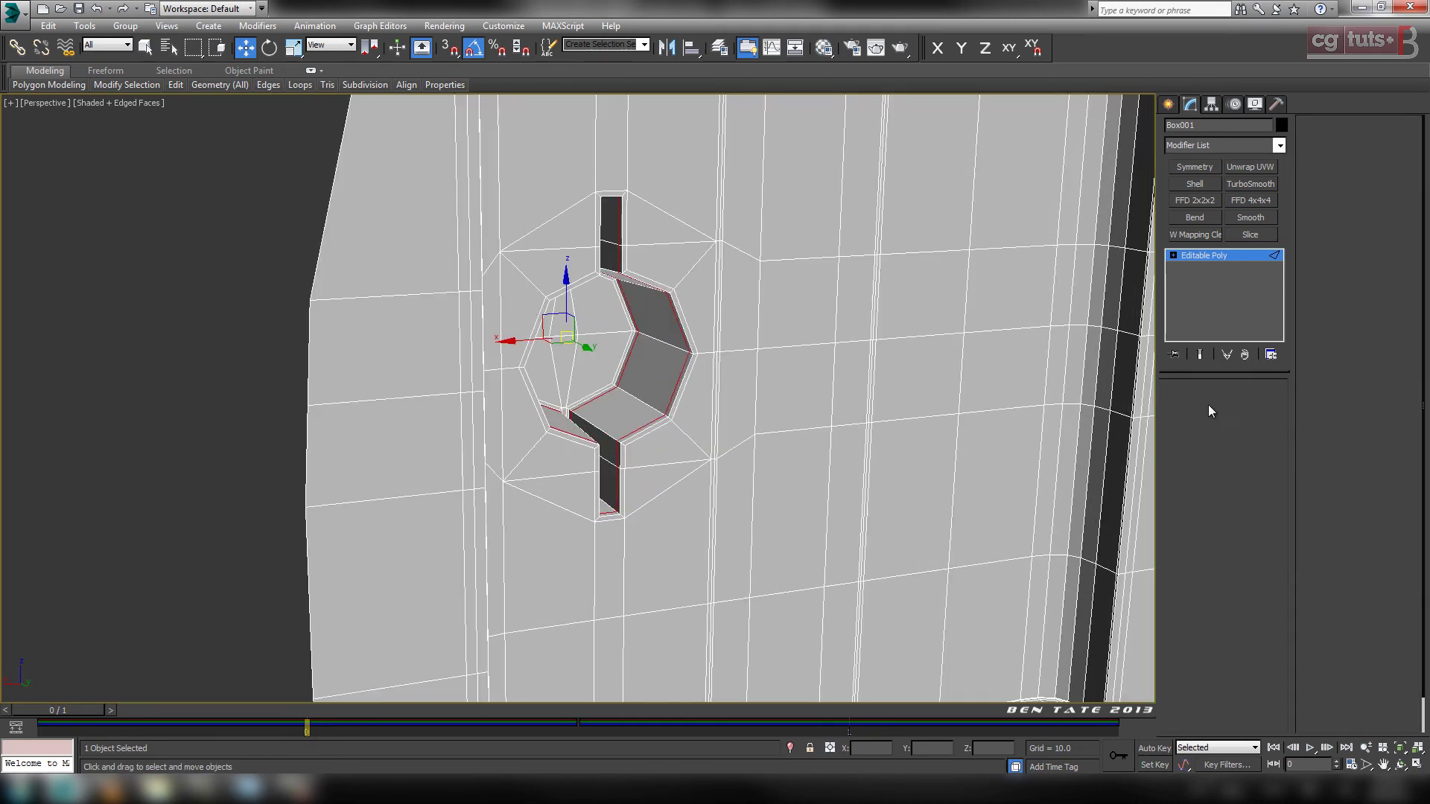
pyautogui.moveTo(872, 387); pyautogui.dragTo(843, 433, button='middle')
pyautogui.click(1250, 184)
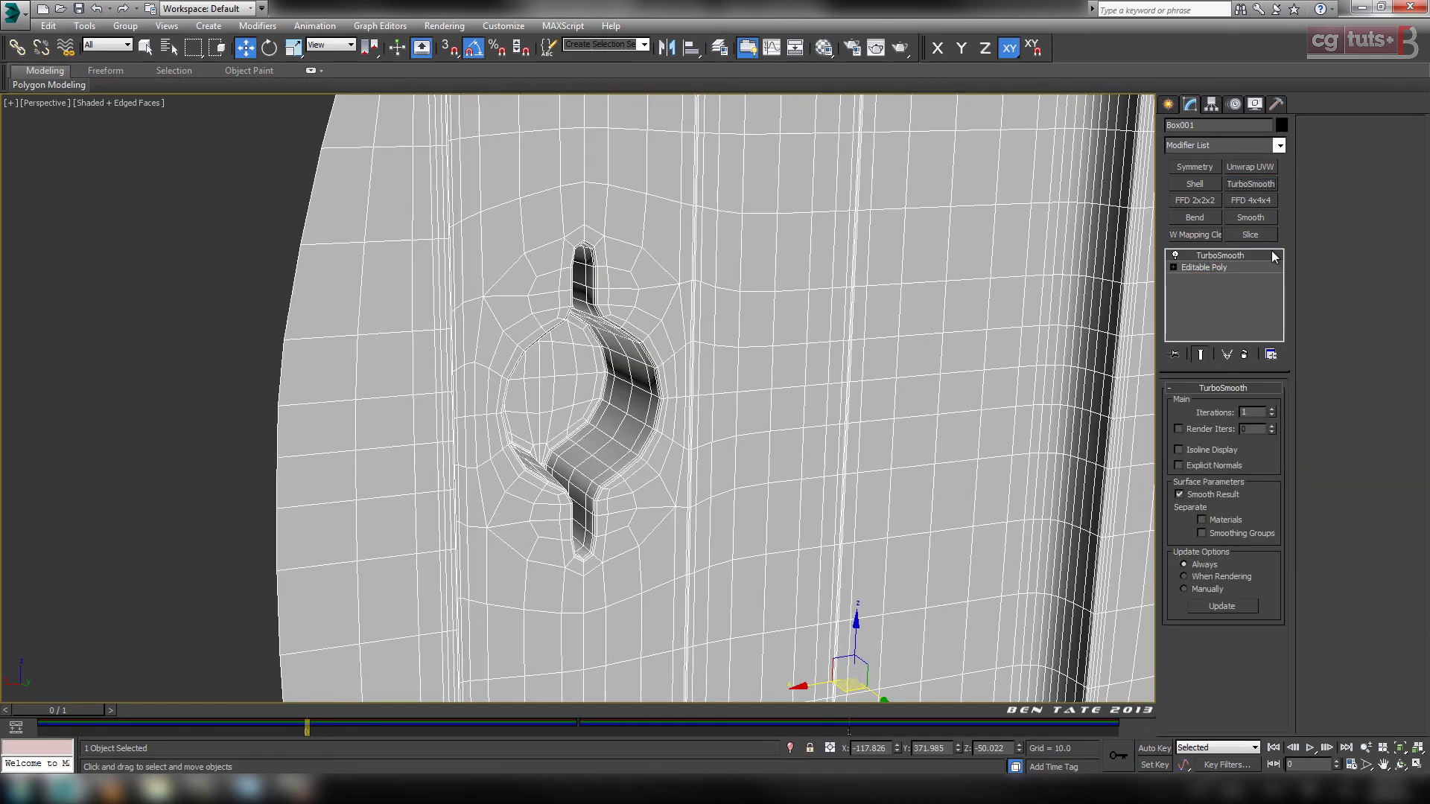
pyautogui.click(1272, 409)
pyautogui.click(1178, 450)
pyautogui.press('F4')
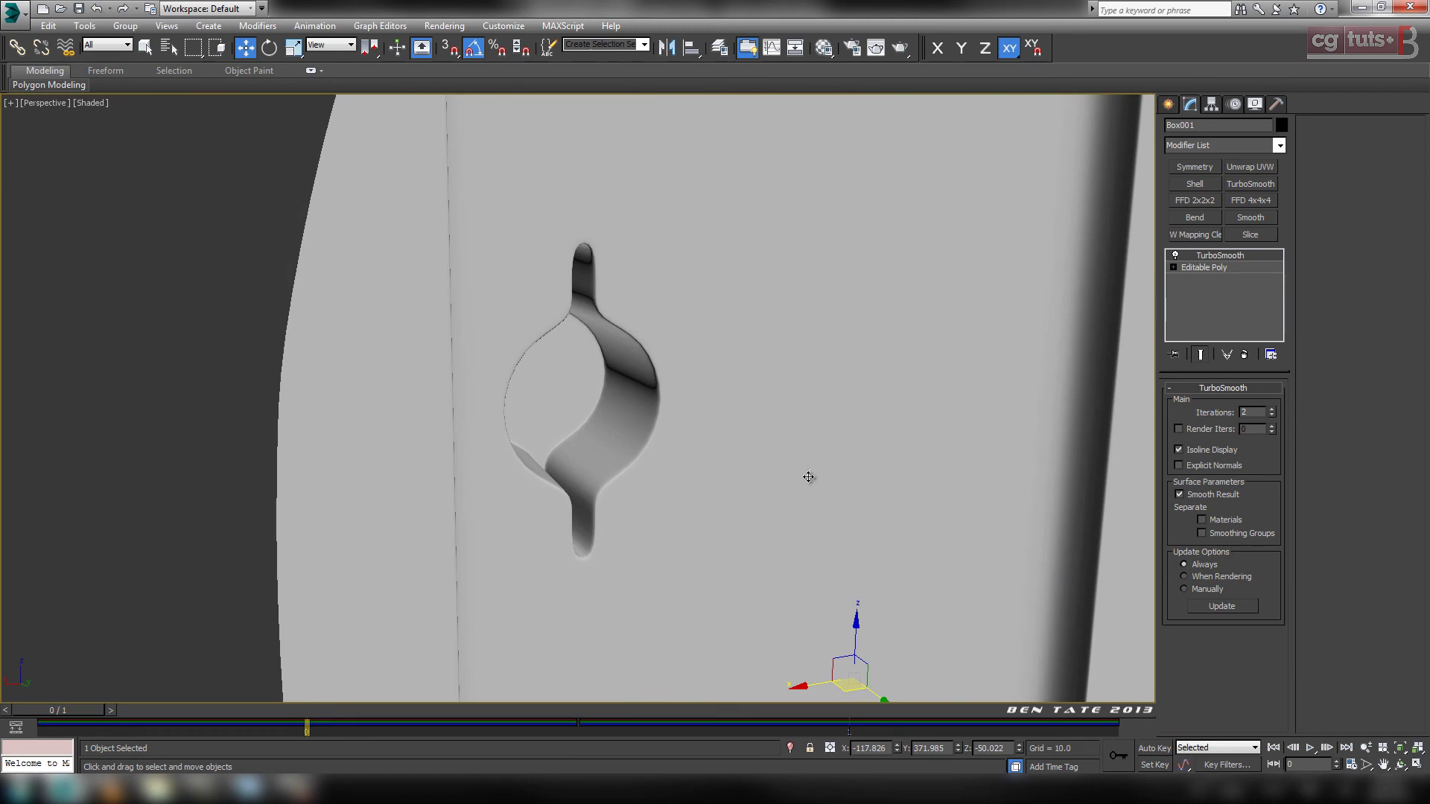
# Compare the smoothed slot with the reference photo 047_TassimoT65 in Windows Photo Viewer.
pyautogui.moveTo(808, 477)
pyautogui.keyDown('alt'); pyautogui.mouseDown(button='middle')
pyautogui.moveTo(762, 434)
pyautogui.moveTo(820, 450)
pyautogui.moveTo(820, 506)
pyautogui.moveTo(747, 494)
pyautogui.moveTo(820, 494)
pyautogui.moveTo(817, 470)
pyautogui.moveTo(810, 491)
pyautogui.mouseUp(button='middle'); pyautogui.keyUp('alt')
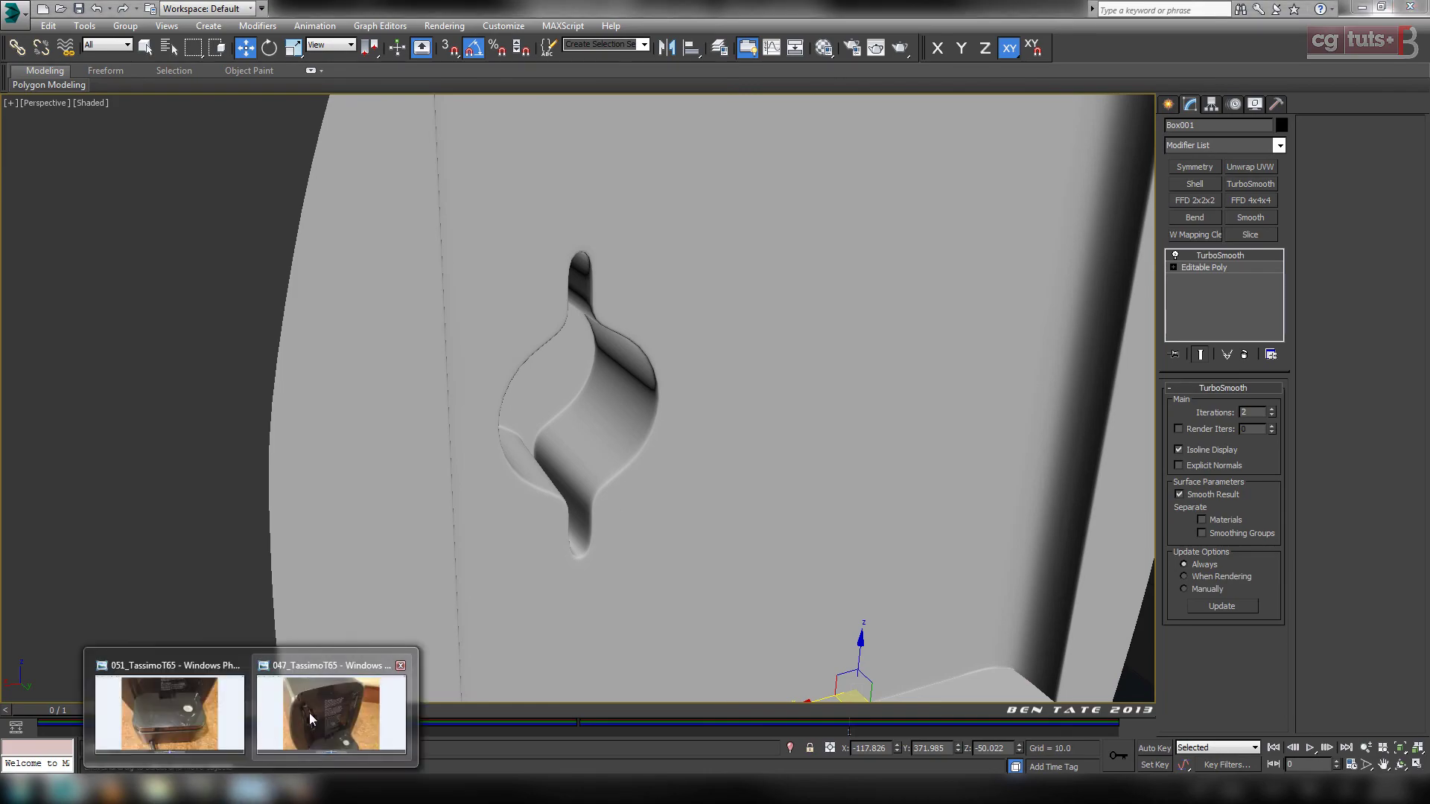
pyautogui.click(311, 715)
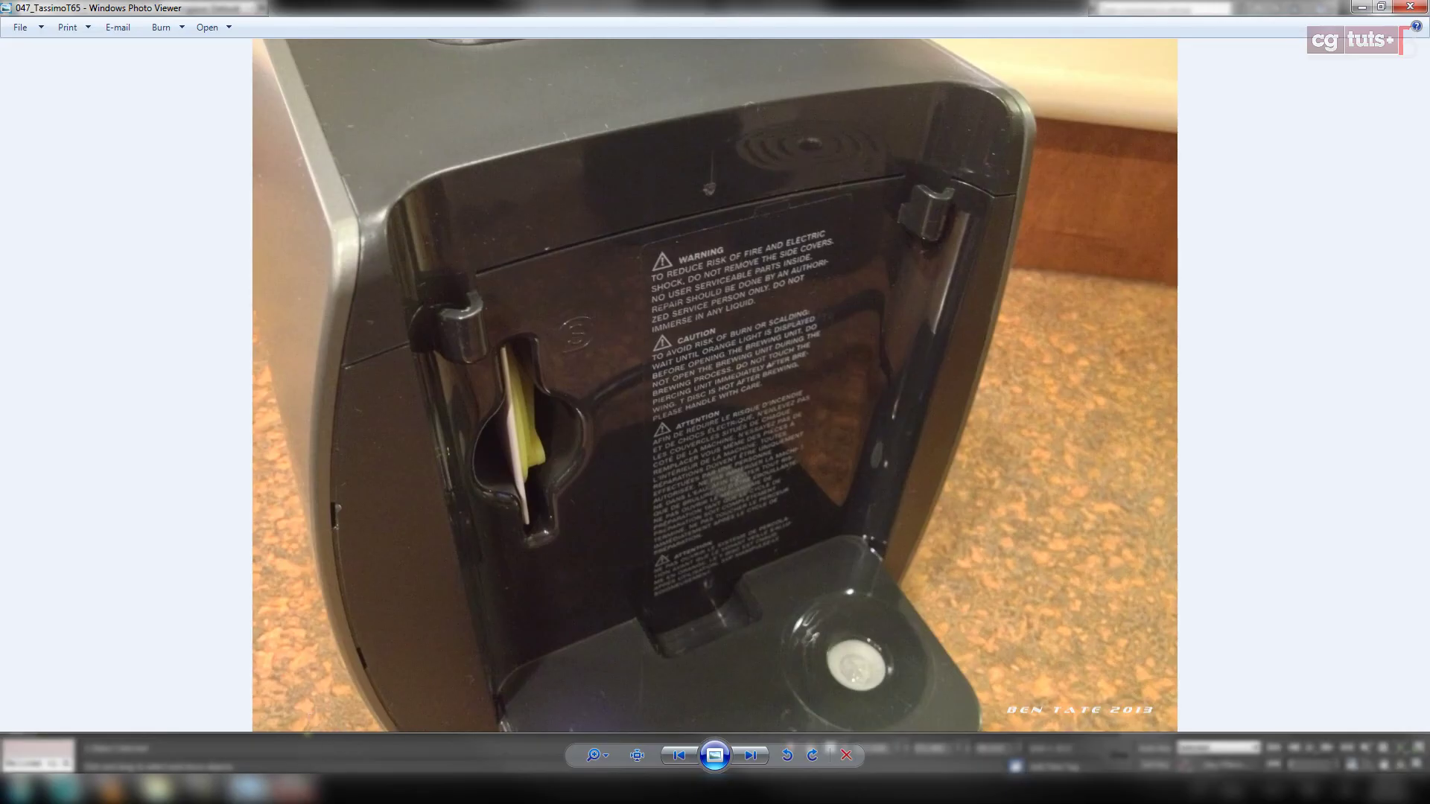
pyautogui.click(1394, 12)
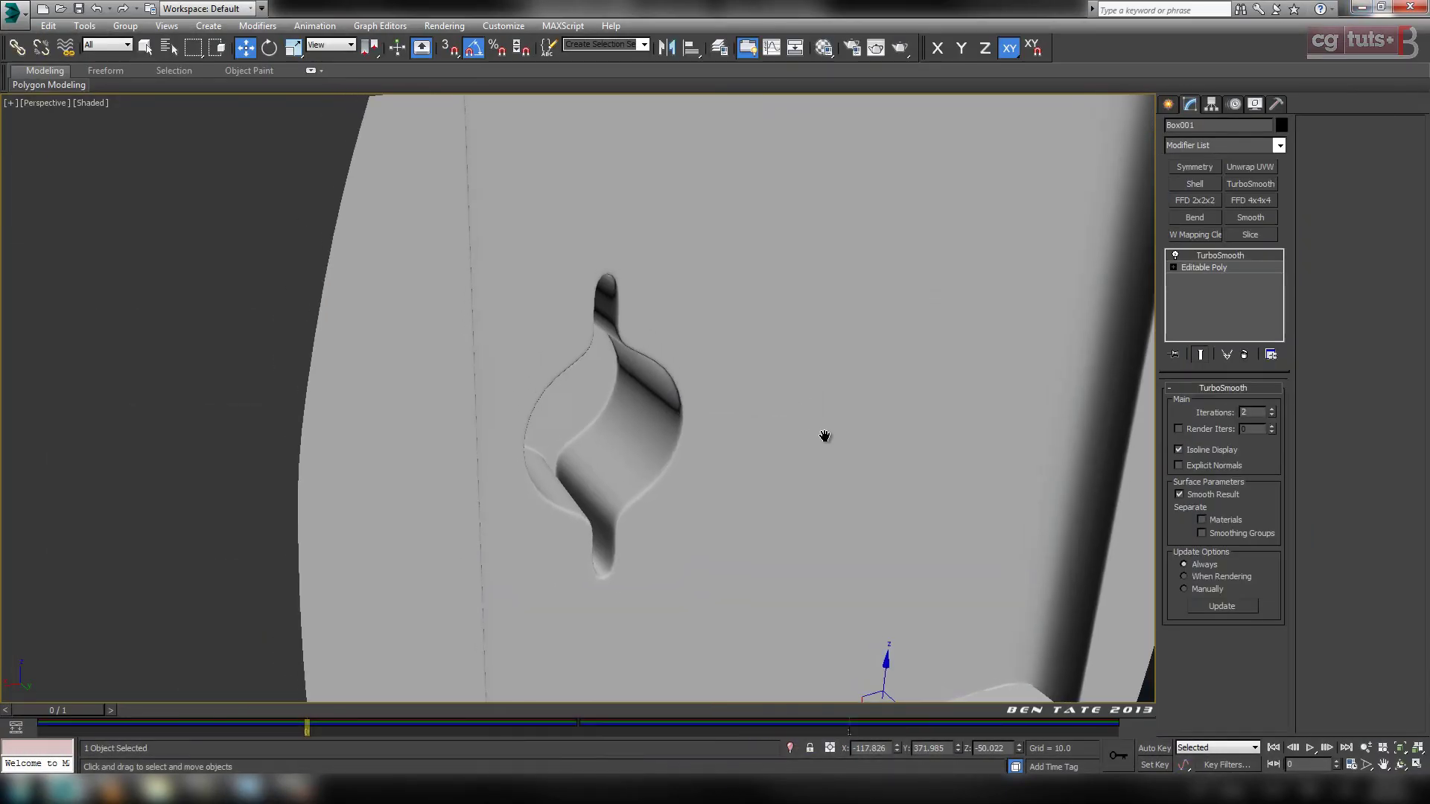
# Show the edges again, and turn off TurboSmooth to view the slot's base mesh in the back view.
pyautogui.scroll(-3, 880, 382)
pyautogui.keyDown('alt'); pyautogui.moveTo(856, 361); pyautogui.dragTo(907, 392, button='middle'); pyautogui.keyUp('alt')
pyautogui.scroll(3, 907, 392)
pyautogui.press('F4')
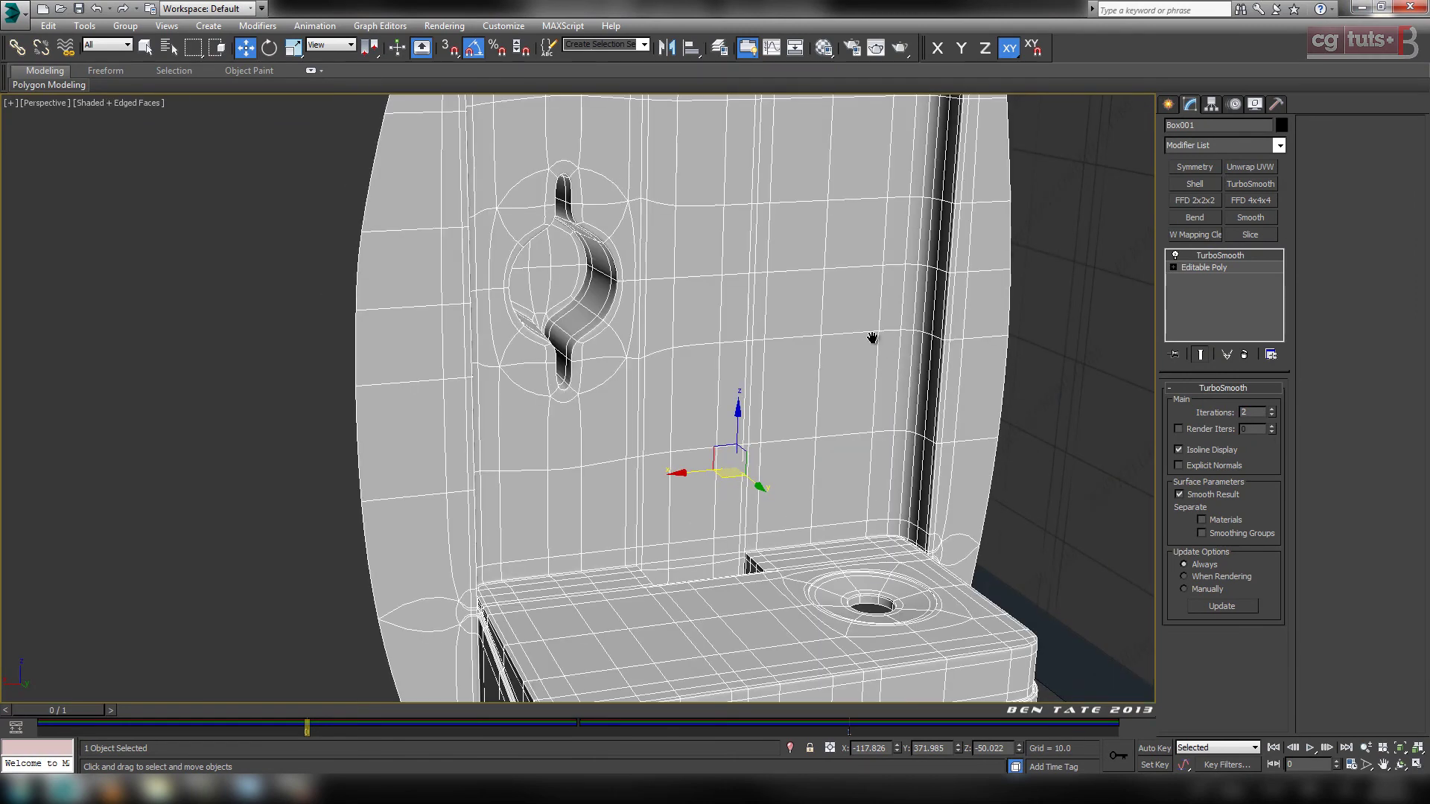
pyautogui.moveTo(872, 338); pyautogui.dragTo(884, 424, button='middle')
pyautogui.click(1177, 257)
pyautogui.keyDown('alt'); pyautogui.moveTo(772, 393); pyautogui.dragTo(728, 365, button='middle'); pyautogui.keyUp('alt')
pyautogui.hotkey('alt', 'w')
pyautogui.hotkey('alt', 'w')
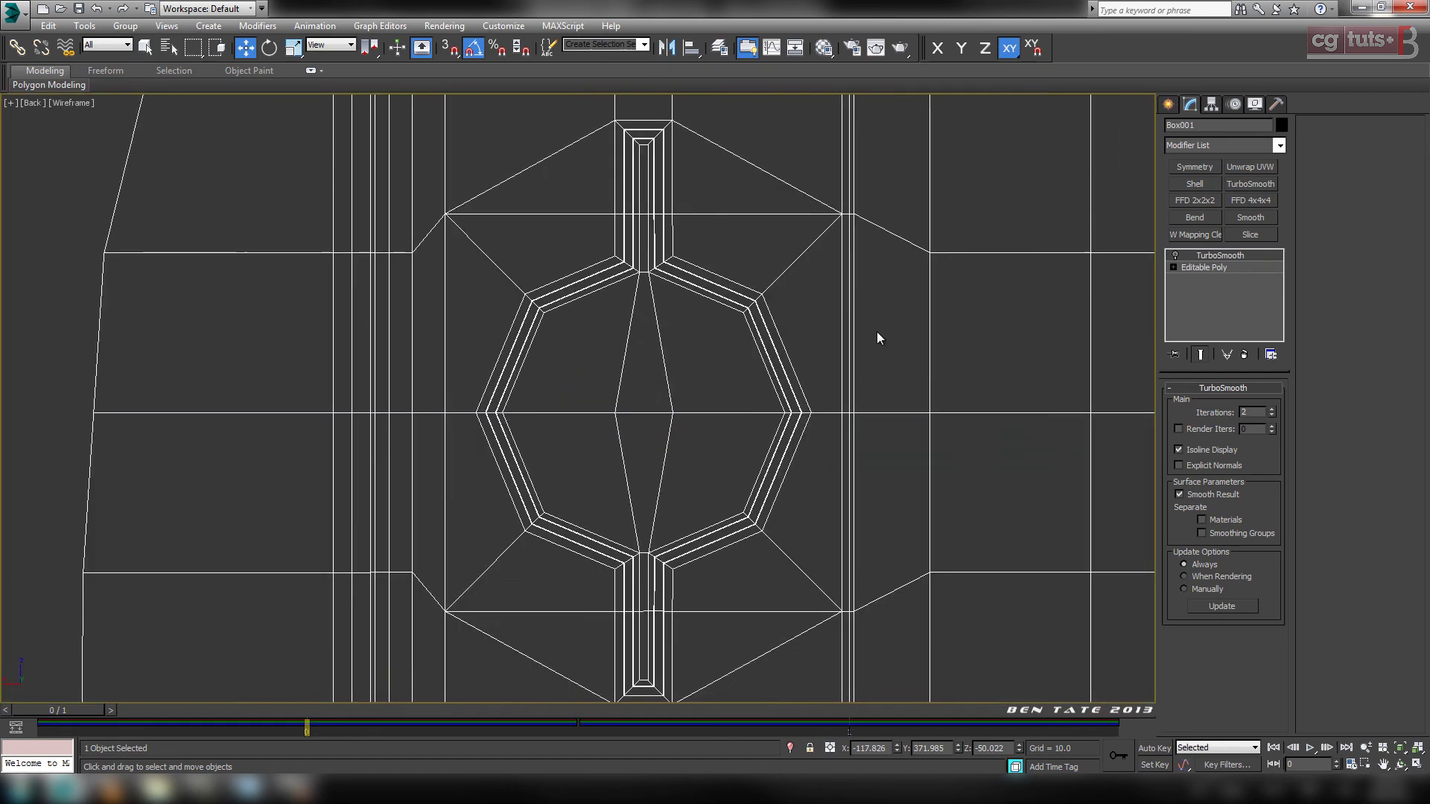
pyautogui.moveTo(878, 332); pyautogui.dragTo(894, 413, button='middle')
# In the back view, move the vertices of the slot's right half outward along X to widen the slot and both notches.
pyautogui.click(1193, 269)
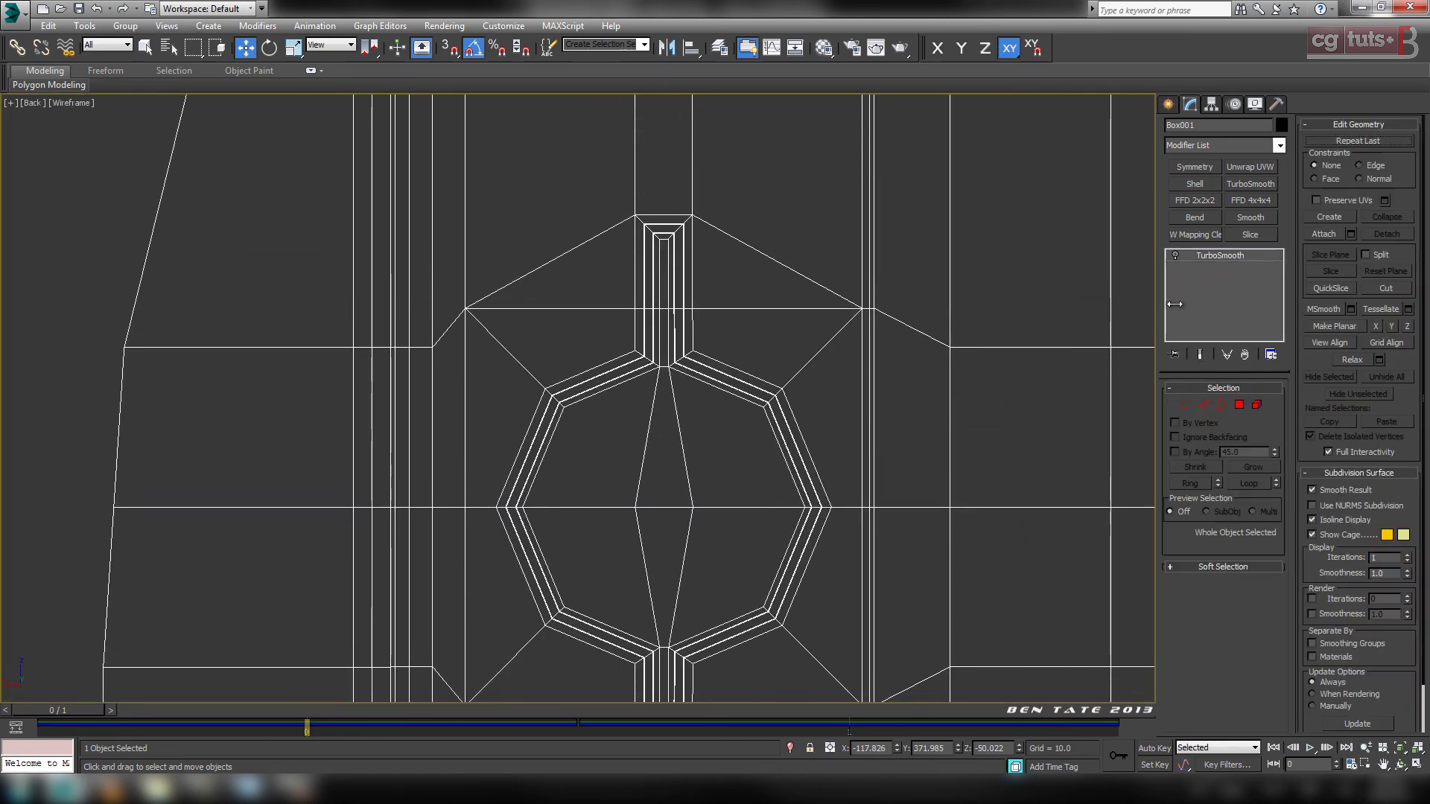
pyautogui.moveTo(1036, 382); pyautogui.dragTo(999, 293, button='middle')
pyautogui.scroll(2, 1000, 302)
pyautogui.scroll(-1, 999, 302)
pyautogui.moveTo(920, 335)
pyautogui.mouseDown(button='middle')
pyautogui.moveTo(942, 367)
pyautogui.moveTo(935, 316)
pyautogui.moveTo(870, 389)
pyautogui.moveTo(922, 358)
pyautogui.mouseUp(button='middle')
pyautogui.scroll(-1, 935, 316)
pyautogui.click(1183, 406)
pyautogui.hotkey('alt', 'c')
pyautogui.moveTo(766, 264); pyautogui.dragTo(734, 282, button='middle')
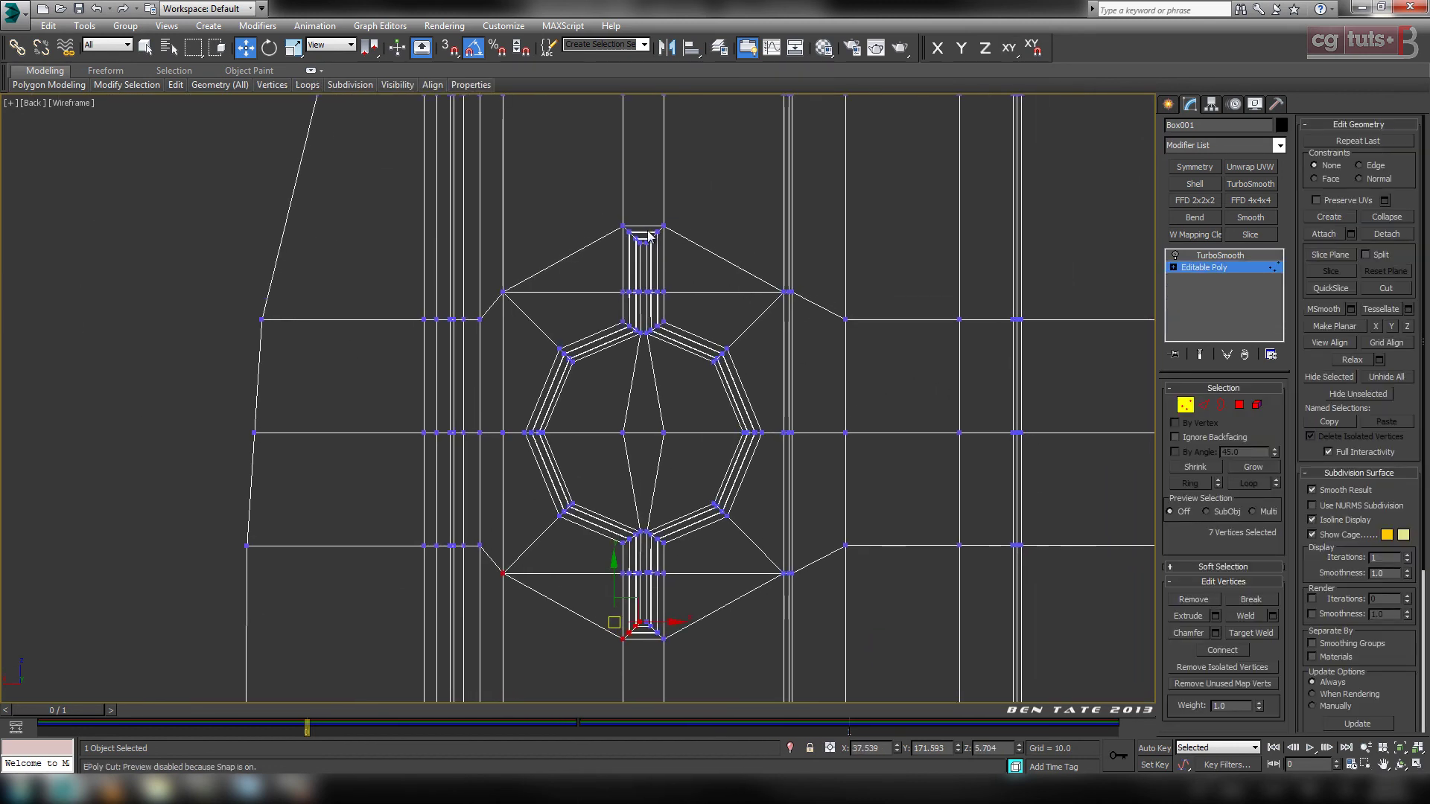
pyautogui.moveTo(645, 195); pyautogui.dragTo(770, 661)
pyautogui.scroll(4, 749, 357)
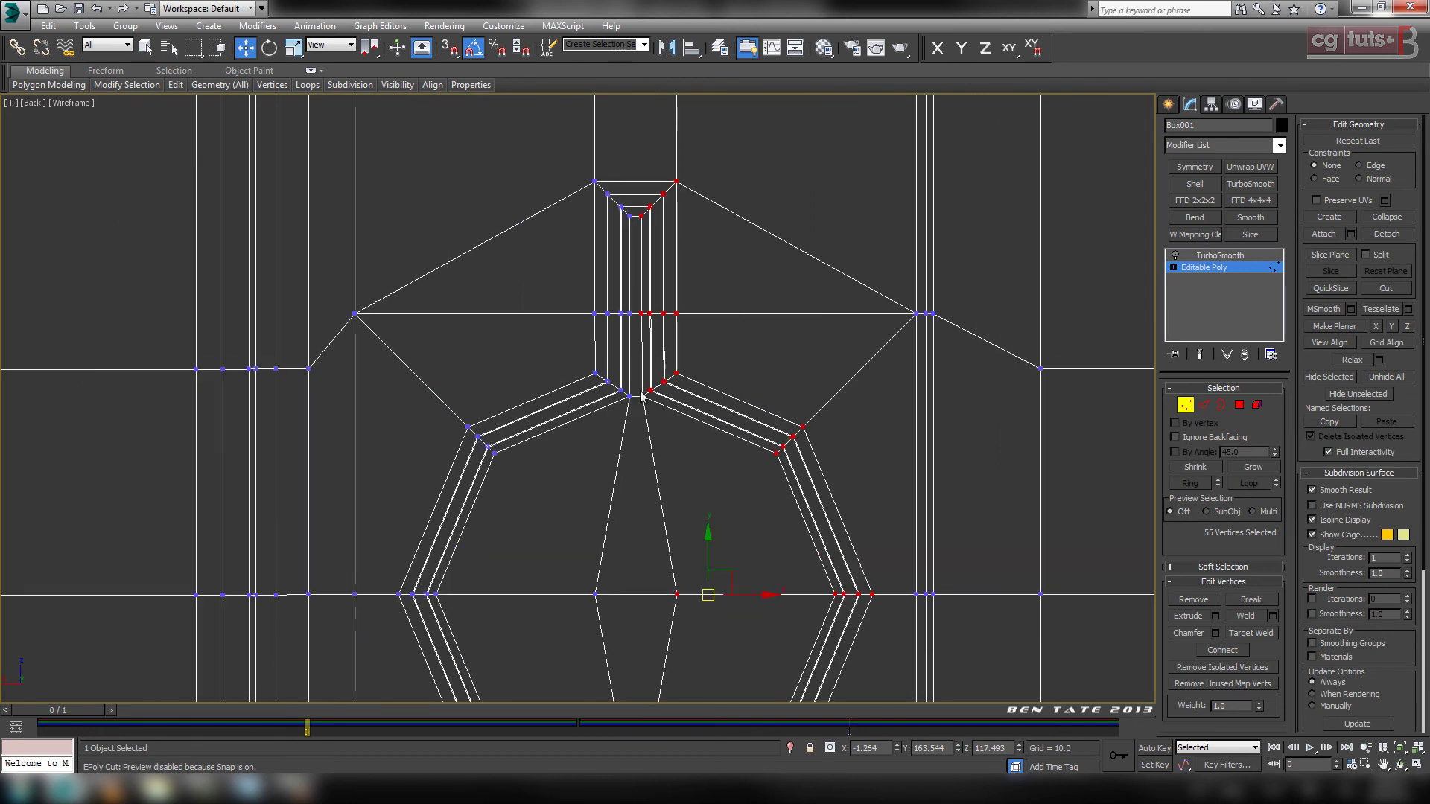
pyautogui.scroll(-3, 639, 225)
pyautogui.scroll(2, 709, 373)
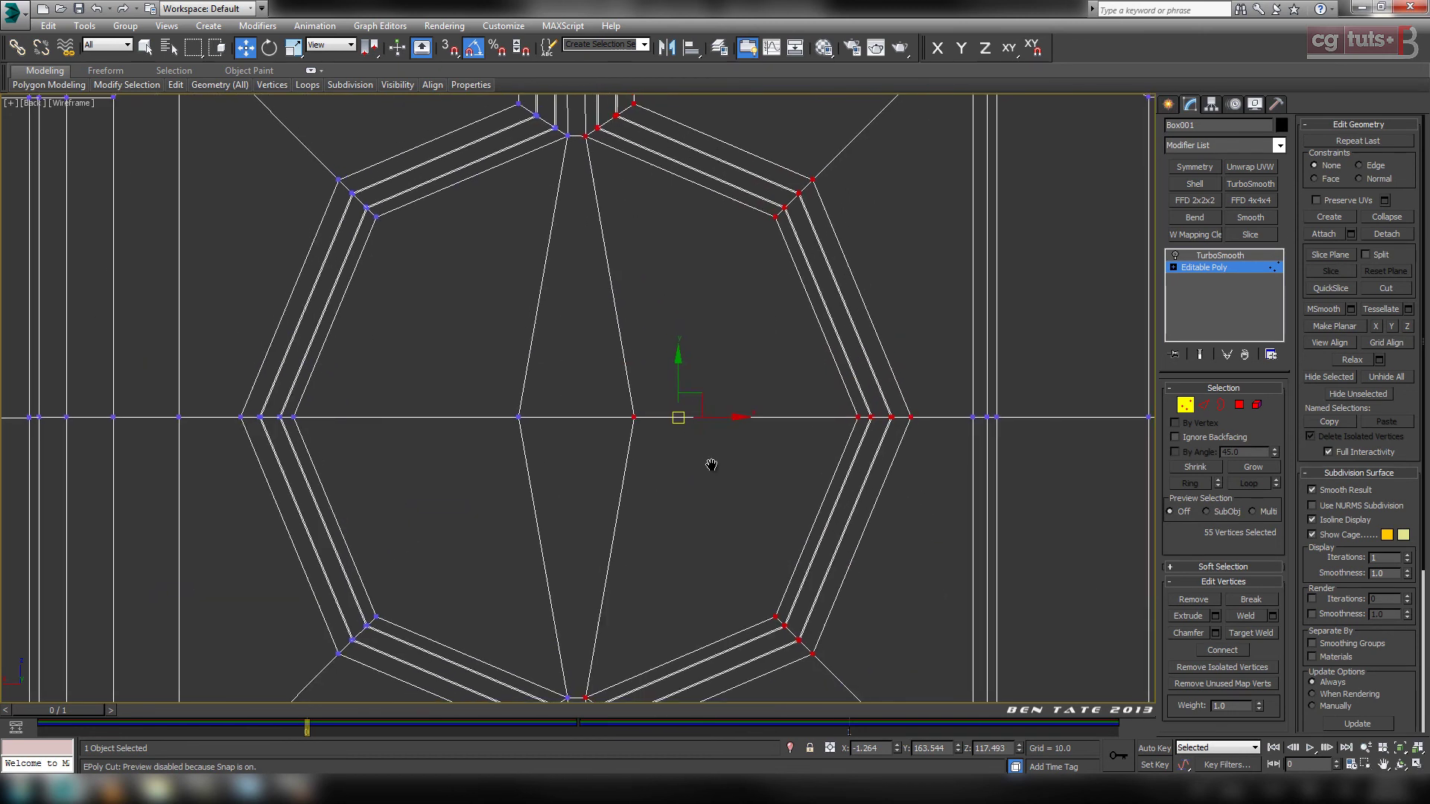
pyautogui.scroll(-2, 721, 453)
pyautogui.moveTo(721, 453); pyautogui.dragTo(701, 405, button='middle')
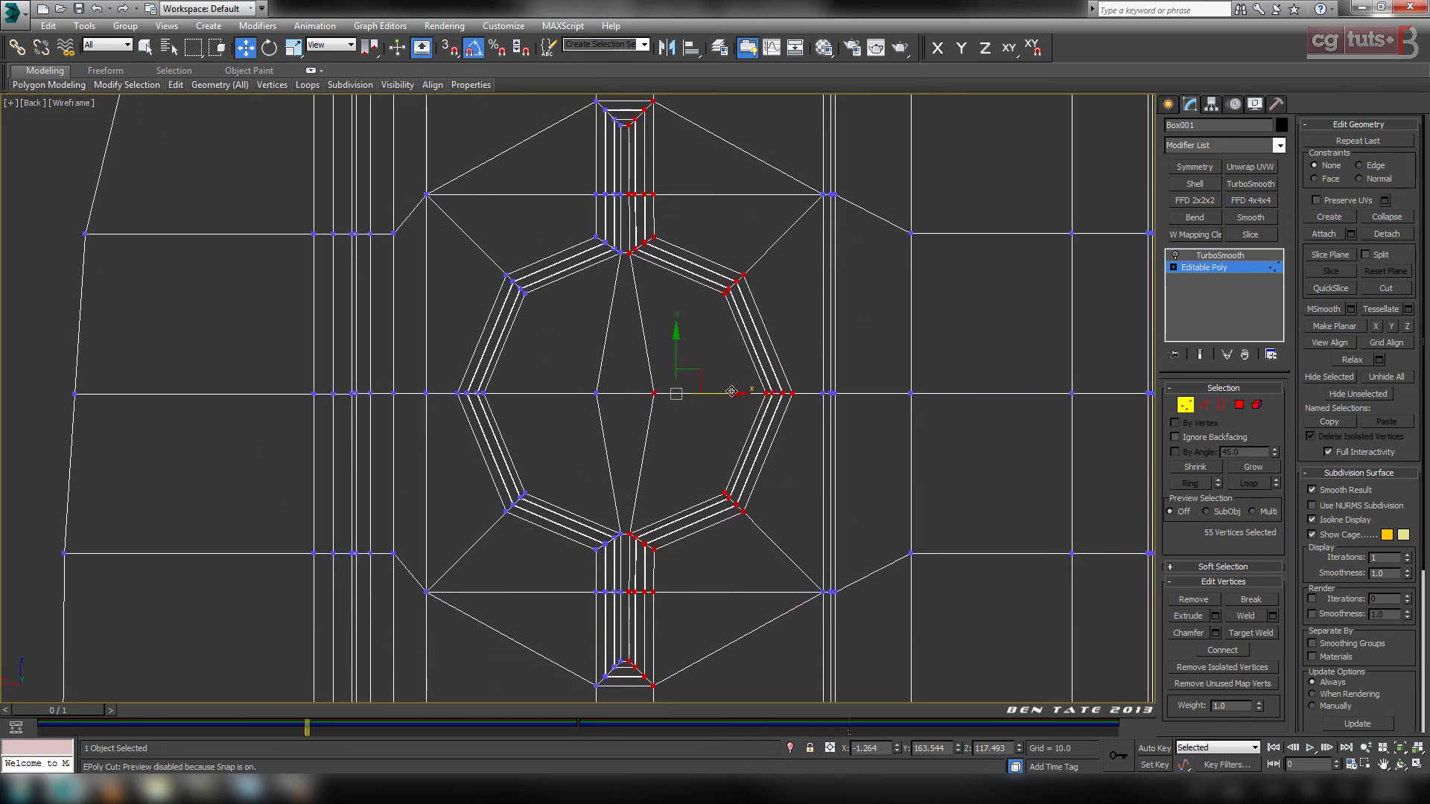
pyautogui.moveTo(734, 392); pyautogui.dragTo(749, 396)
pyautogui.click(1185, 404)
# Examine the widened slot and its notches in the shaded perspective view, toggling the edges and TurboSmooth.
pyautogui.click(1220, 255)
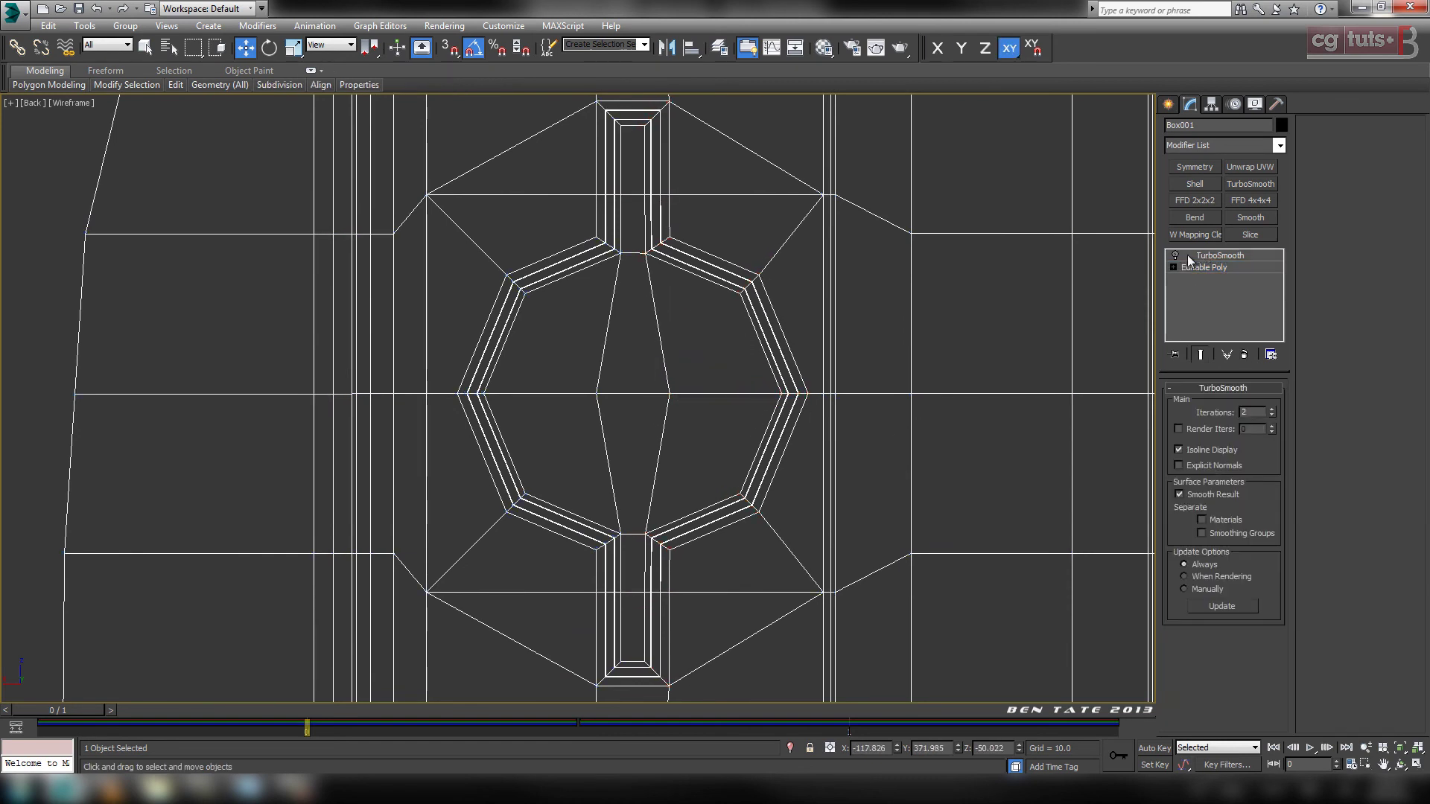
pyautogui.hotkey('alt', 'w')
pyautogui.hotkey('alt', 'w')
pyautogui.moveTo(836, 564)
pyautogui.keyDown('alt'); pyautogui.mouseDown(button='middle')
pyautogui.moveTo(829, 494)
pyautogui.moveTo(760, 485)
pyautogui.moveTo(778, 490)
pyautogui.moveTo(757, 361)
pyautogui.moveTo(772, 466)
pyautogui.moveTo(817, 550)
pyautogui.mouseUp(button='middle'); pyautogui.keyUp('alt')
pyautogui.press('F4')
pyautogui.press('F4')
pyautogui.click(1176, 257)
pyautogui.keyDown('alt'); pyautogui.moveTo(887, 329); pyautogui.dragTo(877, 285, button='middle'); pyautogui.keyUp('alt')
pyautogui.moveTo(697, 594); pyautogui.dragTo(716, 607, button='middle')
pyautogui.scroll(3, 716, 606)
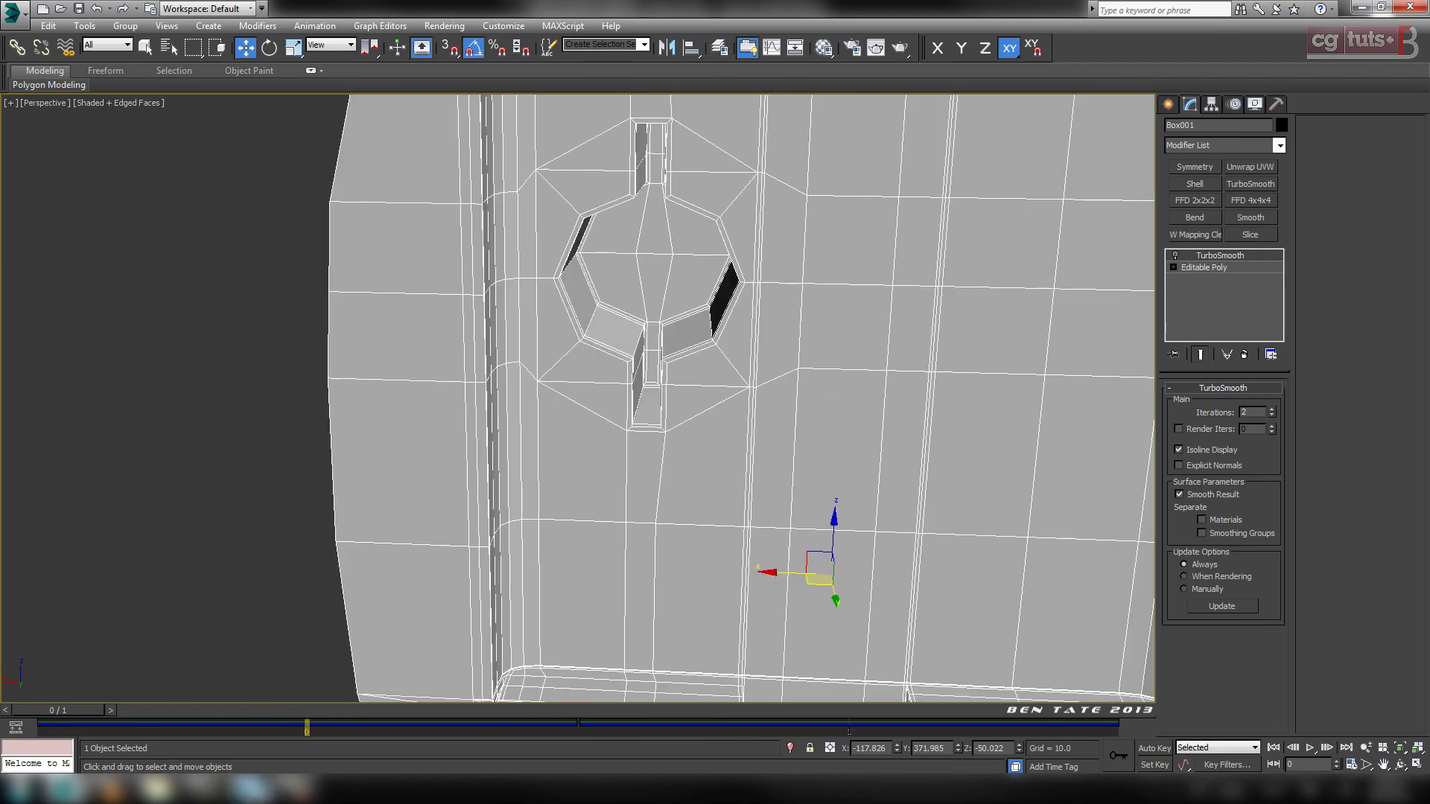
# Compare the slot and its notches with the reference photo 047_TassimoT65 in Windows Photo Viewer.
pyautogui.click(252, 789)
pyautogui.click(316, 720)
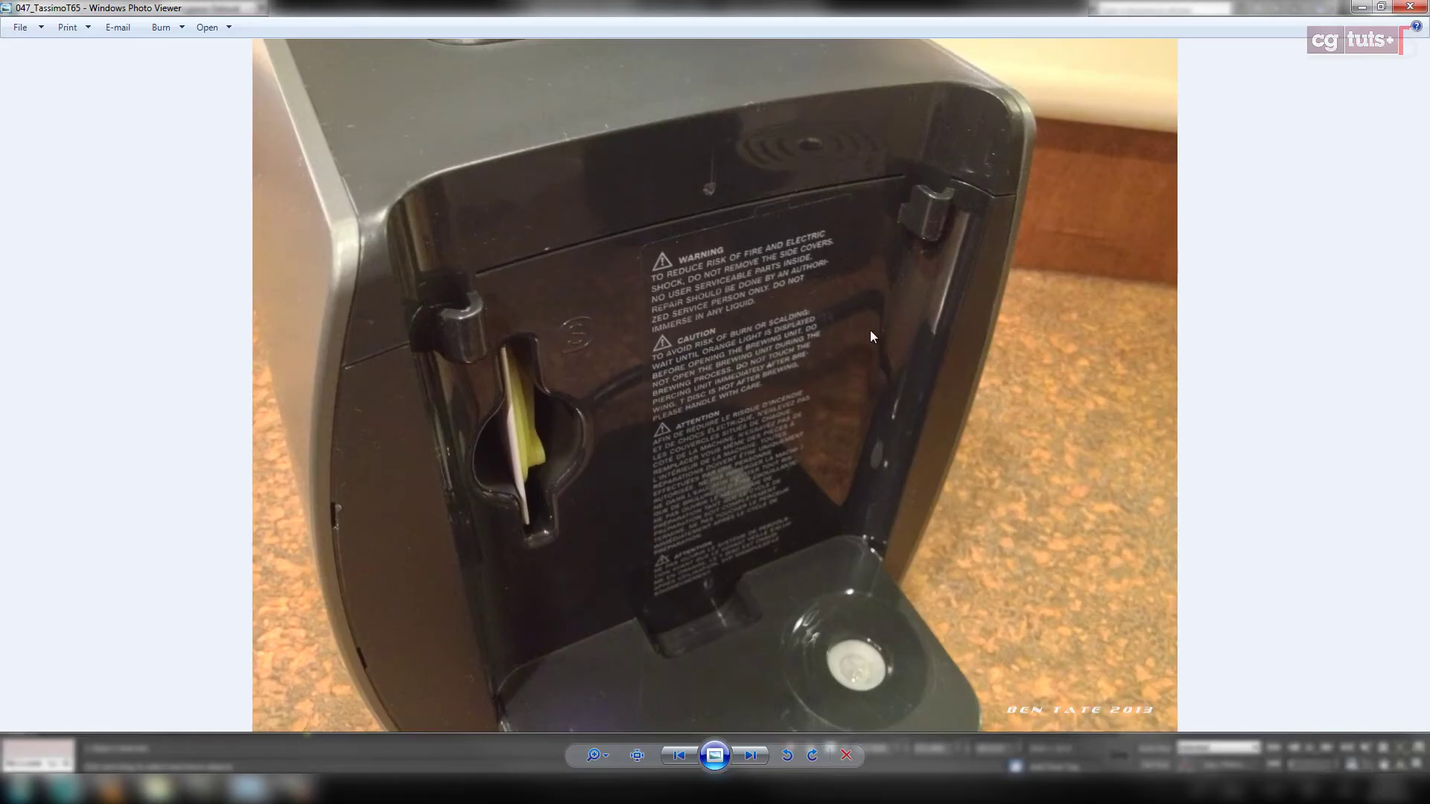
pyautogui.click(1367, 7)
pyautogui.moveTo(949, 388); pyautogui.dragTo(985, 507, button='middle')
pyautogui.scroll(3, 874, 304)
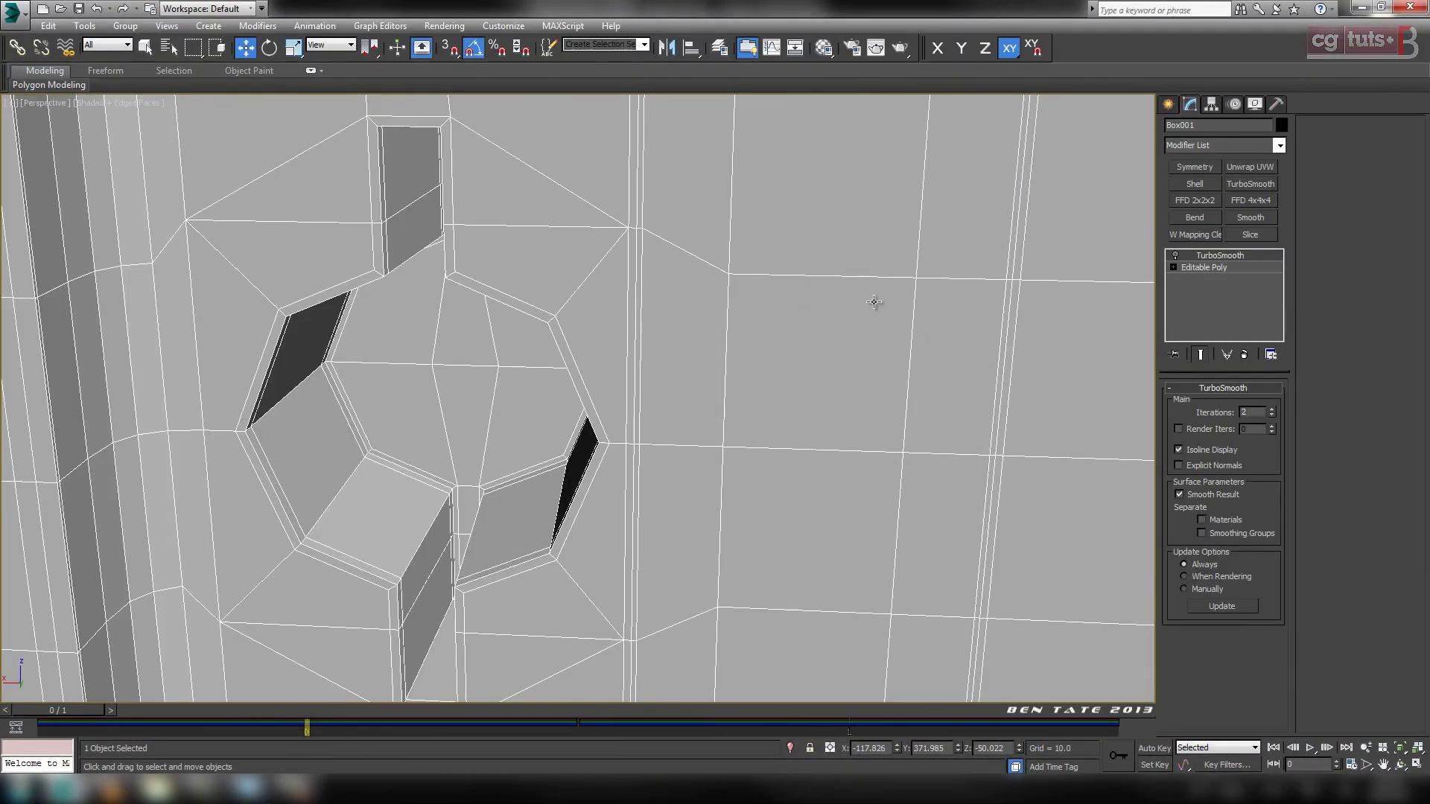
pyautogui.moveTo(670, 254); pyautogui.dragTo(771, 342, button='middle')
pyautogui.moveTo(479, 209); pyautogui.dragTo(602, 265, button='middle')
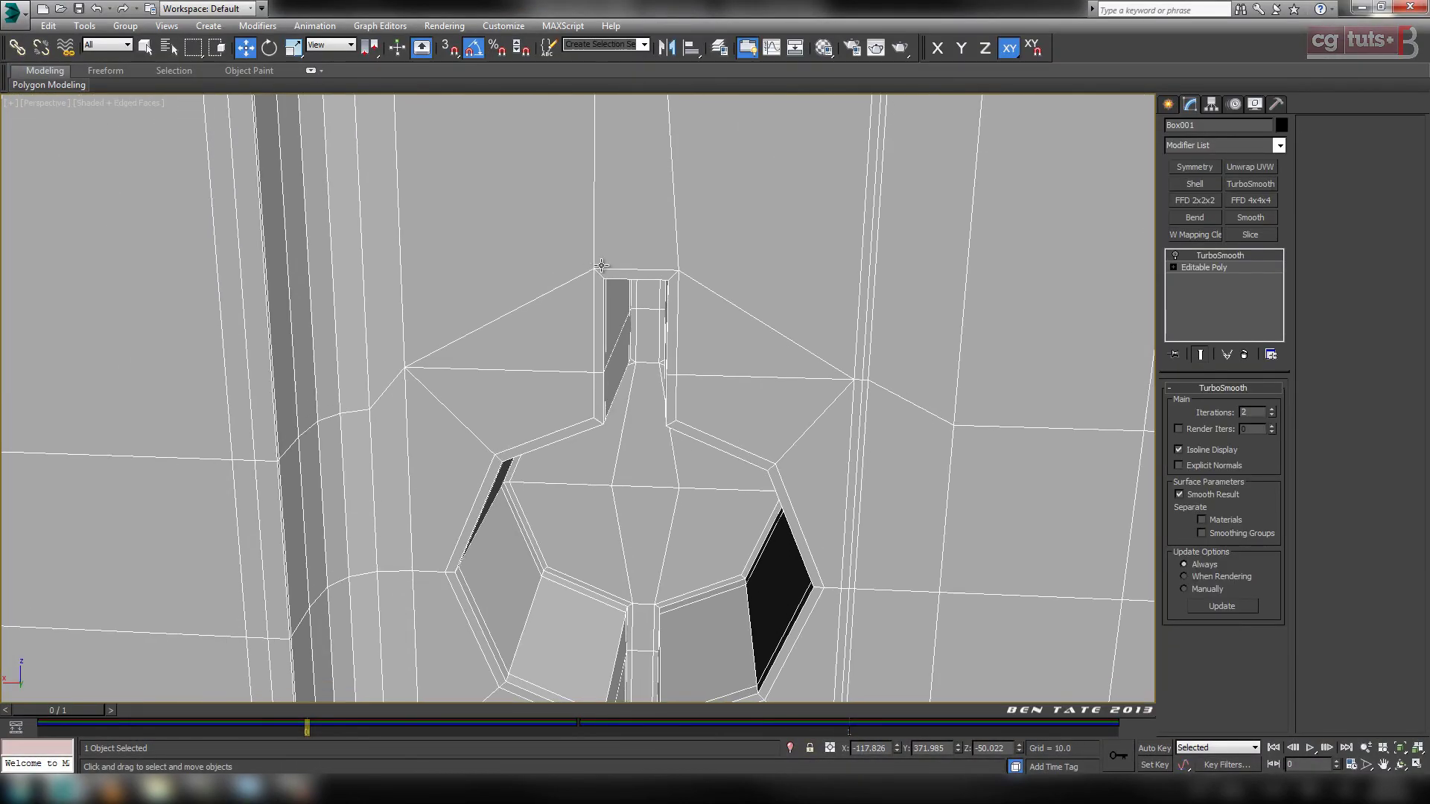
# Connect the ring of horizontal edges running through the widened notches with 2 segments, pinch 0 and slide 0.
pyautogui.click(1210, 269)
pyautogui.scroll(-3, 827, 438)
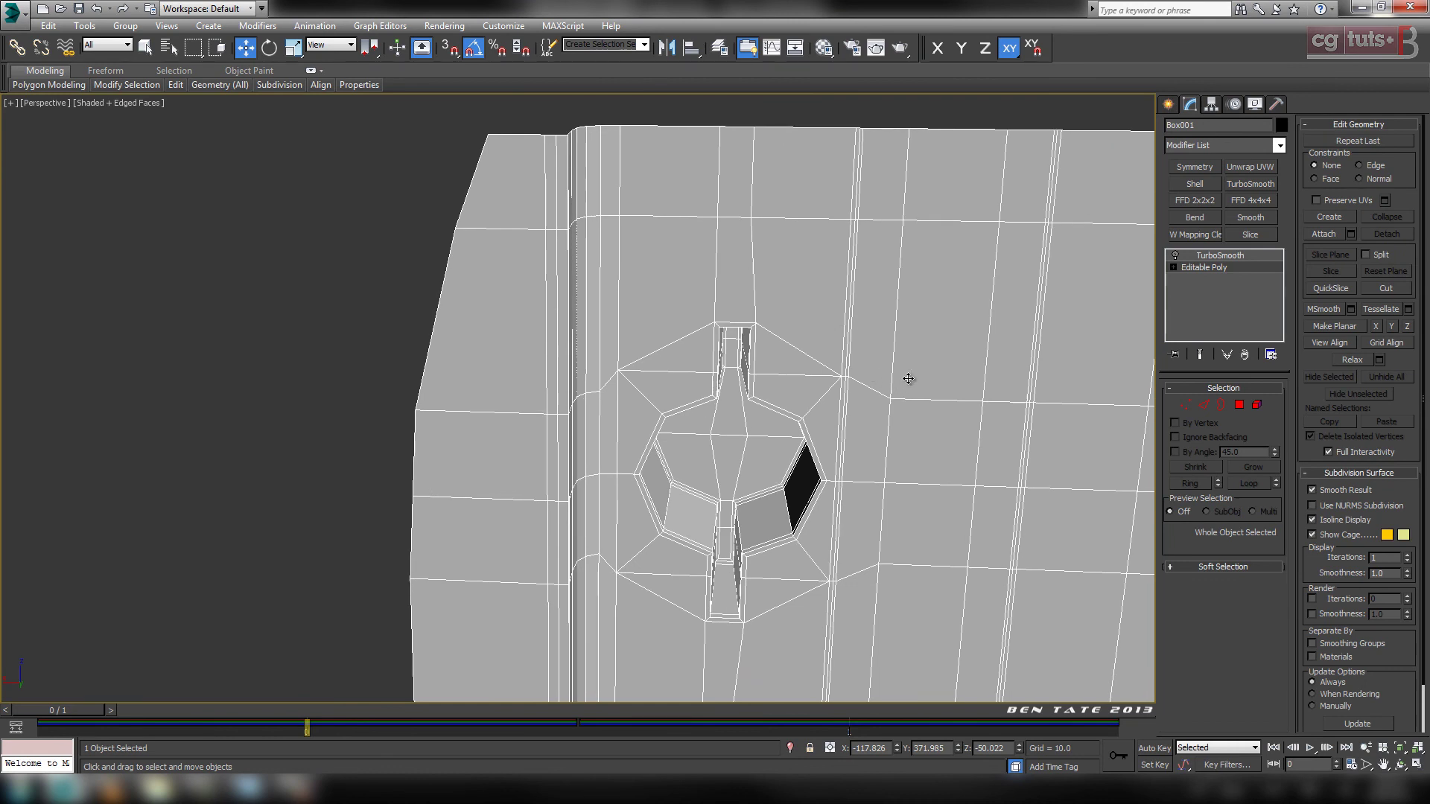
pyautogui.hotkey('alt', 'w')
pyautogui.hotkey('alt', 'w')
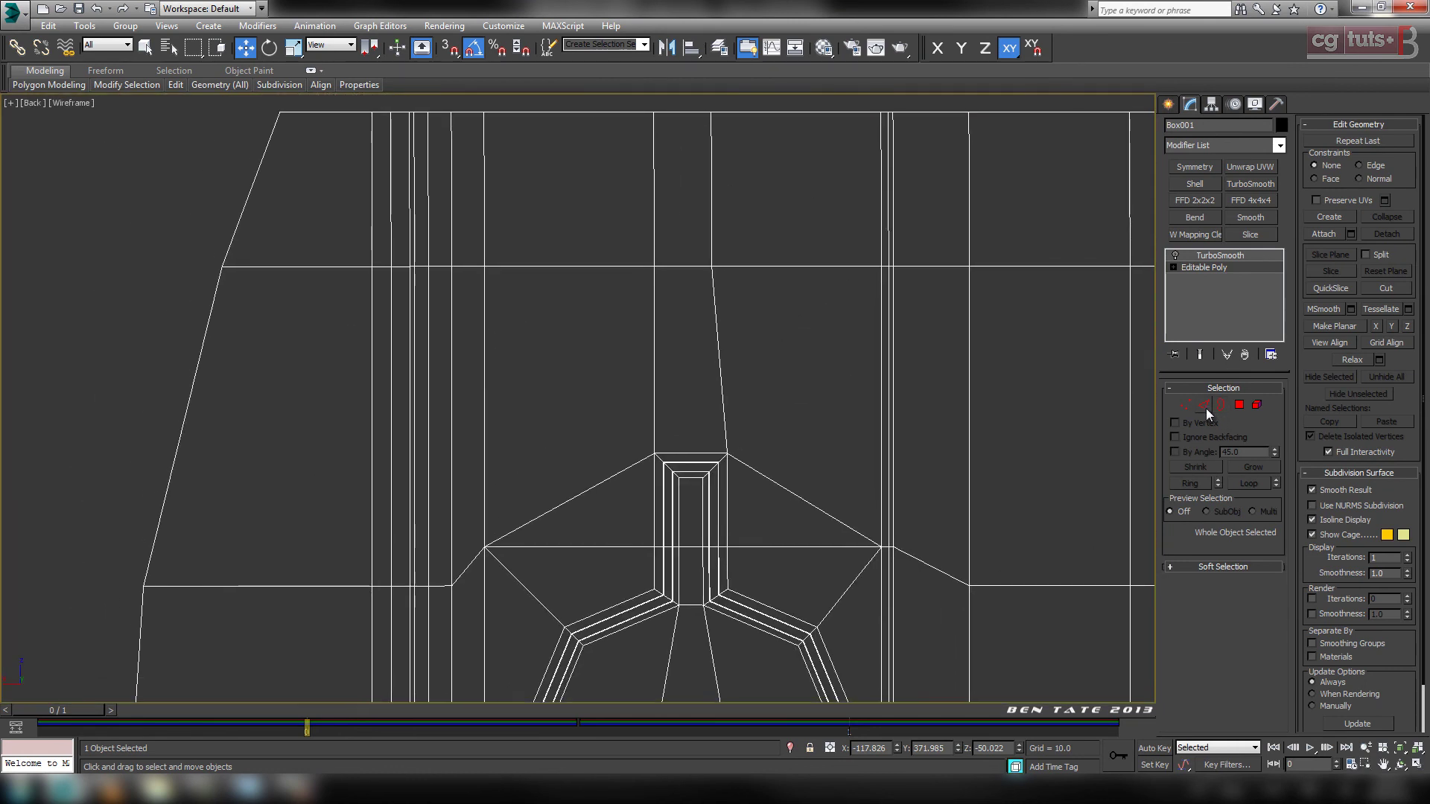
pyautogui.click(1203, 405)
pyautogui.click(693, 269)
pyautogui.moveTo(807, 416); pyautogui.dragTo(726, 382, button='middle')
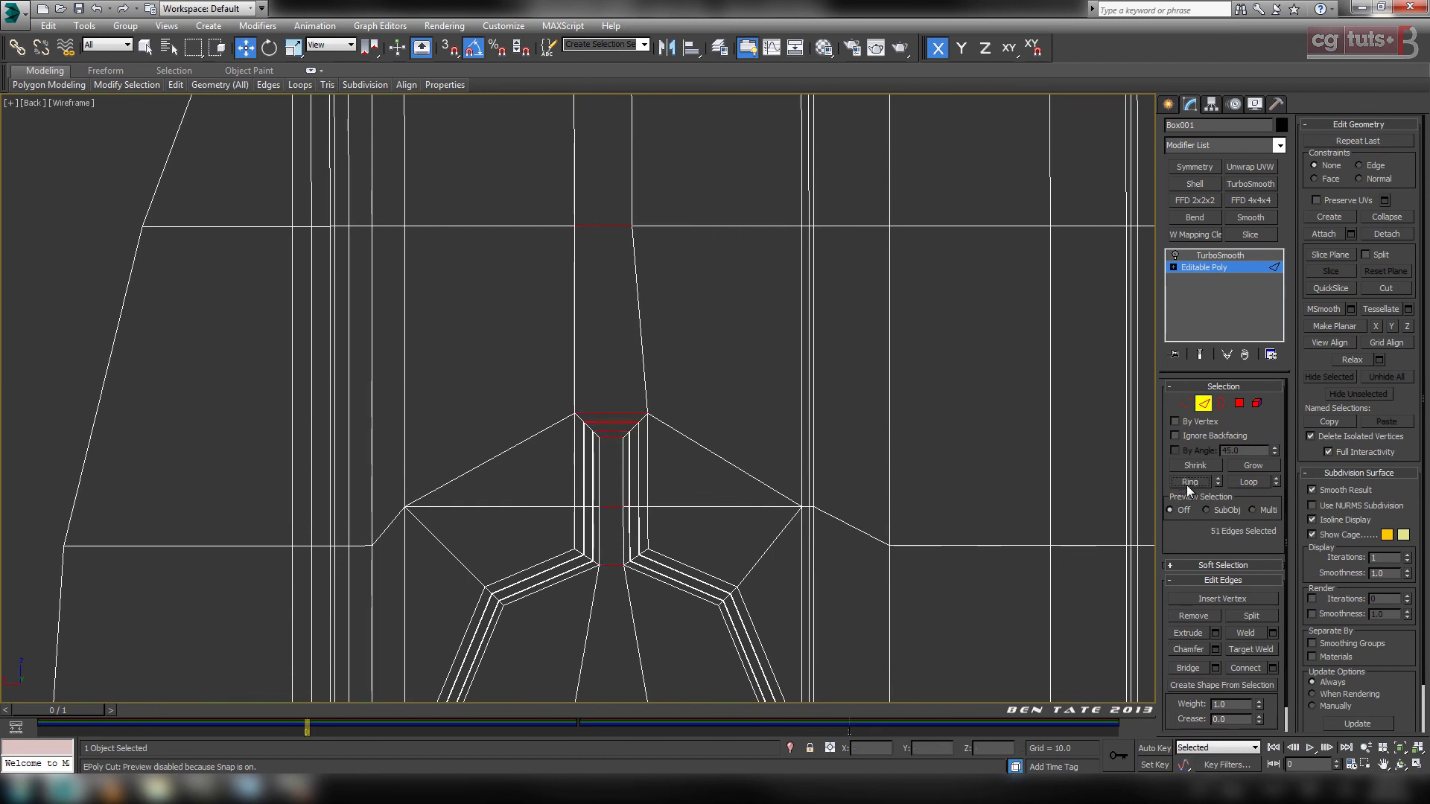
pyautogui.scroll(-4, 804, 543)
pyautogui.moveTo(804, 543); pyautogui.dragTo(680, 504, button='middle')
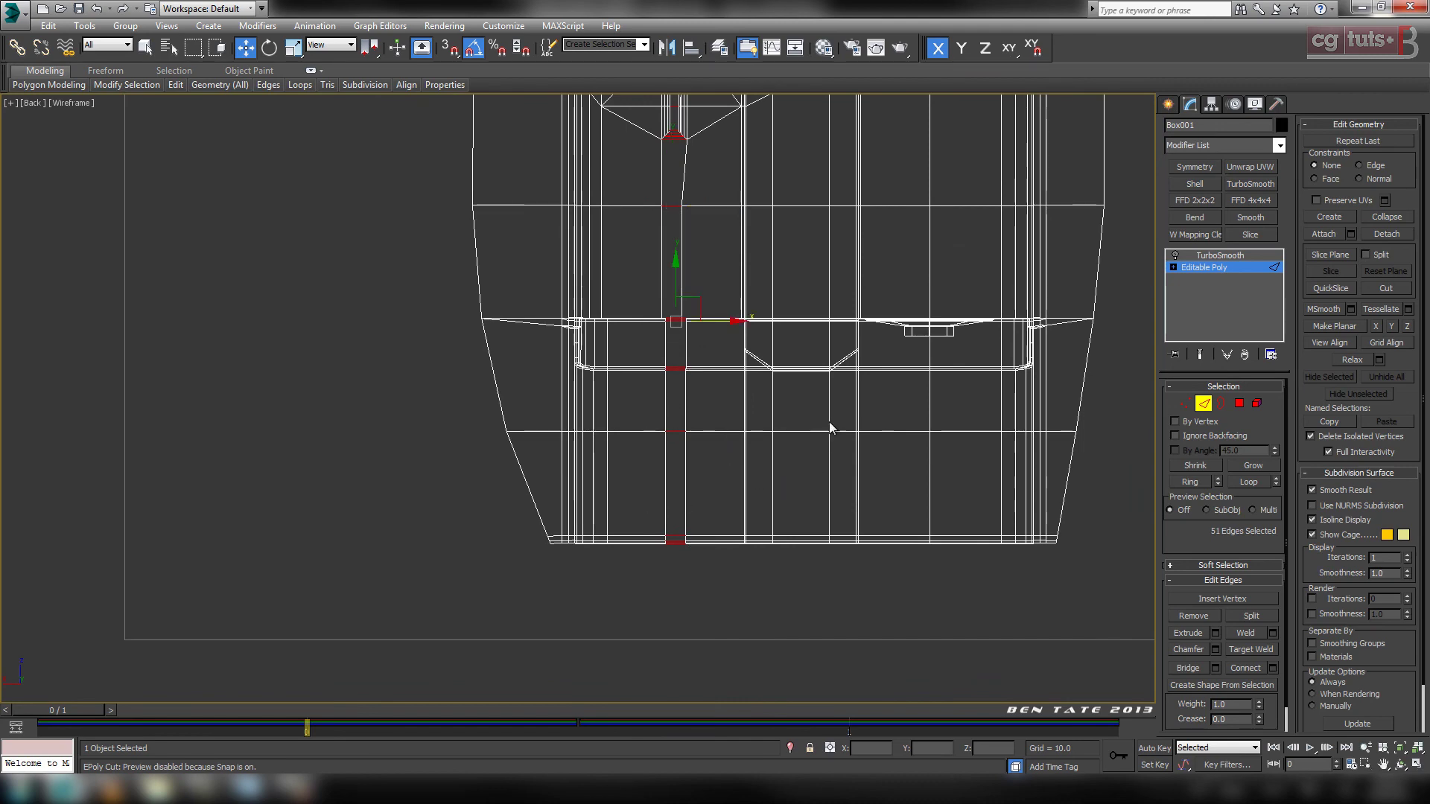
pyautogui.hotkey('alt', 'w')
pyautogui.hotkey('alt', 'w')
pyautogui.moveTo(855, 392)
pyautogui.keyDown('alt'); pyautogui.mouseDown(button='middle')
pyautogui.moveTo(777, 573)
pyautogui.moveTo(778, 538)
pyautogui.mouseUp(button='middle'); pyautogui.keyUp('alt')
pyautogui.keyDown('alt'); pyautogui.moveTo(776, 425); pyautogui.dragTo(780, 542, button='middle'); pyautogui.keyUp('alt')
pyautogui.scroll(4, 778, 541)
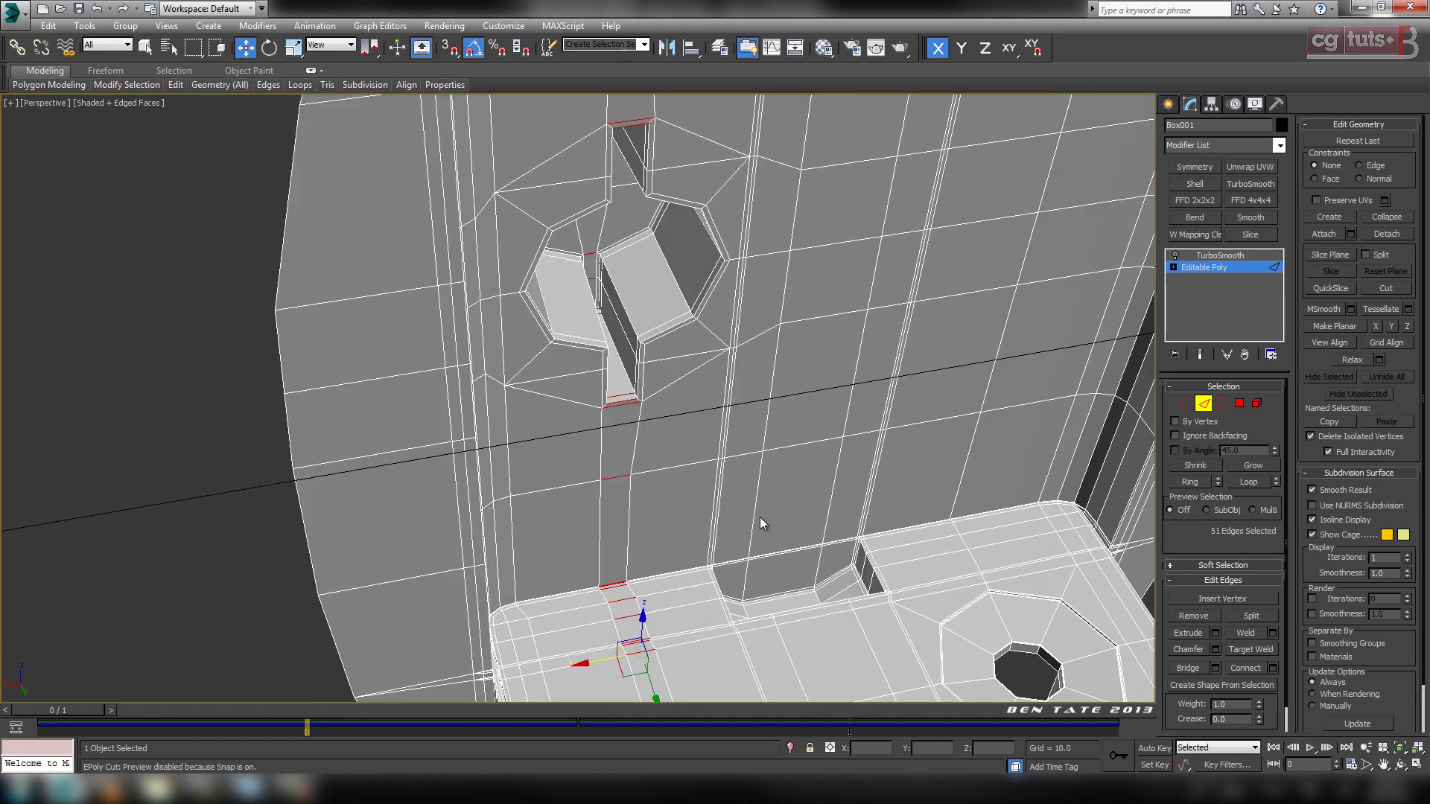
pyautogui.click(1273, 669)
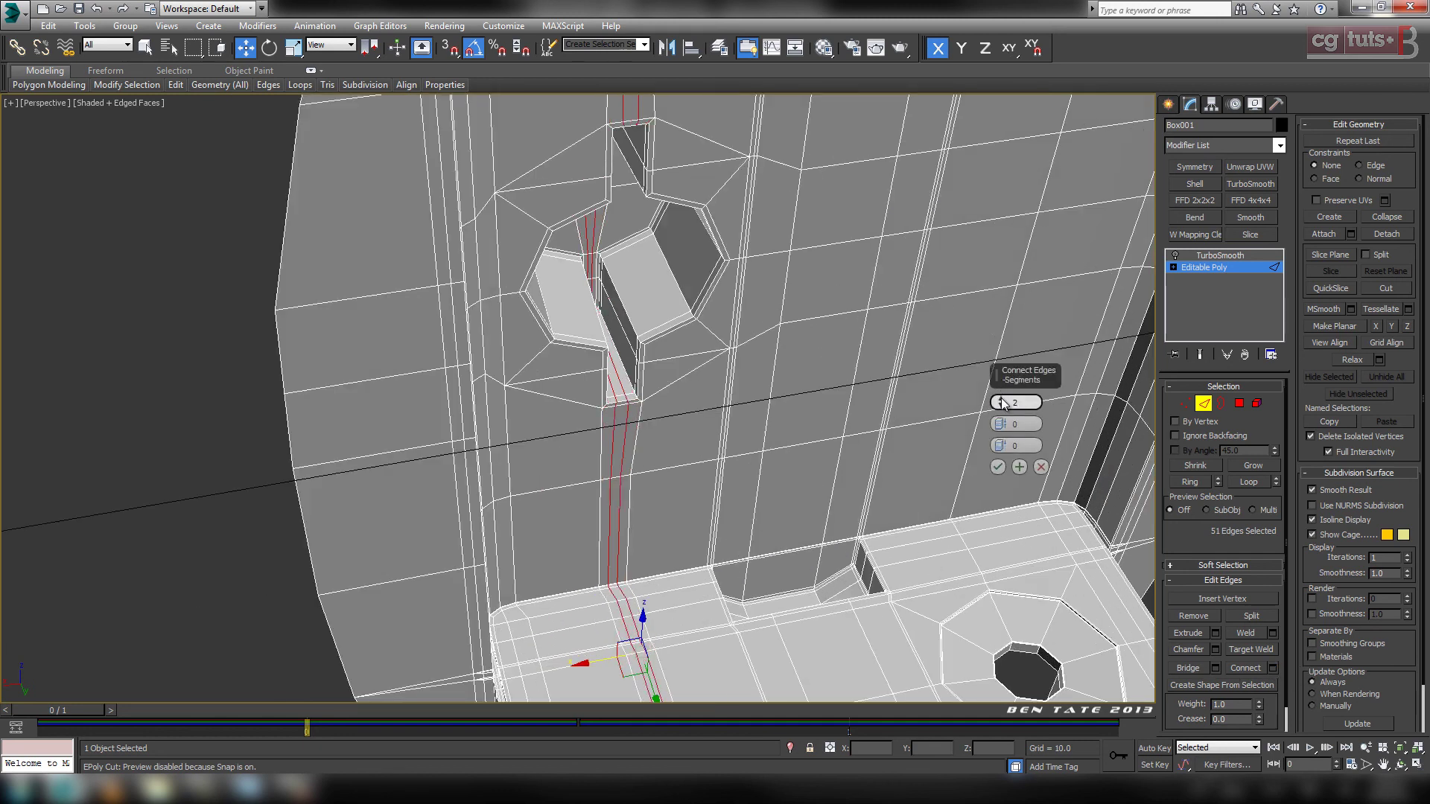
pyautogui.click(998, 467)
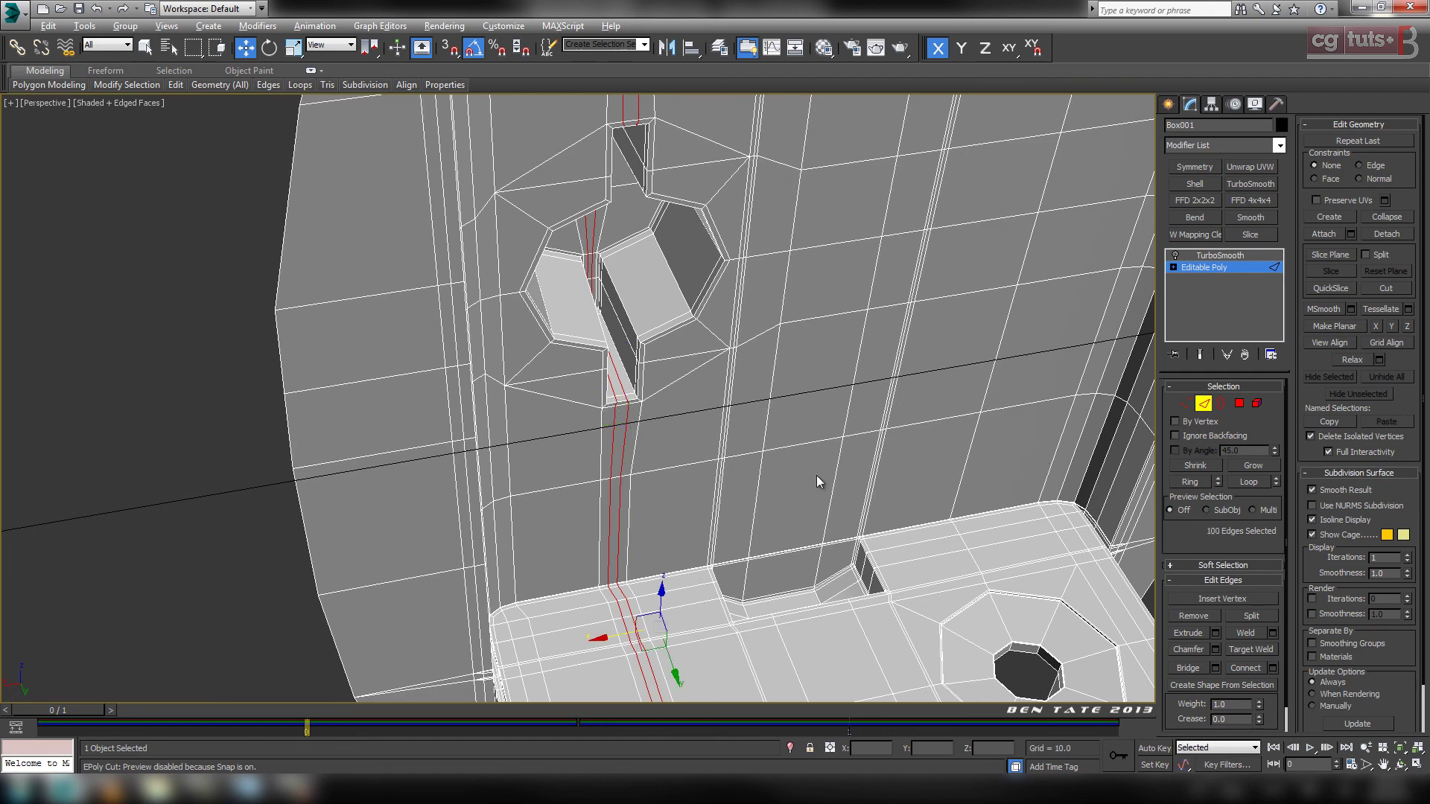
# Turn TurboSmooth back on and check the smoothed slot with and without edges in the perspective view.
pyautogui.keyDown('alt'); pyautogui.moveTo(817, 475); pyautogui.dragTo(835, 526, button='middle'); pyautogui.keyUp('alt')
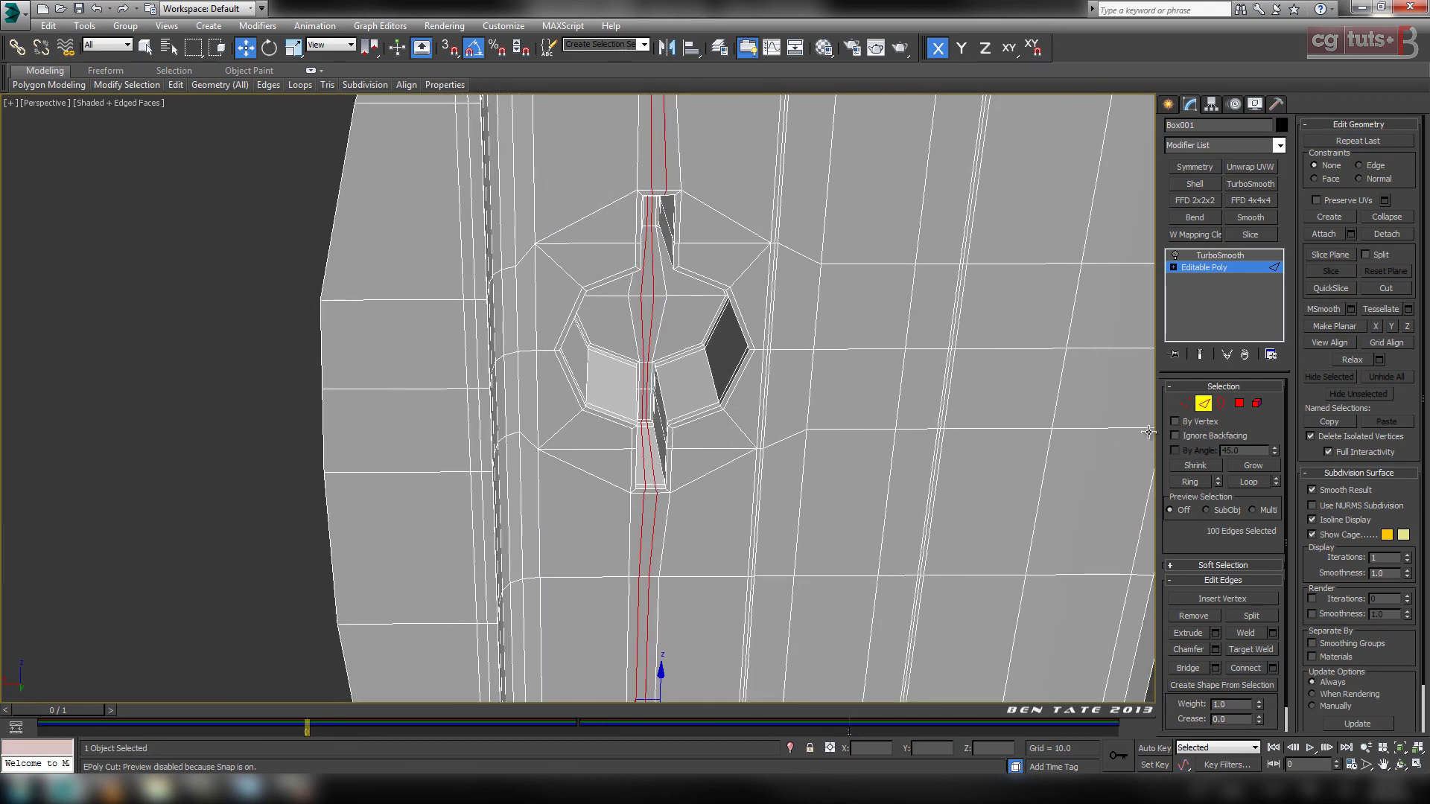
pyautogui.click(1204, 404)
pyautogui.click(1199, 256)
pyautogui.click(1176, 256)
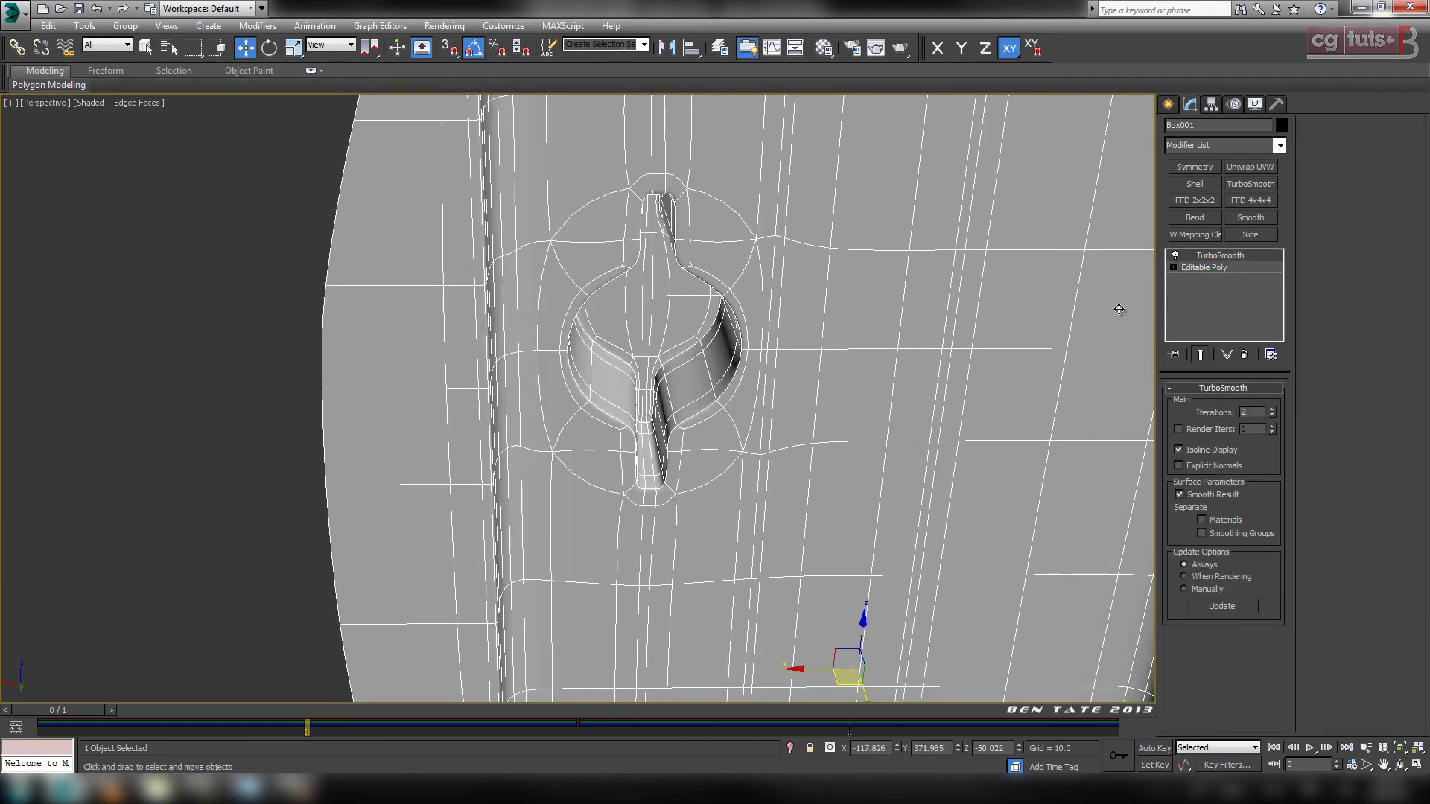
pyautogui.press('F4')
pyautogui.moveTo(782, 432)
pyautogui.keyDown('alt'); pyautogui.mouseDown(button='middle')
pyautogui.moveTo(775, 395)
pyautogui.moveTo(852, 373)
pyautogui.moveTo(807, 390)
pyautogui.moveTo(788, 376)
pyautogui.moveTo(801, 447)
pyautogui.moveTo(817, 424)
pyautogui.moveTo(837, 449)
pyautogui.moveTo(767, 482)
pyautogui.moveTo(828, 513)
pyautogui.moveTo(775, 488)
pyautogui.moveTo(779, 610)
pyautogui.mouseUp(button='middle'); pyautogui.keyUp('alt')
pyautogui.press('F4')
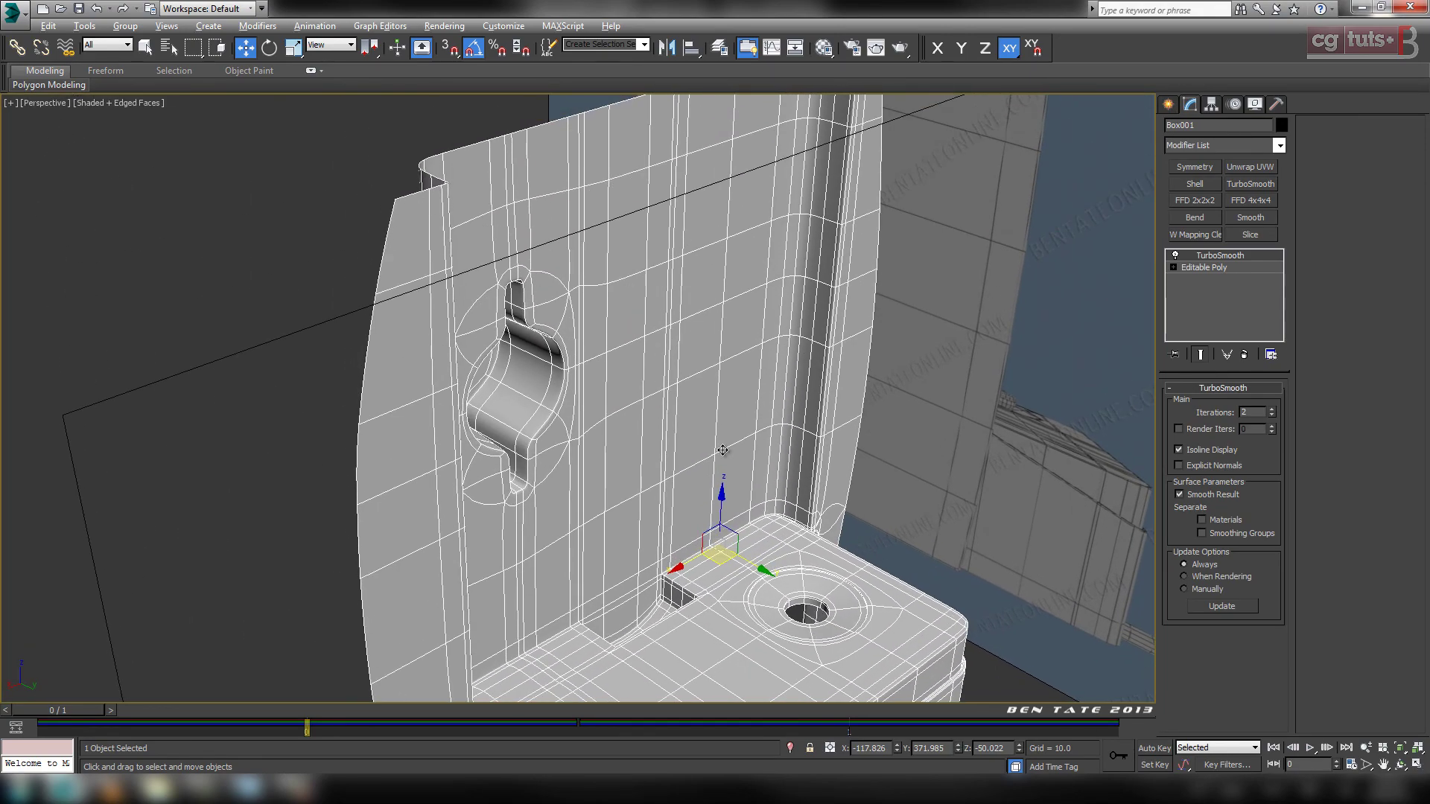